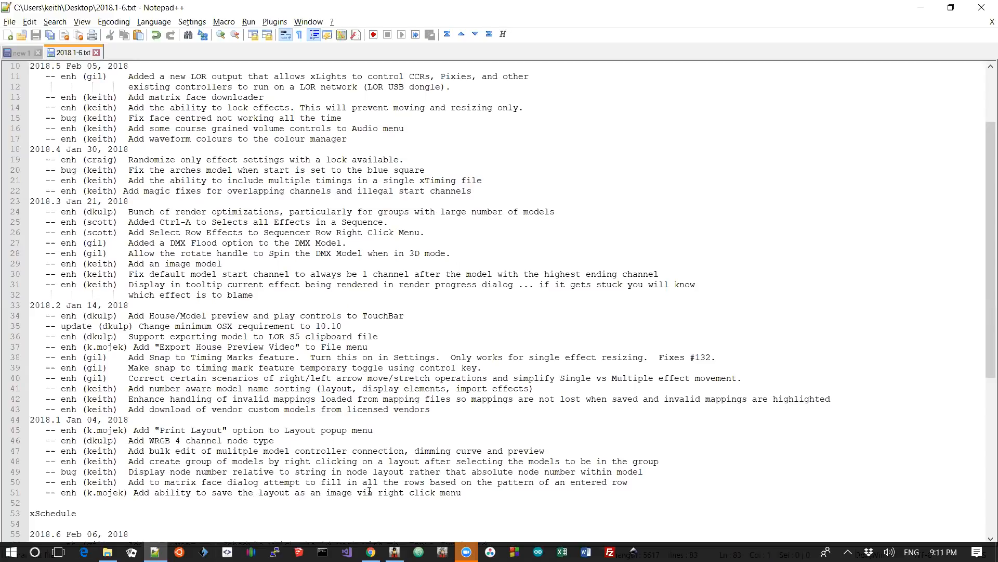
# Switch to xLights and save an image of the default house layout as a JPG file named layout.
pyautogui.hotkey('alt', 'Tab')
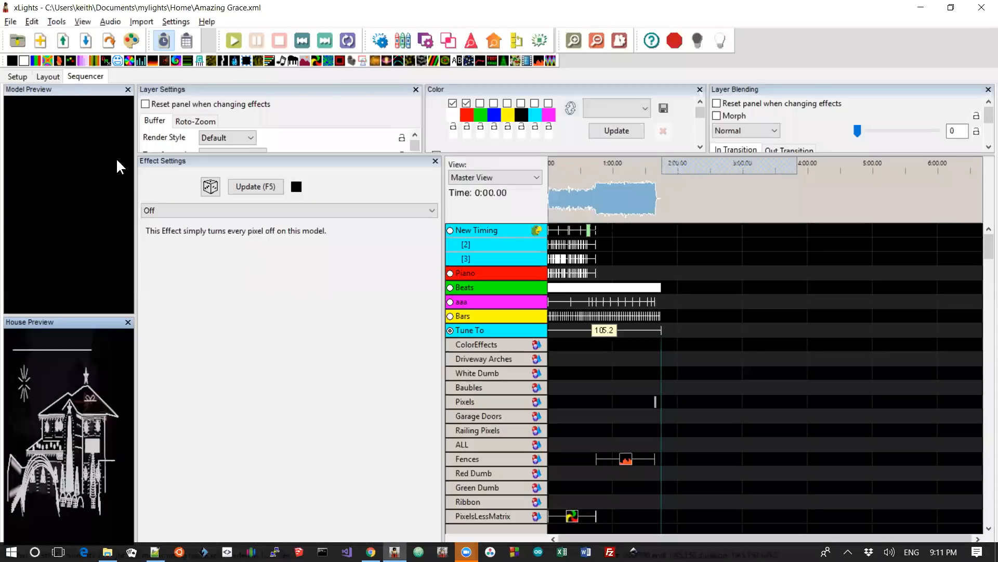
pyautogui.click(52, 78)
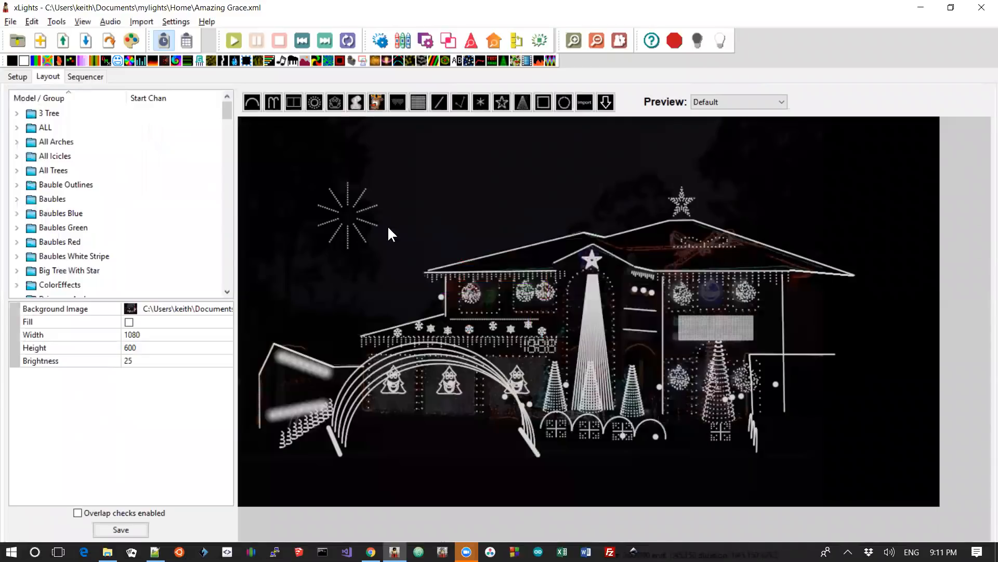
pyautogui.rightClick(521, 174)
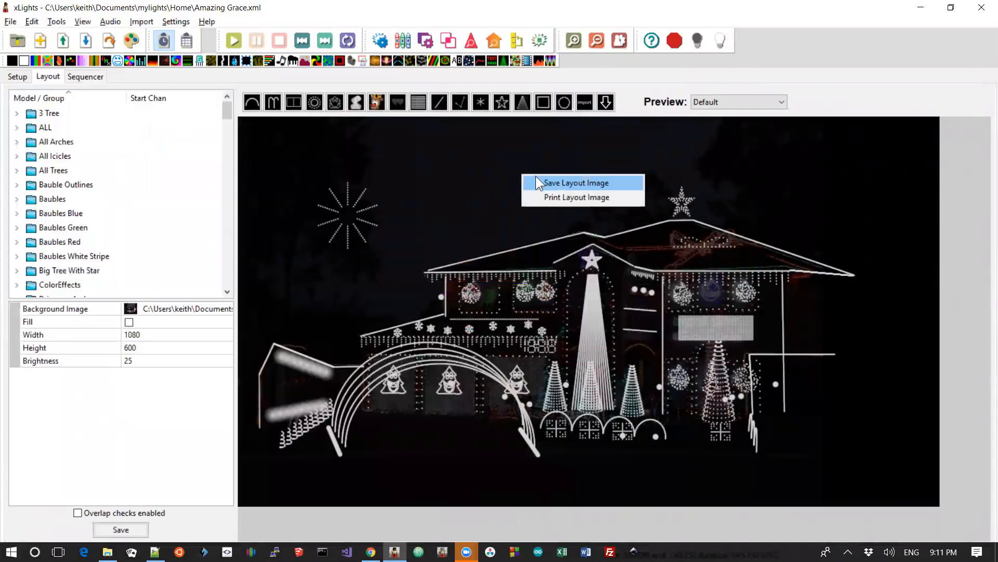
pyautogui.click(565, 182)
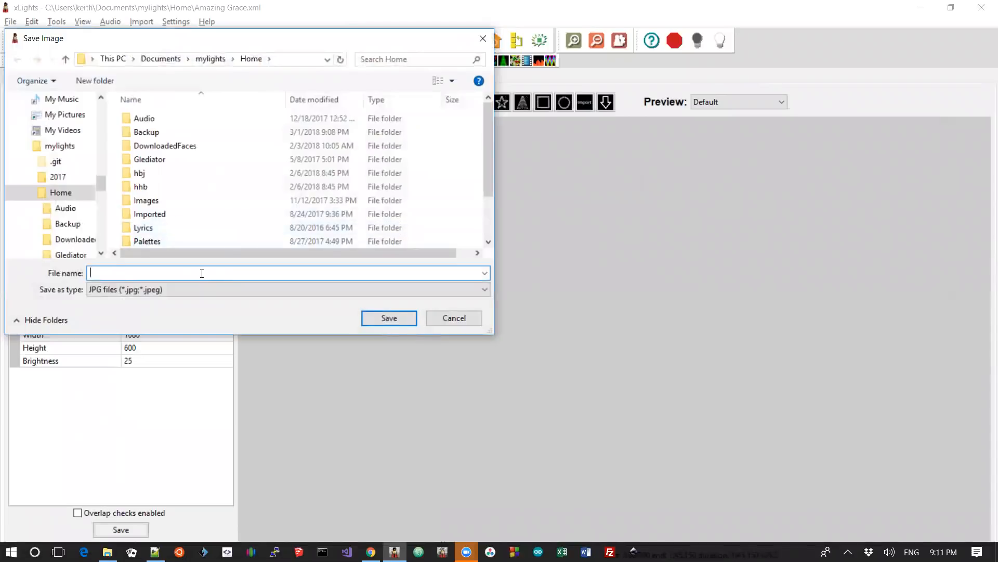
pyautogui.write('layout')
pyautogui.press('Return')
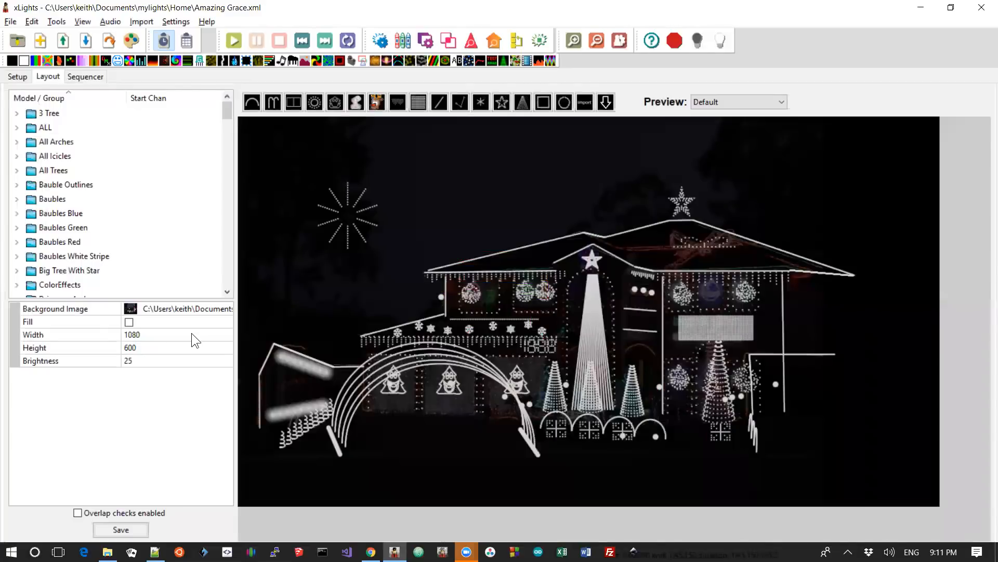
# Open File Explorer and browse to the Home folder inside Documents\mylights.
pyautogui.press('super+e')
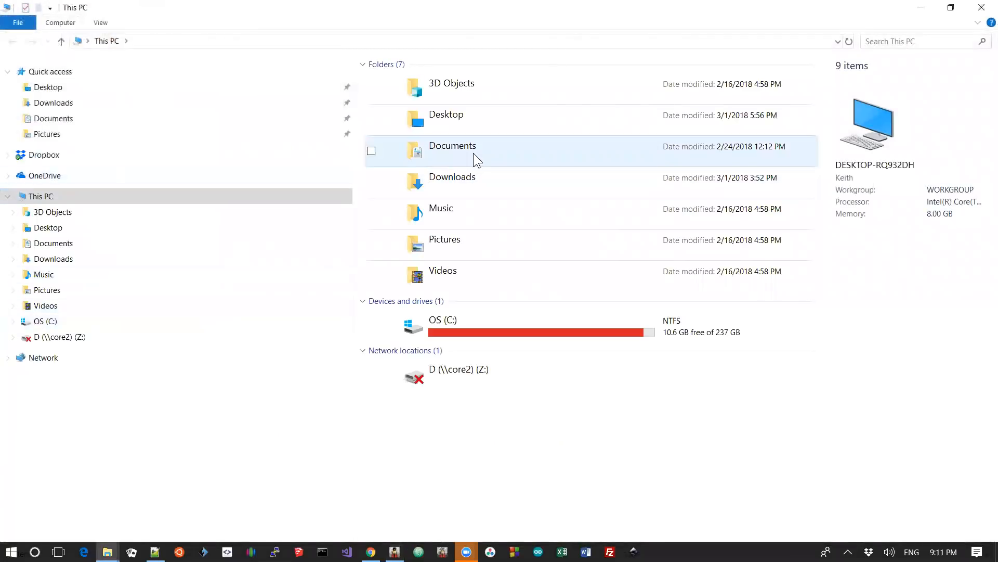
pyautogui.doubleClick(473, 153)
pyautogui.click(484, 224)
pyautogui.press('m')
pyautogui.press('Down')
pyautogui.press('Down')
pyautogui.press('Down')
pyautogui.press('Down')
pyautogui.press('Down')
pyautogui.press('Return')
pyautogui.press('Down')
pyautogui.press('Down')
pyautogui.press('Down')
pyautogui.press('Return')
# Find layout.jpg in the Home folder, view the exported image in Photos, and close it.
pyautogui.press('b')
pyautogui.press('Down')
pyautogui.press('Down')
pyautogui.press('Down')
pyautogui.press('Down')
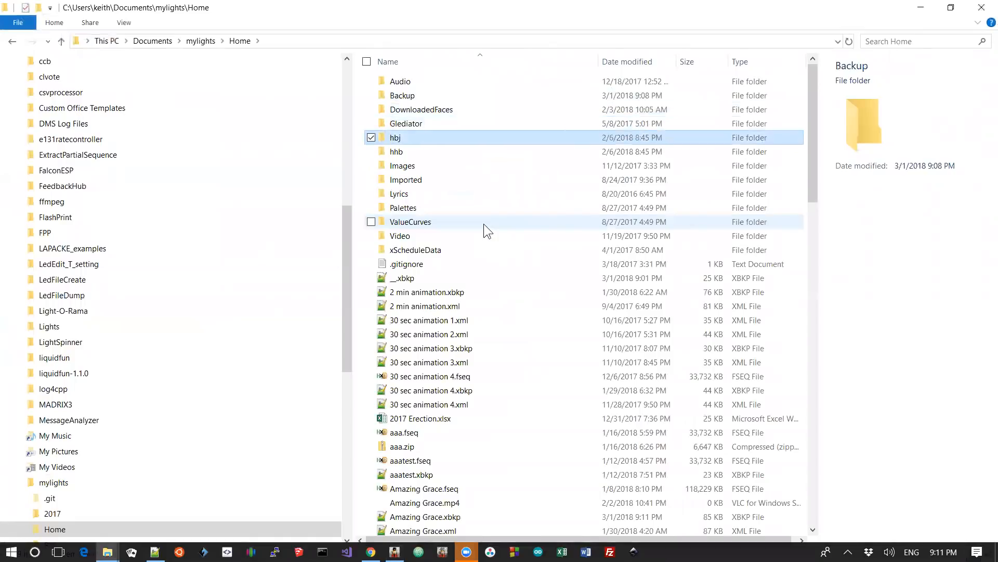
pyautogui.press('l')
pyautogui.press('Down')
pyautogui.press('Down')
pyautogui.press('Down')
pyautogui.press('Down')
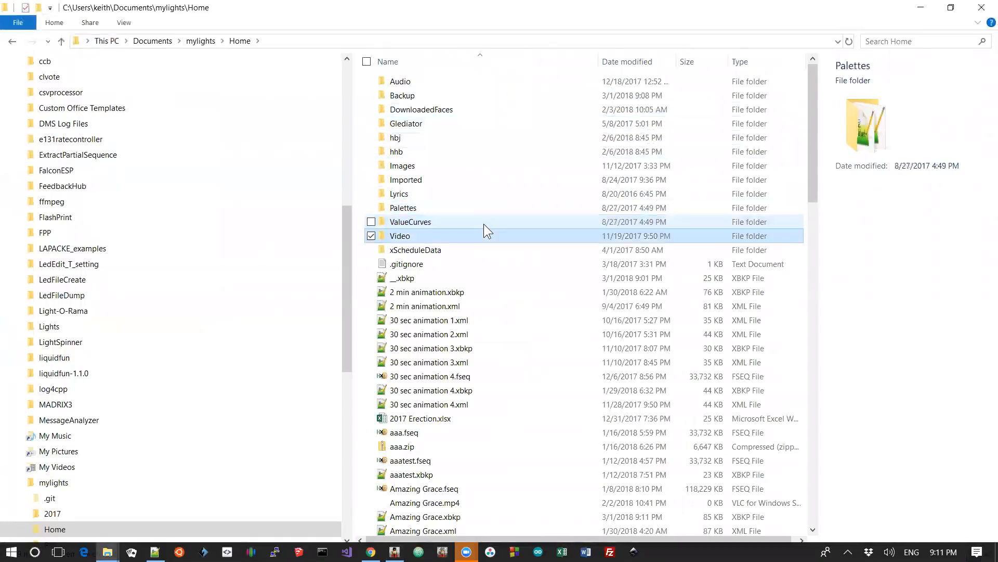
pyautogui.press('l')
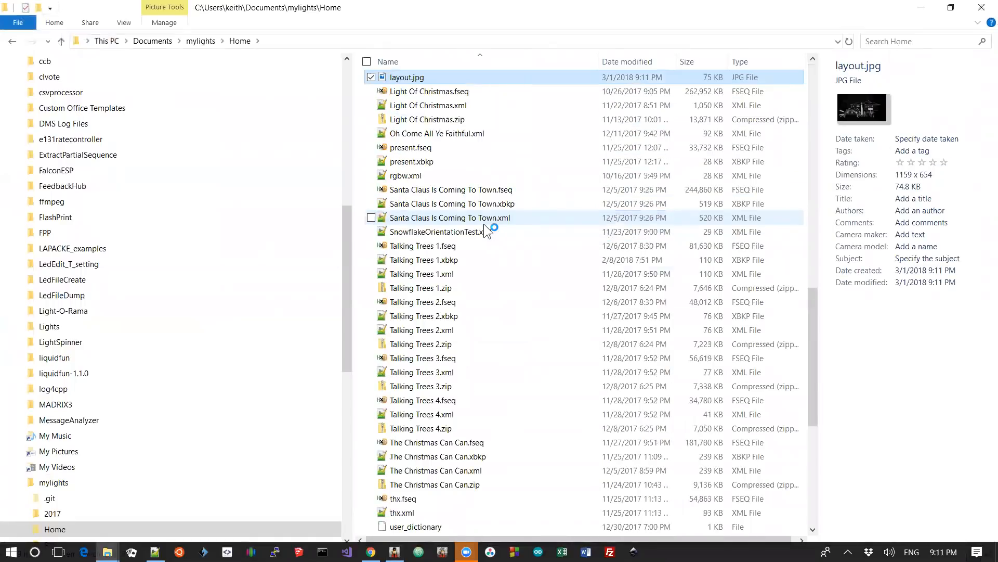
pyautogui.press('Return')
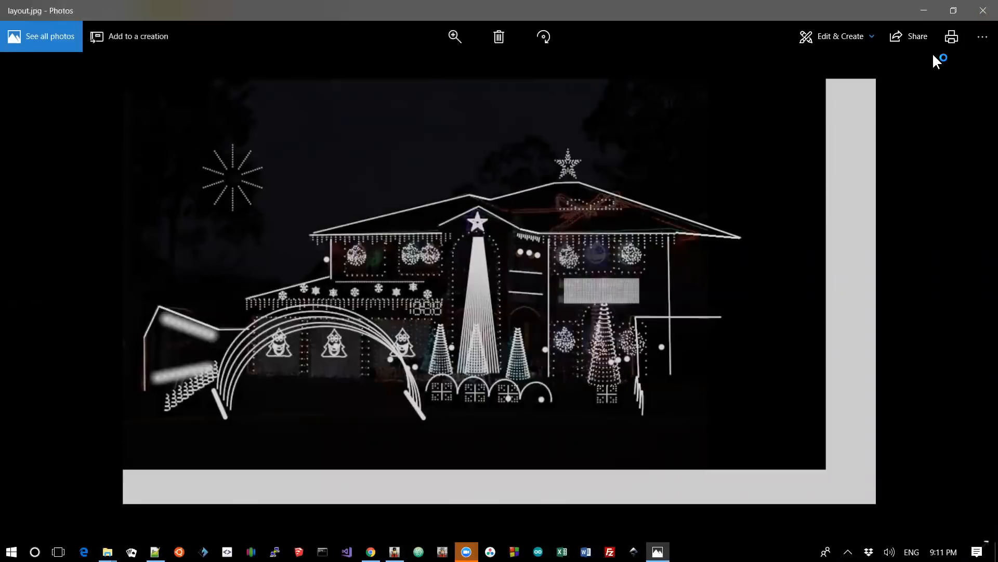
pyautogui.click(982, 11)
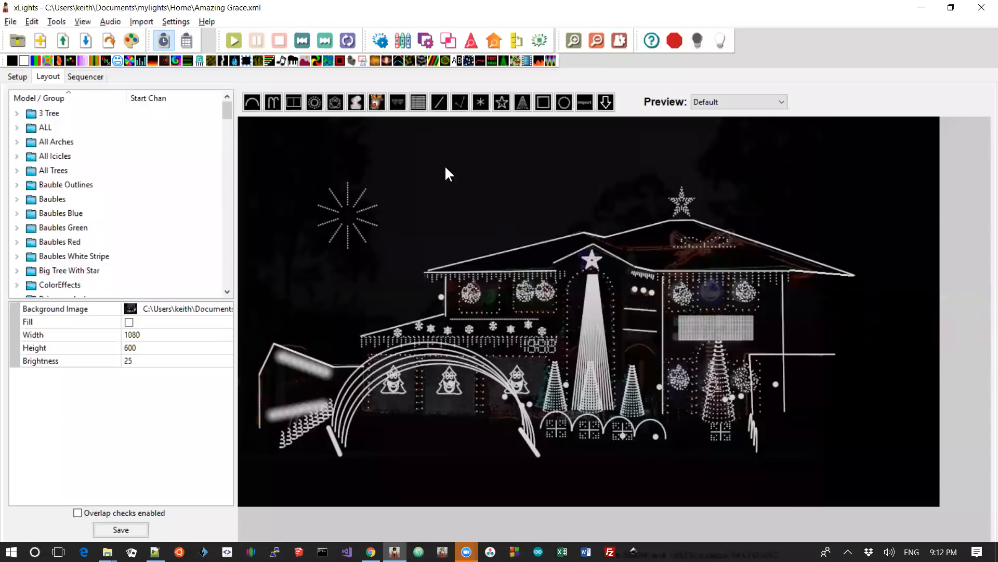
# Show the save and print image options for the layout preview, and dismiss them without choosing one.
pyautogui.rightClick(445, 168)
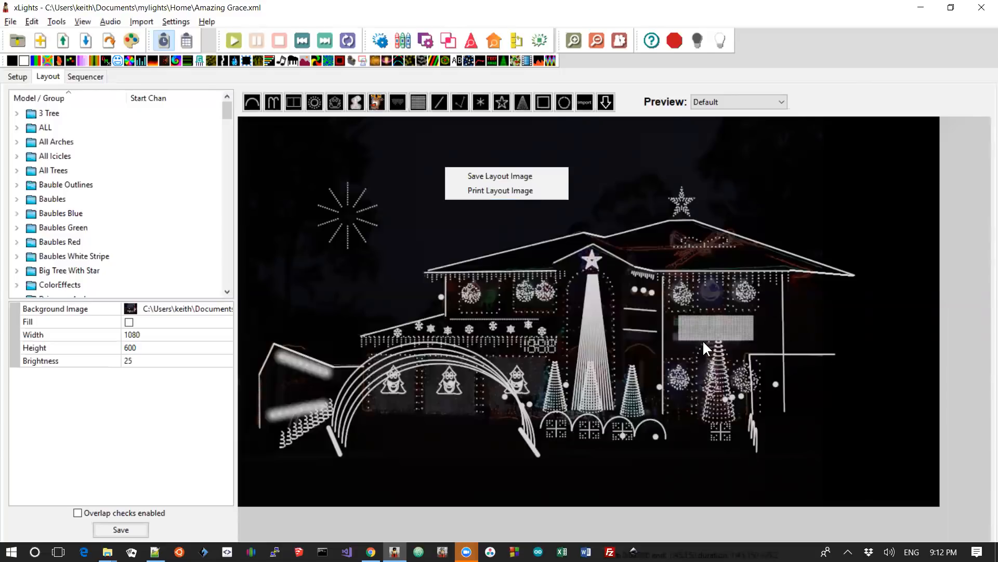
pyautogui.click(882, 217)
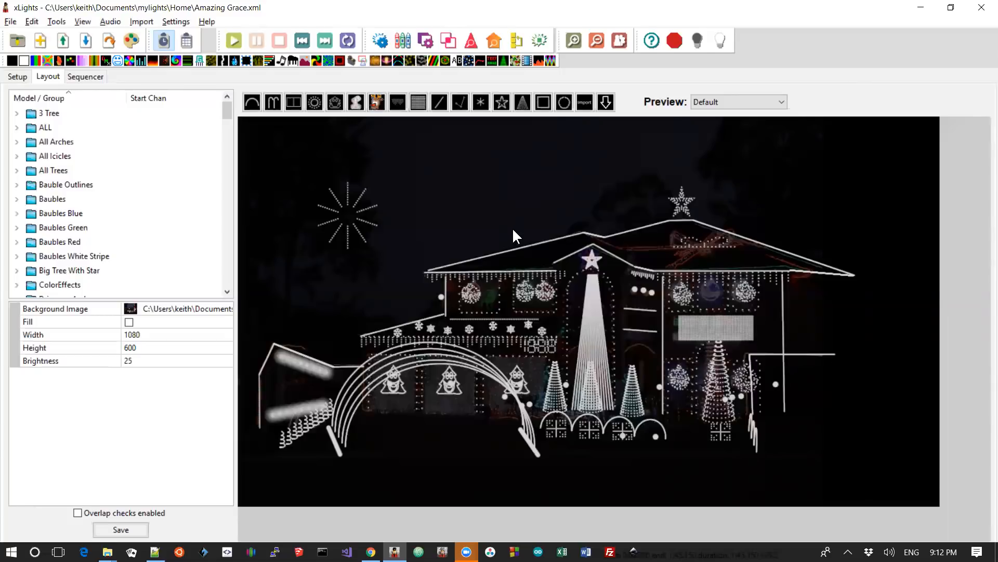
# Switch to the release notes in Notepad++ and highlight the line 50 item about the matrix face dialog filling in all rows.
pyautogui.hotkey('alt', 'Tab')
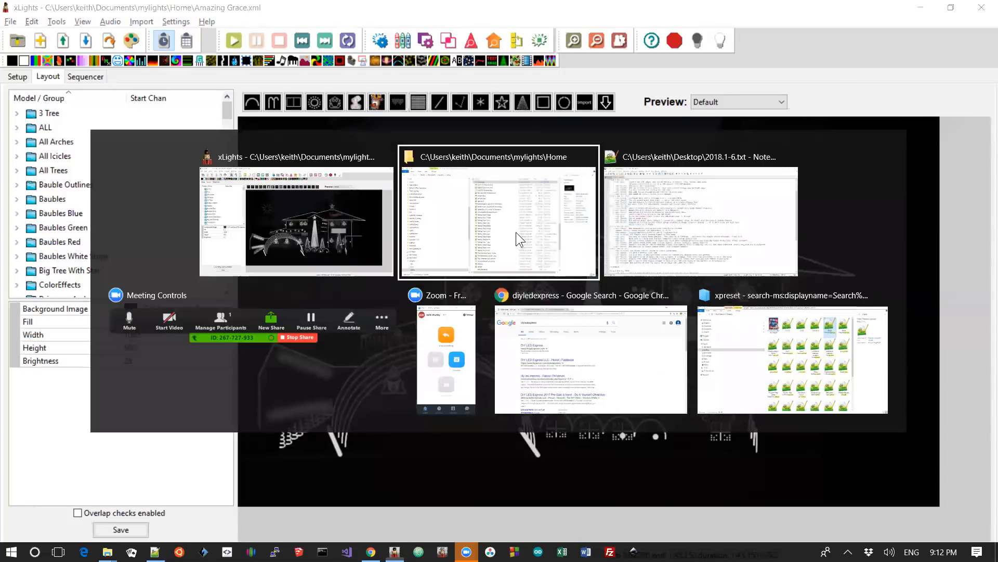
pyautogui.hotkey('alt', 'Tab')
pyautogui.hotkey('alt', 'Tab')
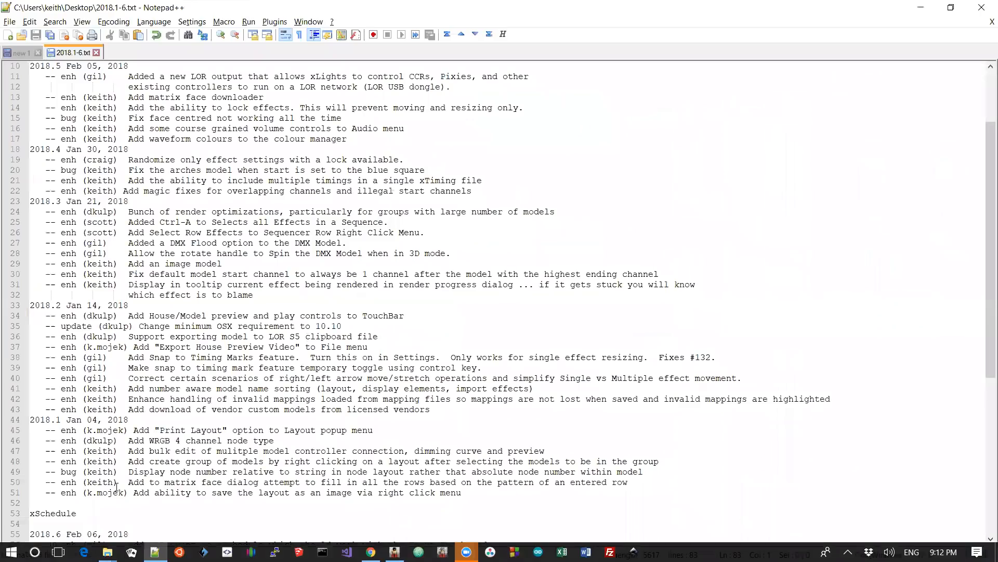
pyautogui.moveTo(171, 483); pyautogui.dragTo(632, 479)
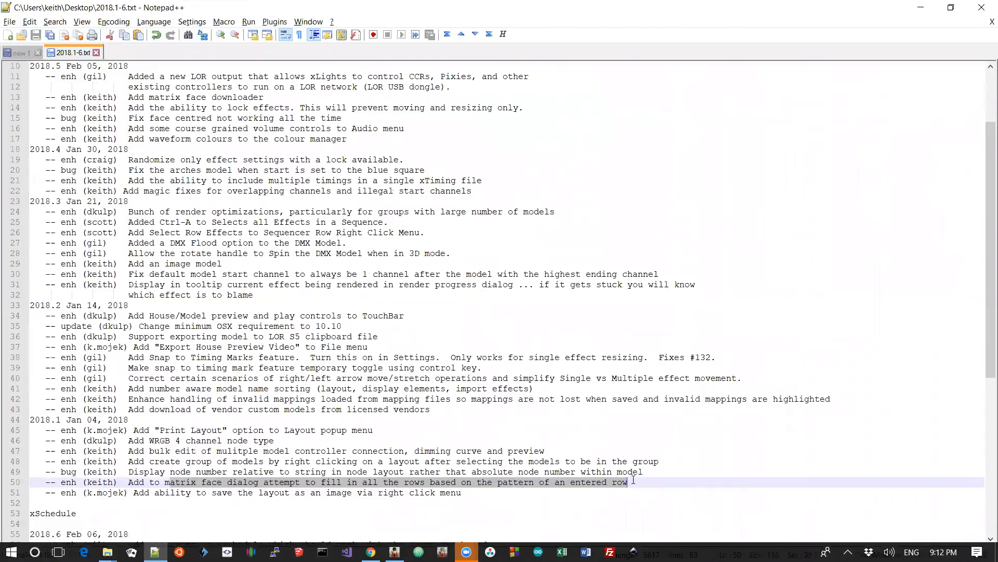
# Switch back to xLights, select the Matrix model in the layout, and open its face definitions.
pyautogui.hotkey('alt', 'Tab')
pyautogui.hotkey('alt', 'Tab')
pyautogui.hotkey('alt', 'Tab')
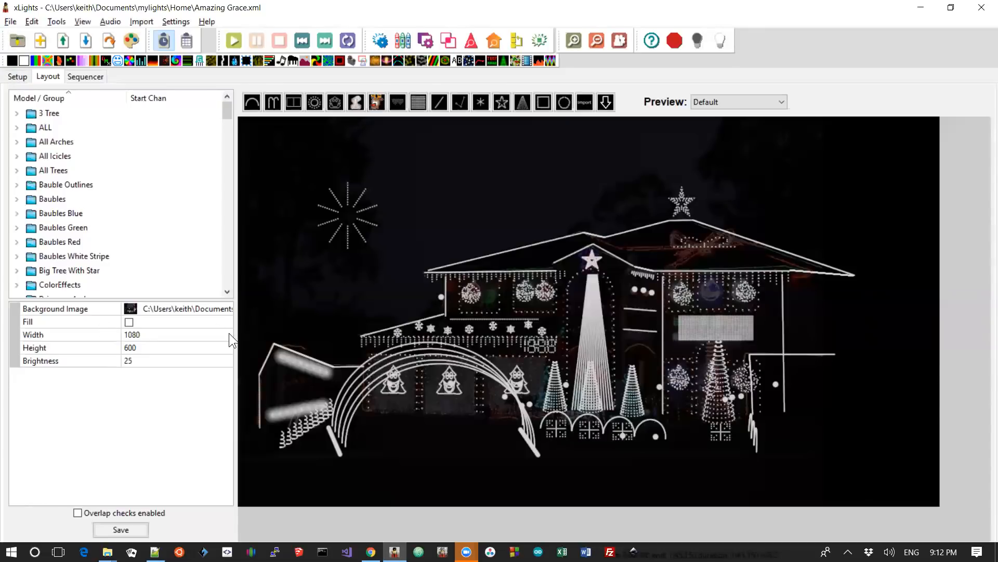
pyautogui.click(689, 333)
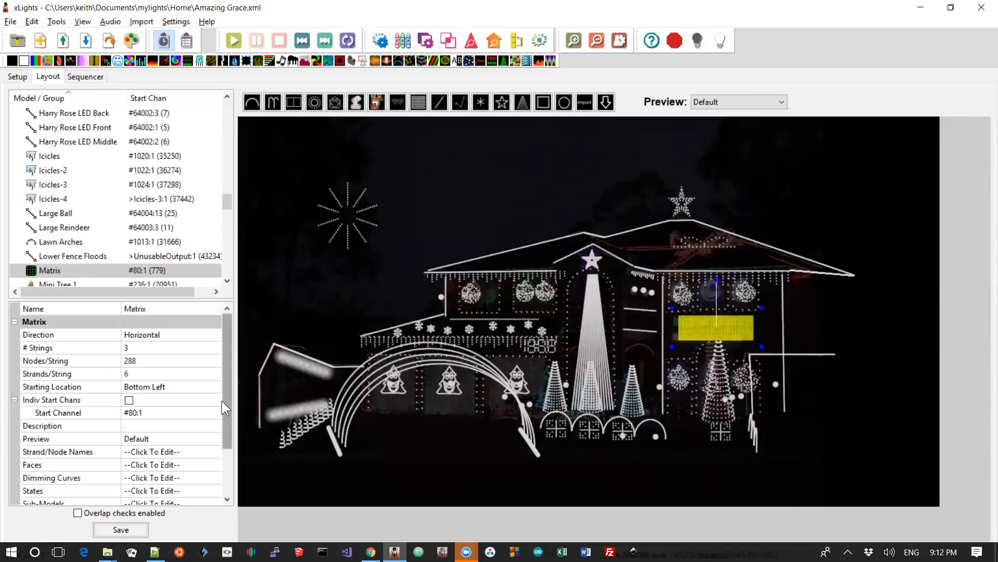
pyautogui.moveTo(223, 400); pyautogui.dragTo(231, 454)
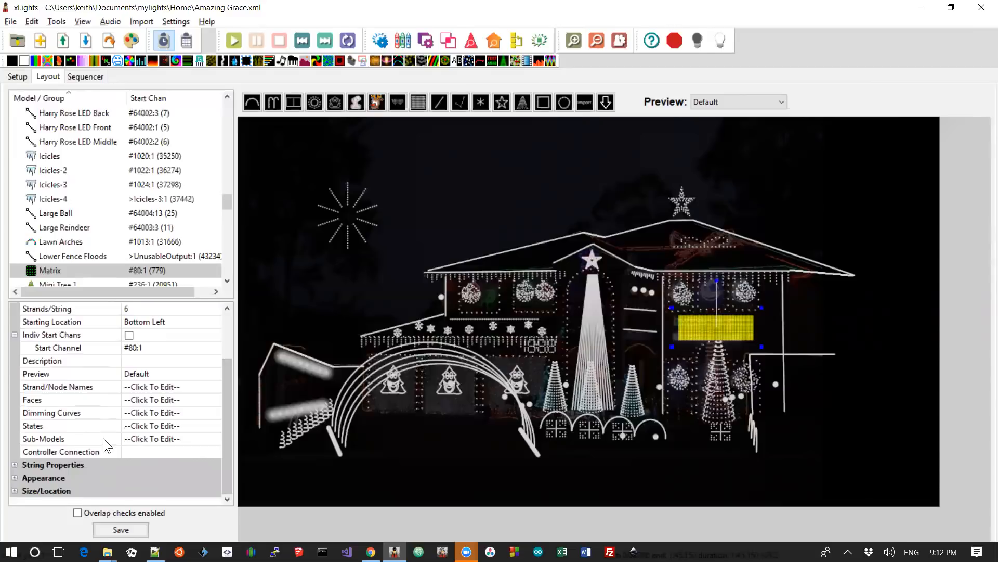
pyautogui.click(193, 400)
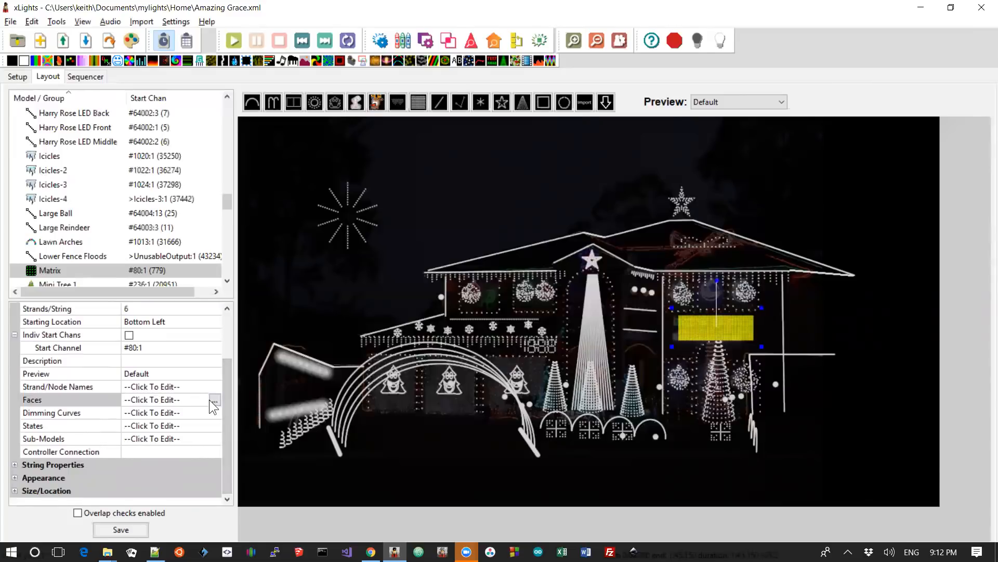
pyautogui.click(214, 401)
# Add a face definition named dfgjshdfg and set its type to Matrix.
pyautogui.click(280, 212)
pyautogui.write('dfgjshdfg')
pyautogui.press('Return')
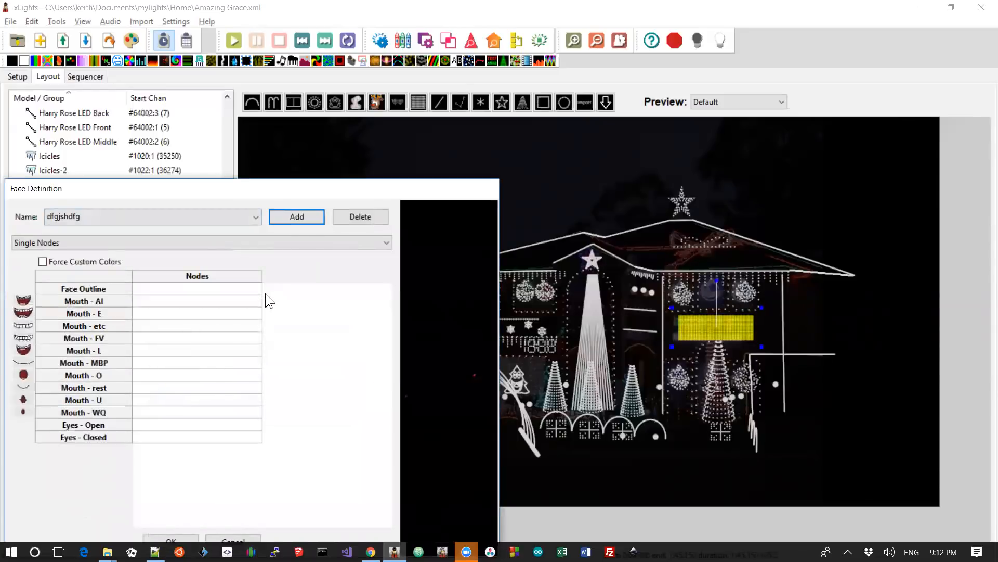
pyautogui.click(165, 243)
pyautogui.click(136, 272)
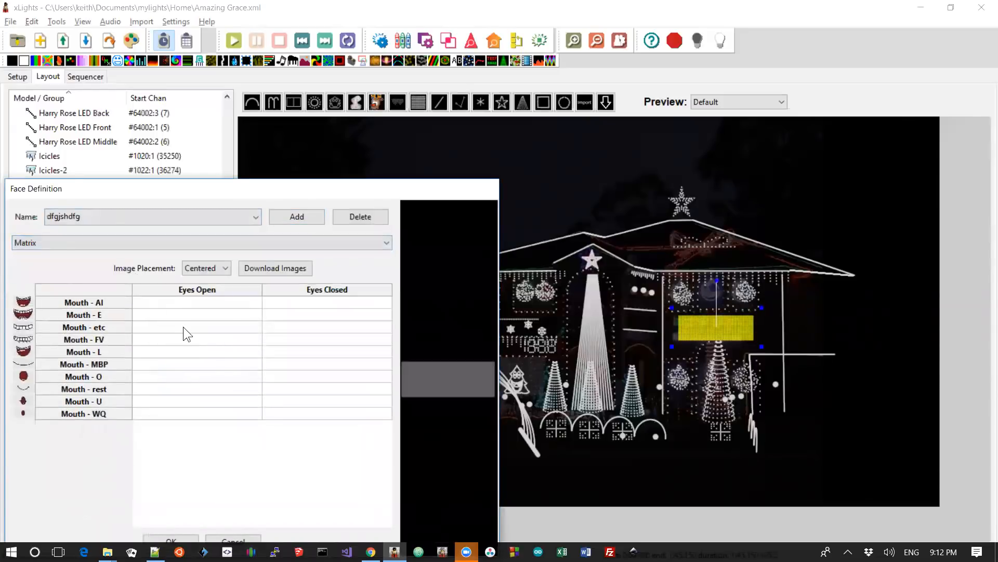
# Assign Frank02_AI_EC.png from DownloadedFaces to the Mouth - AI eyes-open cell, and cancel the face definition.
pyautogui.click(272, 269)
pyautogui.click(185, 305)
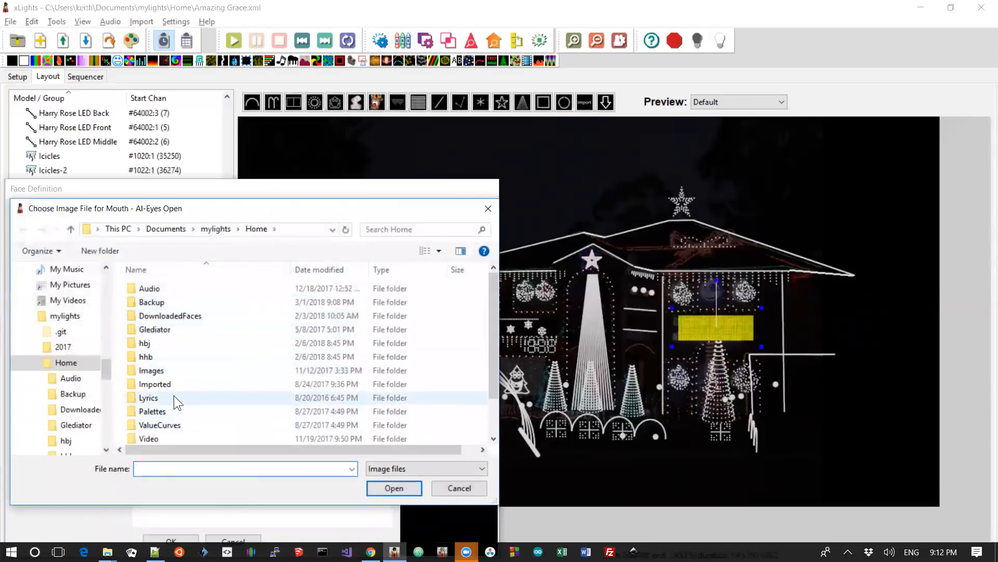
pyautogui.scroll(-1, 174, 396)
pyautogui.scroll(1, 173, 395)
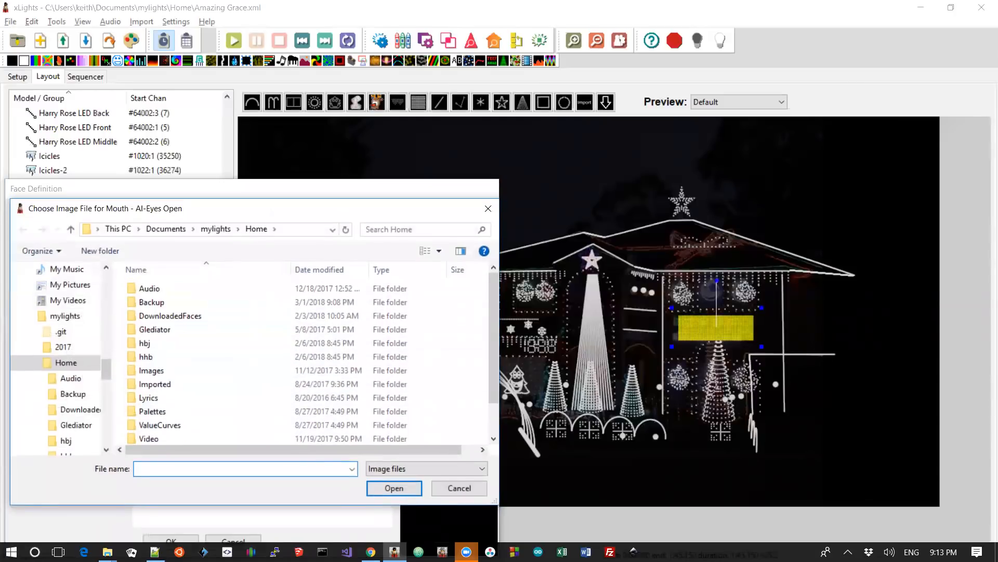
pyautogui.doubleClick(166, 316)
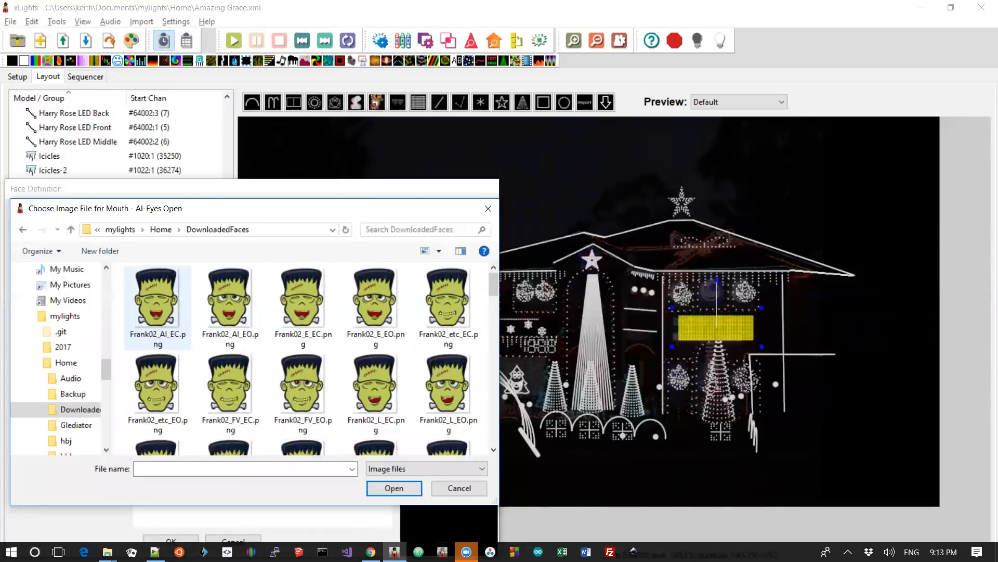
pyautogui.doubleClick(175, 308)
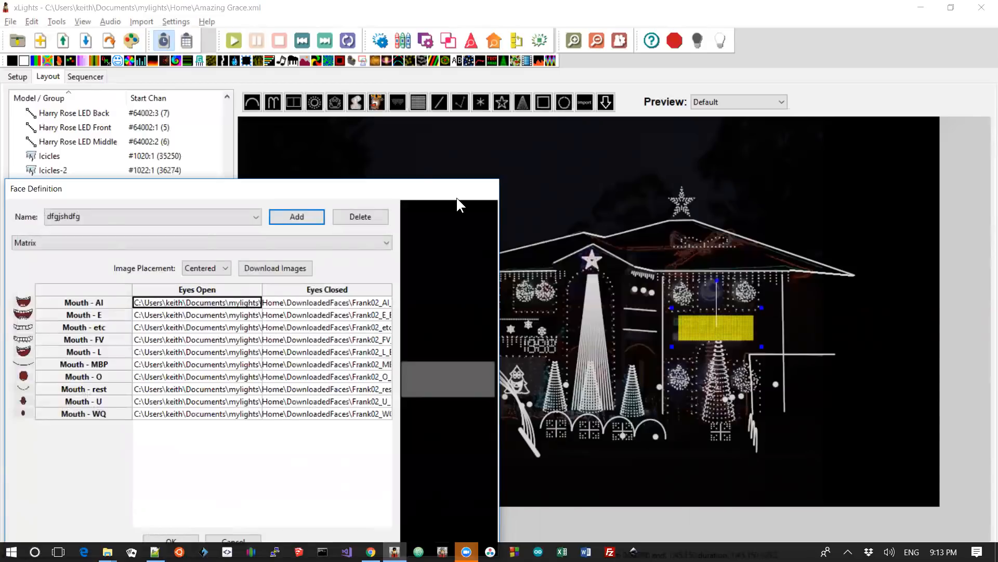
pyautogui.moveTo(433, 189); pyautogui.dragTo(610, 94)
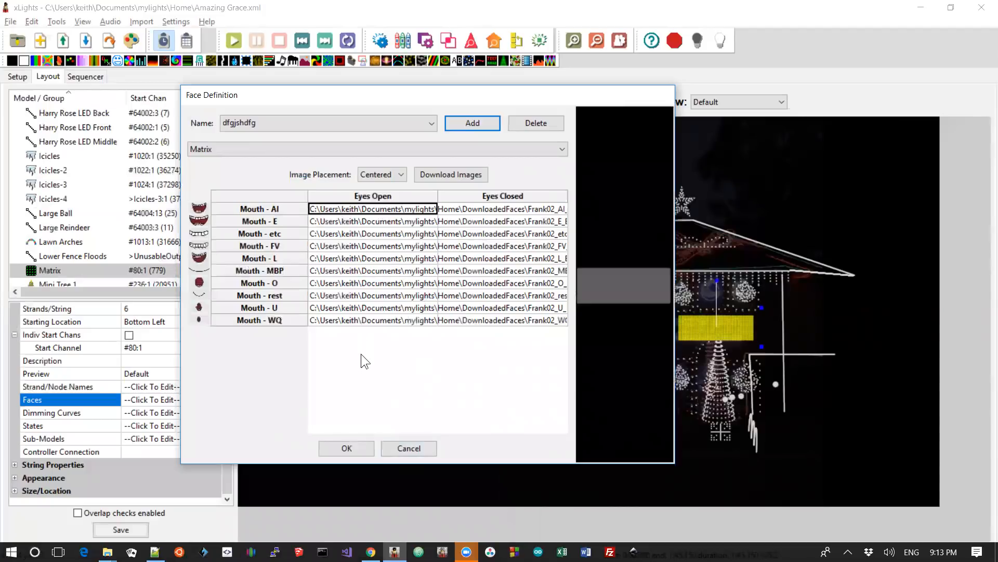
pyautogui.click(421, 448)
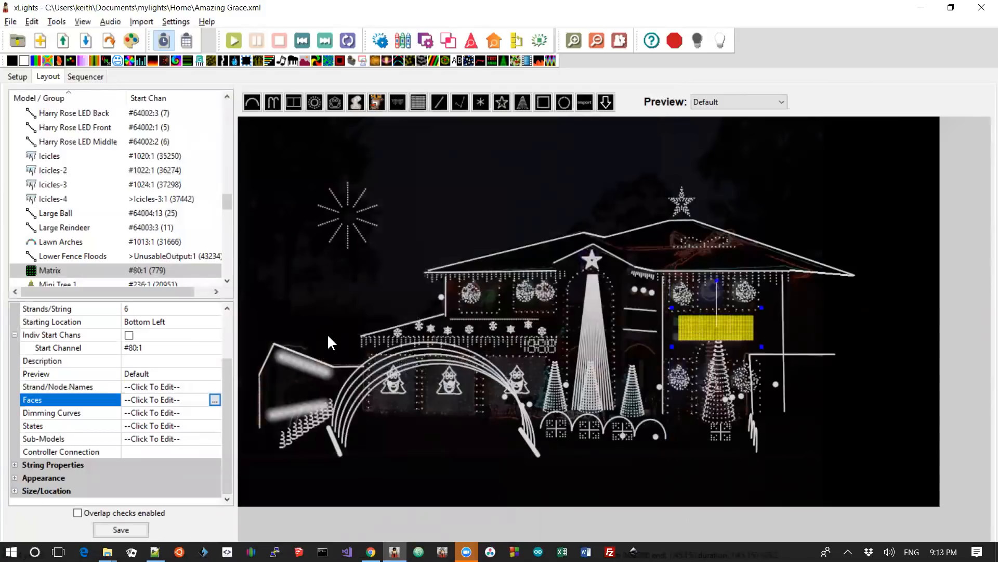
# Switch to Notepad++ and review the 2018.1 items just above the matrix face entry, including the node layout numbering fix.
pyautogui.hotkey('alt', 'Tab')
pyautogui.hotkey('alt', 'Tab')
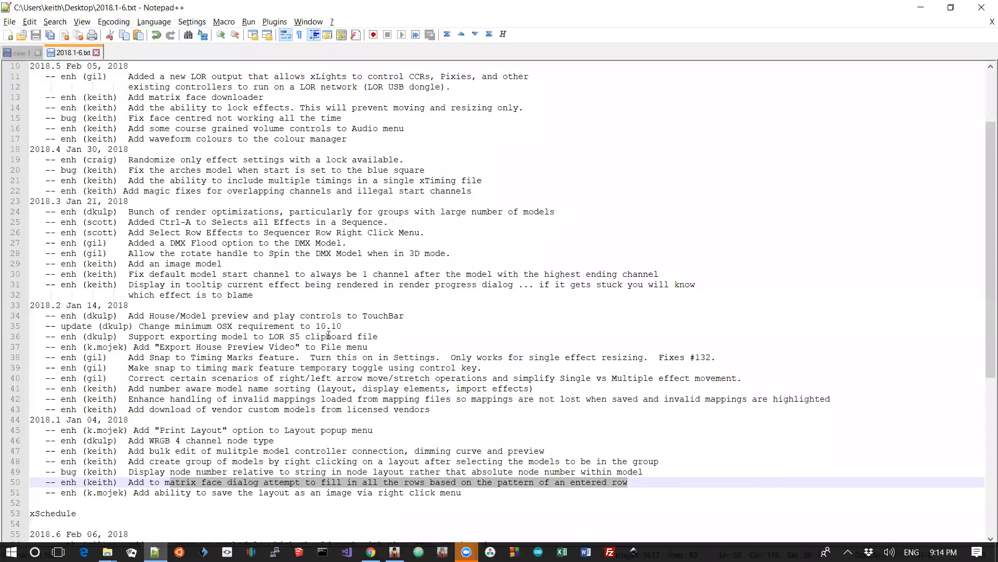
pyautogui.press('Down')
pyautogui.hotkey('shift', 'Down')
pyautogui.hotkey('shift', 'Up')
pyautogui.press('Up')
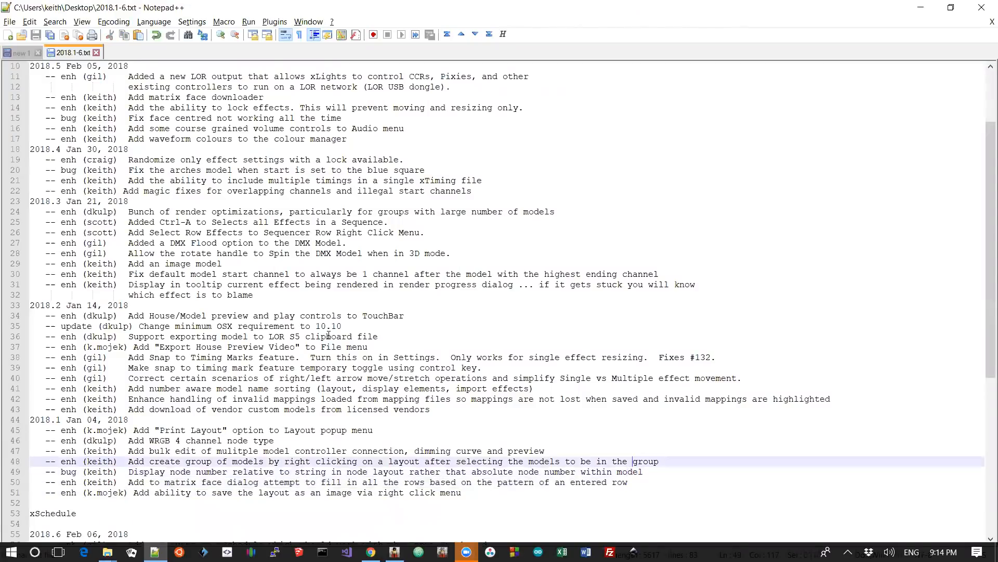
# Switch to xLights, examine the node layout of the Lawn Arches model in an enlarged window, and close it.
pyautogui.hotkey('alt', 'Tab')
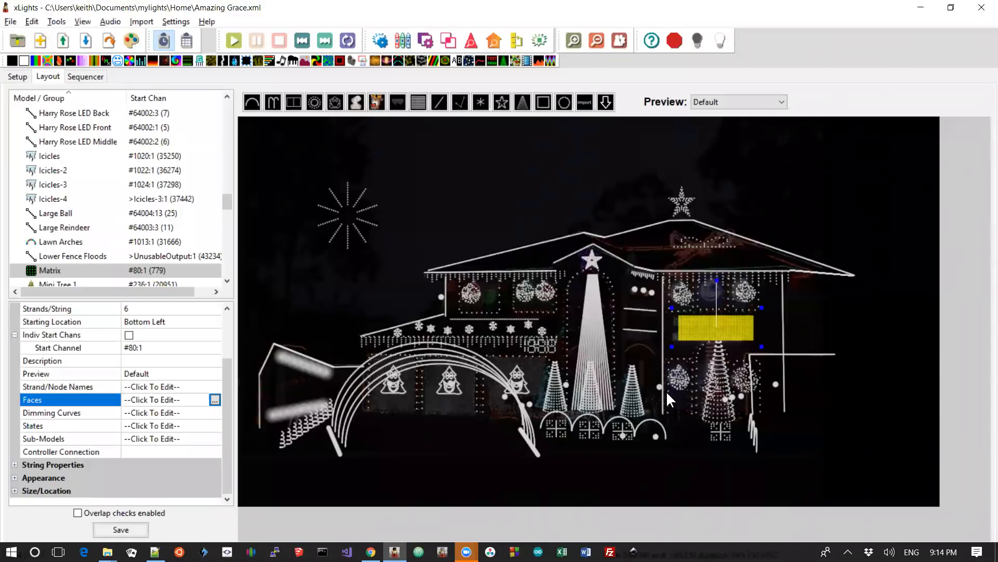
pyautogui.click(607, 423)
pyautogui.rightClick(606, 422)
pyautogui.click(632, 432)
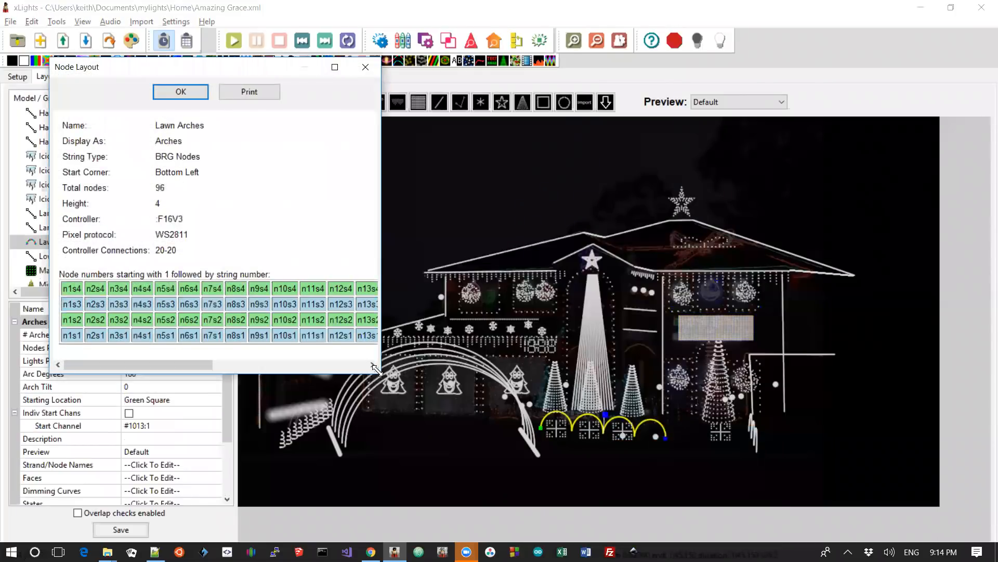
pyautogui.moveTo(376, 369); pyautogui.dragTo(909, 450)
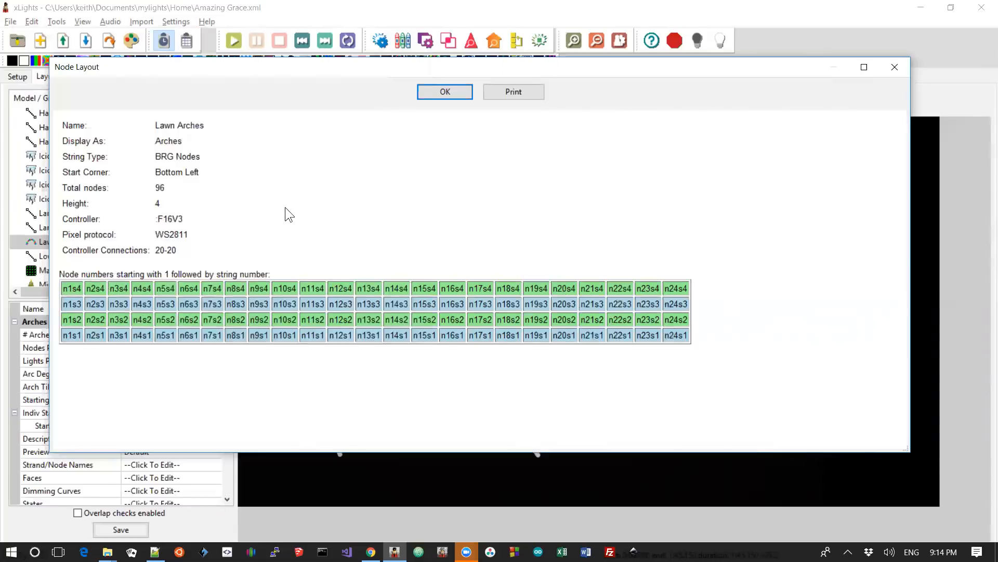
pyautogui.click(895, 67)
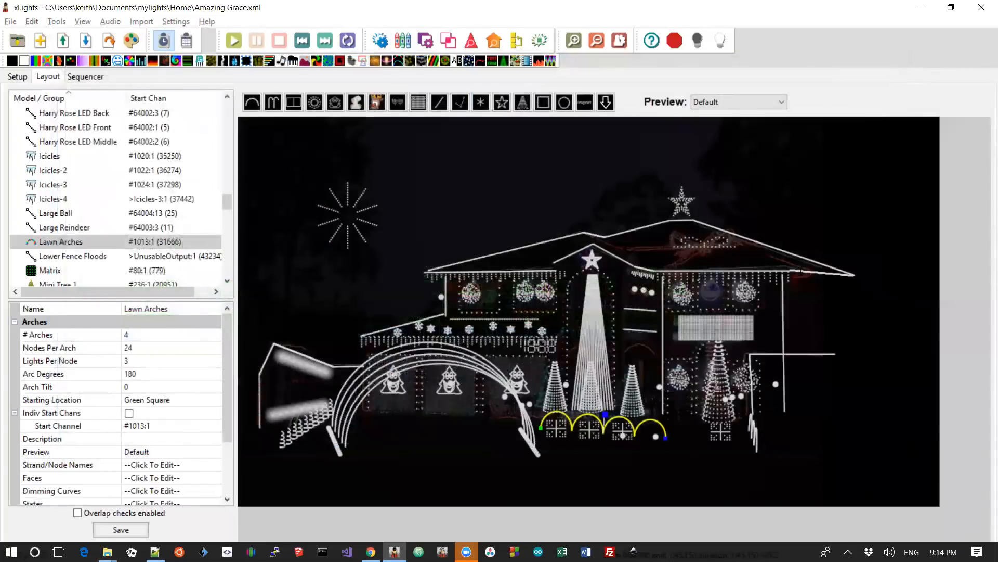
# Return to the release notes in Notepad++ and go to the line 48 item about creating a group from selected models.
pyautogui.hotkey('alt', 'Tab')
pyautogui.press('Down')
pyautogui.press('Up')
pyautogui.hotkey('shift', 'Down')
pyautogui.hotkey('shift', 'Up')
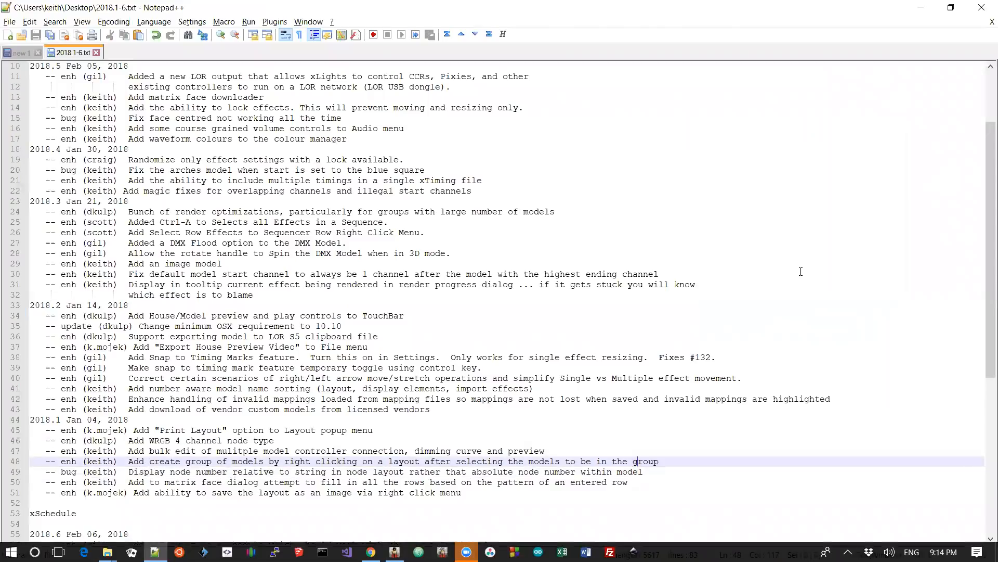
# Switch to xLights, select the models on the house's right side of the layout, and create a group from them named RightSide.
pyautogui.hotkey('alt', 'Tab')
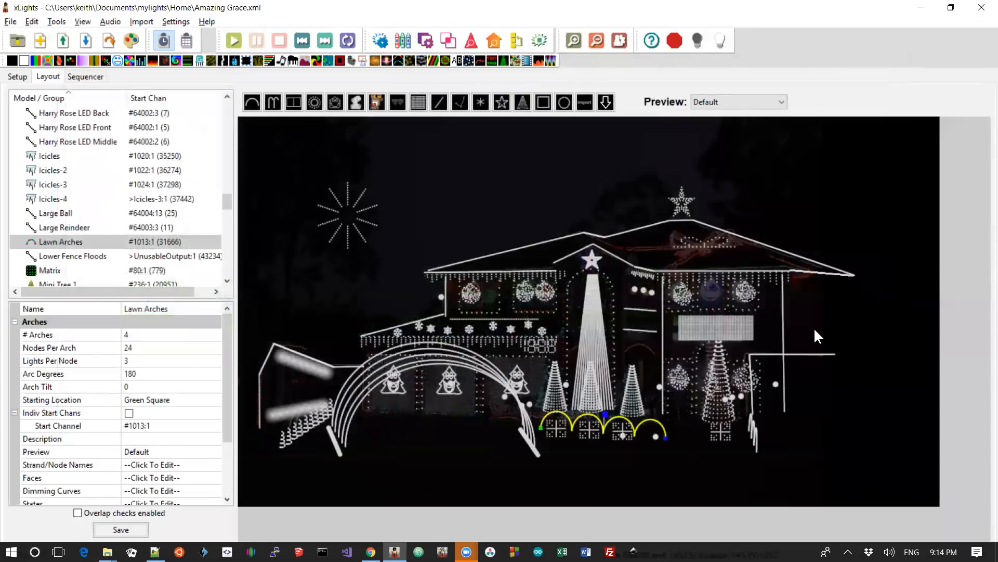
pyautogui.click(861, 320)
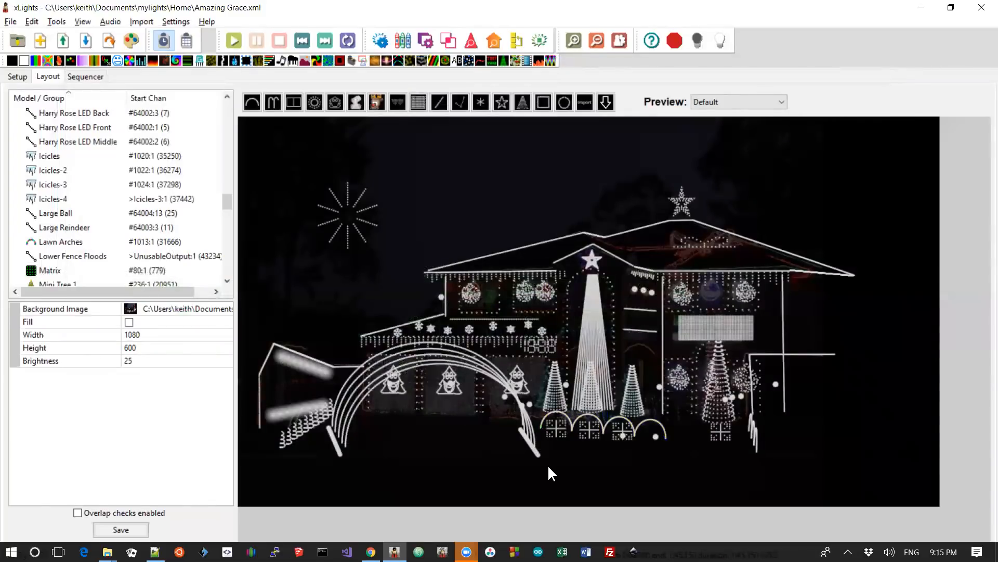
pyautogui.moveTo(691, 408); pyautogui.dragTo(808, 342)
pyautogui.moveTo(832, 152); pyautogui.dragTo(887, 130)
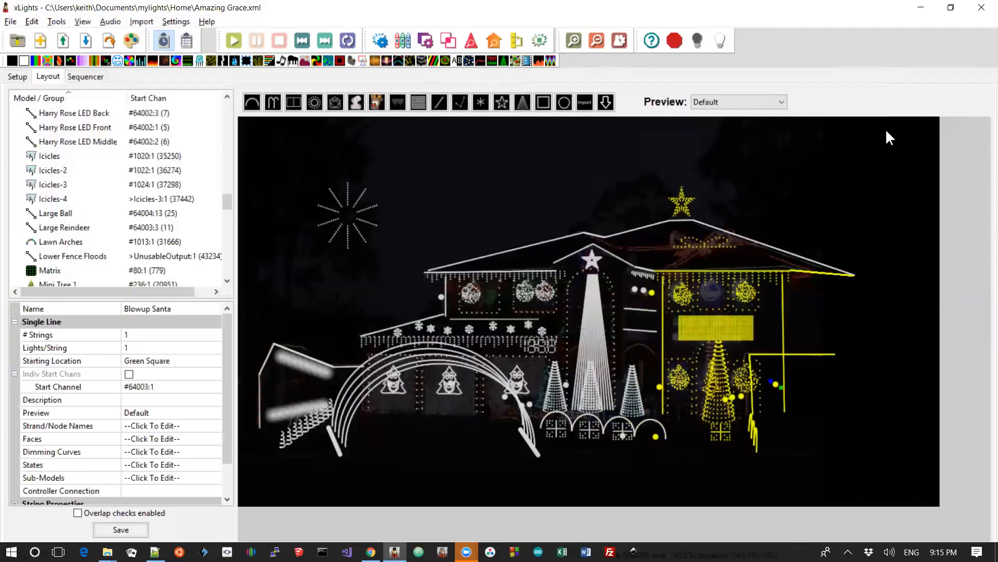
pyautogui.rightClick(743, 338)
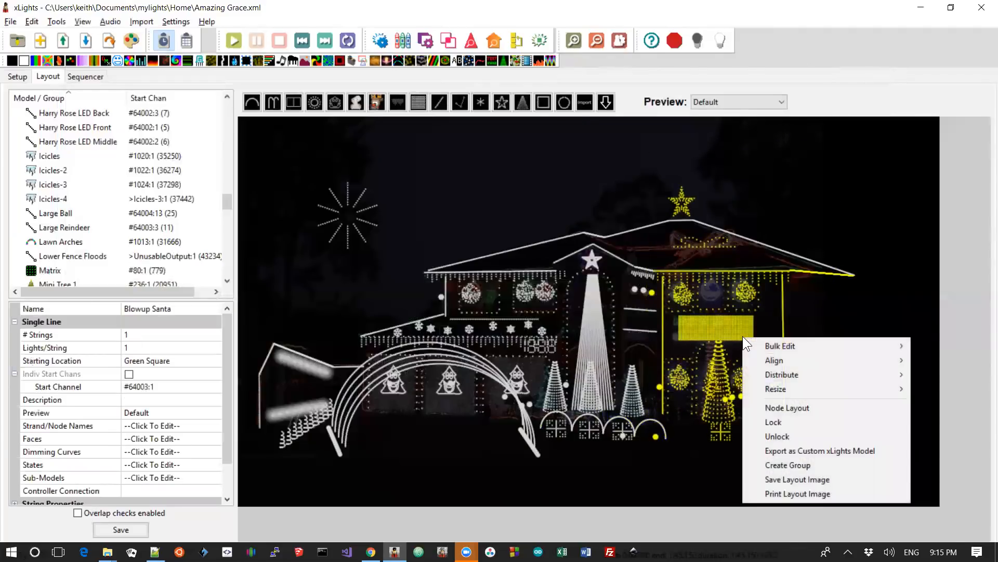
pyautogui.click(778, 460)
pyautogui.write('Rig')
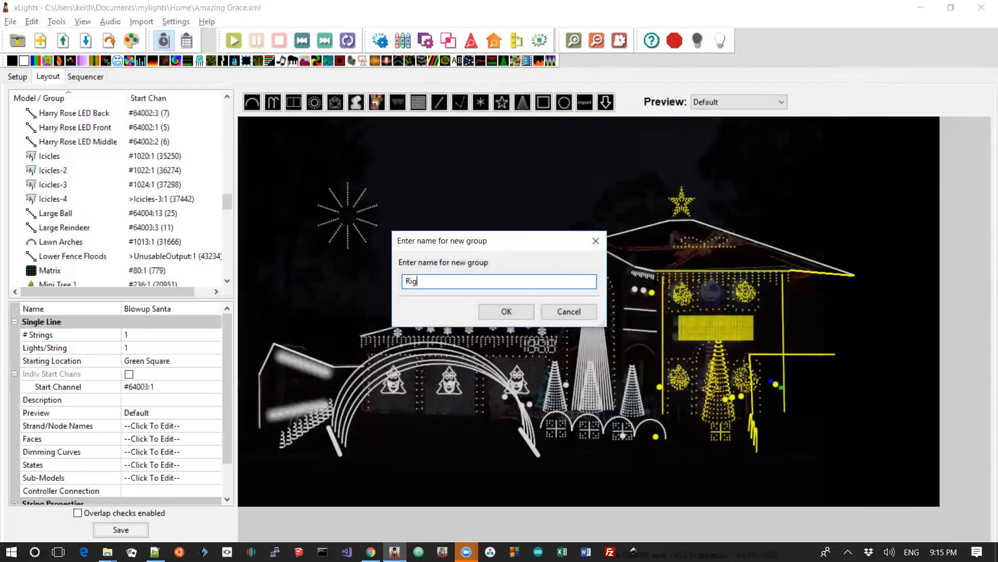
pyautogui.write('htSide')
pyautogui.press('Return')
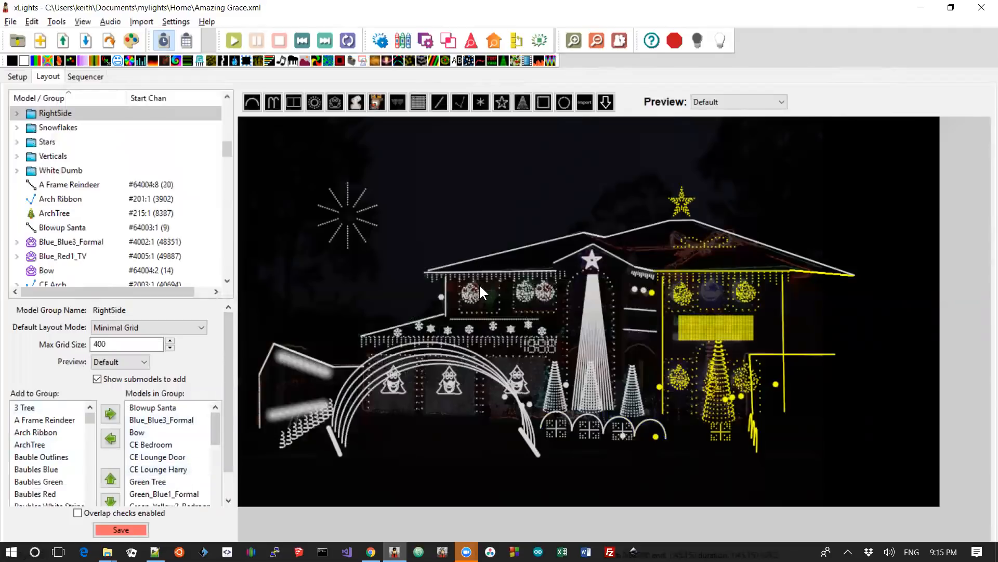
# Select Driveway Arch 4, box-select the snowflakes above the garage, extend the selection to more models, and clear it.
pyautogui.click(346, 341)
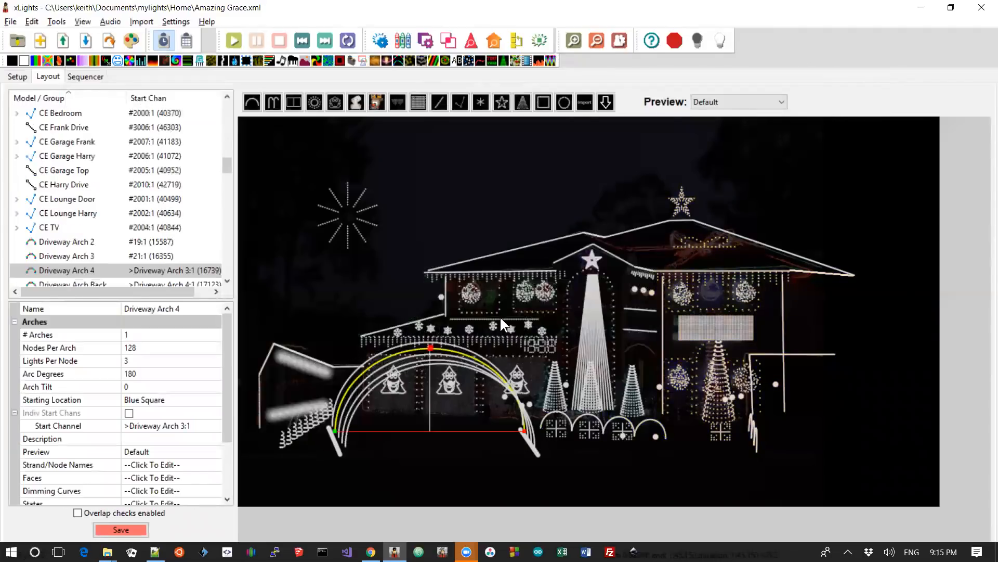
pyautogui.moveTo(325, 340); pyautogui.dragTo(567, 316)
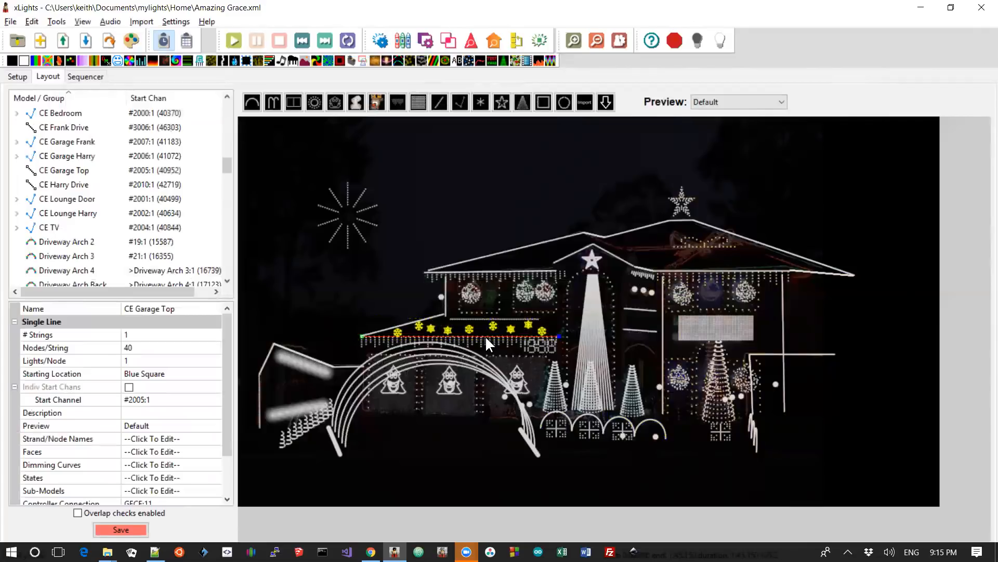
pyautogui.keyDown('ctrl'); pyautogui.click(517, 338); pyautogui.keyUp('ctrl')
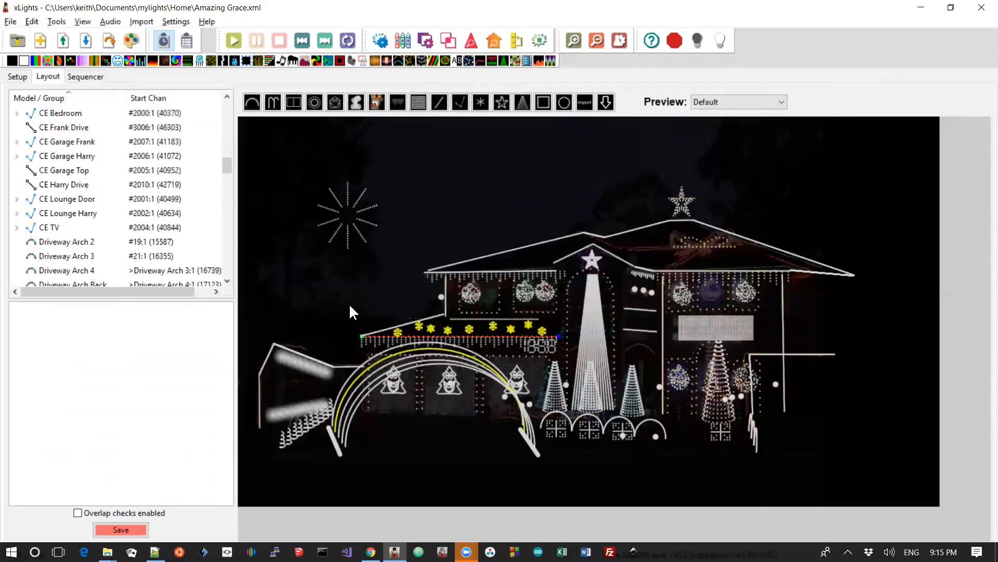
pyautogui.click(331, 306)
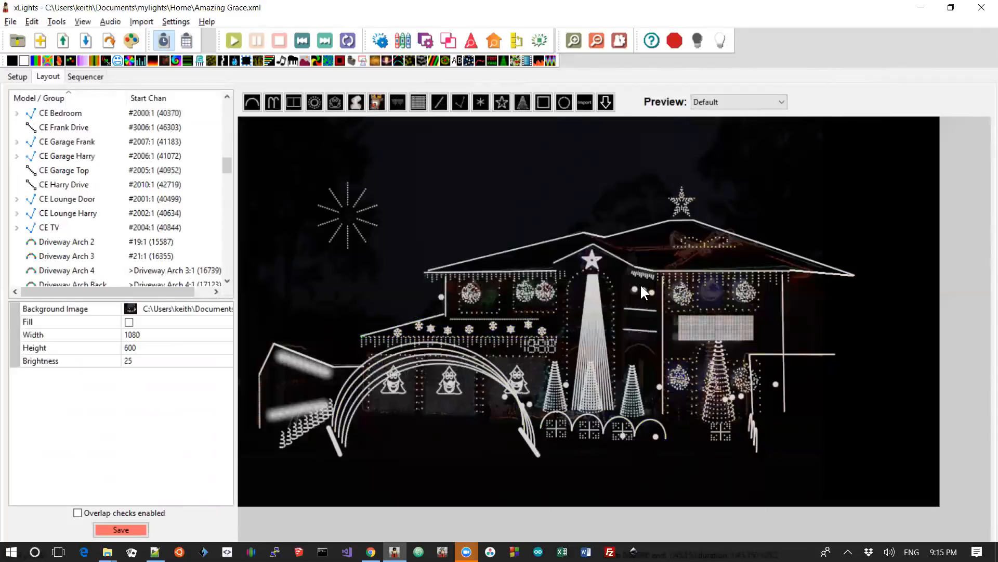
# Switch to Notepad++ and highlight the line 47 item about bulk editing controller connection, dimming curve and preview.
pyautogui.hotkey('alt', 'Tab')
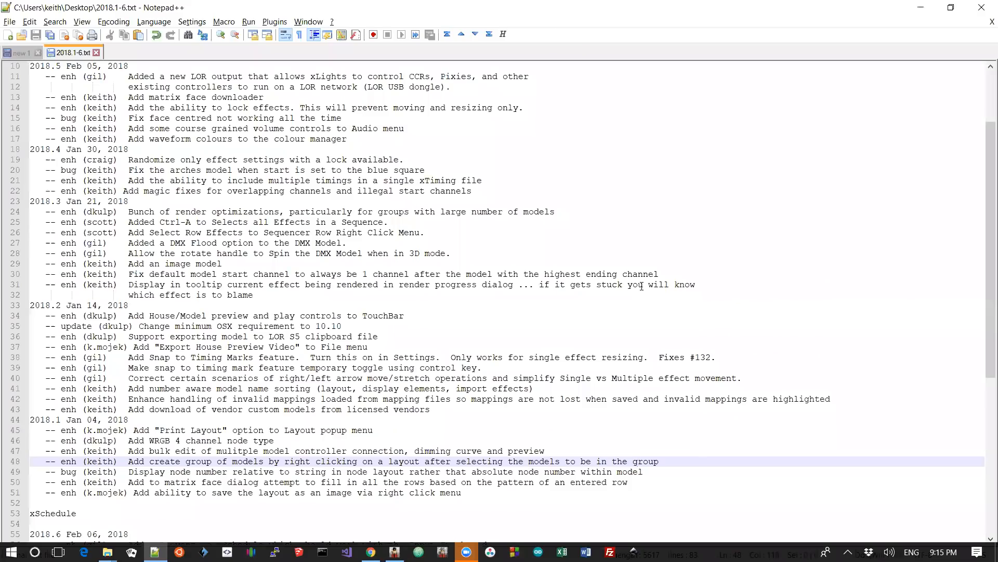
pyautogui.press('Up')
pyautogui.hotkey('shift', 'Down')
pyautogui.press('Up')
pyautogui.press('Up')
pyautogui.press('Right')
pyautogui.hotkey('shift', 'Down')
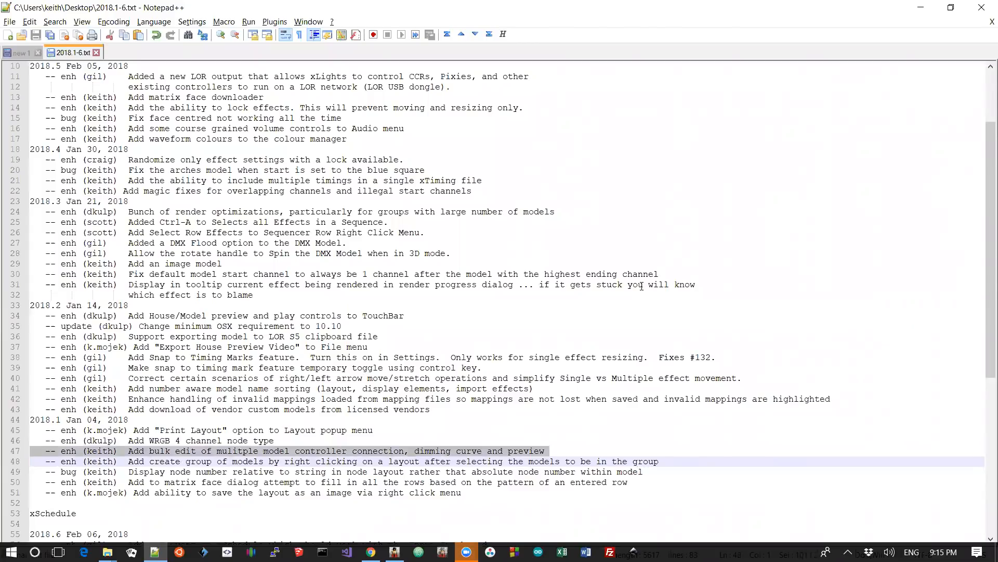
# Switch to xLights, select the snowflakes and digit display above the garage, and bulk edit their dimming curves to brightness -50.
pyautogui.hotkey('alt', 'Tab')
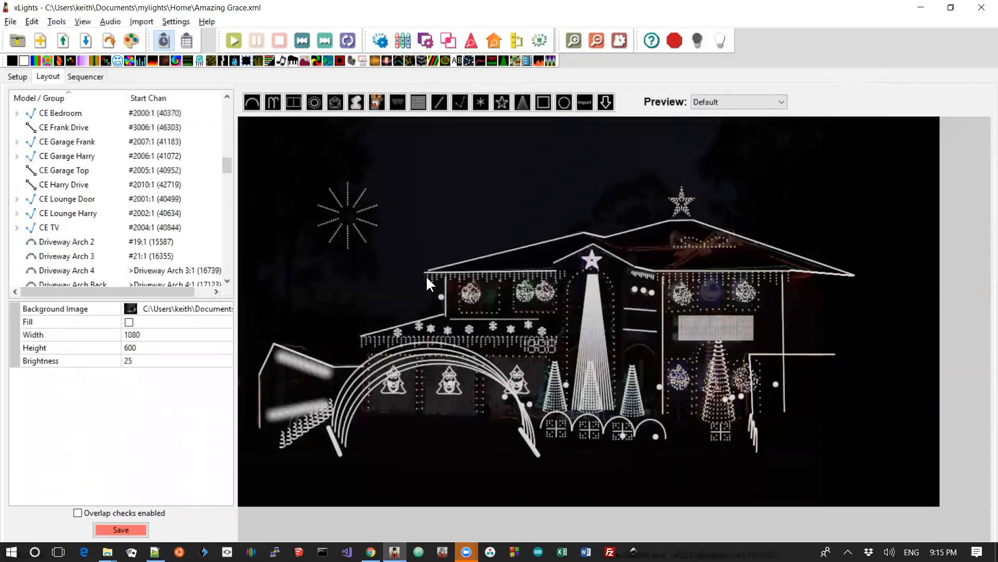
pyautogui.moveTo(375, 297); pyautogui.dragTo(572, 366)
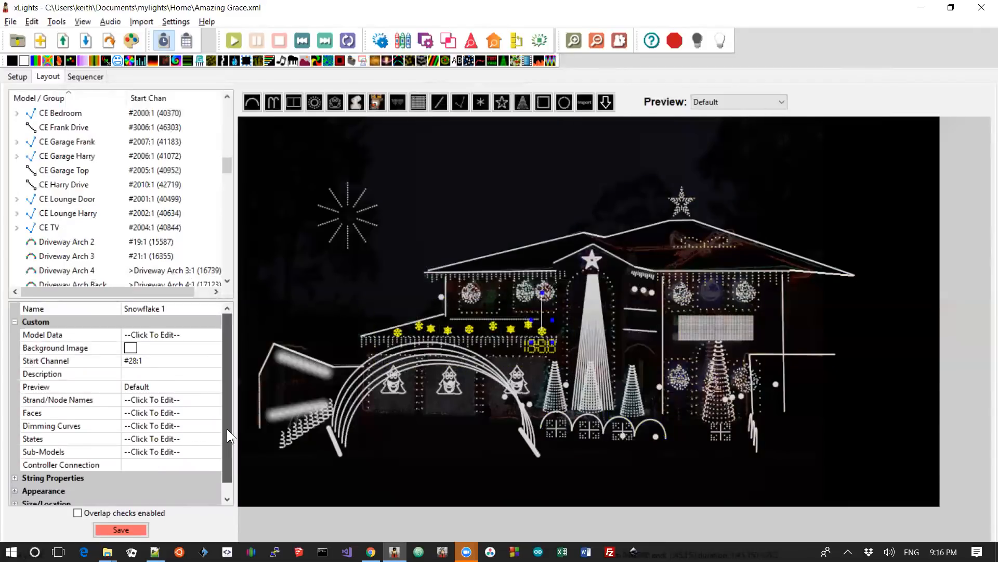
pyautogui.scroll(-1, 227, 428)
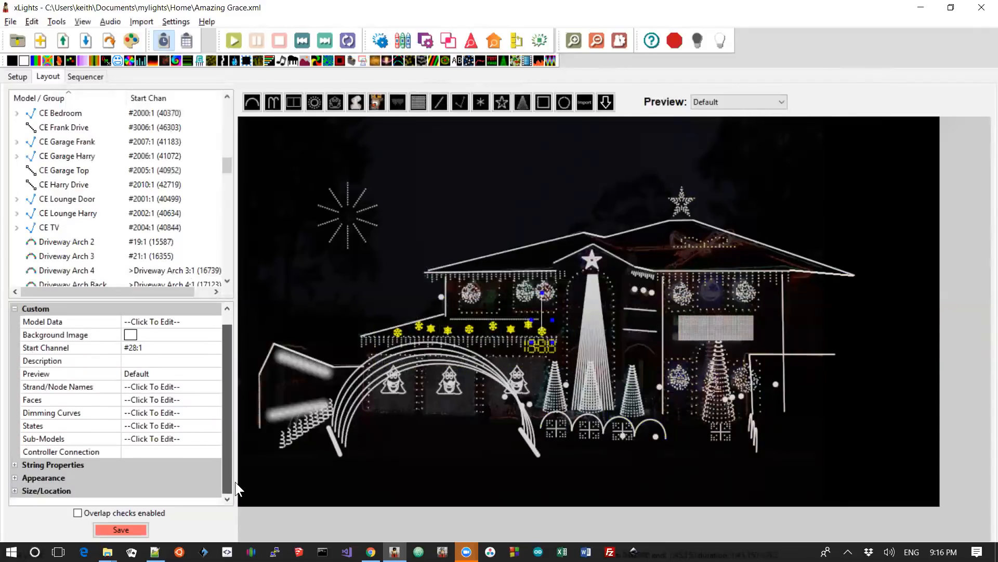
pyautogui.click(170, 413)
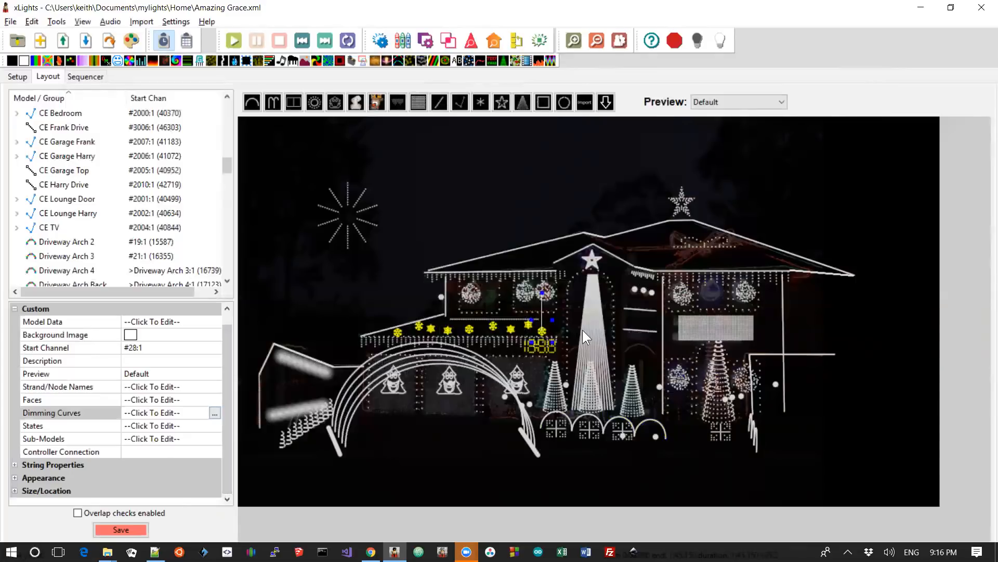
pyautogui.rightClick(429, 329)
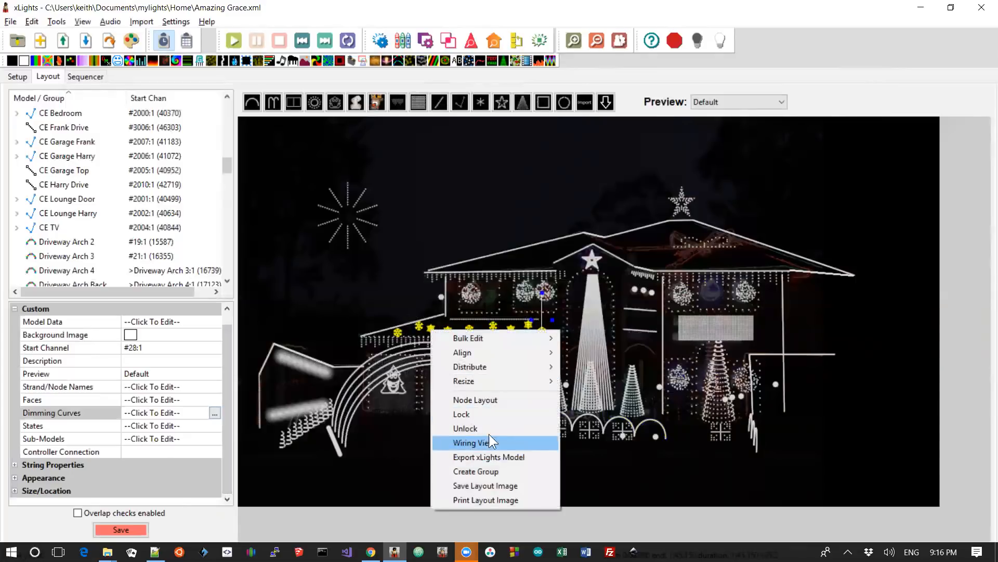
pyautogui.moveTo(515, 342)
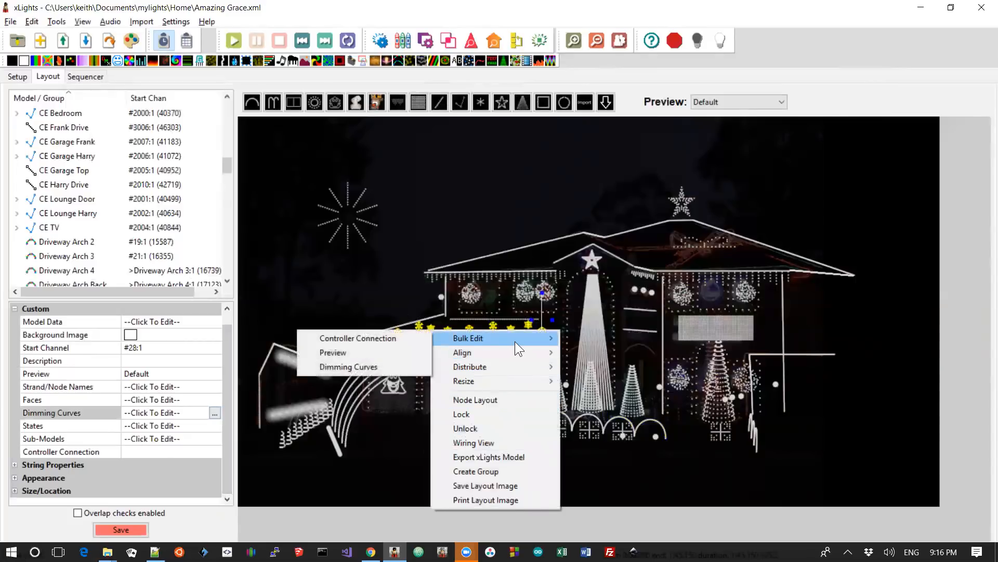
pyautogui.click(365, 363)
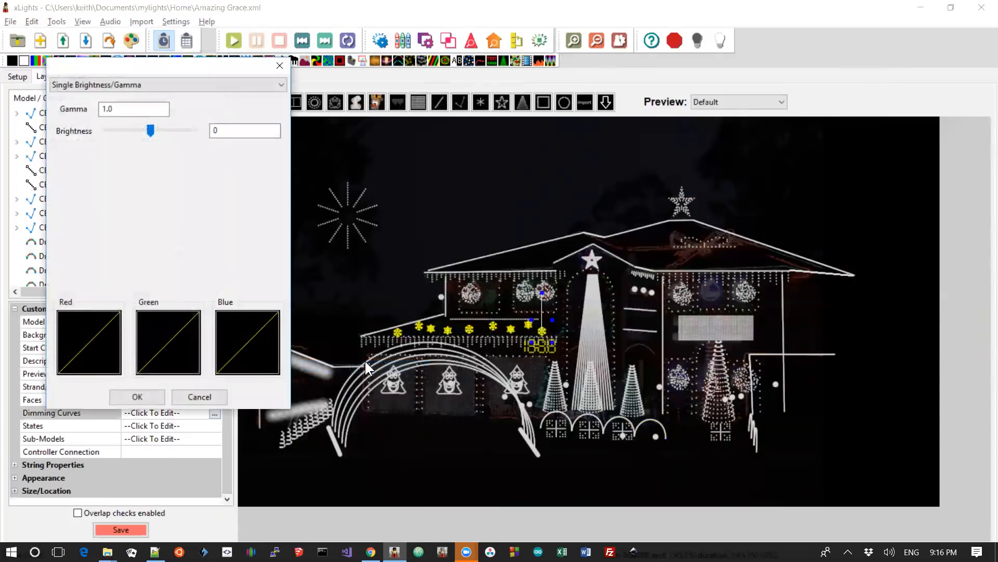
pyautogui.doubleClick(224, 128)
pyautogui.write('-50')
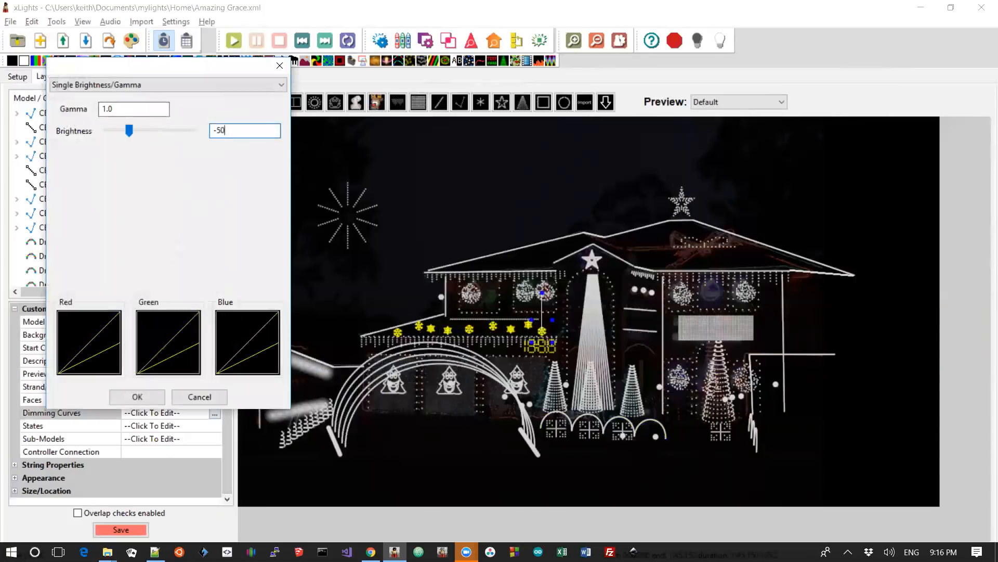
pyautogui.click(144, 398)
# Check the dimming curve of the Snowflake 7 model and cancel out of its dialog.
pyautogui.click(410, 324)
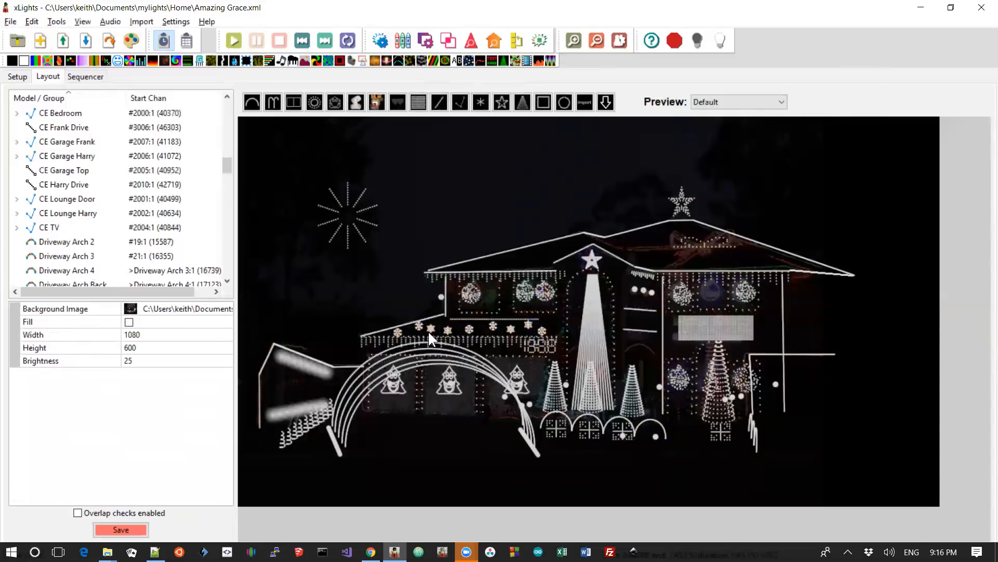
pyautogui.click(431, 330)
pyautogui.click(199, 426)
pyautogui.click(215, 427)
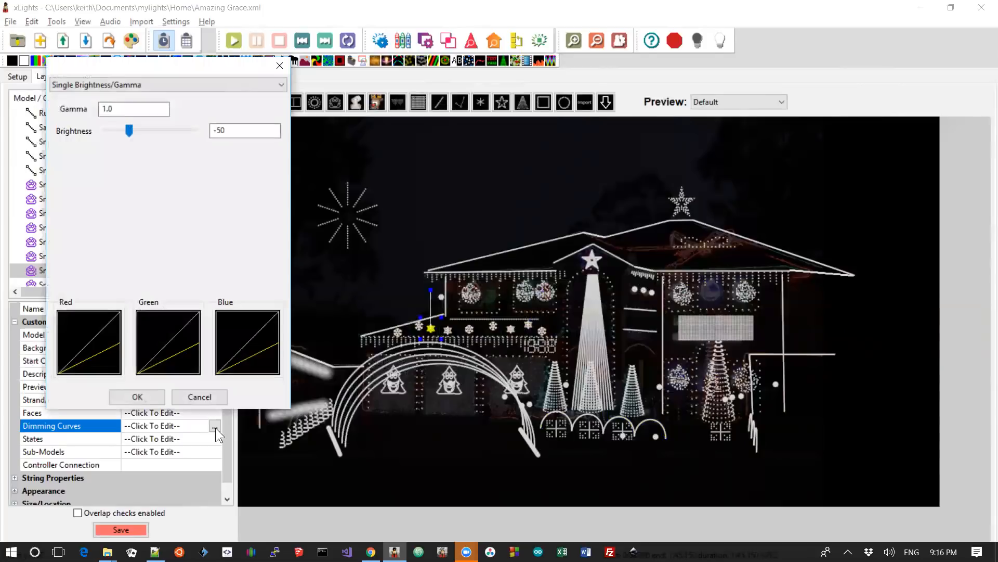
pyautogui.click(193, 393)
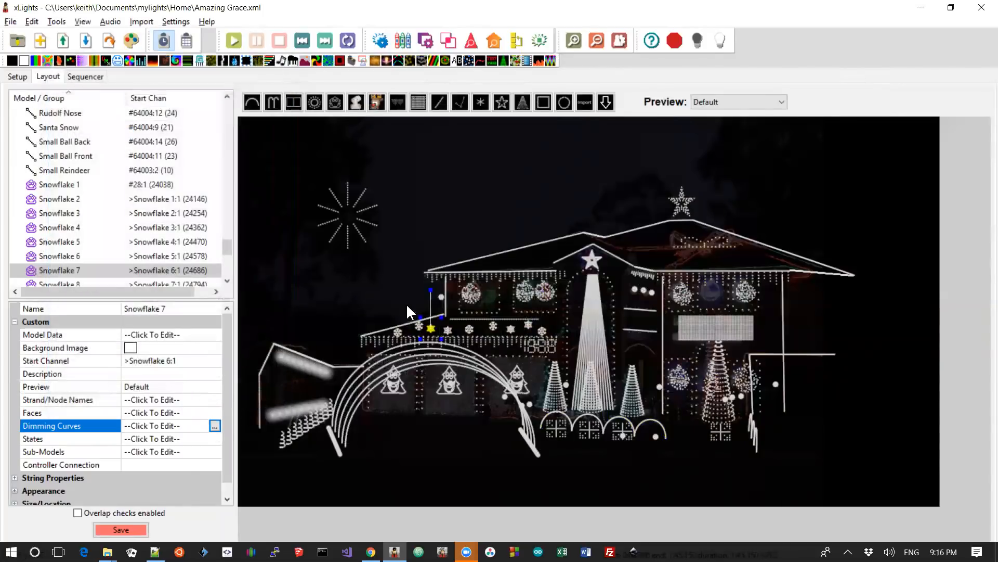
# Select the row of snowflakes, view the available Bulk Edit options, and dismiss them without choosing any.
pyautogui.moveTo(376, 311); pyautogui.dragTo(572, 335)
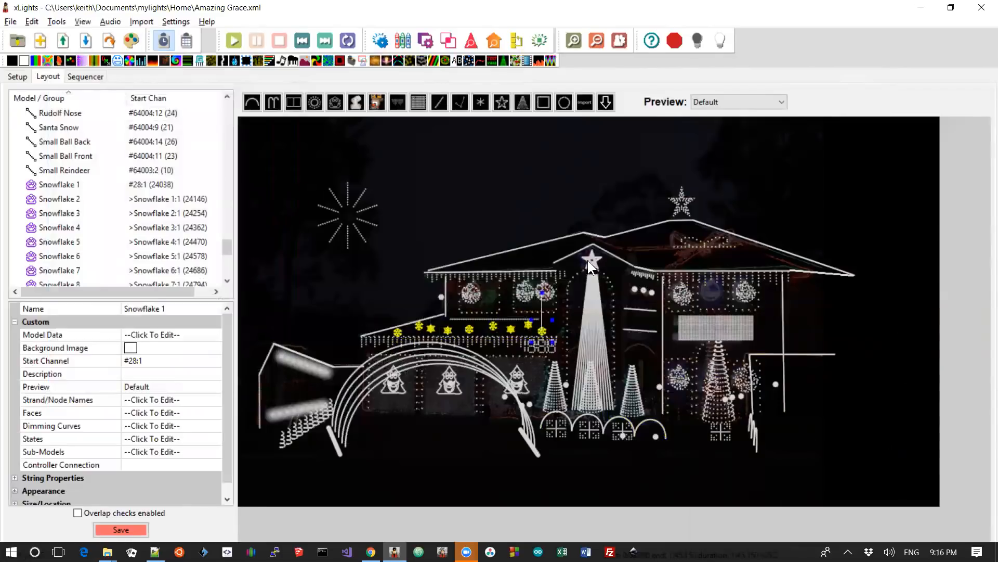
pyautogui.rightClick(429, 329)
pyautogui.moveTo(474, 337)
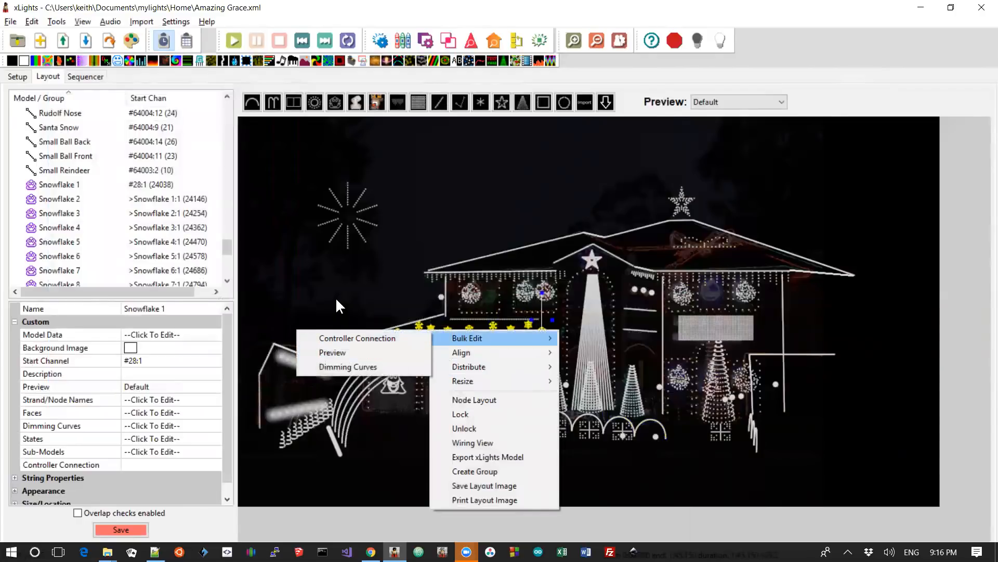
pyautogui.click(335, 324)
# Bulk edit the horizontal line models in the Unassigned preview to use the Default preview, and display the Default preview.
pyautogui.click(706, 98)
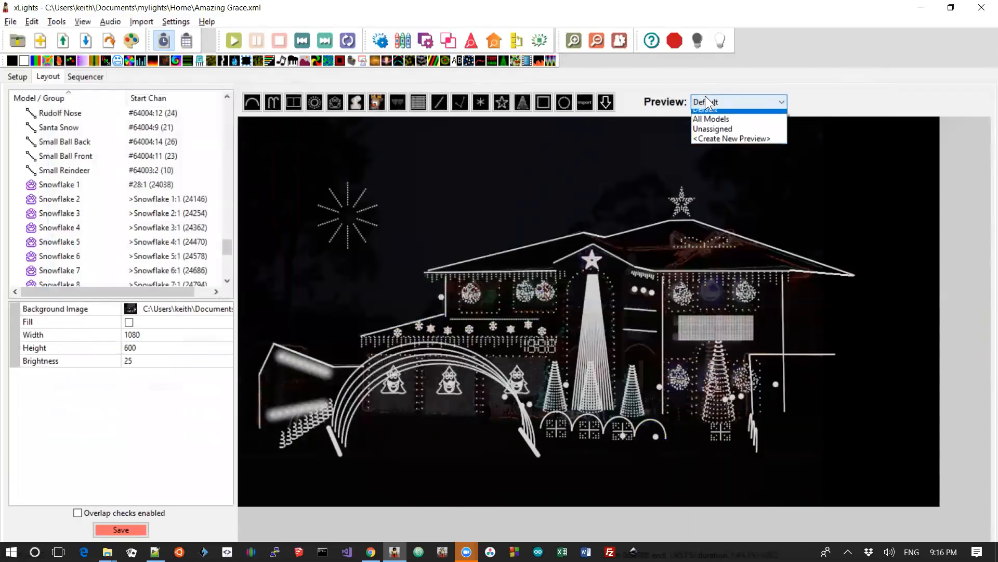
pyautogui.click(708, 134)
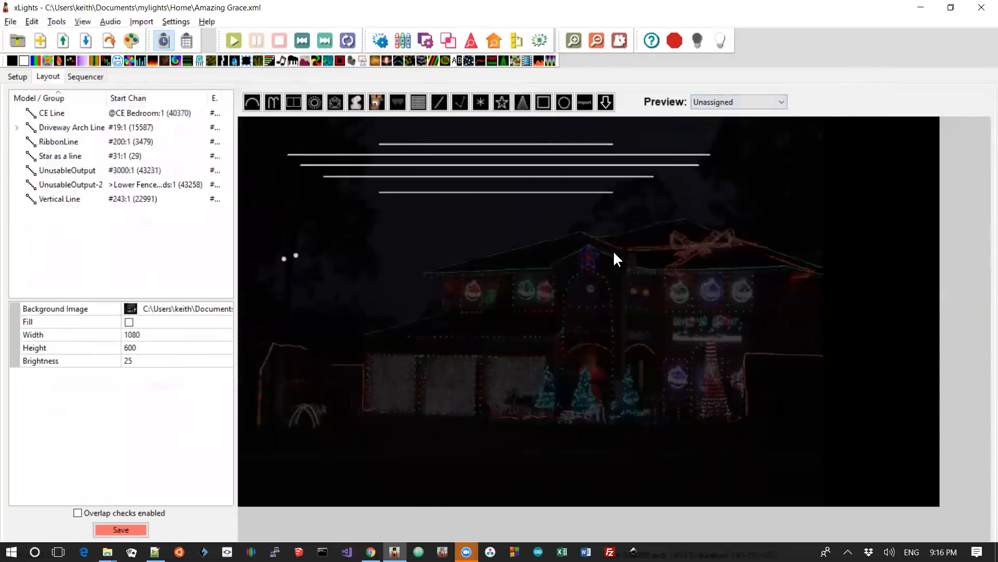
pyautogui.moveTo(458, 119); pyautogui.dragTo(247, 128)
pyautogui.rightClick(451, 154)
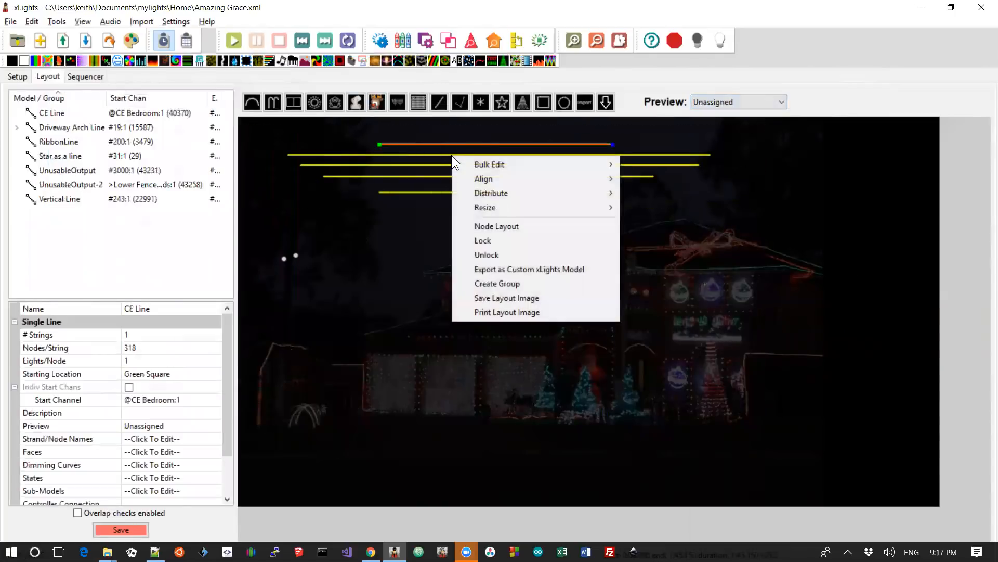
pyautogui.moveTo(461, 167)
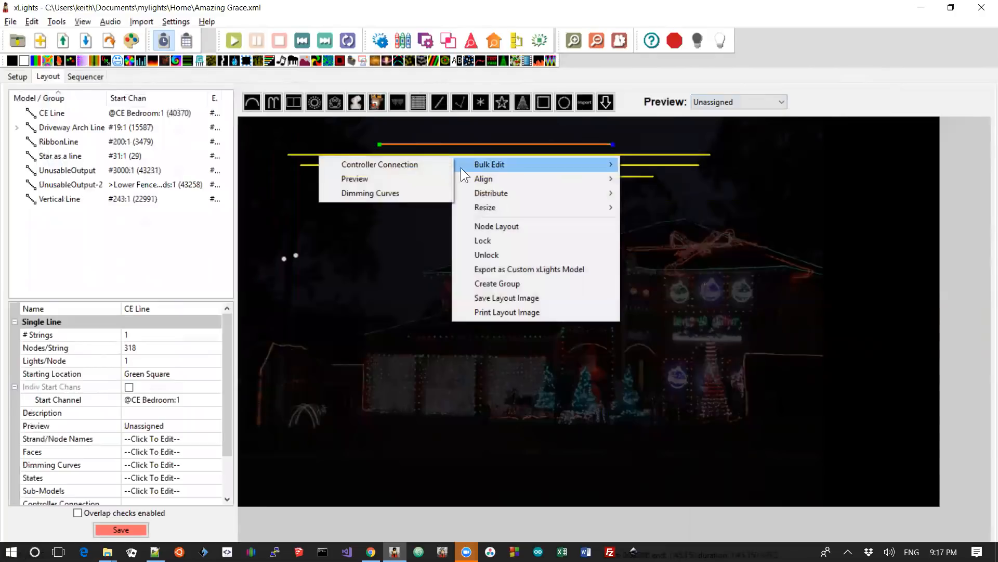
pyautogui.click(390, 180)
pyautogui.click(466, 274)
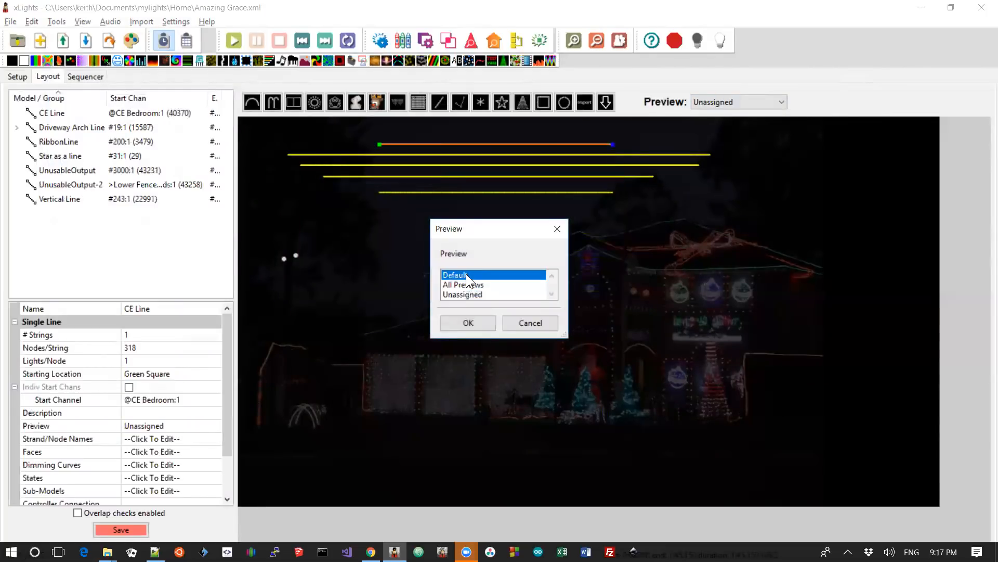
pyautogui.click(480, 326)
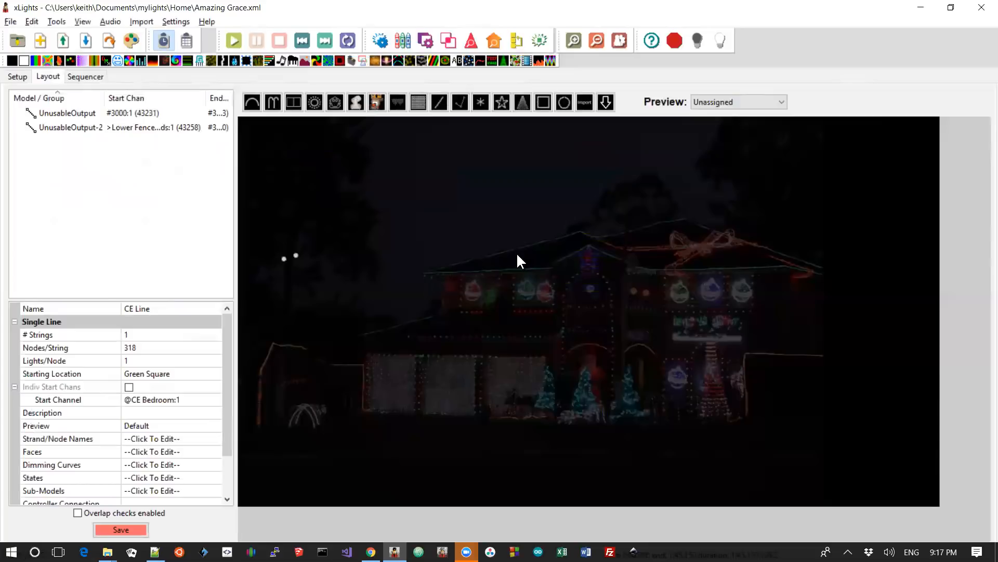
pyautogui.click(717, 103)
pyautogui.click(713, 114)
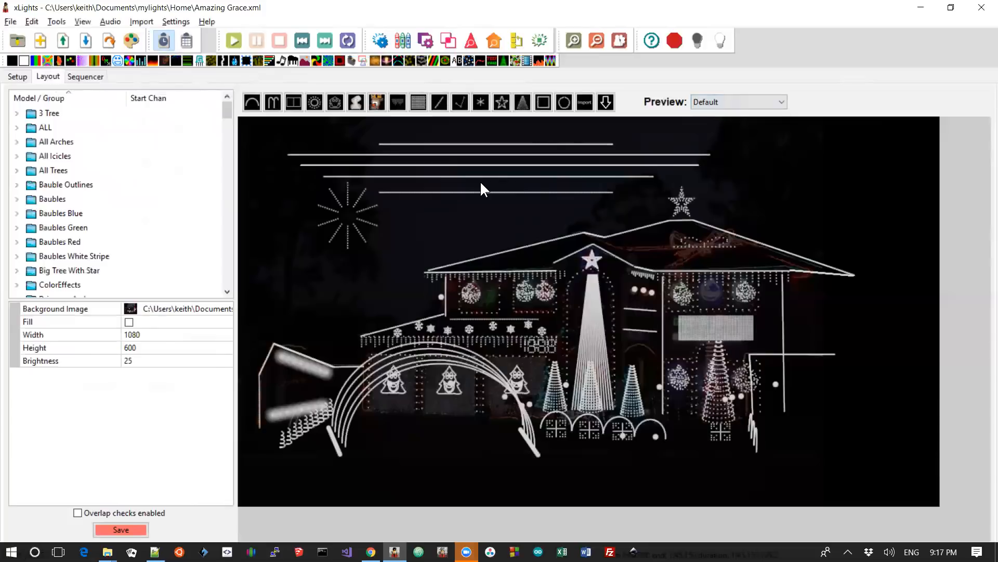
# Switch to the release notes in Notepad++ and highlight the line 46 item about the WRGB 4 channel node type.
pyautogui.hotkey('alt', 'Tab')
pyautogui.press('Up')
pyautogui.hotkey('shift', 'Up')
# Switch to xLights, view the string type options of the Tree-3 model, including 4 Channel WRGB, and leave the type unchanged.
pyautogui.hotkey('alt', 'Tab')
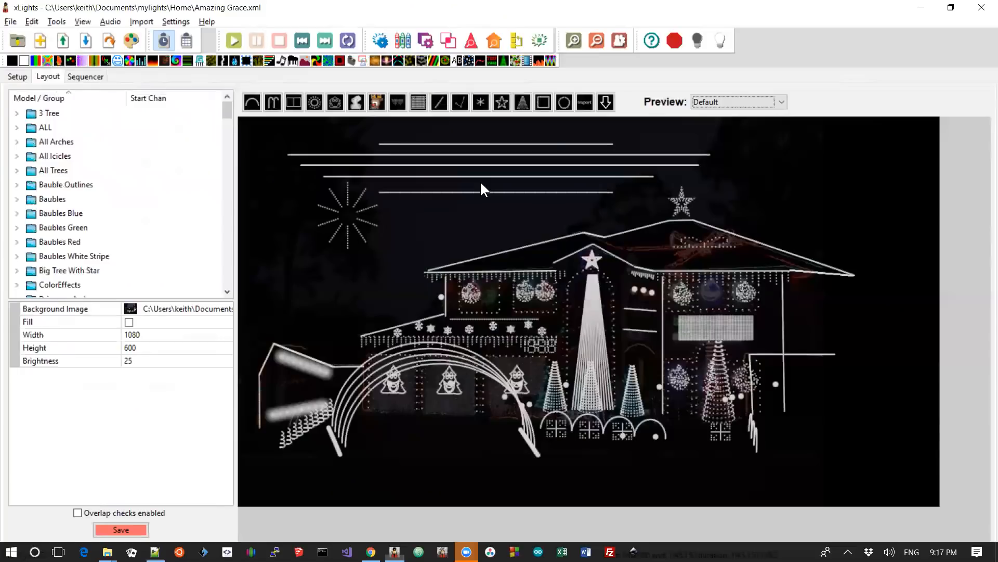
pyautogui.click(635, 401)
pyautogui.moveTo(223, 391); pyautogui.dragTo(229, 443)
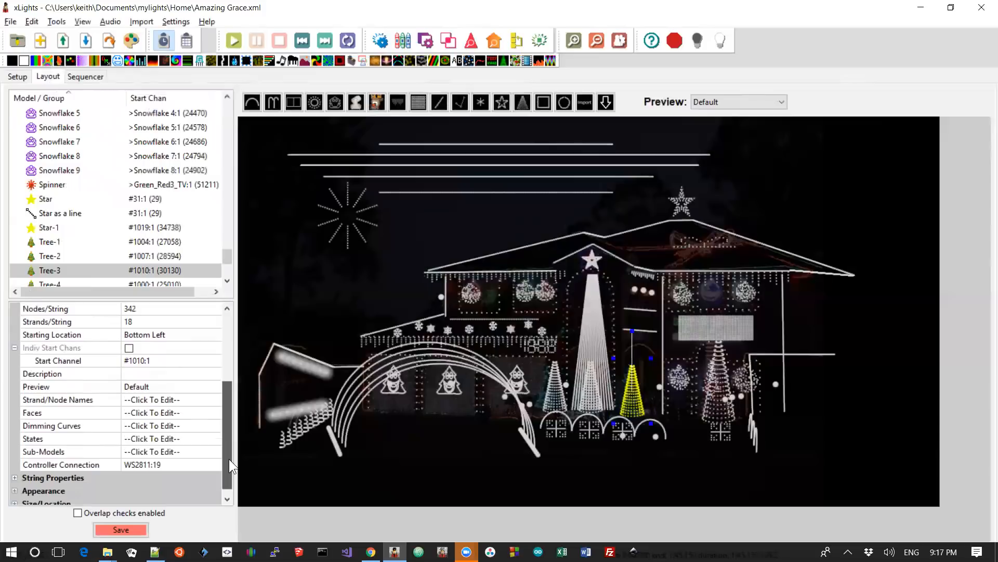
pyautogui.scroll(-1, 228, 459)
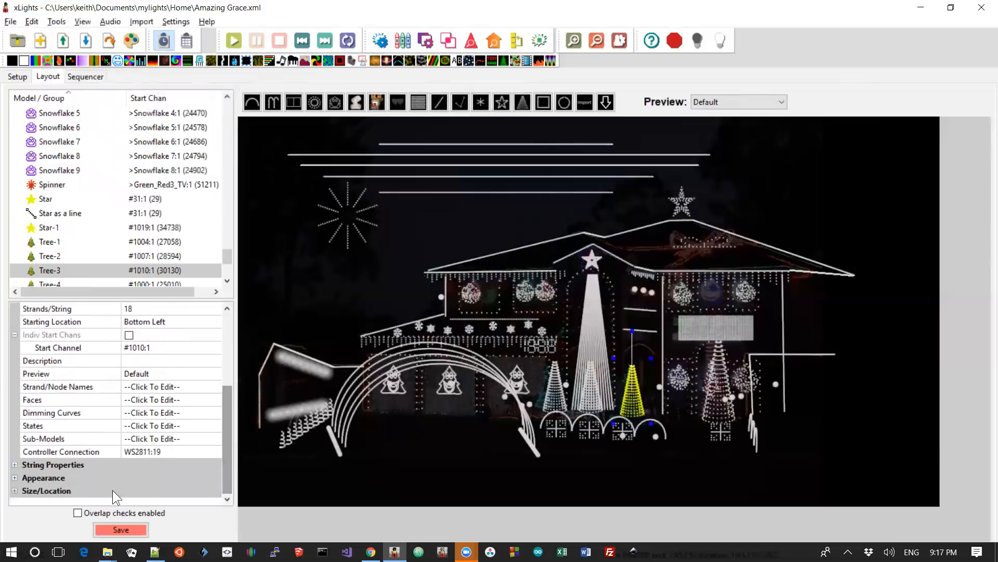
pyautogui.click(14, 464)
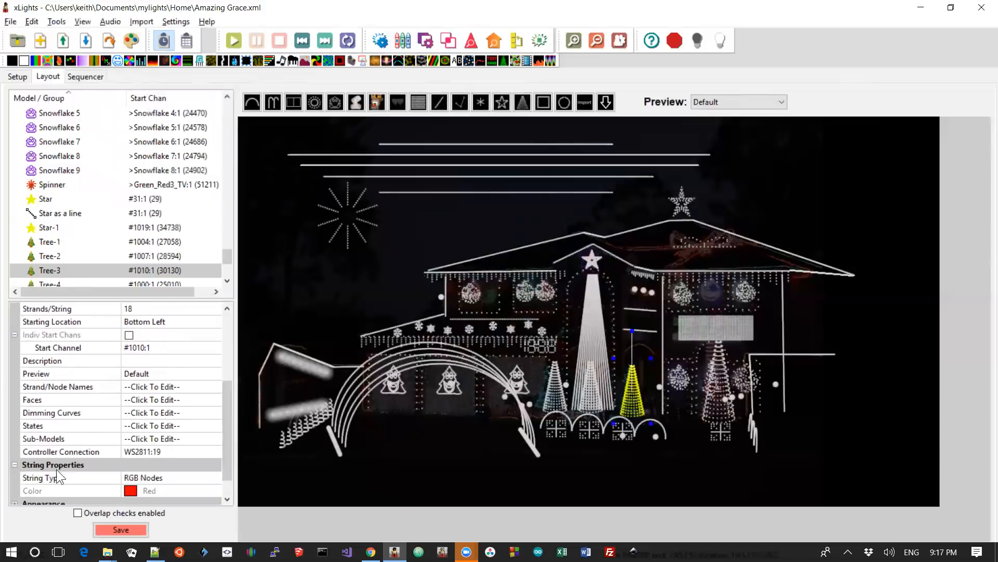
pyautogui.click(159, 471)
pyautogui.click(159, 473)
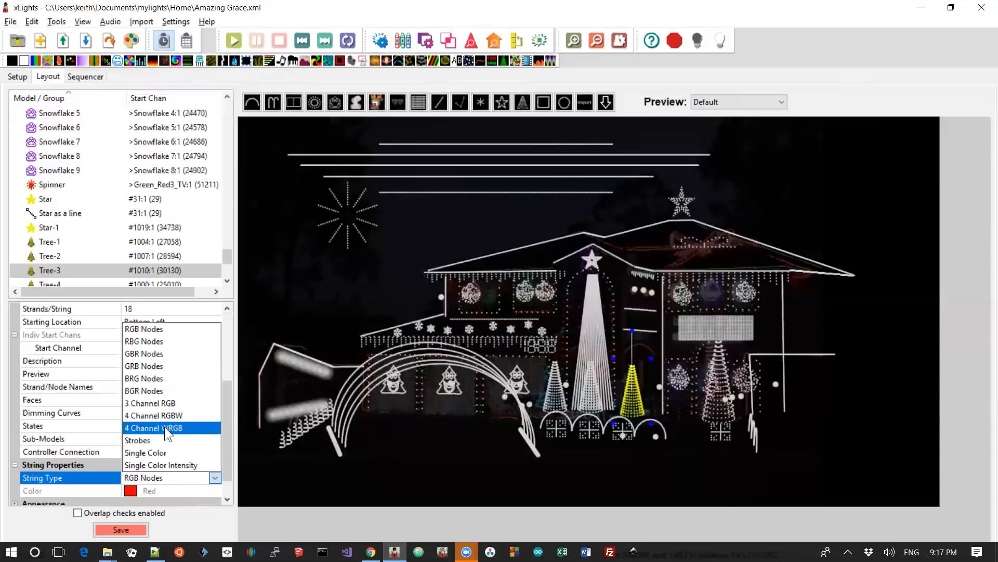
pyautogui.click(295, 317)
# Switch to the release notes in Notepad++ and highlight the line 43 item about downloading vendor custom models from licensed vendors.
pyautogui.hotkey('alt', 'Tab')
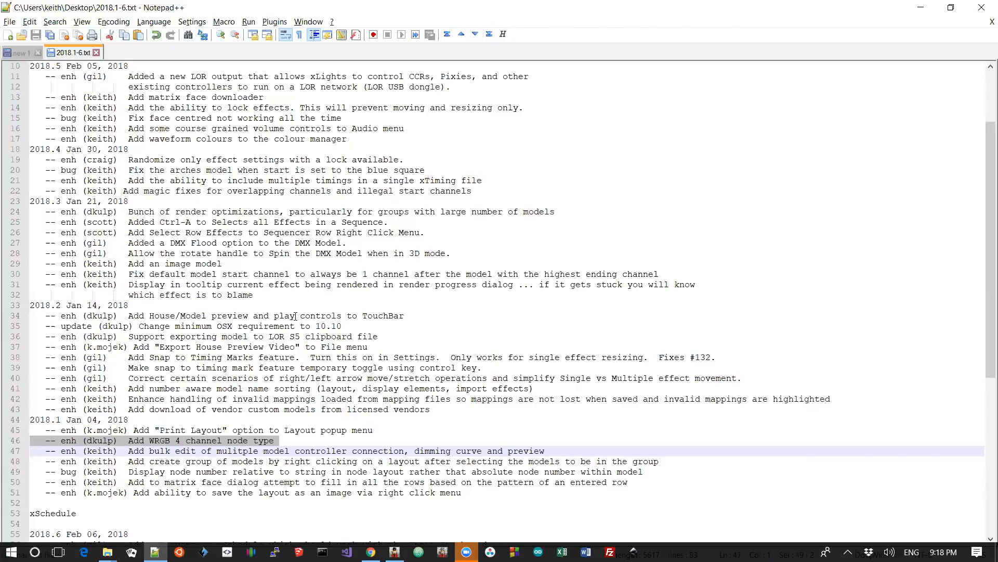
pyautogui.press('Up')
pyautogui.press('Up')
pyautogui.press('Down')
pyautogui.press('Up')
pyautogui.hotkey('shift', 'Down')
pyautogui.press('Up')
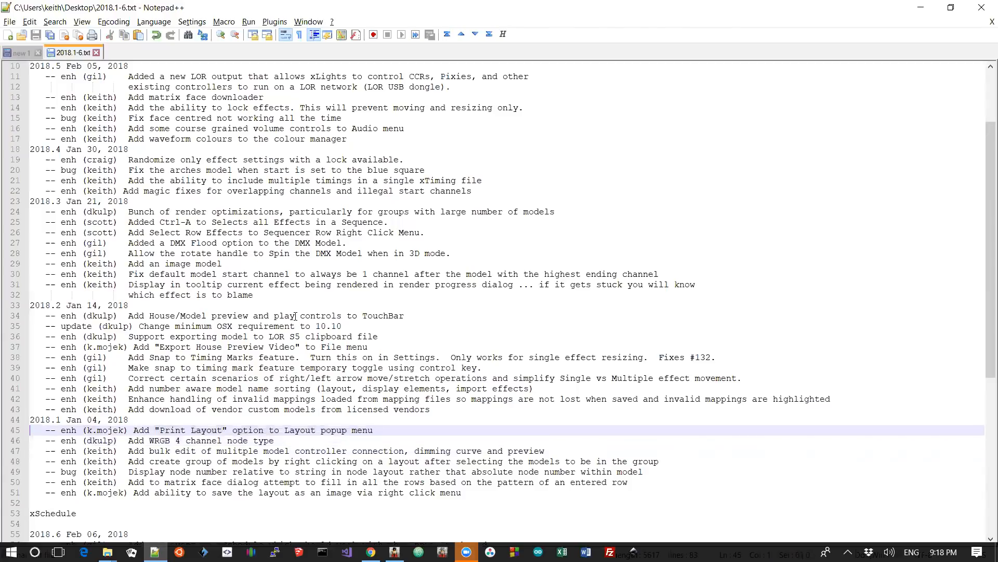
pyautogui.press('Up')
pyautogui.hotkey('shift', 'Up')
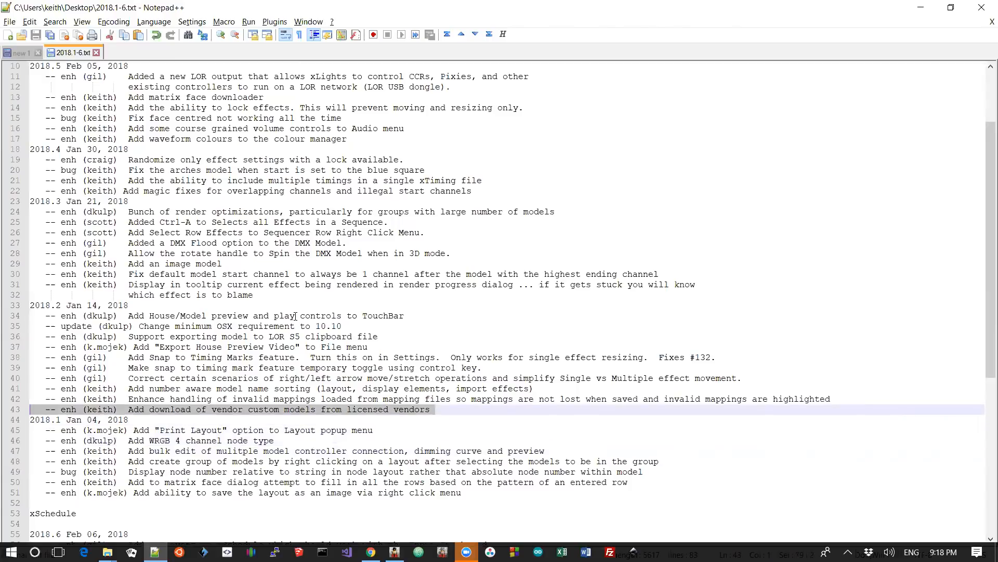
# Switch to xLights and draw a new Download model in the empty sky above the far right end of the roof.
pyautogui.hotkey('alt', 'Tab')
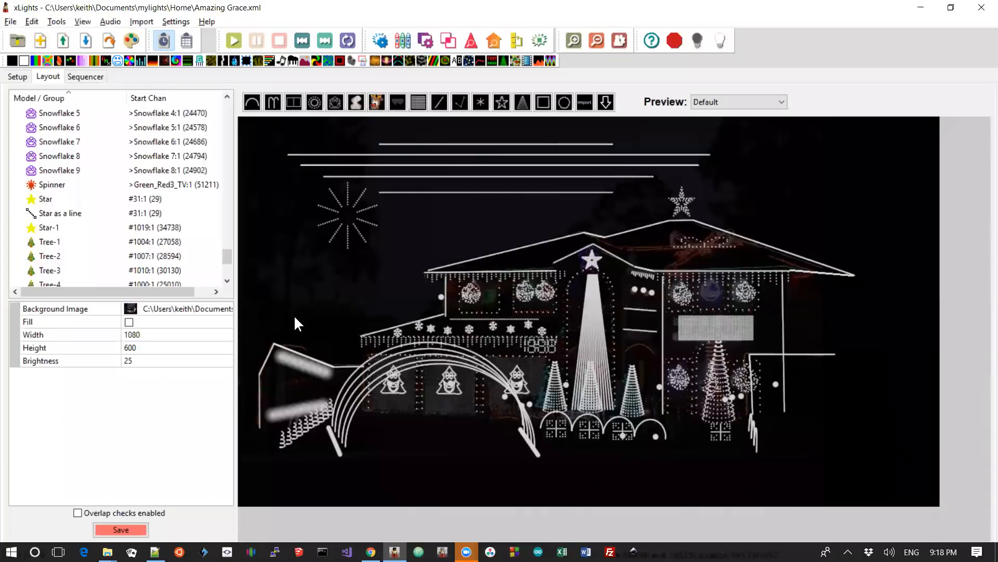
pyautogui.click(605, 103)
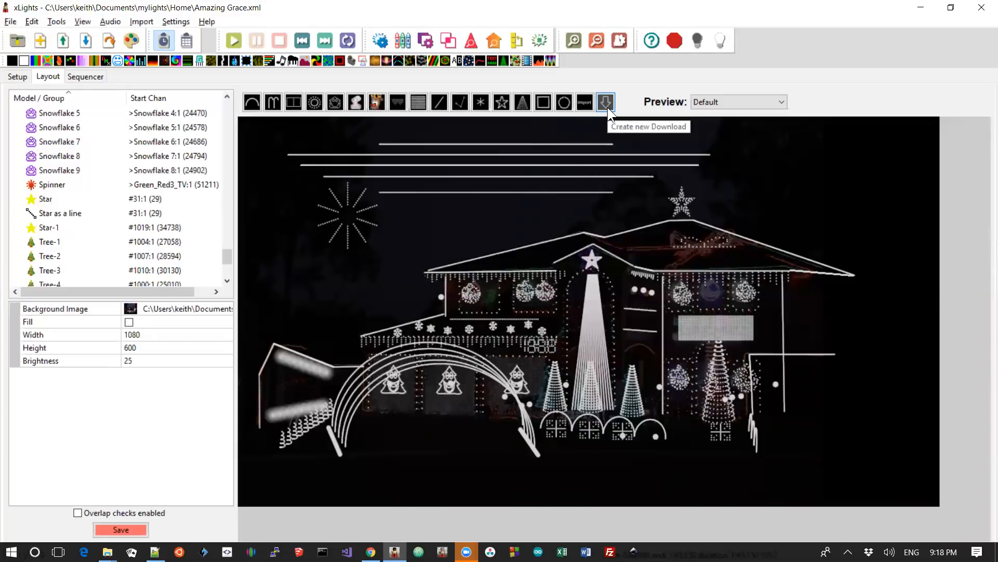
pyautogui.moveTo(826, 224); pyautogui.dragTo(863, 182)
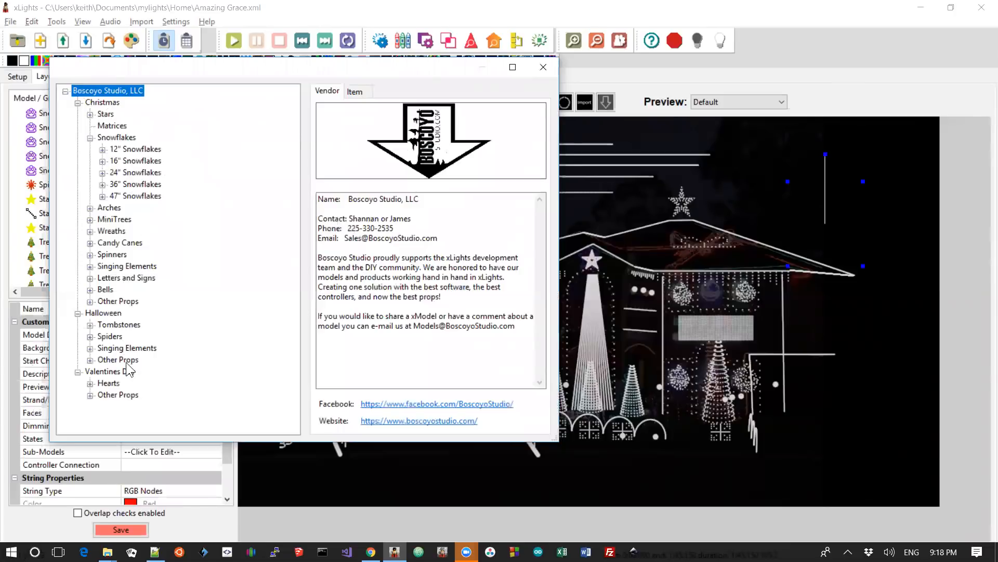
# Expand the Christmas Stars category in the Boscoyo Studio catalog to view its models, and collapse it again.
pyautogui.press('Down')
pyautogui.press('Down')
pyautogui.press('Right')
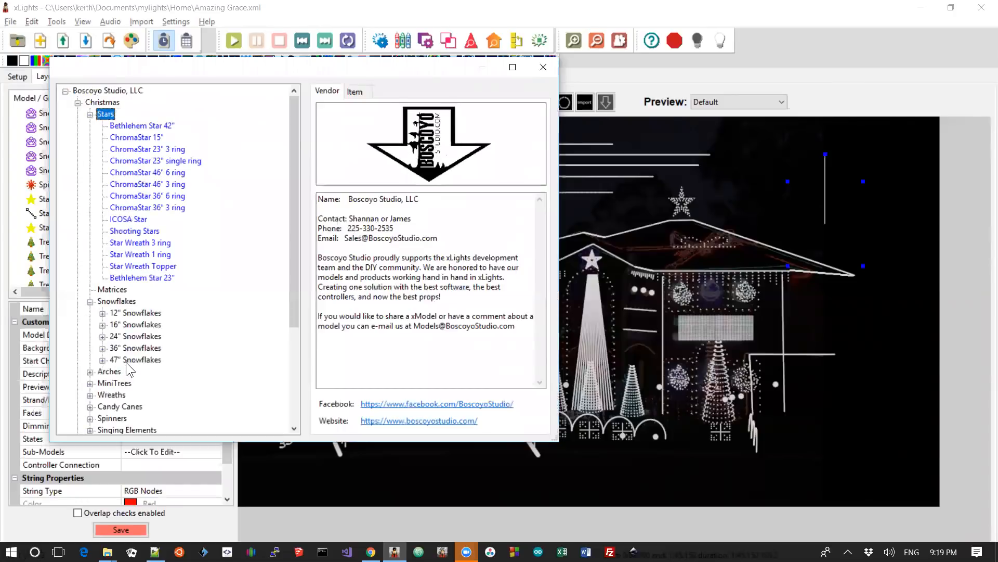
pyautogui.press('Left')
# Expand the Christmas Wreaths category in the vendor catalog and select the 24" Chroma Wreath.
pyautogui.press('Down')
pyautogui.press('Down')
pyautogui.press('Down')
pyautogui.press('Down')
pyautogui.press('Down')
pyautogui.press('Down')
pyautogui.press('Down')
pyautogui.press('Down')
pyautogui.press('Down')
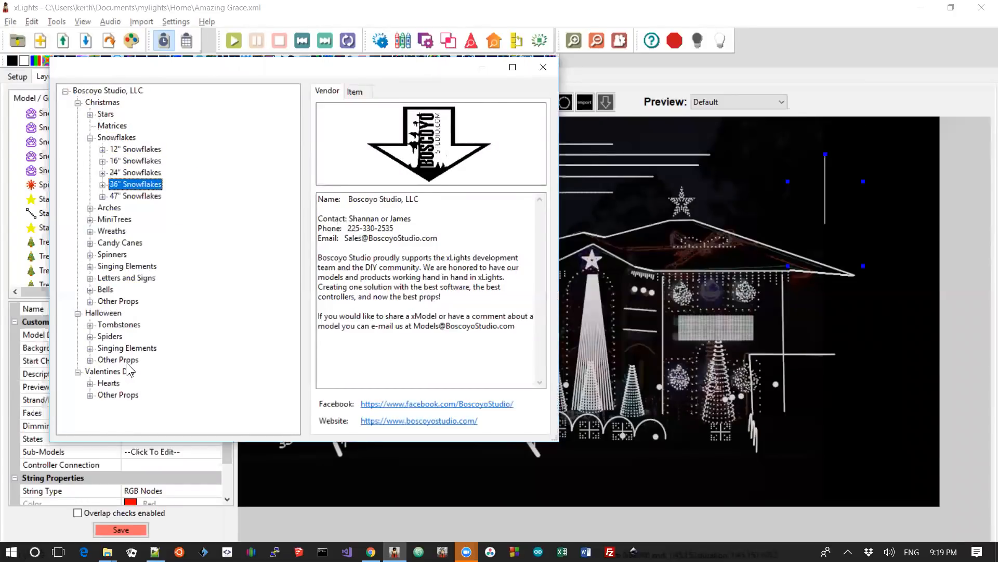
pyautogui.press('Down')
pyautogui.press('Right')
pyautogui.press('Down')
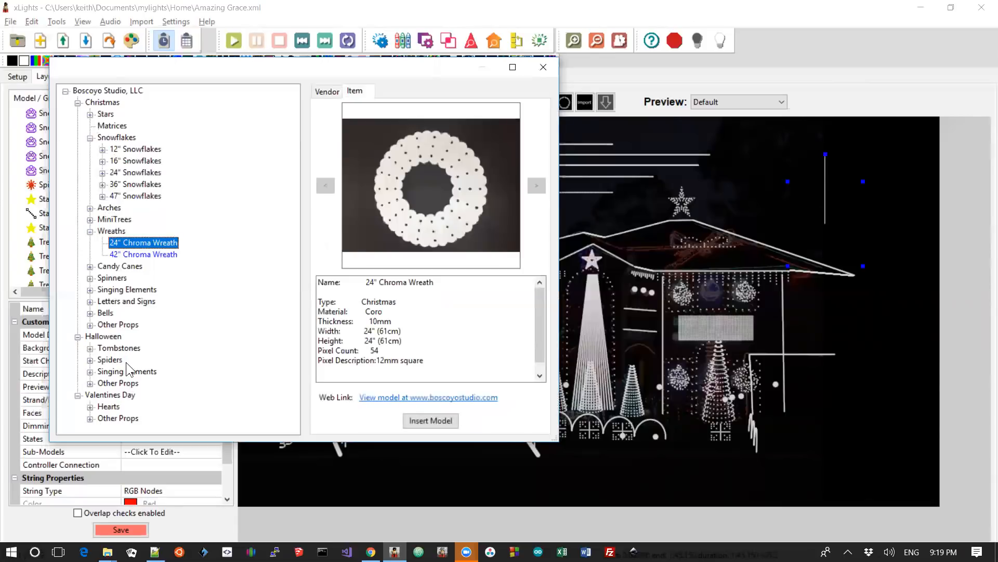
# Insert the 24" Chroma Wreath model into the layout, shrink it and deselect it.
pyautogui.click(443, 430)
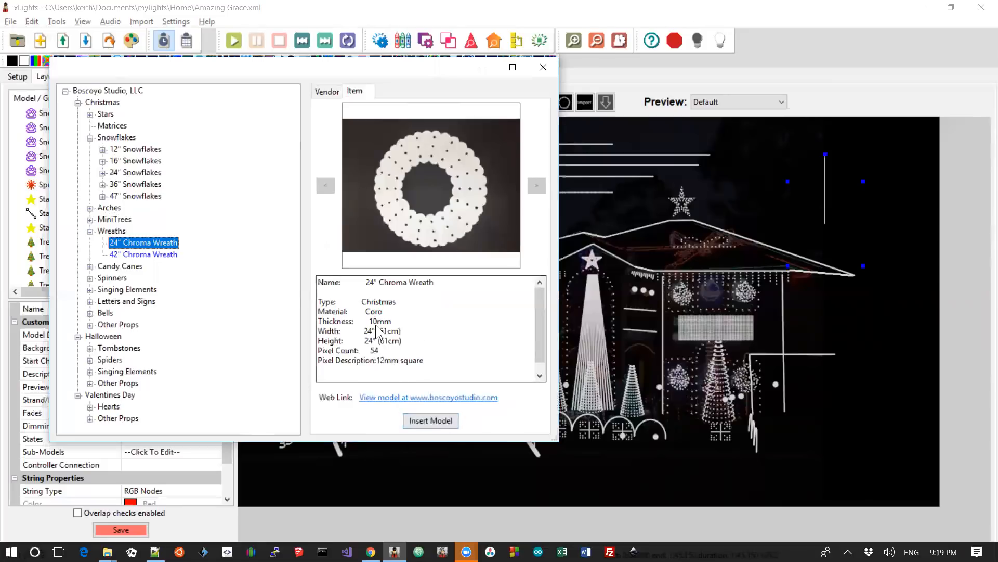
pyautogui.click(429, 423)
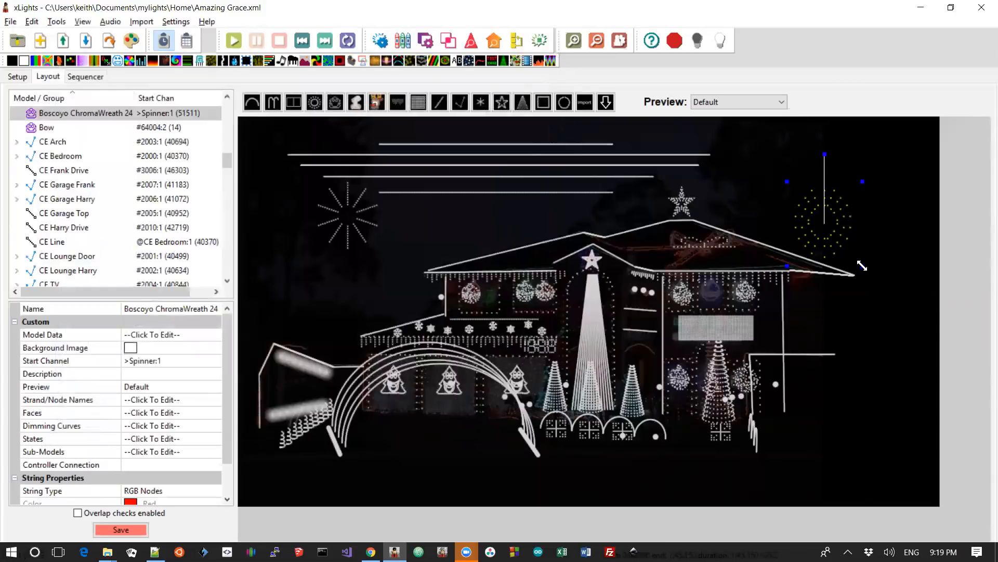
pyautogui.moveTo(862, 265); pyautogui.dragTo(841, 238)
pyautogui.click(761, 194)
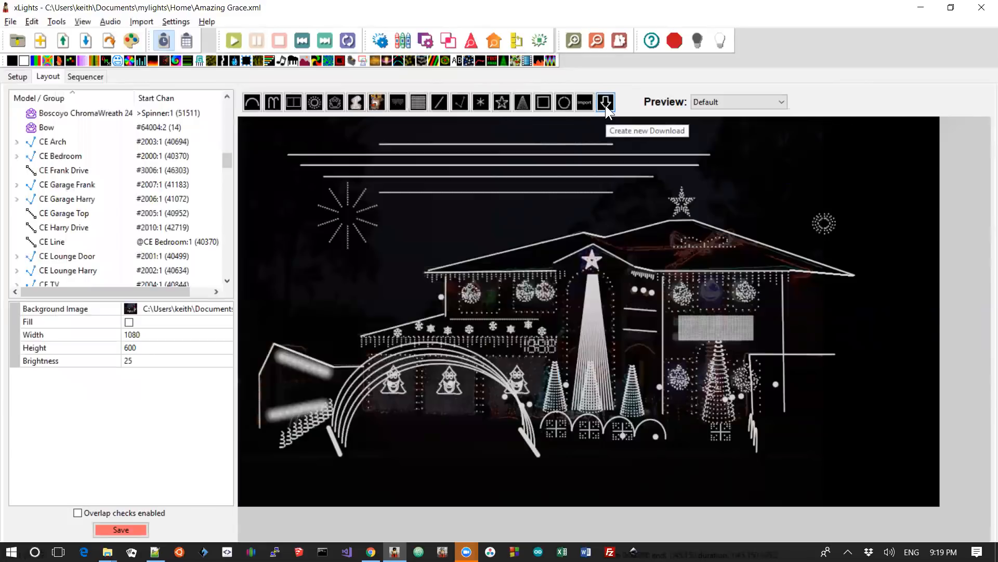
# Switch to the release notes in Notepad++ and highlight the line 41 item about number aware model name sorting.
pyautogui.hotkey('alt', 'Tab')
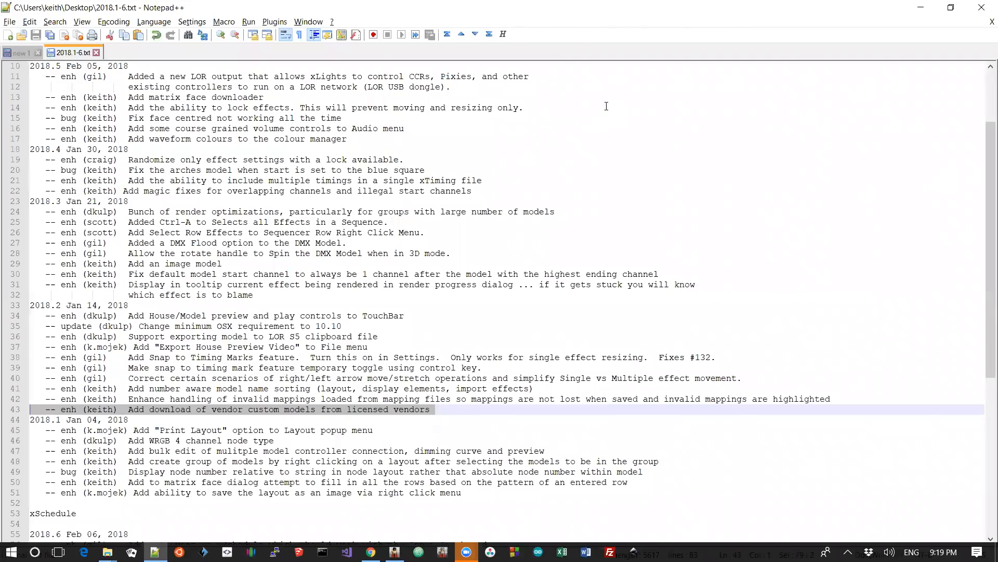
pyautogui.press('Up')
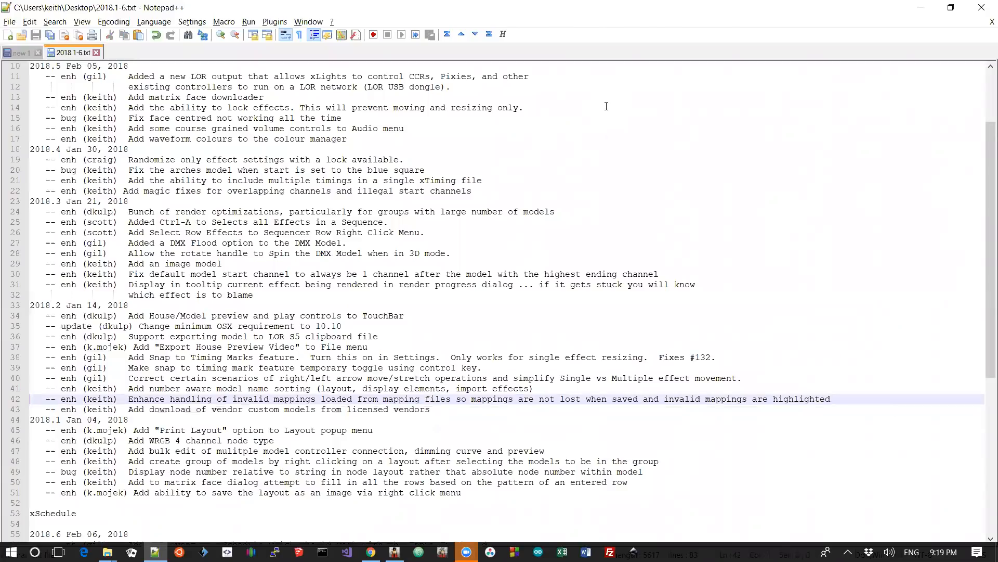
pyautogui.hotkey('shift', 'Up')
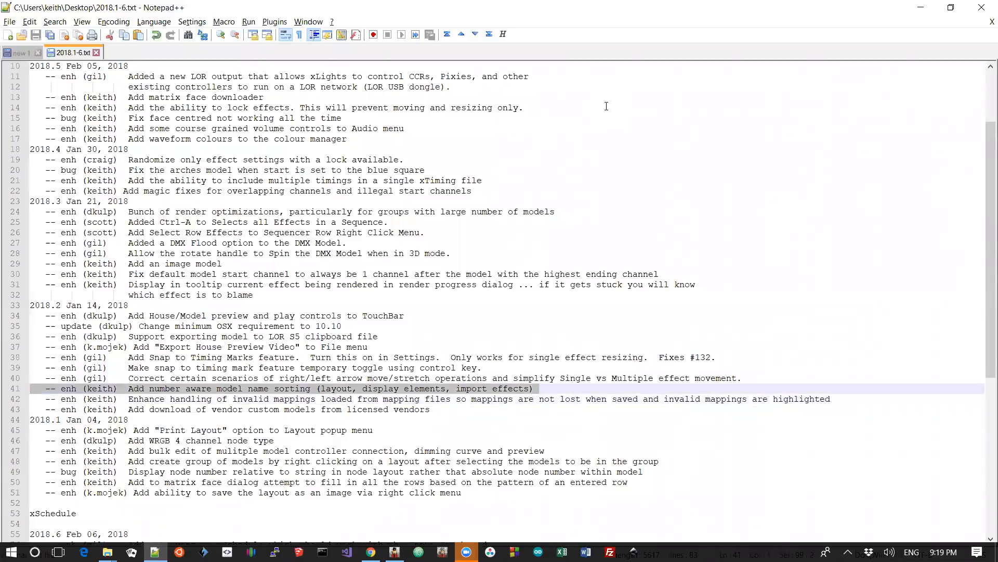
# Switch to xLights and examine the sort order of the Mini Tree models in the model list.
pyautogui.hotkey('alt', 'Tab')
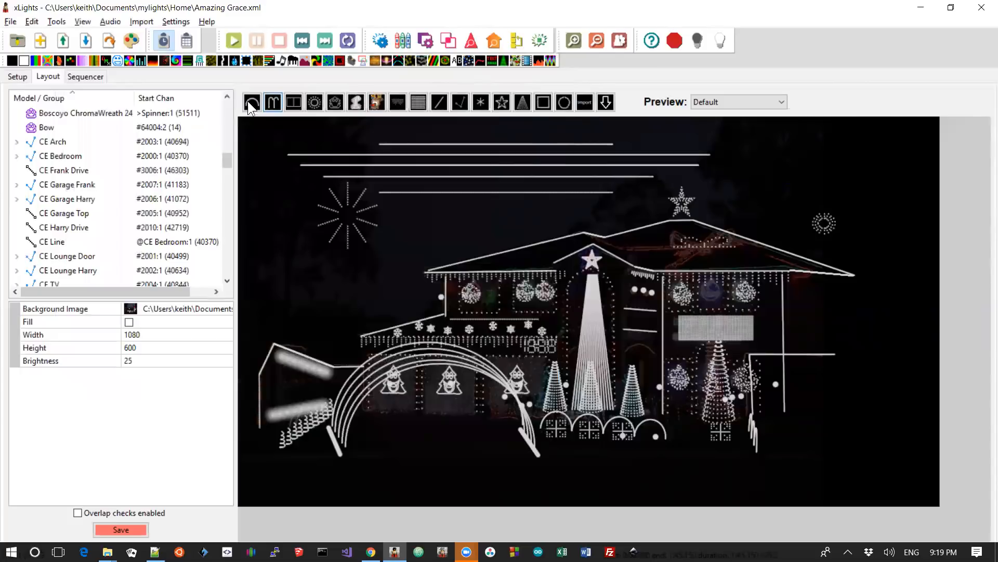
pyautogui.moveTo(227, 161); pyautogui.dragTo(233, 213)
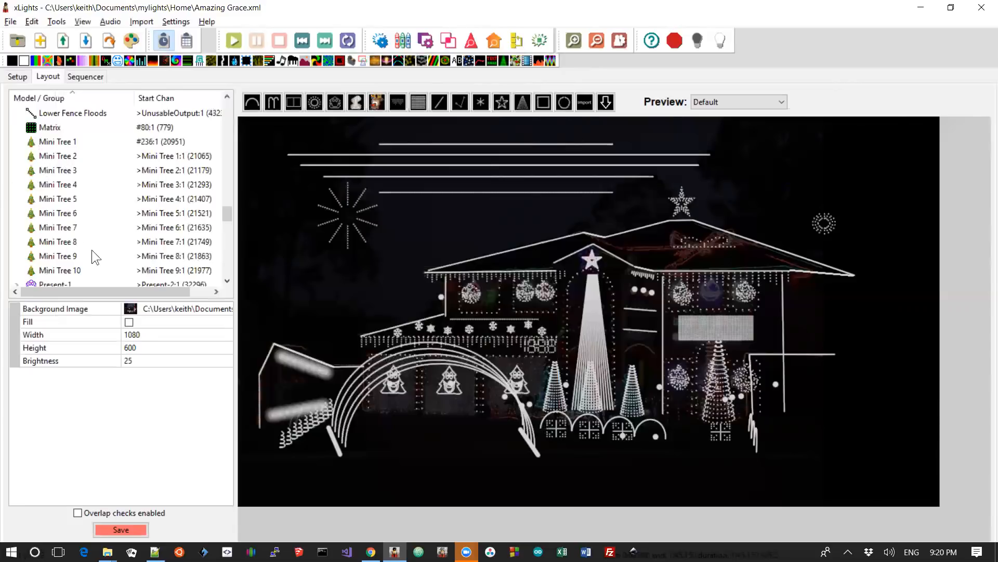
pyautogui.press('alt')
# Switch to the release notes in Notepad++ and highlight the line 40 item about right/left arrow move and stretch operations.
pyautogui.hotkey('alt', 'Tab')
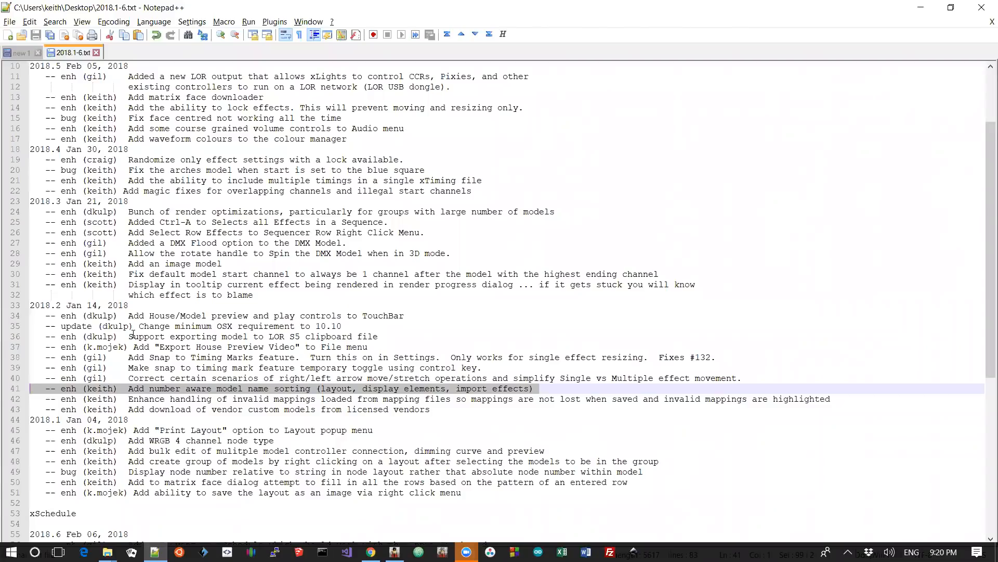
pyautogui.hotkey('shift', 'Up')
pyautogui.hotkey('shift', 'Up')
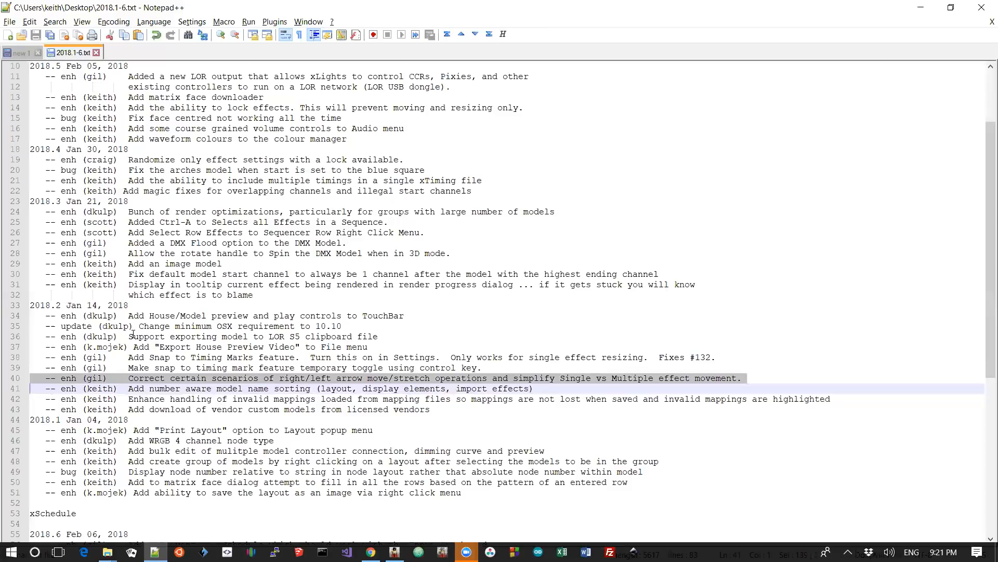
# Switch to xLights, close the Amazing Grace sequence and create a new sequence.
pyautogui.hotkey('alt', 'Tab')
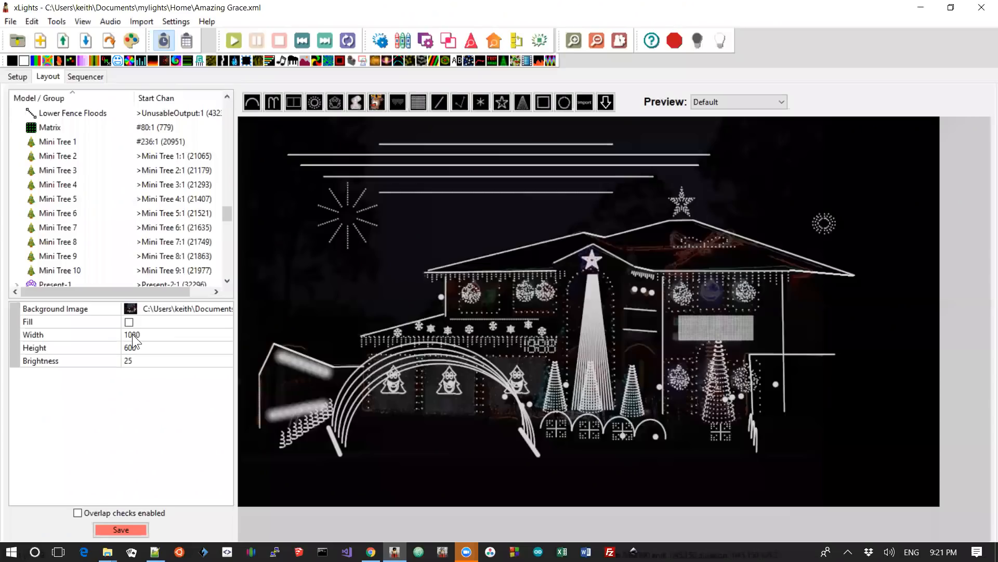
pyautogui.click(41, 50)
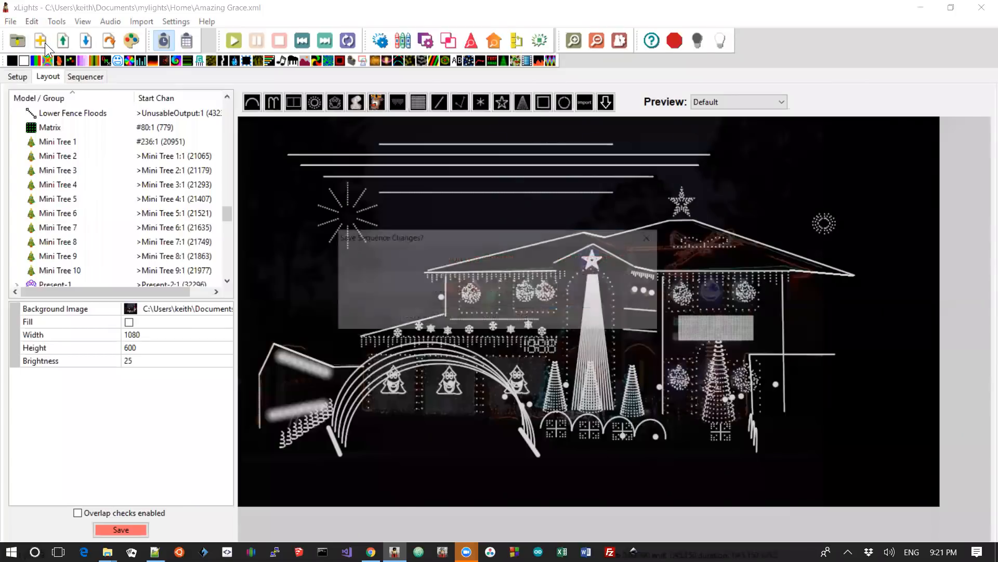
pyautogui.click(518, 313)
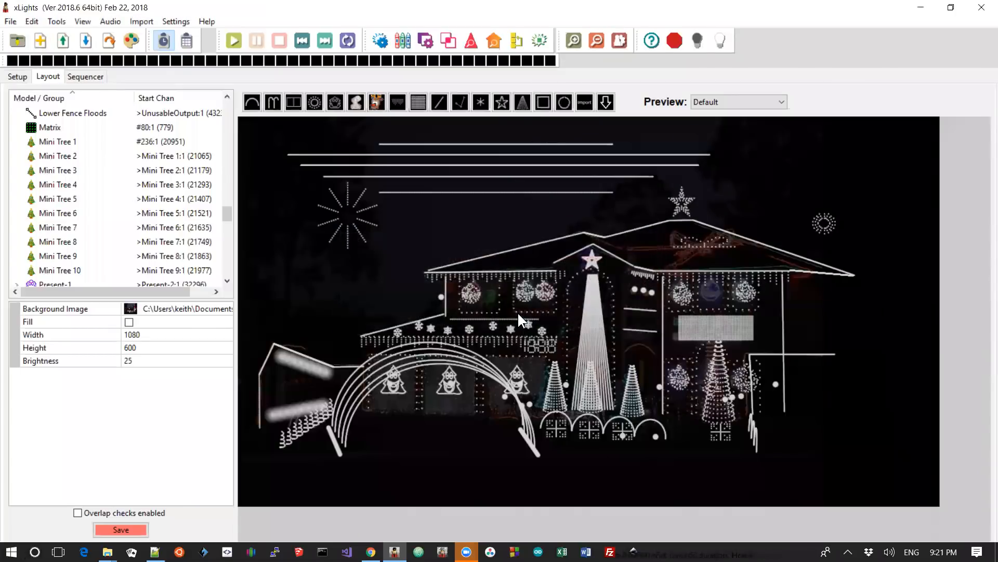
pyautogui.click(353, 281)
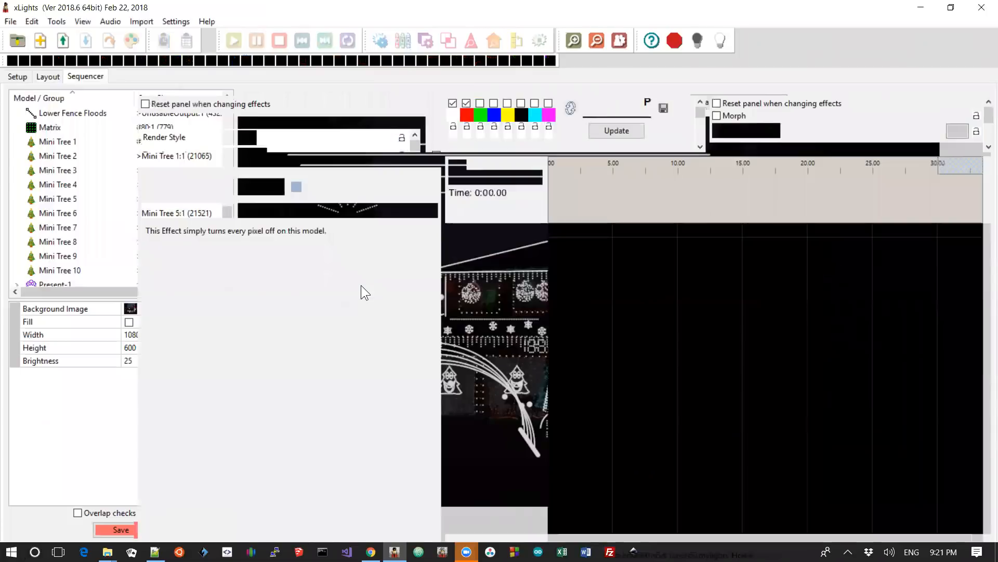
# Add timing marks at about 6 and 15.5 seconds and place a Fill effect on White Dumb, starting at the first mark.
pyautogui.click(624, 205)
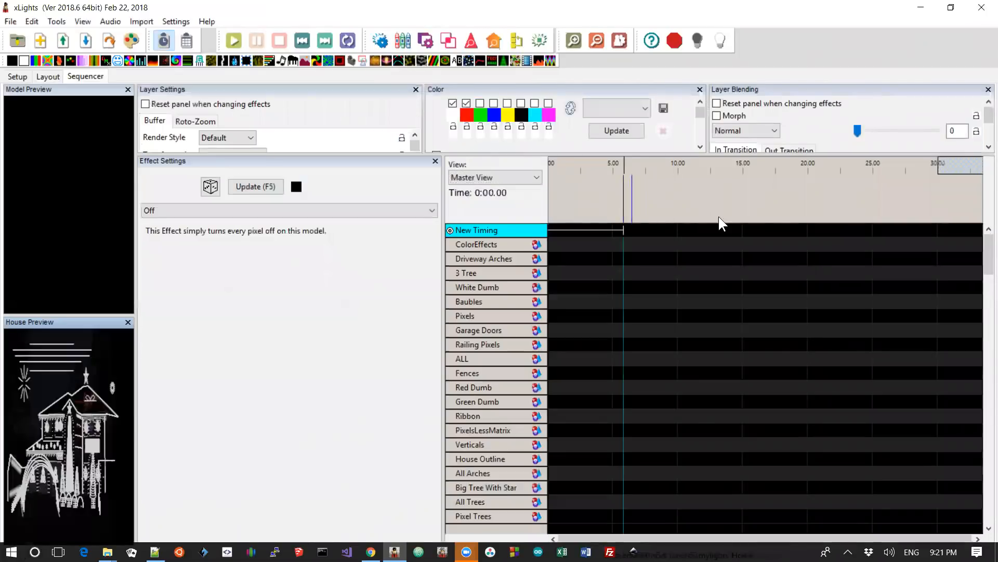
pyautogui.keyDown('shift'); pyautogui.click(749, 206); pyautogui.keyUp('shift')
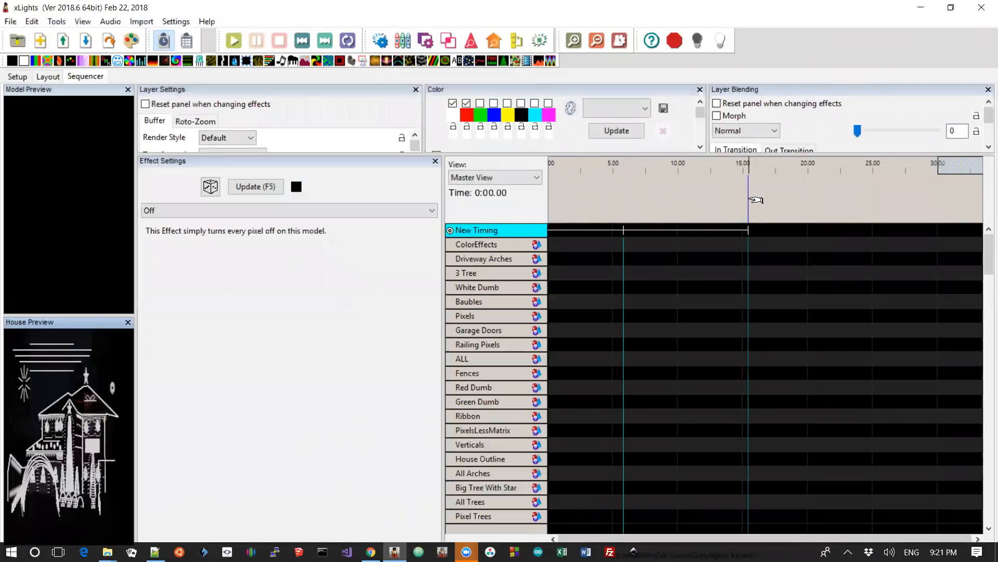
pyautogui.moveTo(141, 61); pyautogui.dragTo(688, 287)
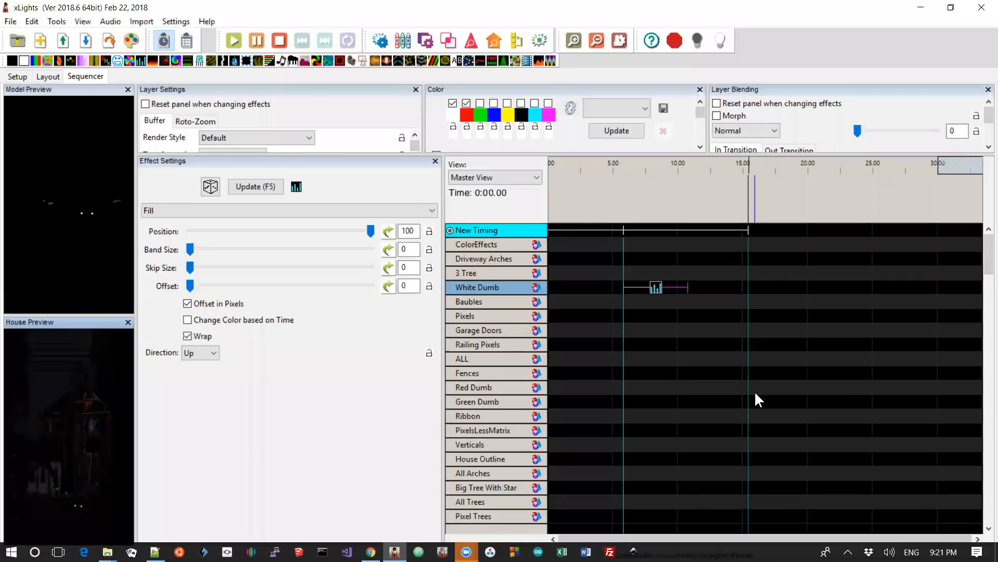
# Stretch the White Dumb Fill effect's end to the second timing mark and on to 30 seconds, and its start to the sequence beginning.
pyautogui.hotkey('ctrl', 'z')
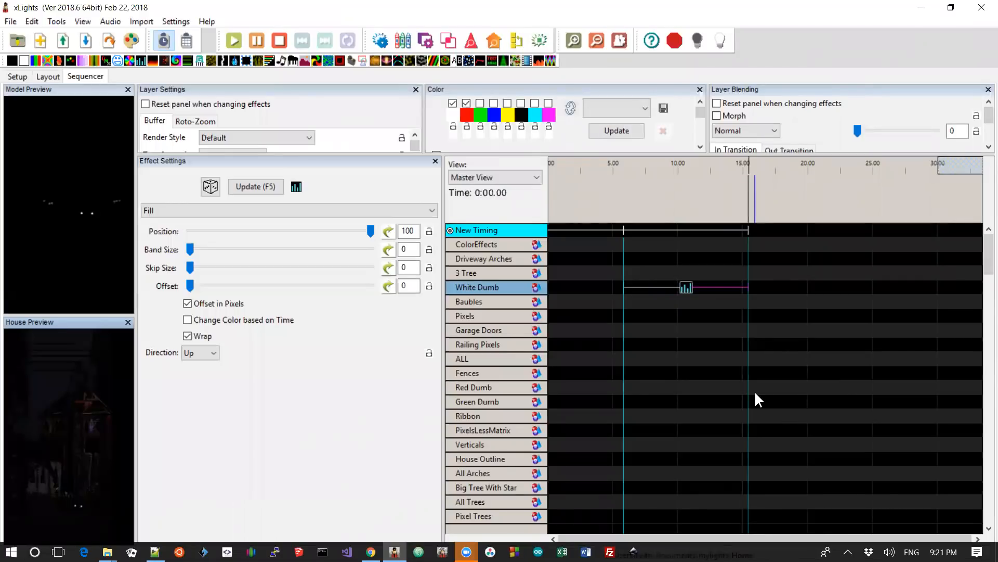
pyautogui.hotkey('ctrl', 'z')
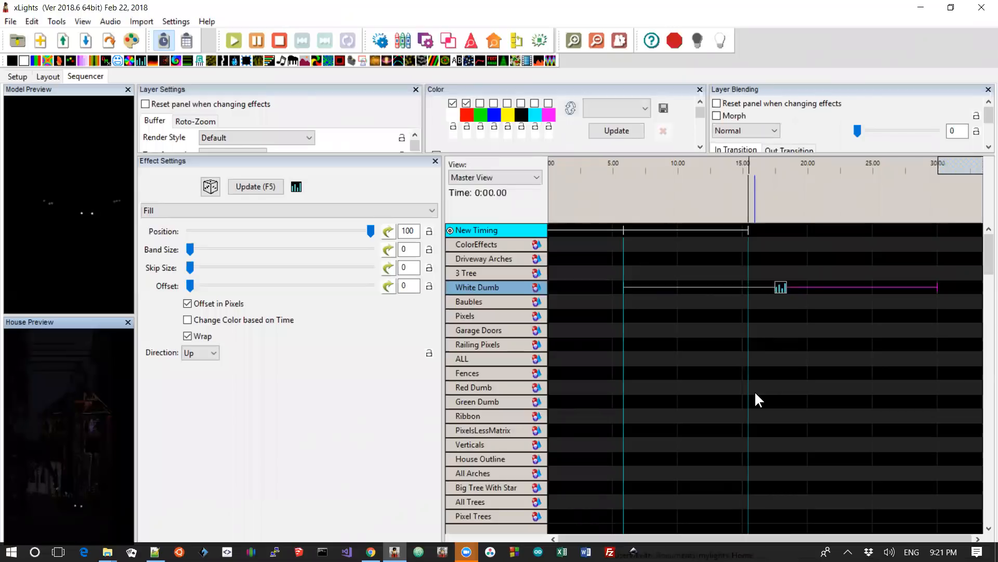
pyautogui.click(781, 290)
pyautogui.hotkey('shift', 'Left')
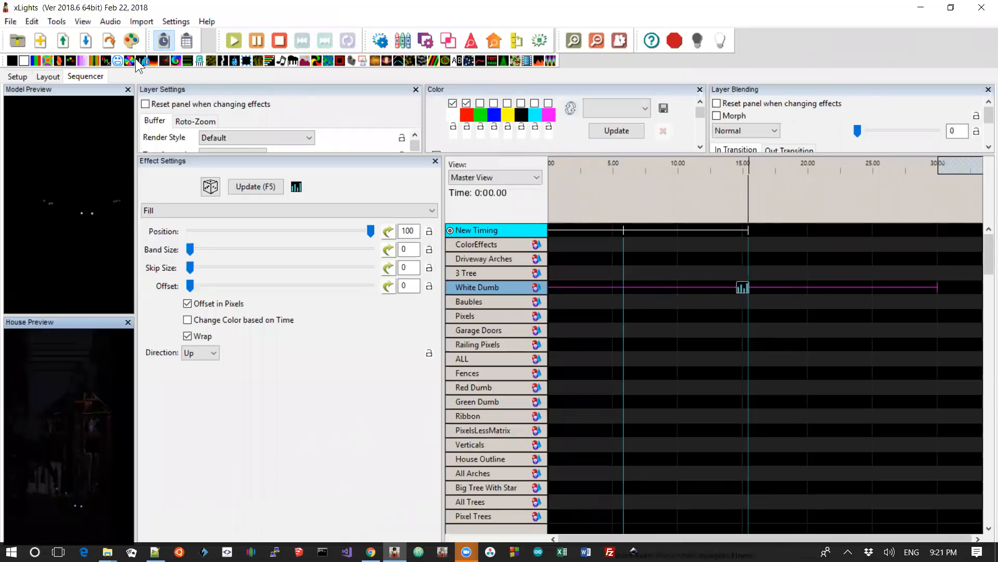
# Place a Fire effect on Pixels between the two timing marks and shorten its end to about 11 seconds.
pyautogui.moveTo(151, 61); pyautogui.dragTo(656, 320)
pyautogui.moveTo(750, 319); pyautogui.dragTo(690, 317)
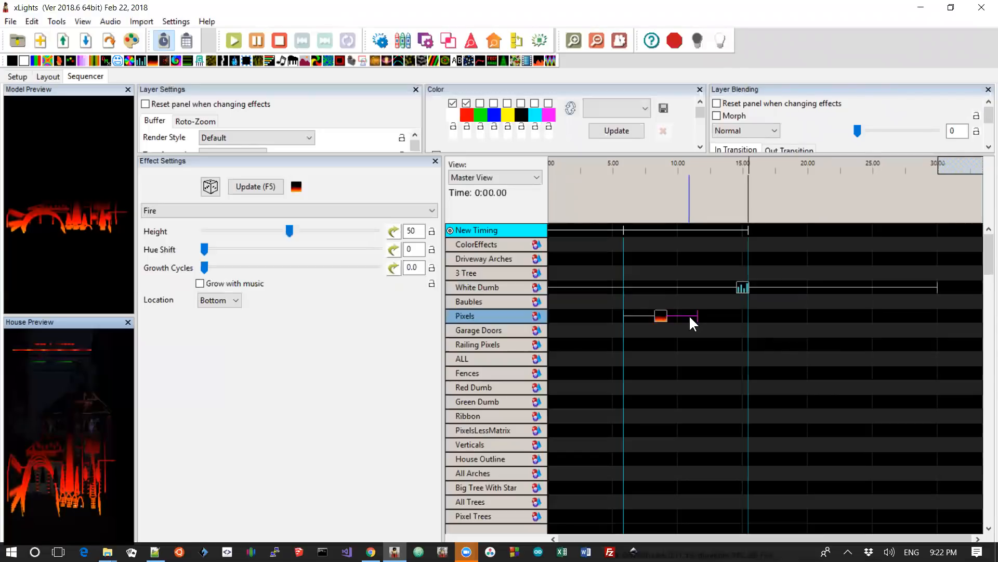
# Undo the last resize, shorten the Pixels Fire effect's end to about 11.5 seconds again, and shift the effect against the second timing mark.
pyautogui.hotkey('ctrl', 'z')
pyautogui.moveTo(747, 315); pyautogui.dragTo(700, 315)
pyautogui.click(661, 324)
pyautogui.press('Right')
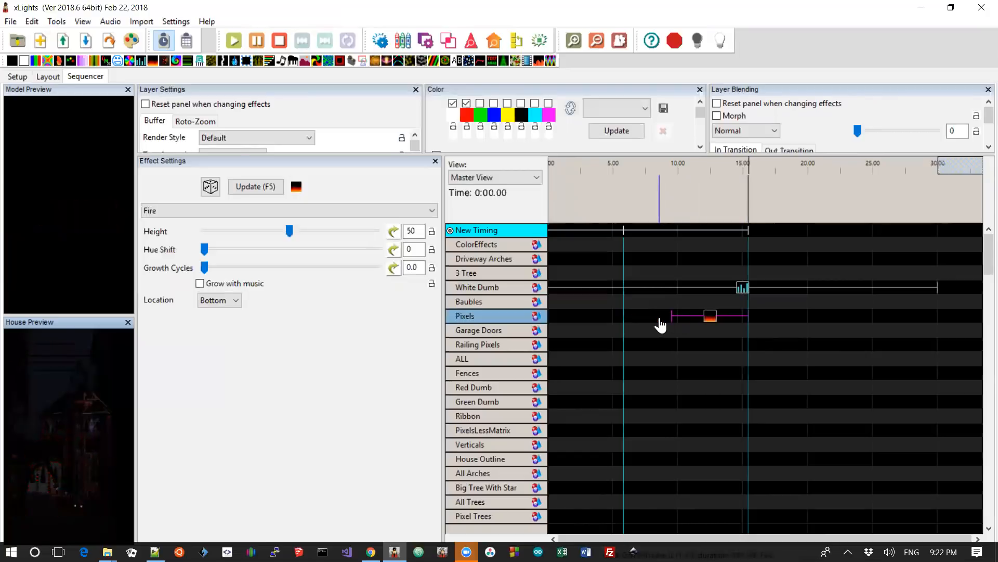
# Shift the Pixels Fire effect back and forth between the two timing marks, leaving it against the second mark.
pyautogui.press('Left')
pyautogui.press('Right')
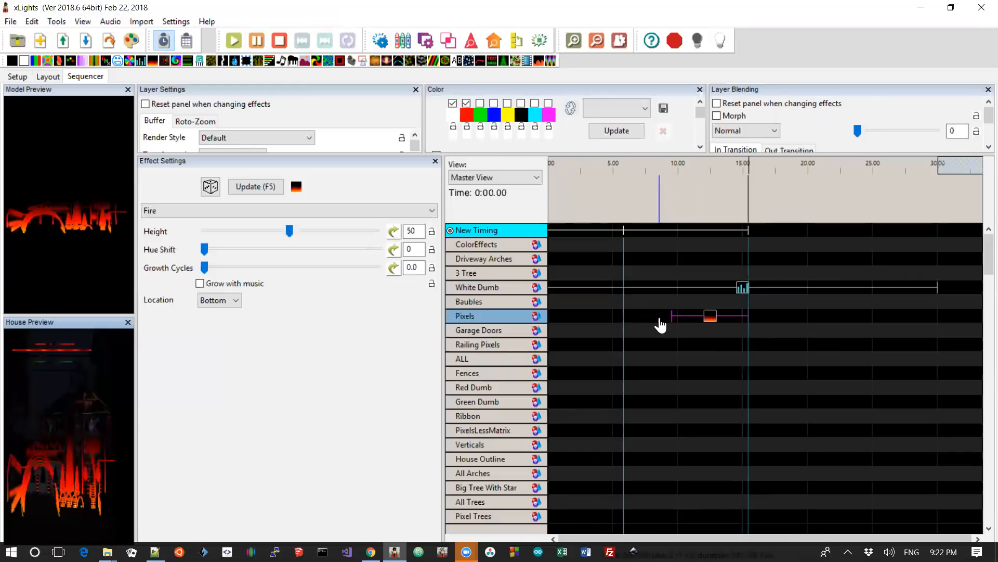
pyautogui.press('Left')
pyautogui.press('Right')
pyautogui.press('Left')
pyautogui.press('Left')
pyautogui.press('Right')
pyautogui.press('Right')
pyautogui.press('Left')
pyautogui.press('Left')
pyautogui.press('Left')
pyautogui.press('Right')
pyautogui.press('Right')
pyautogui.press('Left')
pyautogui.press('Left')
pyautogui.press('Left')
pyautogui.press('Right')
pyautogui.press('Right')
pyautogui.press('Left')
pyautogui.press('Left')
pyautogui.press('Right')
pyautogui.press('Right')
pyautogui.press('Right')
pyautogui.press('Right')
pyautogui.press('Left')
pyautogui.press('Left')
pyautogui.press('Right')
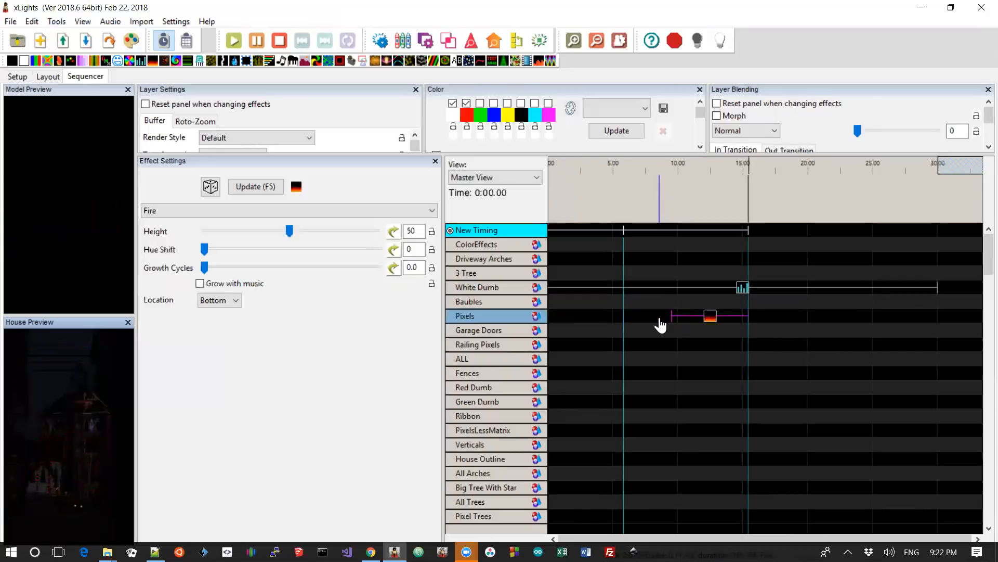
# Adjust the Fire effect's start to about 12.5 seconds and place a Color Wash effect on Pixels from the first timing mark to about 9 seconds.
pyautogui.hotkey('shift', 'Left')
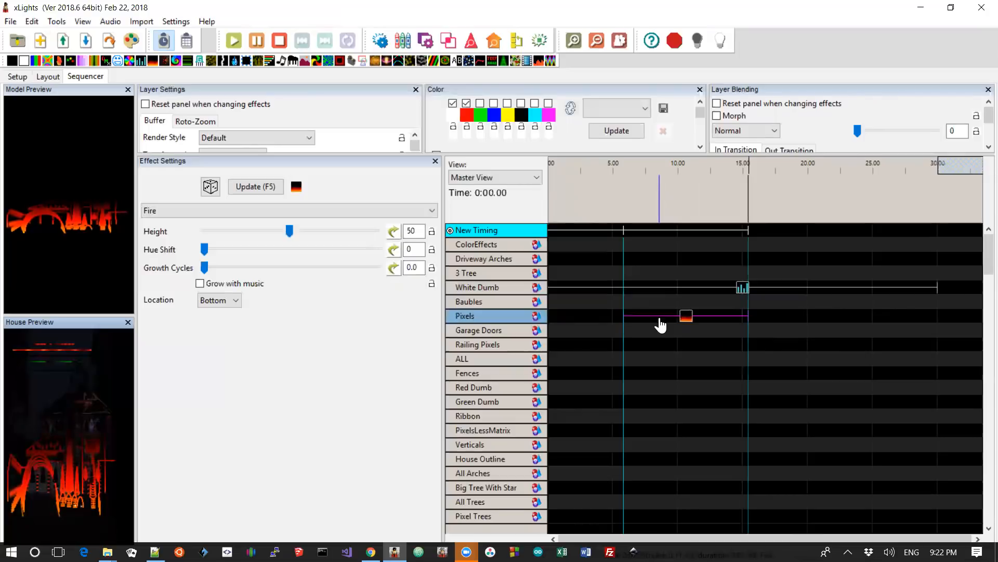
pyautogui.moveTo(624, 315); pyautogui.dragTo(709, 312)
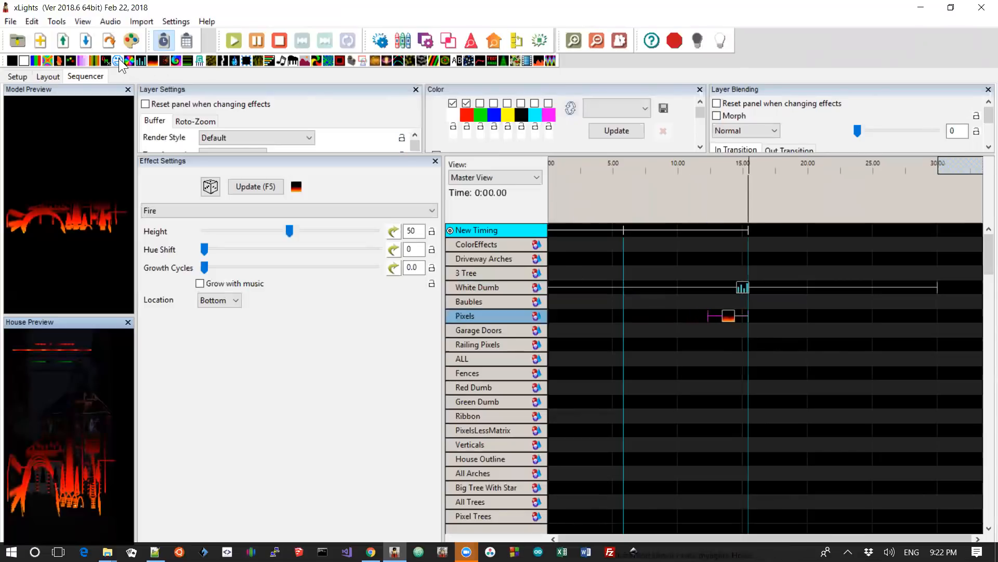
pyautogui.moveTo(90, 62); pyautogui.dragTo(644, 319)
pyautogui.moveTo(708, 315)
pyautogui.mouseDown()
pyautogui.moveTo(663, 316)
pyautogui.moveTo(711, 318)
pyautogui.mouseUp()
# Stretch and shrink the Fire effect until it spans from the Color Wash effect's end to the second timing mark.
pyautogui.click(724, 321)
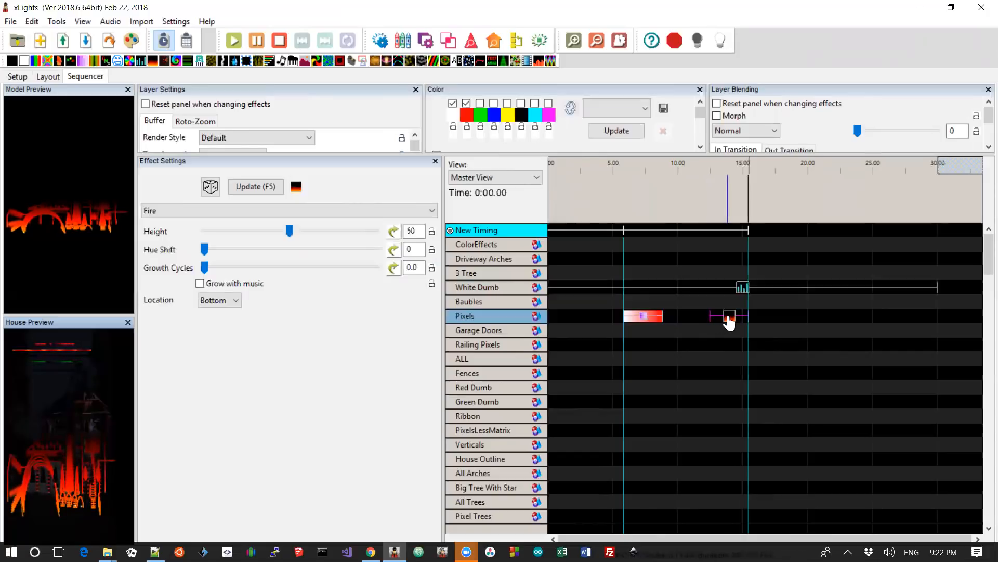
pyautogui.hotkey('alt', 'Left')
pyautogui.hotkey('alt', 'Right')
pyautogui.hotkey('alt', 'Right')
pyautogui.hotkey('alt', 'Left')
pyautogui.hotkey('alt', 'Right')
pyautogui.hotkey('alt', 'Right')
# Switch to the release notes in Notepad++ and highlight the 2018.2 line about temporarily toggling snap to timing marks.
pyautogui.hotkey('alt', 'Tab')
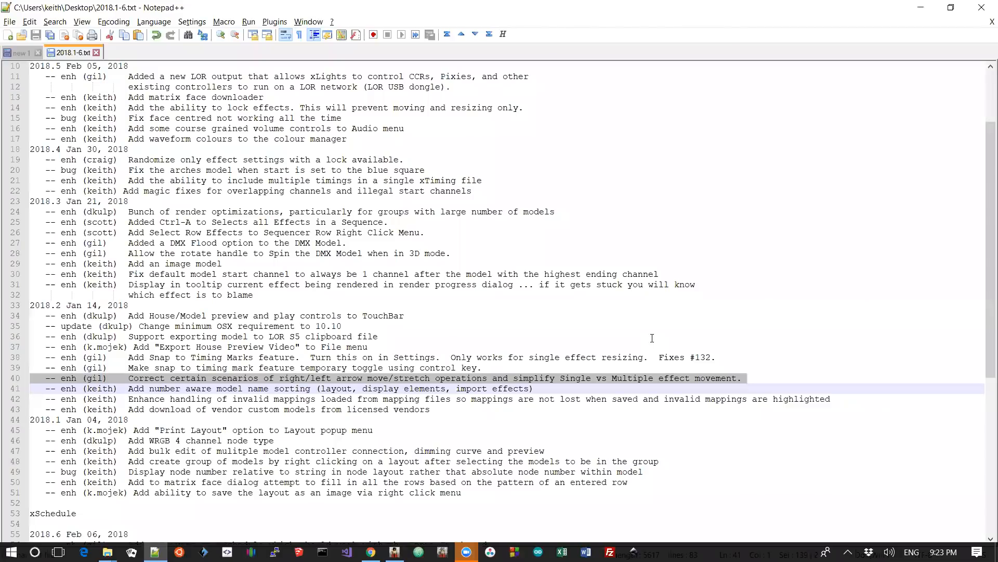
pyautogui.press('Up')
pyautogui.press('Up')
pyautogui.hotkey('shift', 'Down')
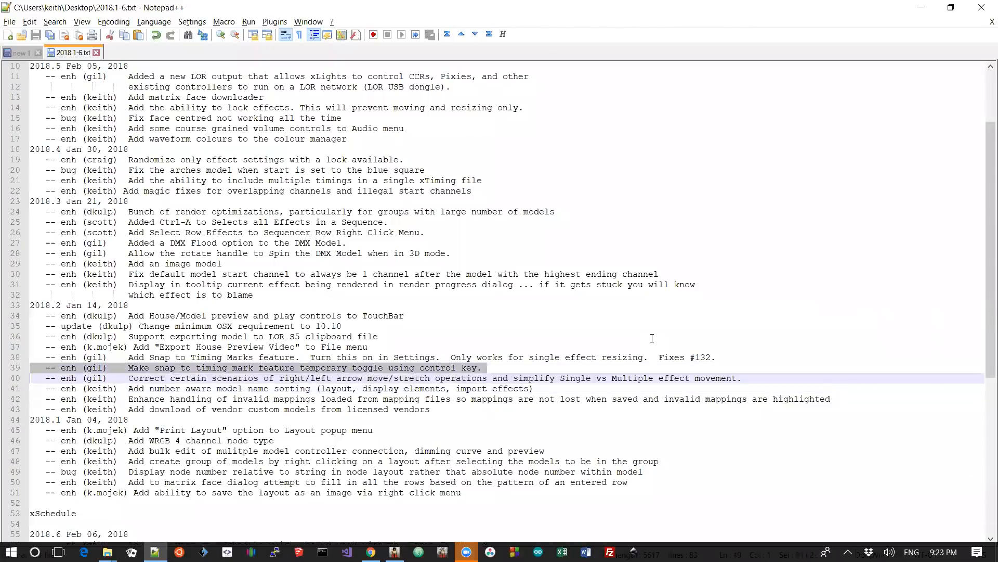
# Return to xLights, enable Snap to Timing Marks and resize the Pixels Fire effect's end onto the second timing mark.
pyautogui.hotkey('alt', 'Tab')
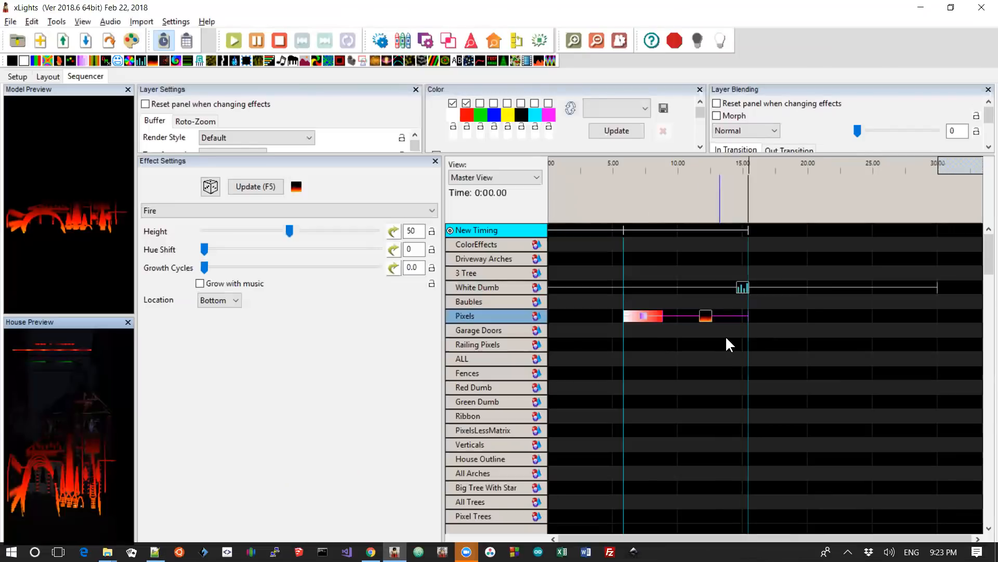
pyautogui.moveTo(747, 317)
pyautogui.mouseDown()
pyautogui.moveTo(714, 317)
pyautogui.moveTo(749, 316)
pyautogui.mouseUp()
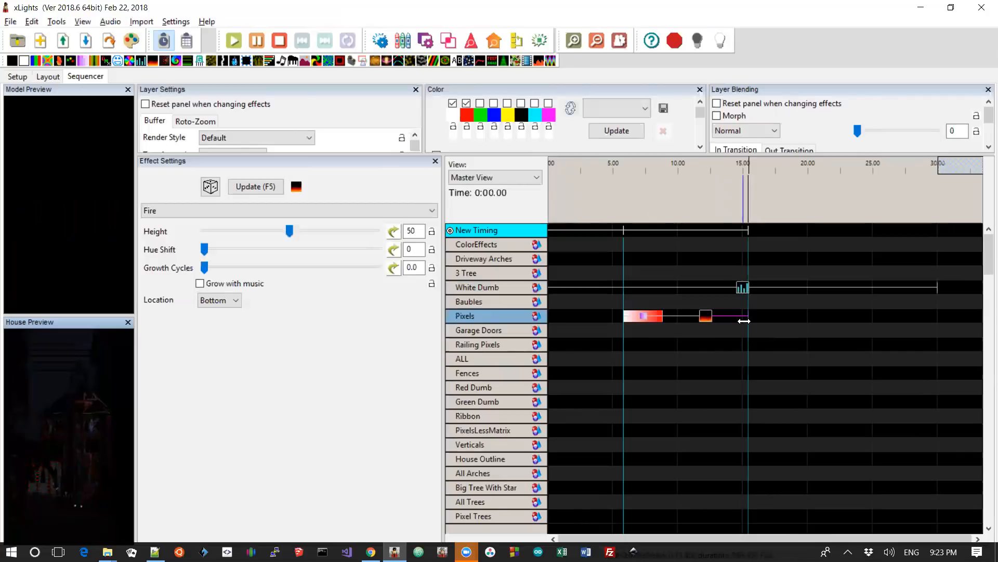
pyautogui.click(170, 23)
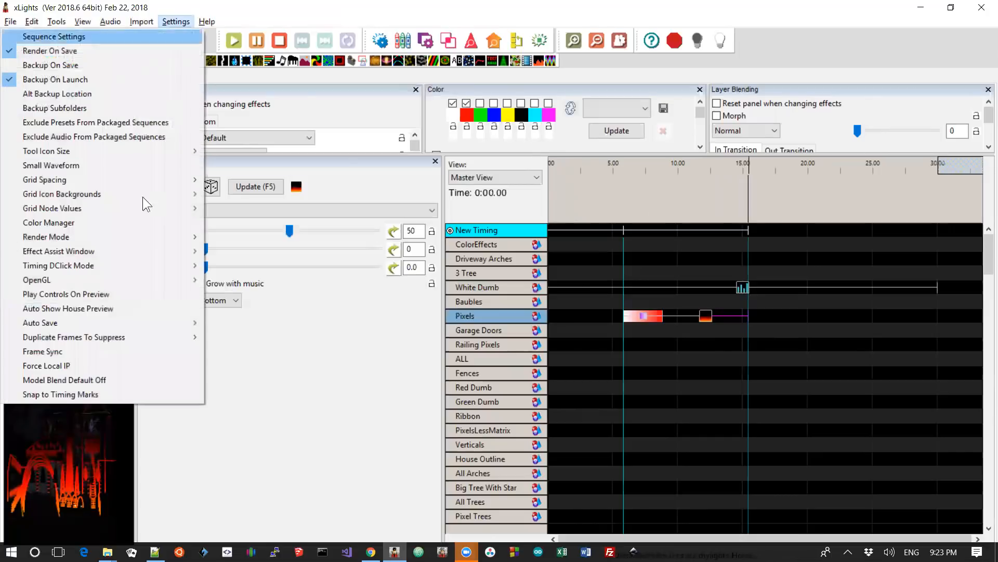
pyautogui.click(55, 394)
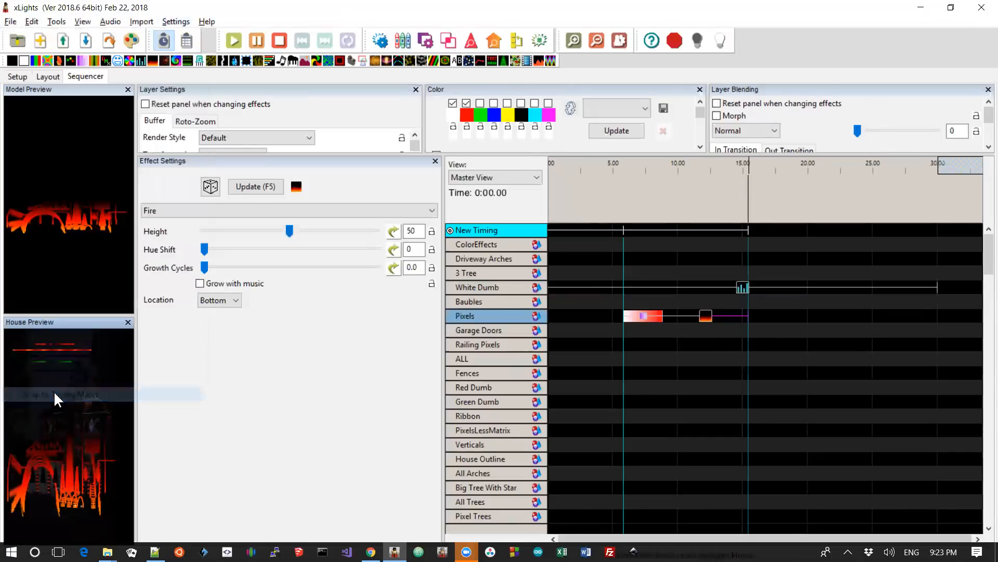
pyautogui.moveTo(735, 319)
pyautogui.mouseDown()
pyautogui.moveTo(709, 319)
pyautogui.moveTo(748, 319)
pyautogui.mouseUp()
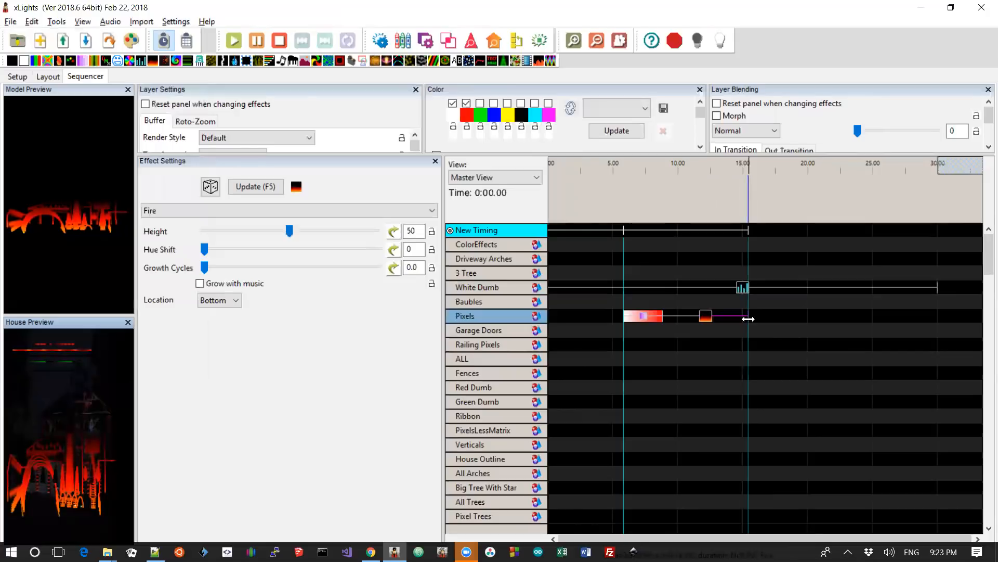
pyautogui.moveTo(748, 319)
pyautogui.mouseDown()
pyautogui.moveTo(758, 319)
pyautogui.moveTo(710, 319)
pyautogui.moveTo(746, 316)
pyautogui.mouseUp()
# Review the 2018.2 snap and arrow-key entries in the Notepad++ release notes and highlight the "Export House Preview Video" line.
pyautogui.hotkey('alt', 'Tab')
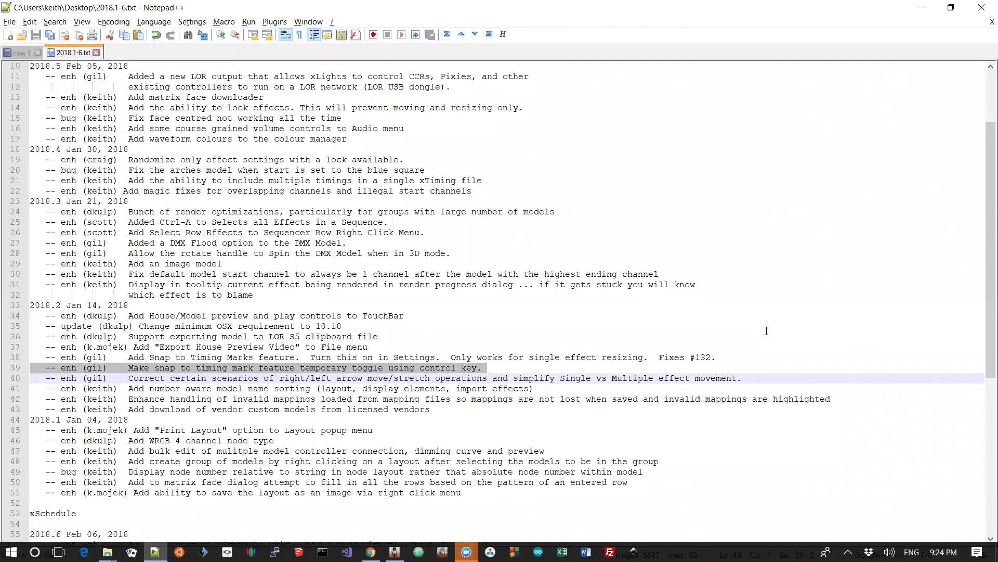
pyautogui.press('Up')
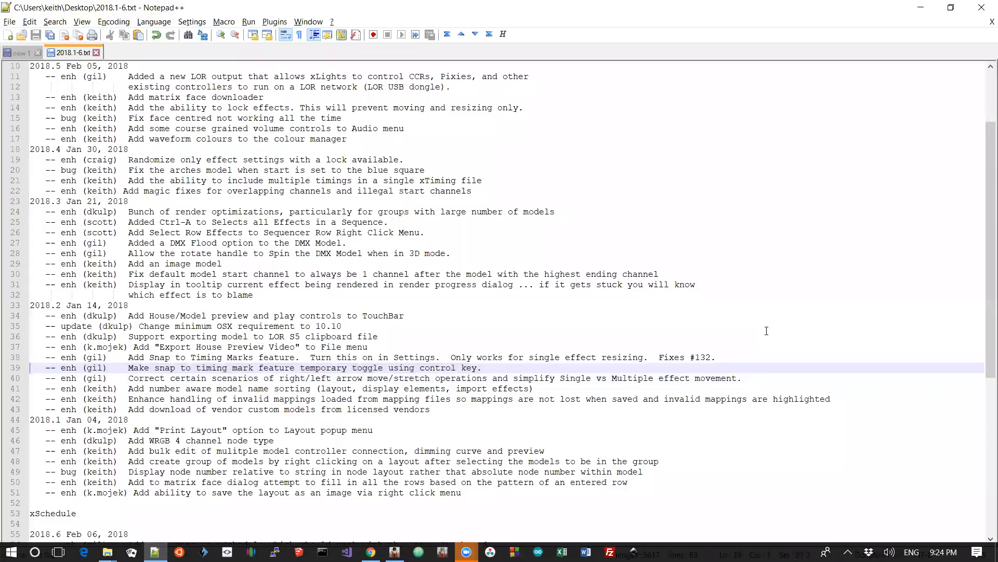
pyautogui.press('Up')
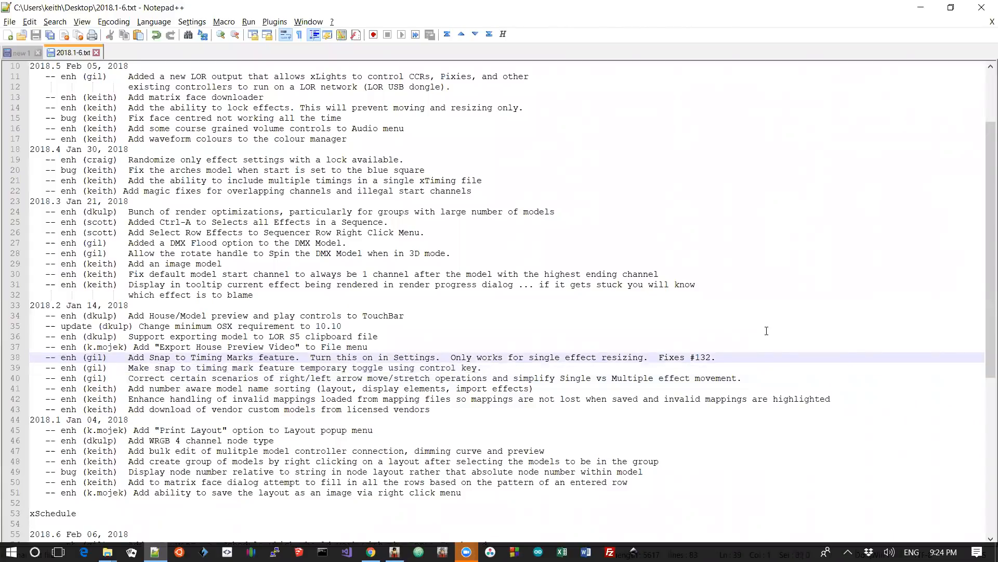
pyautogui.hotkey('shift', 'Down')
pyautogui.hotkey('shift', 'Down')
pyautogui.hotkey('shift', 'Up')
pyautogui.press('Down')
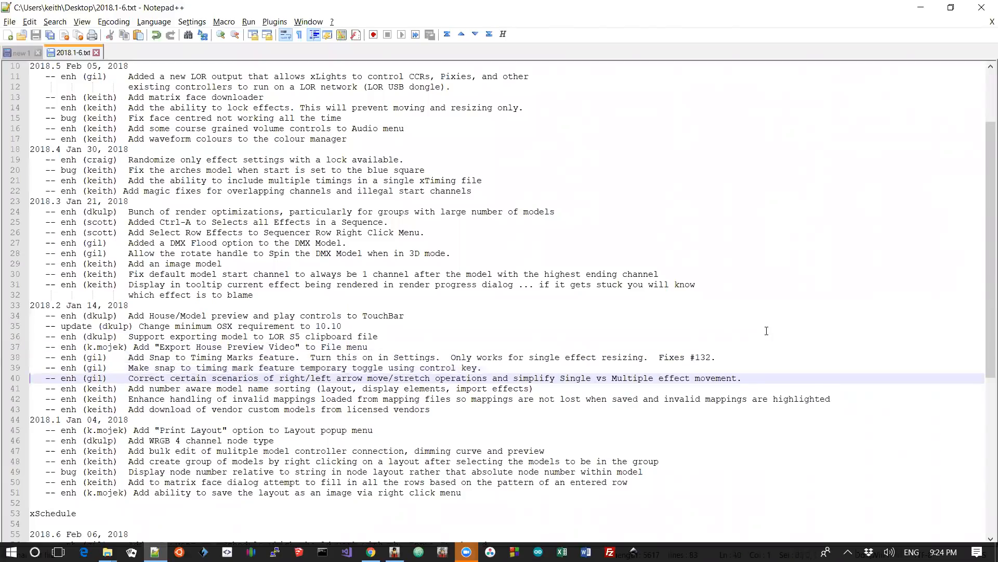
pyautogui.press('Up')
pyautogui.press('Up')
pyautogui.press('Up')
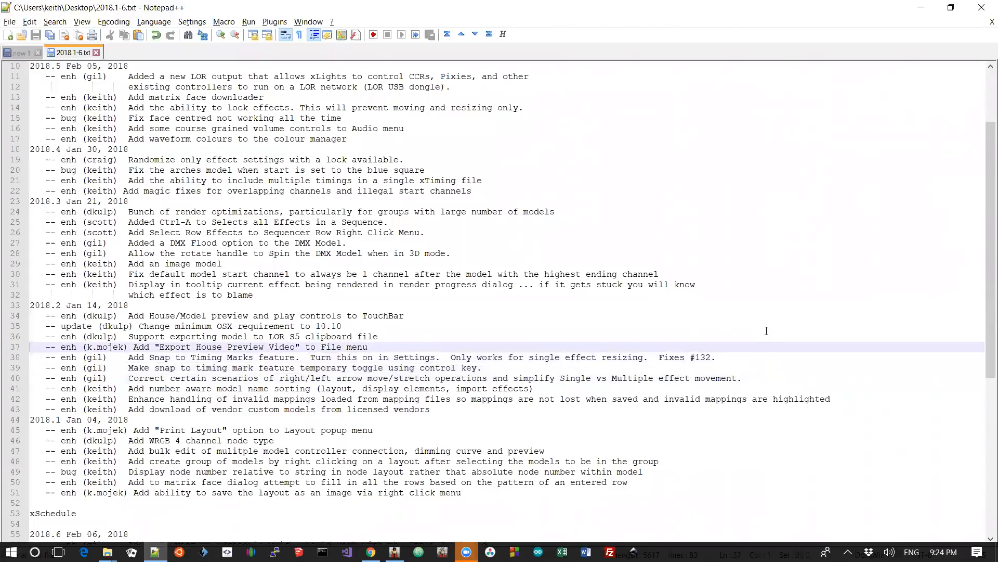
pyautogui.hotkey('shift', 'Down')
# Switch to xLights and open the Talking Trees 1 sequence, discarding the current sequence's changes and declining the newer autosaved file.
pyautogui.hotkey('alt', 'Tab')
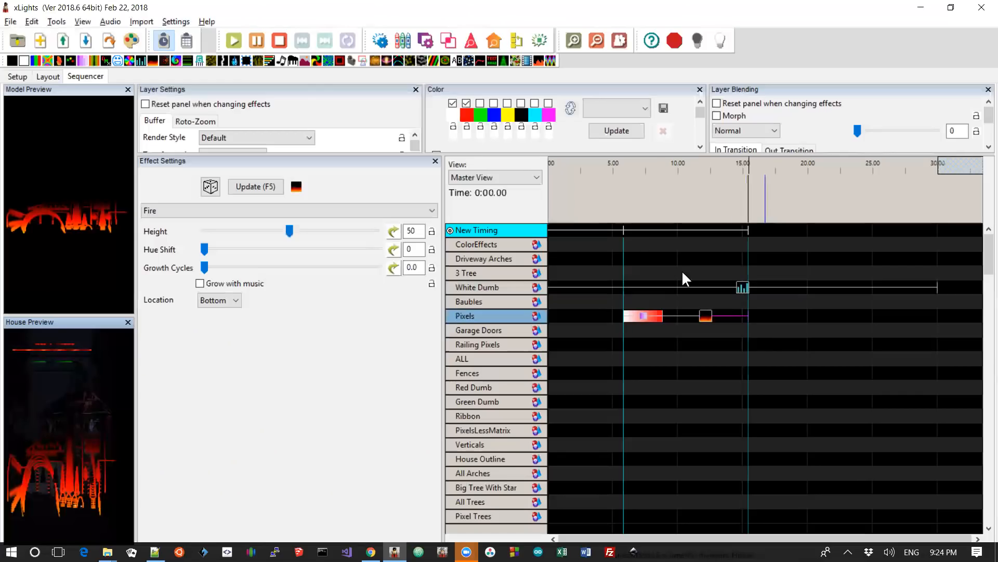
pyautogui.click(63, 39)
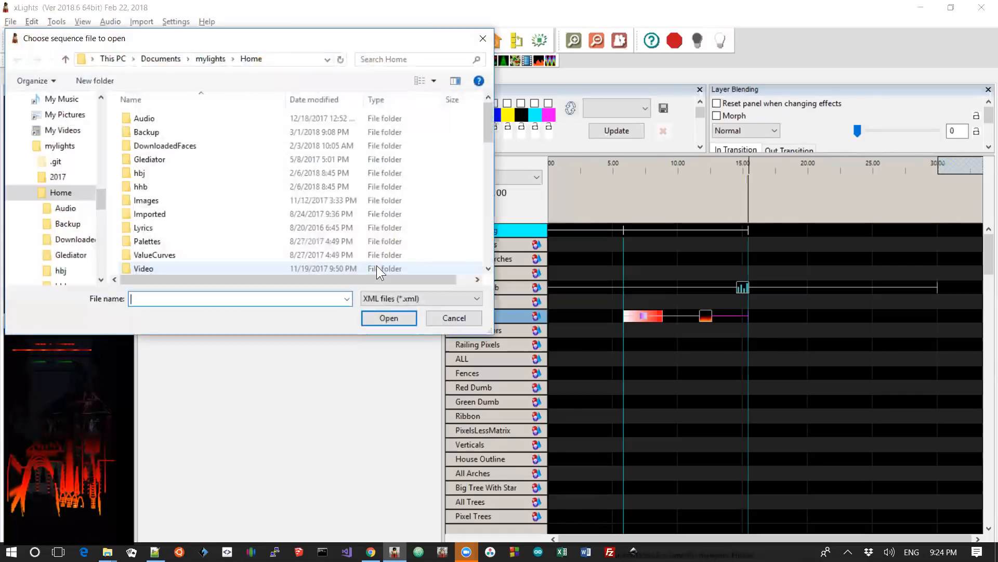
pyautogui.click(490, 236)
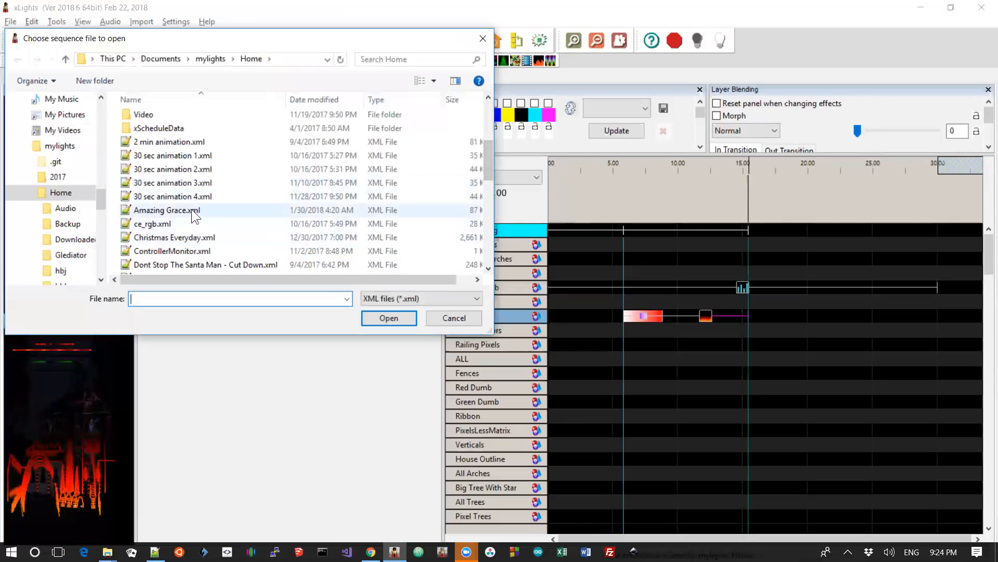
pyautogui.click(489, 229)
pyautogui.doubleClick(187, 238)
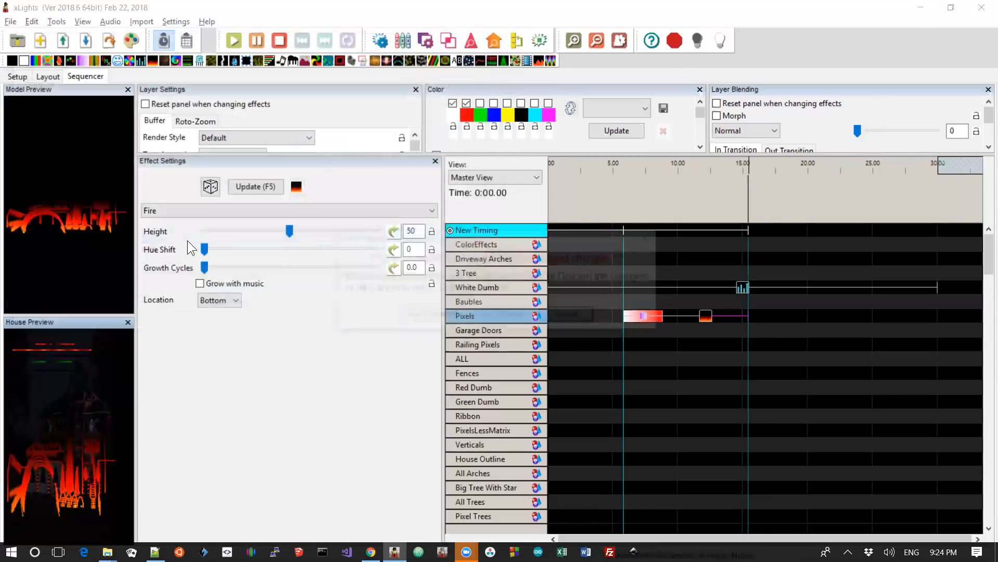
pyautogui.click(497, 316)
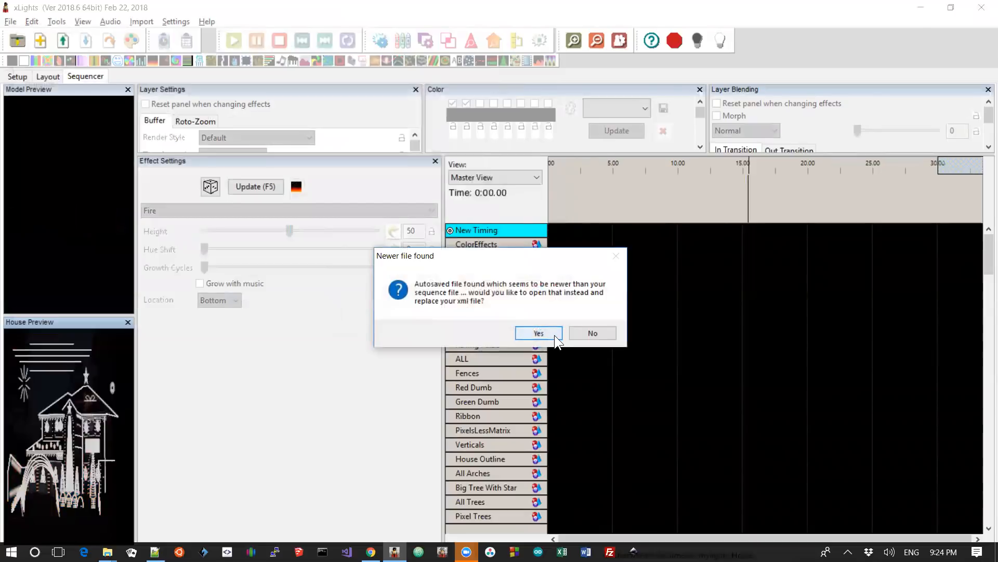
pyautogui.click(586, 334)
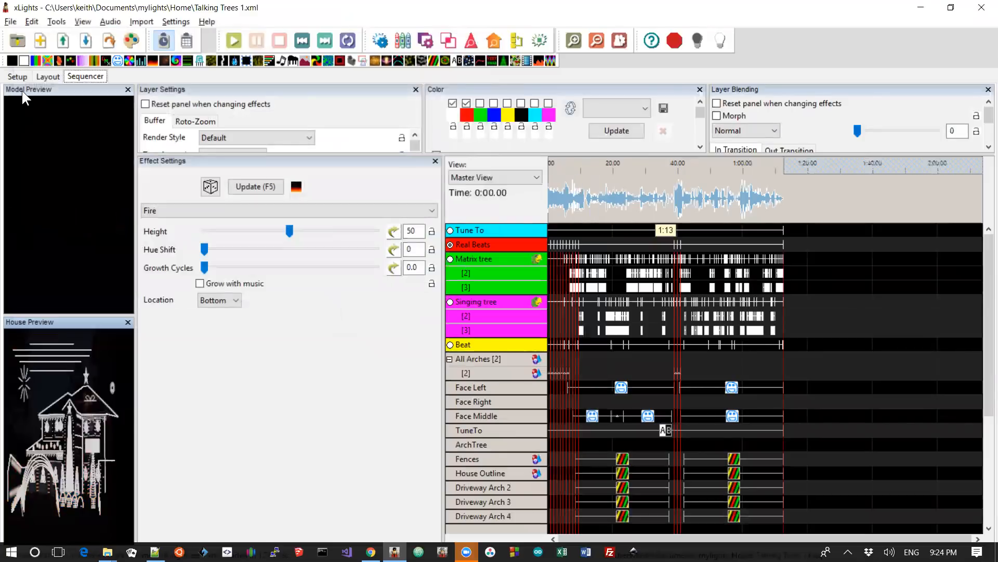
# Render all effects and export the house preview video as Talking Trees 1.mp4 in the Home folder.
pyautogui.click(10, 22)
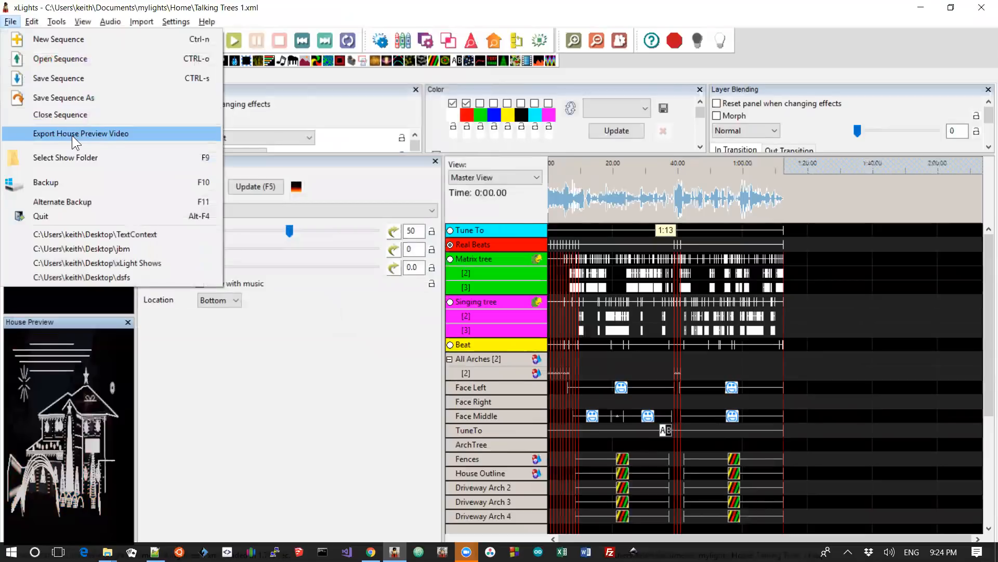
pyautogui.click(858, 337)
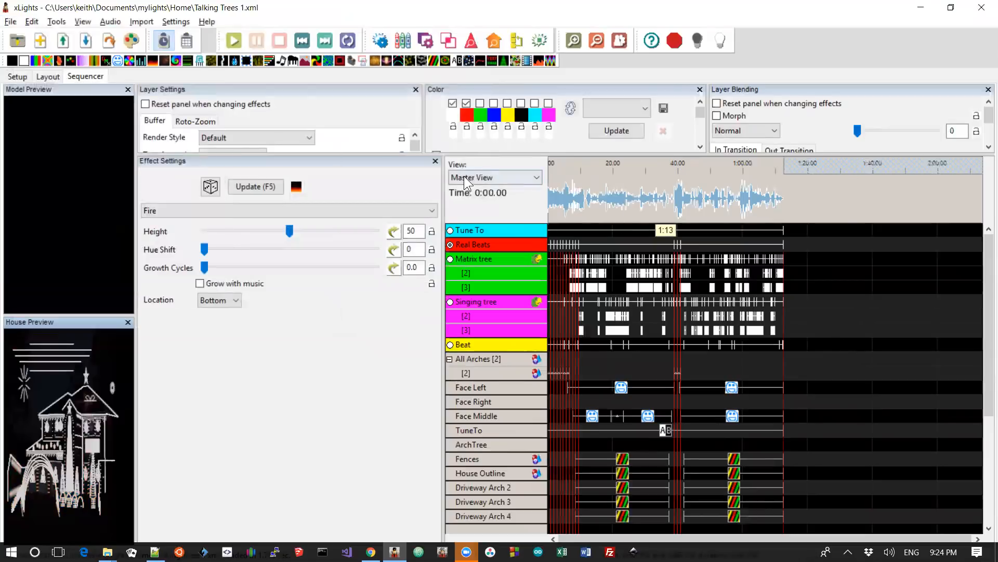
pyautogui.click(130, 40)
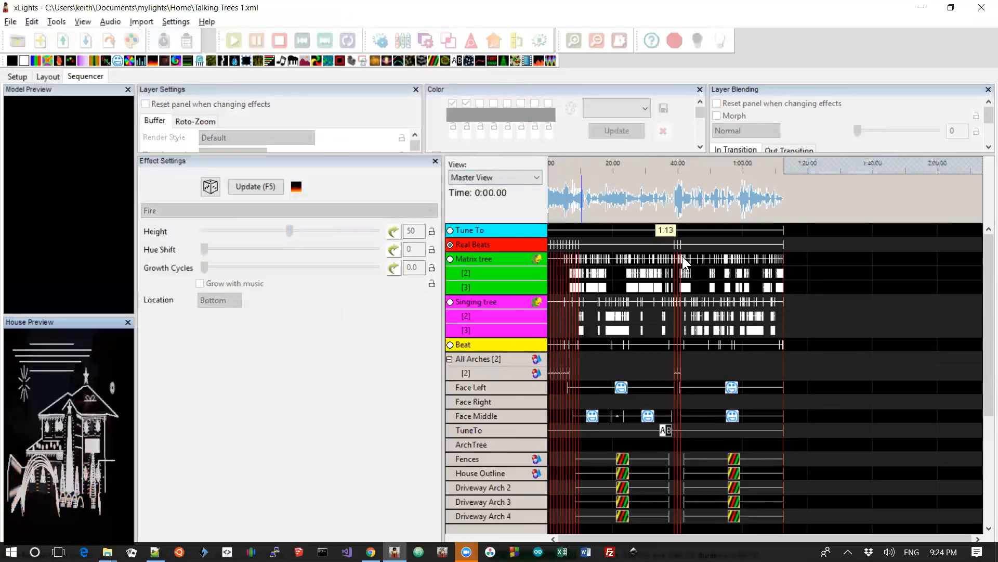
pyautogui.click(11, 23)
pyautogui.click(63, 133)
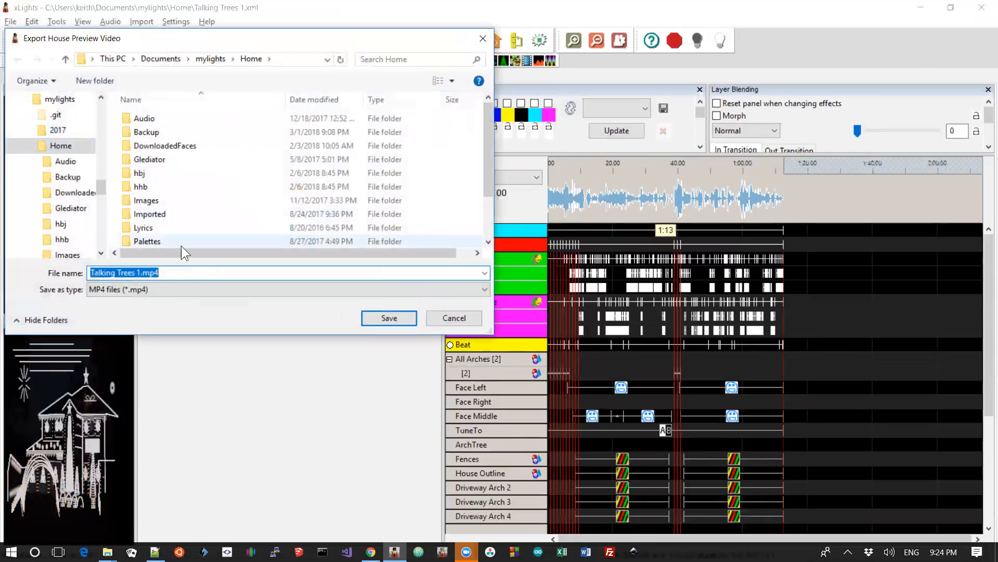
pyautogui.click(404, 319)
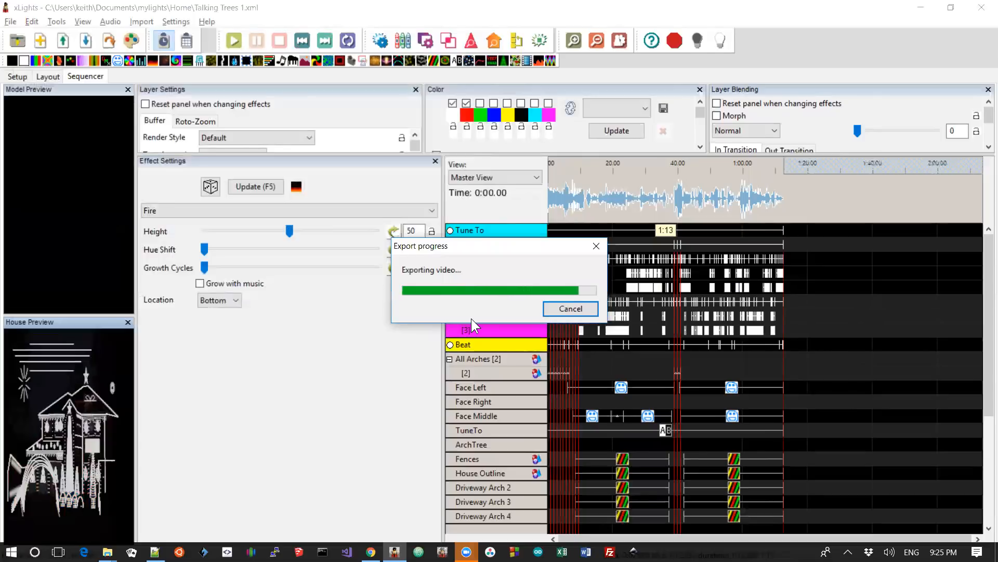
# Switch to File Explorer, play the exported Talking Trees 1.mp4 in VLC in a smaller window, and close the player.
pyautogui.hotkey('alt', 'Tab')
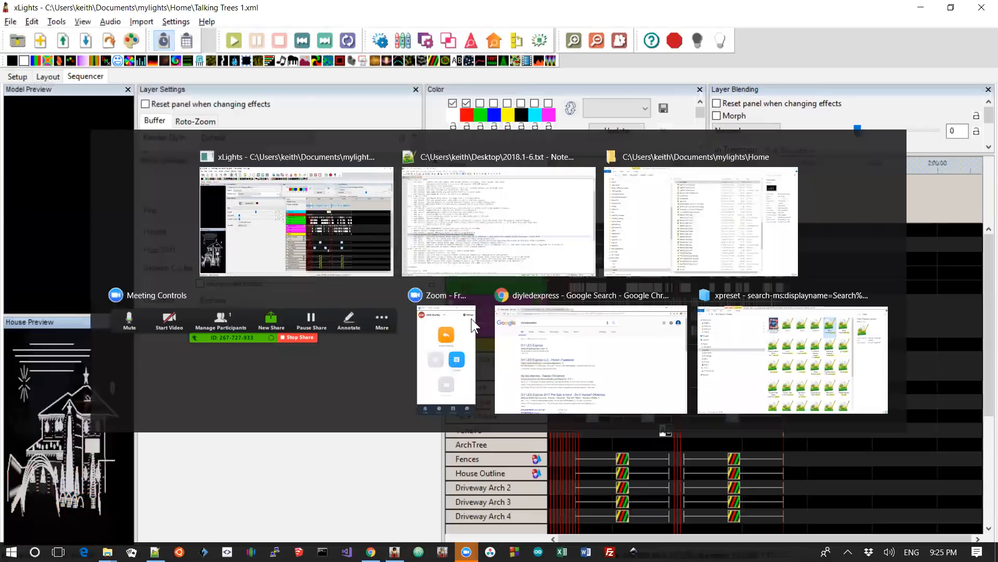
pyautogui.hotkey('alt', 'Tab')
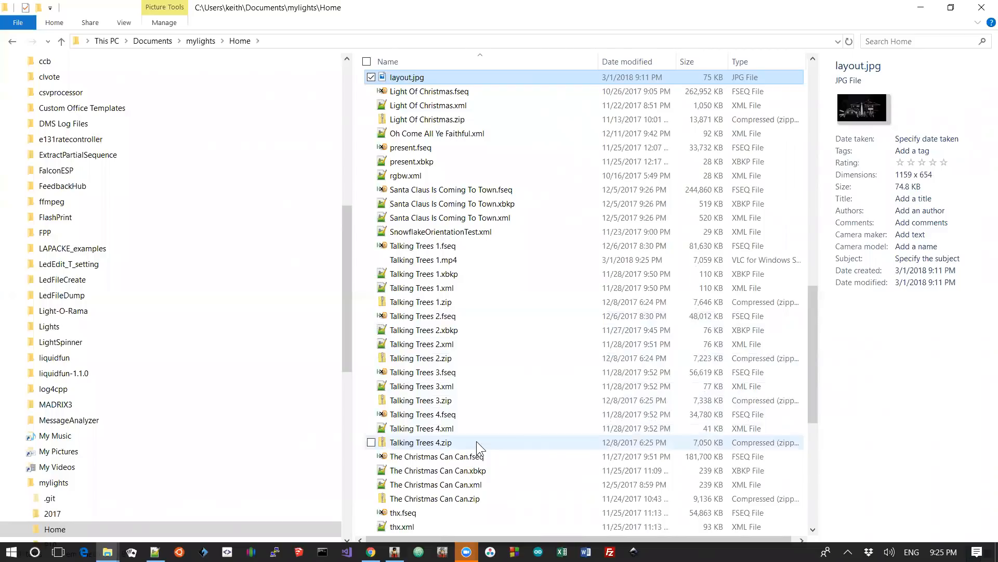
pyautogui.doubleClick(447, 264)
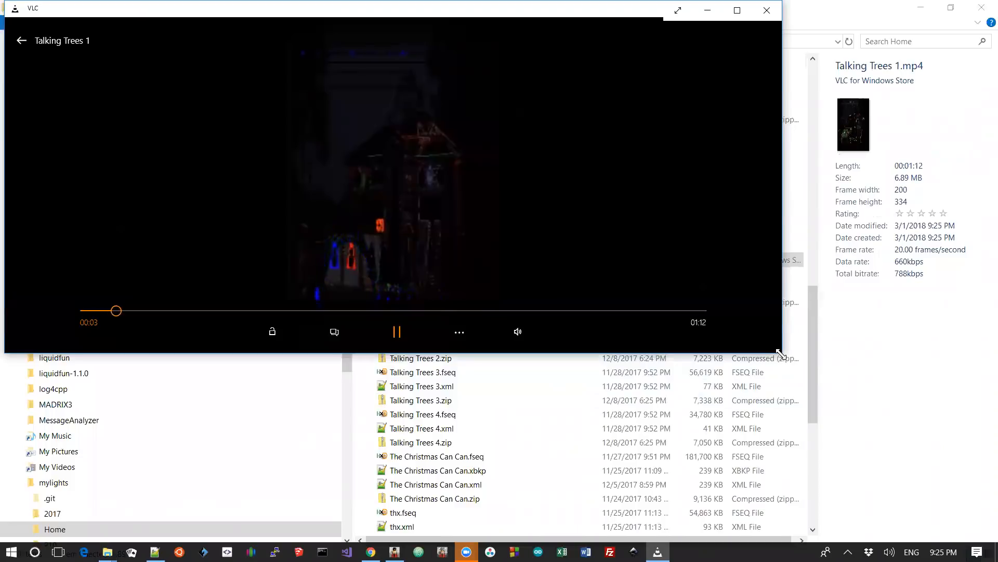
pyautogui.moveTo(780, 353); pyautogui.dragTo(697, 337)
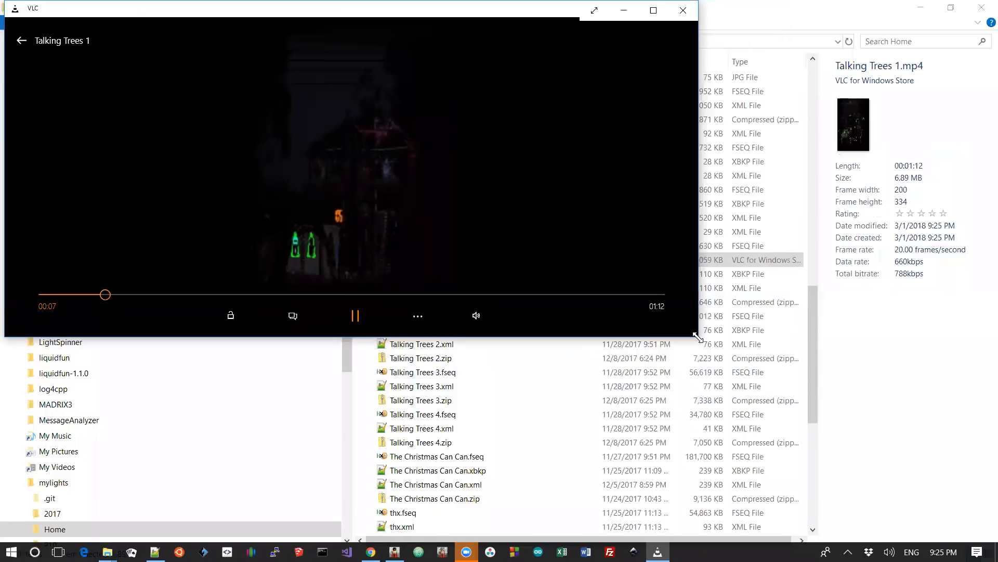
pyautogui.click(683, 11)
pyautogui.doubleClick(713, 287)
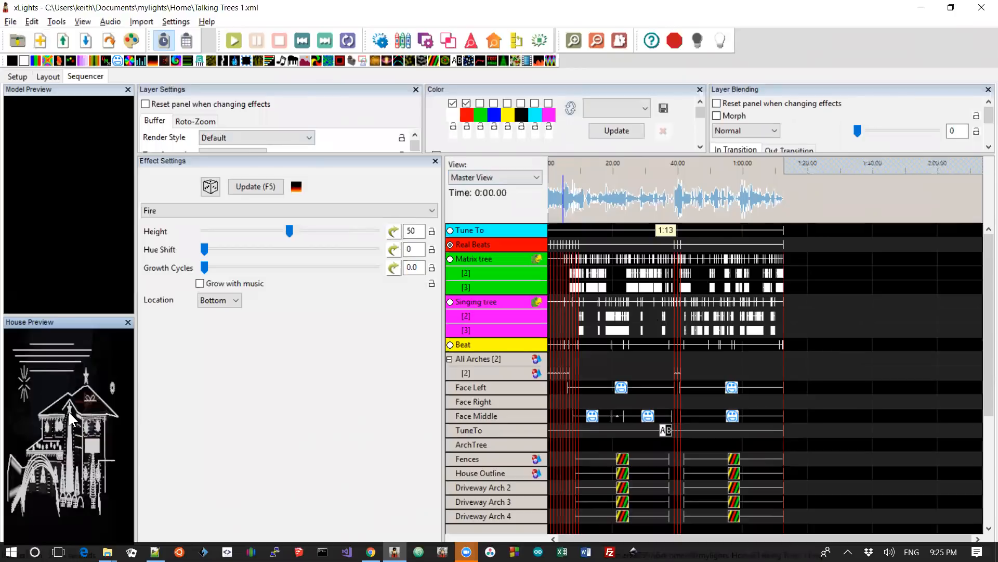
# Switch to the Notepad++ release notes and highlight the 2018.2 "Support exporting model to LOR S5 clipboard file" line.
pyautogui.hotkey('alt', 'Tab')
pyautogui.hotkey('alt', 'Tab')
pyautogui.hotkey('alt', 'Tab')
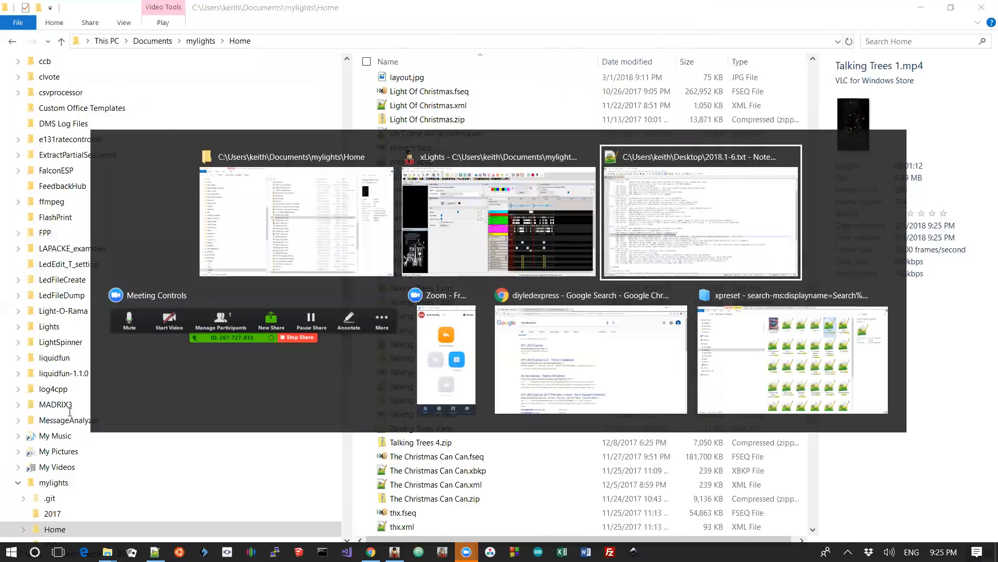
pyautogui.press('Down')
pyautogui.press('Up')
pyautogui.press('Up')
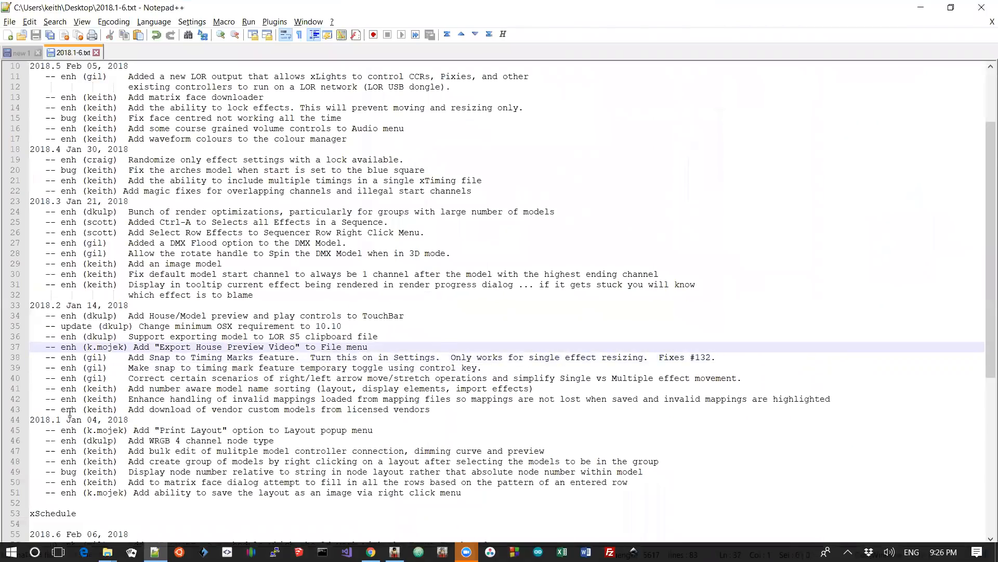
pyautogui.hotkey('shift', 'Down')
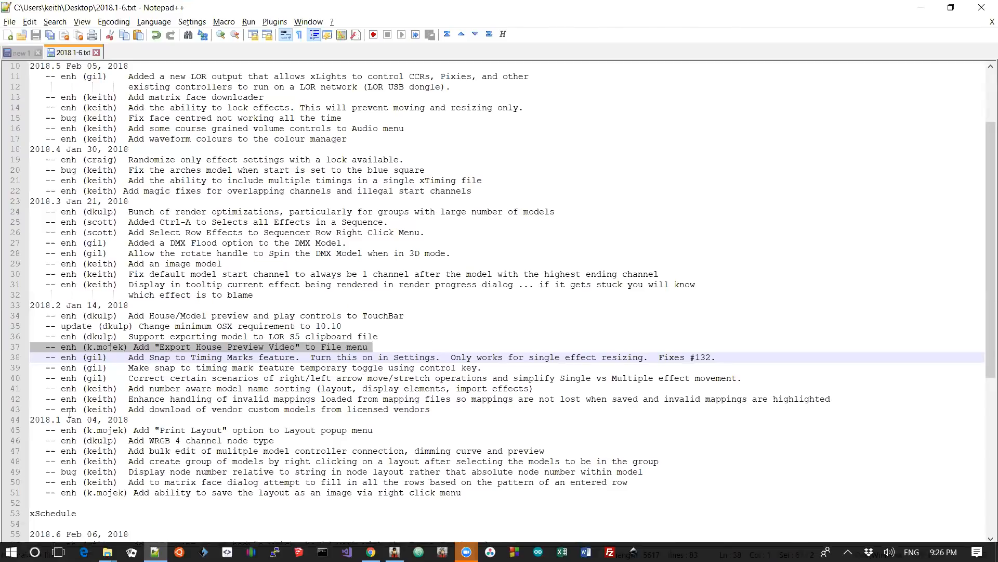
pyautogui.press('Up')
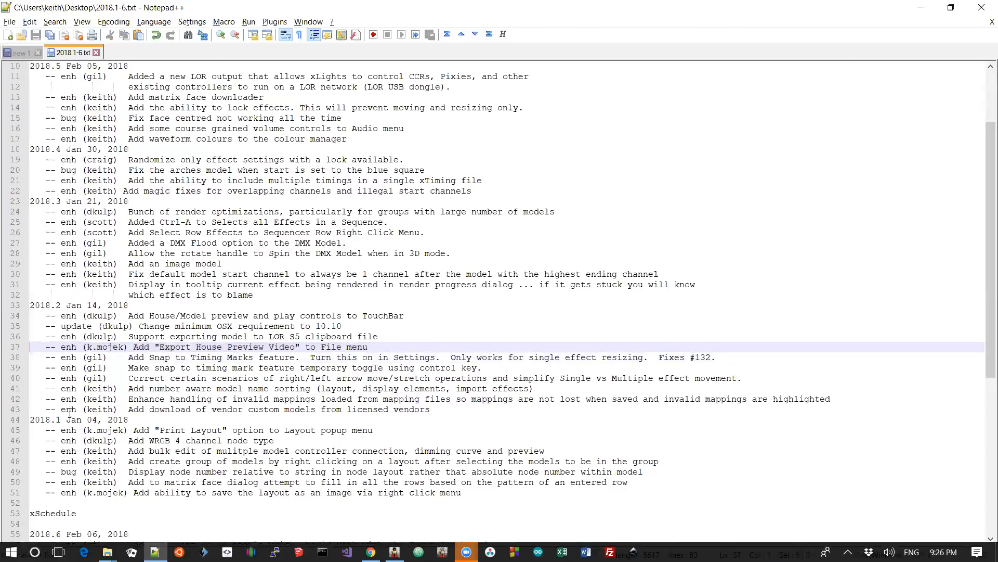
pyautogui.hotkey('shift', 'Up')
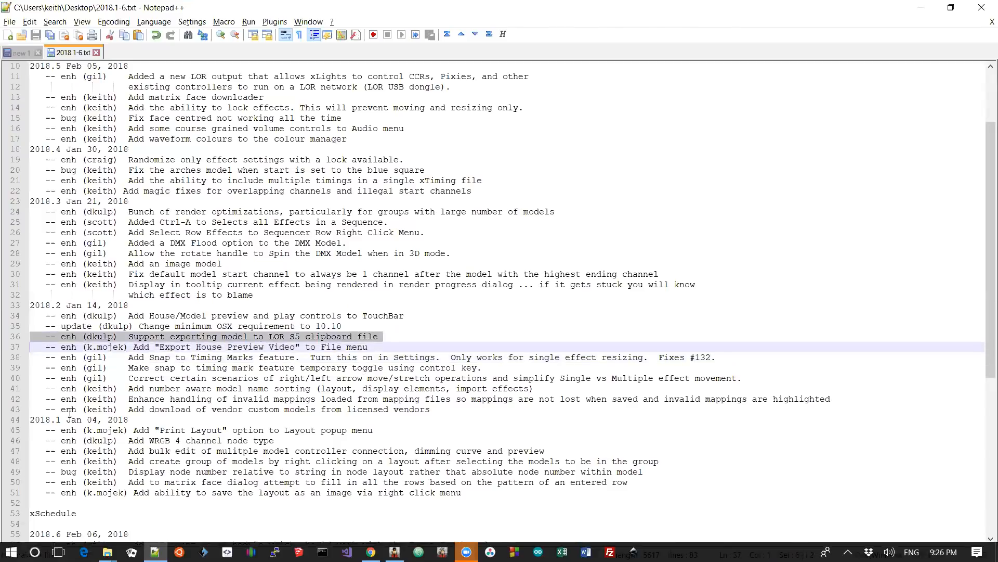
# Switch to xLights, show the "Lcb, LOR S5 Clipboard *.lcb" format in the Face Middle model export, and cancel the export.
pyautogui.hotkey('alt', 'Tab')
pyautogui.hotkey('alt', 'Tab')
pyautogui.hotkey('alt', 'Tab')
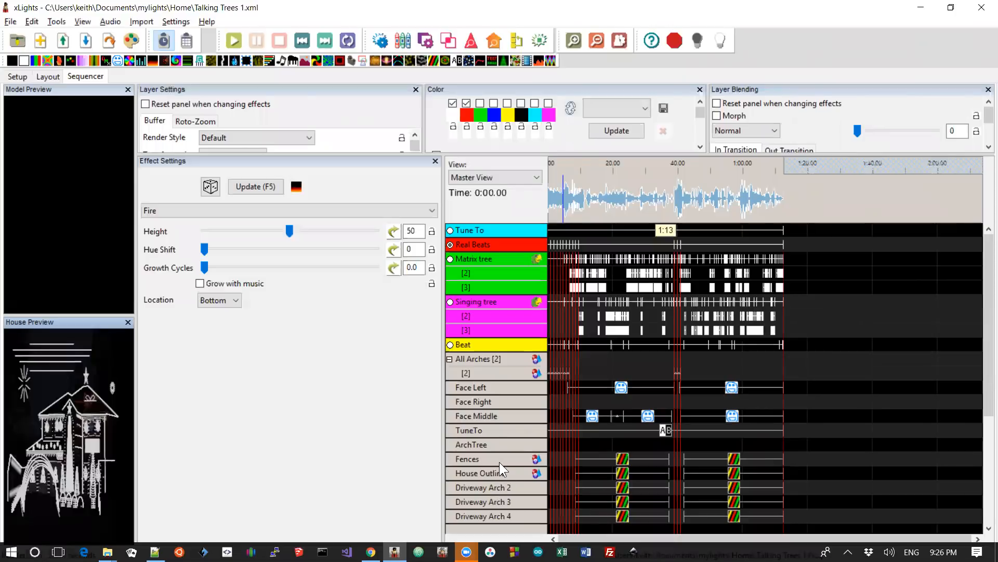
pyautogui.rightClick(488, 416)
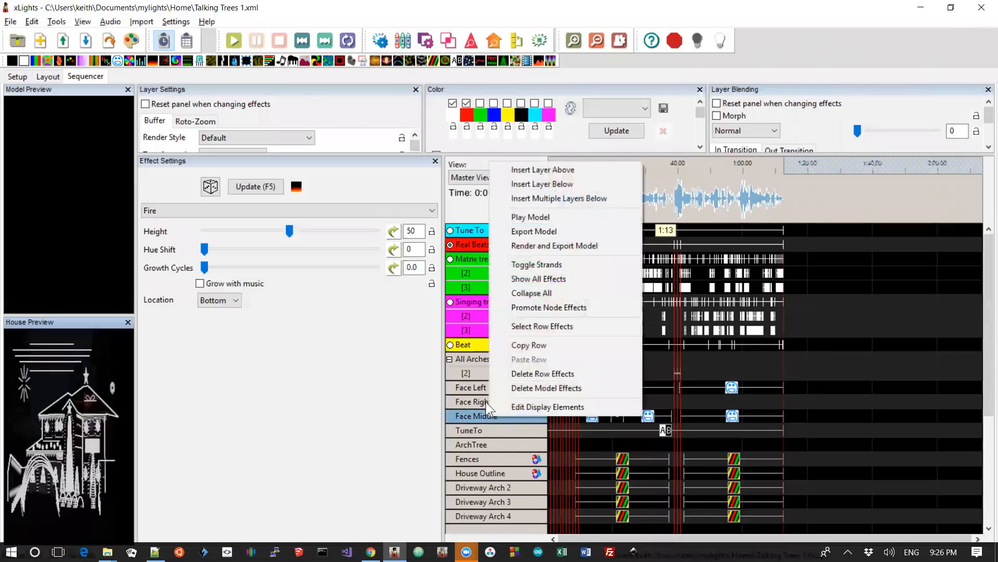
pyautogui.click(549, 233)
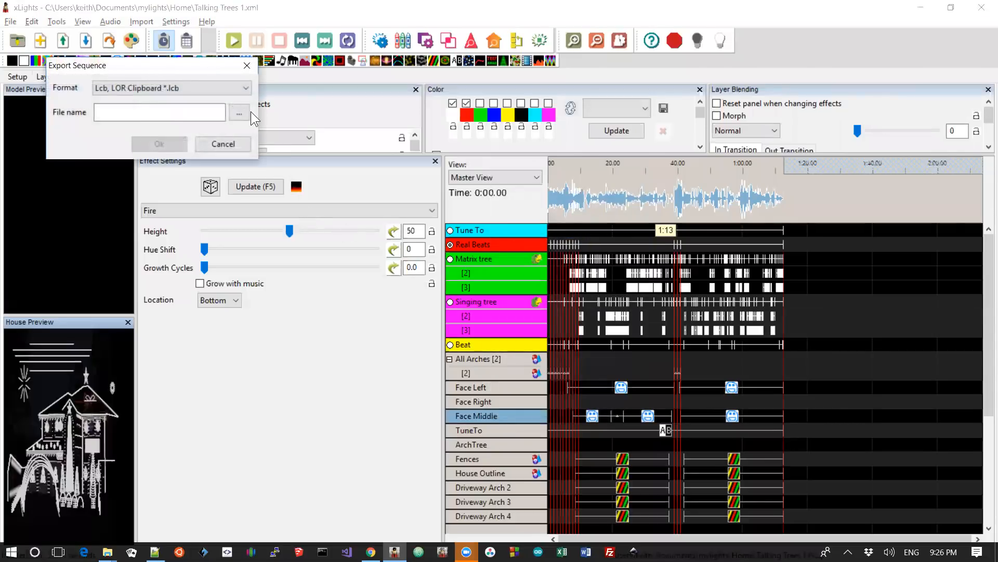
pyautogui.click(233, 89)
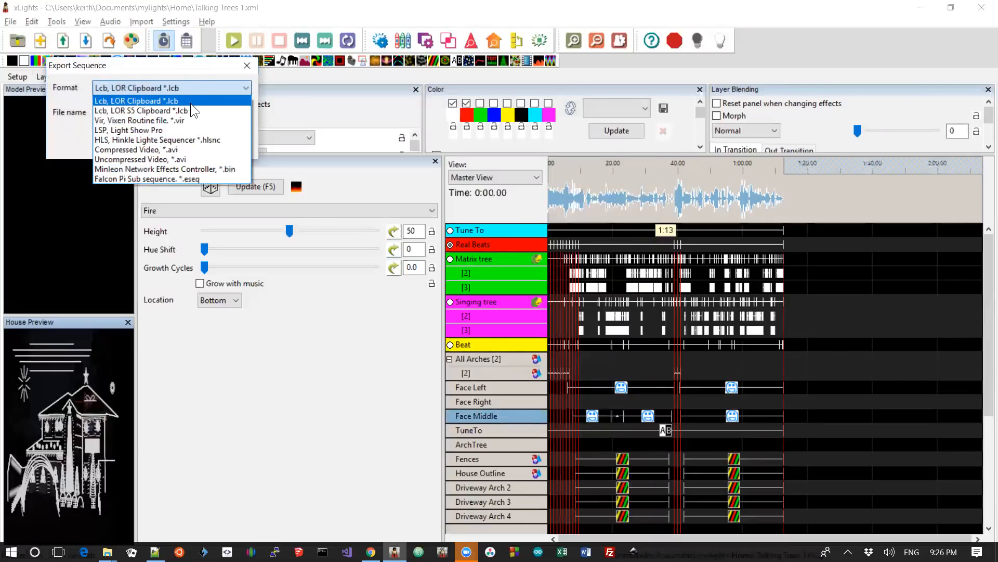
pyautogui.click(165, 110)
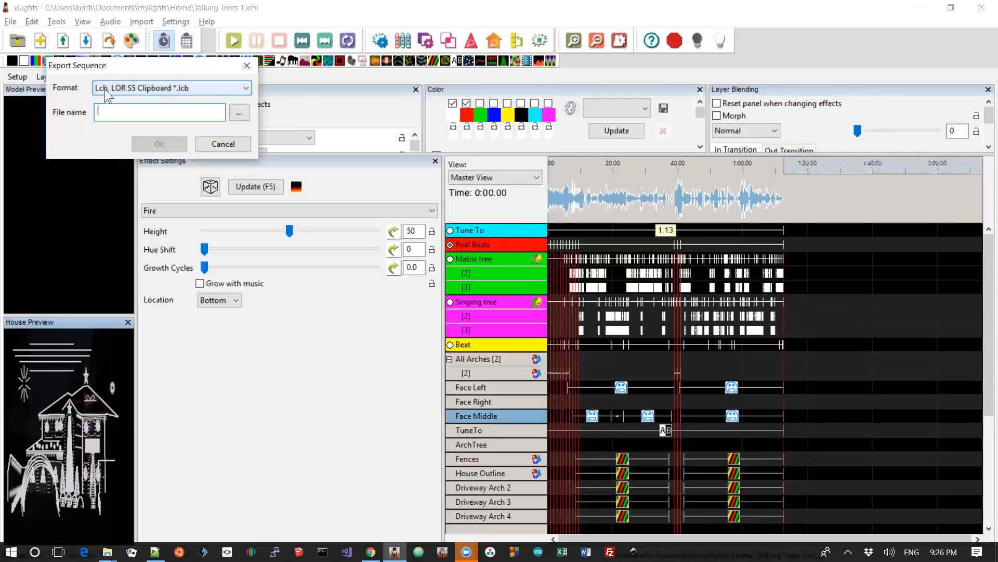
pyautogui.click(221, 147)
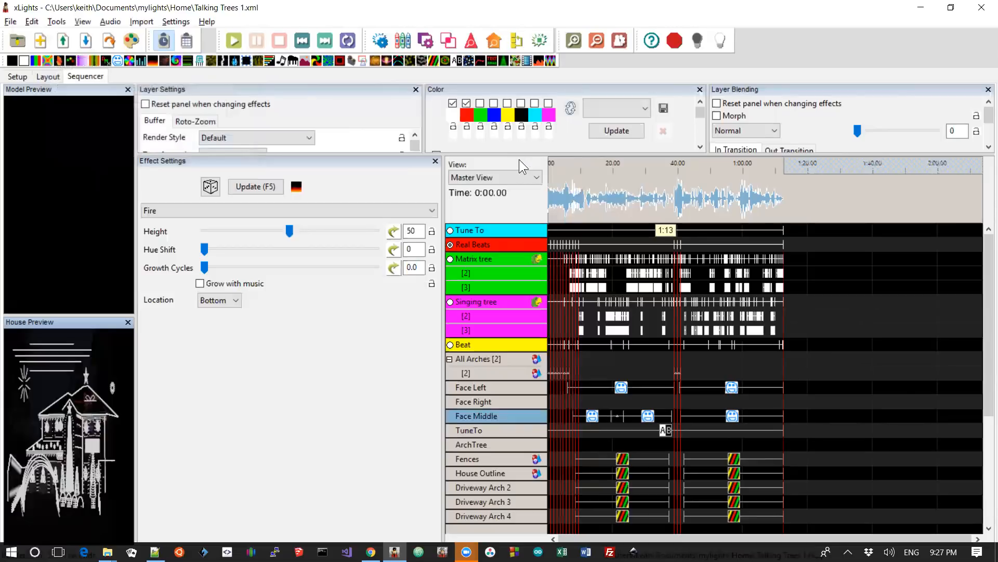
# Switch to the Notepad++ release notes and highlight the 2018.2 "Change minimum OSX requirement to 10.10" line.
pyautogui.hotkey('alt', 'Tab')
pyautogui.hotkey('alt', 'Tab')
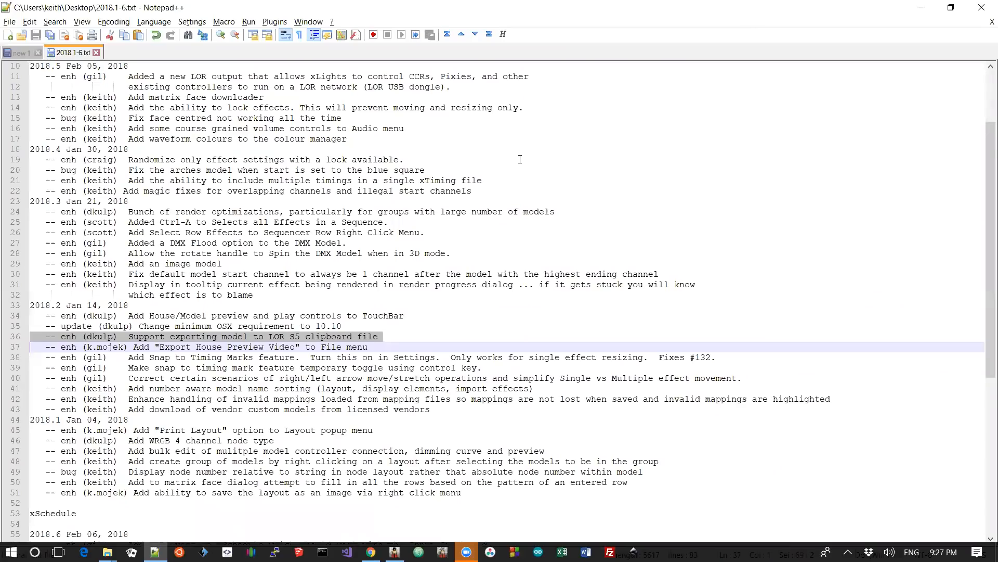
pyautogui.press('Down')
pyautogui.press('Up')
pyautogui.press('Up')
pyautogui.press('Down')
pyautogui.press('Up')
pyautogui.hotkey('shift', 'Down')
pyautogui.hotkey('shift', 'Down')
pyautogui.hotkey('shift', 'Up')
pyautogui.press('Up')
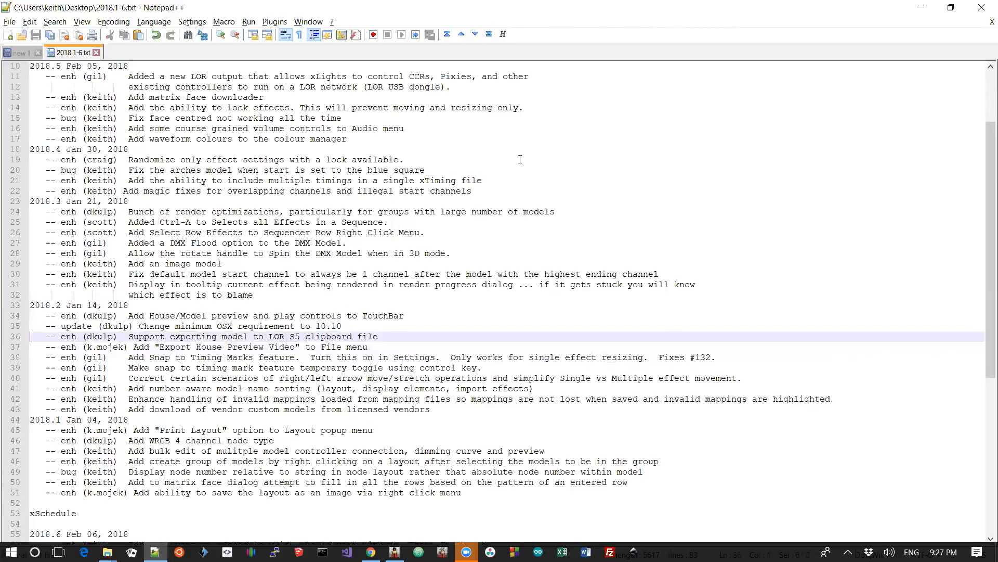
pyautogui.press('Up')
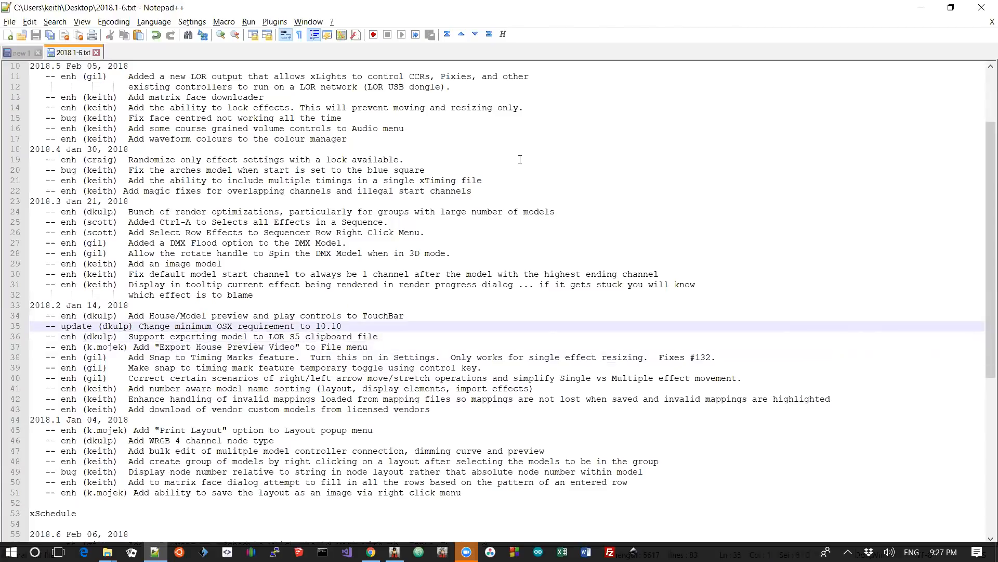
pyautogui.hotkey('shift', 'Down')
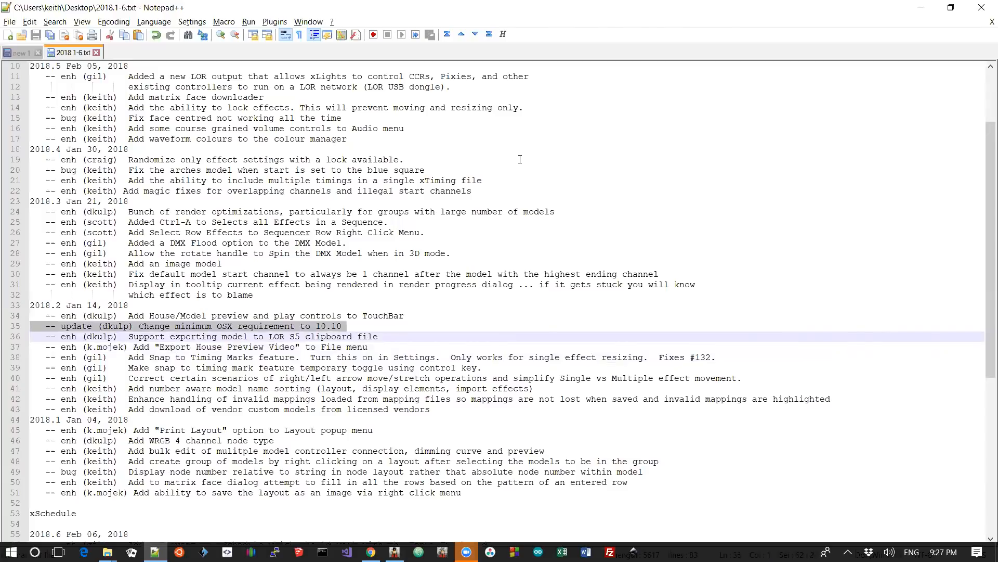
pyautogui.press('Down')
pyautogui.press('Up')
pyautogui.press('Up')
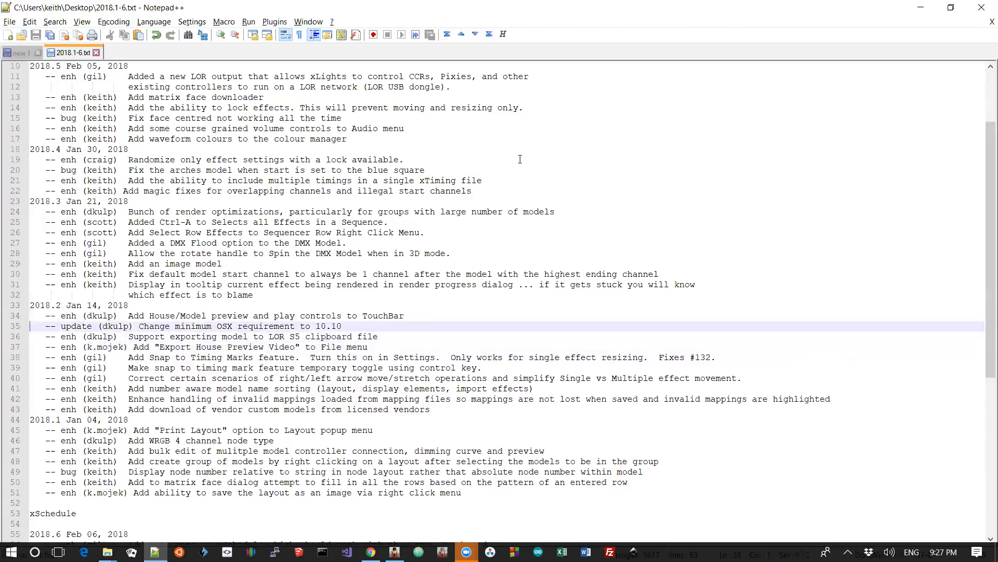
pyautogui.hotkey('shift', 'Down')
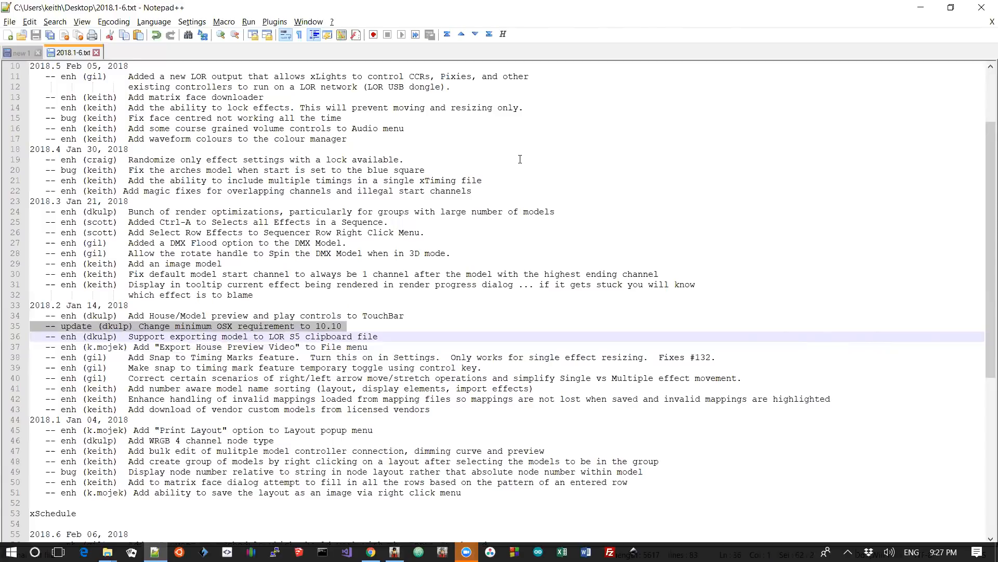
# Highlight the 2018.2 "Add House/Model preview and play controls to TouchBar" line for review, then clear the selection.
pyautogui.press('Up')
pyautogui.press('Up')
pyautogui.hotkey('shift', 'Down')
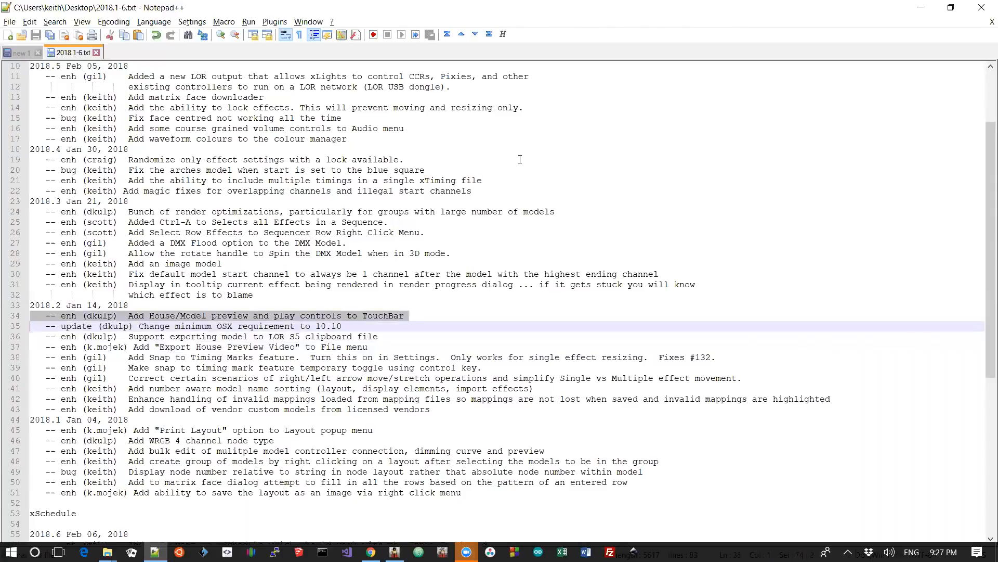
pyautogui.press('Down')
pyautogui.hotkey('shift', 'Up')
pyautogui.press('Up')
pyautogui.hotkey('shift', 'Down')
pyautogui.press('Up')
pyautogui.press('Up')
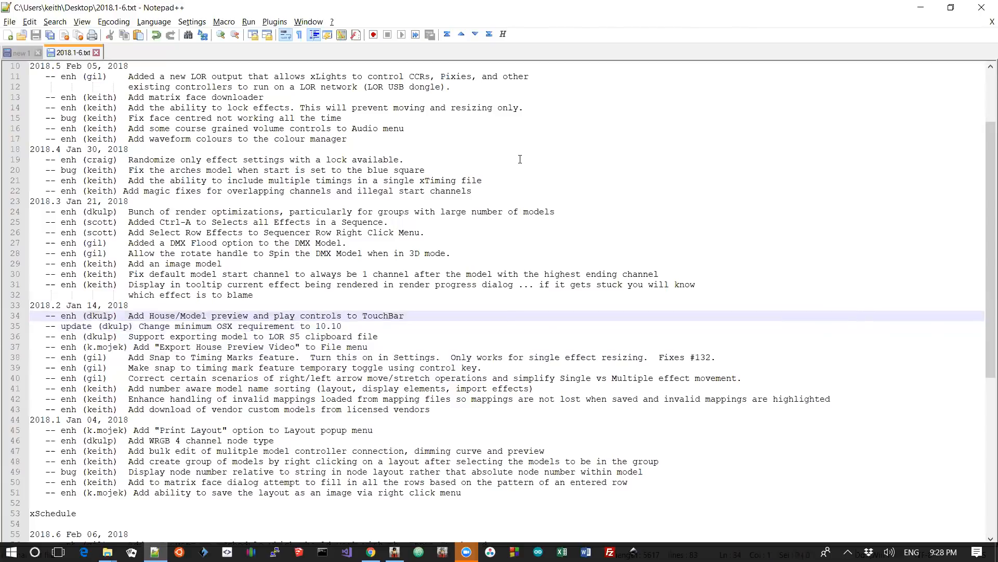
# Highlight the two-line 2018.3 entry about showing the effect being rendered in a render progress dialog tooltip.
pyautogui.press('Down')
pyautogui.hotkey('shift', 'Down')
pyautogui.hotkey('shift', 'Up')
pyautogui.hotkey('shift', 'Down')
pyautogui.hotkey('shift', 'Up')
pyautogui.hotkey('shift', 'Down')
pyautogui.hotkey('shift', 'Up')
pyautogui.press('Up')
pyautogui.press('Up')
pyautogui.press('Up')
pyautogui.hotkey('shift', 'Down')
pyautogui.hotkey('shift', 'Down')
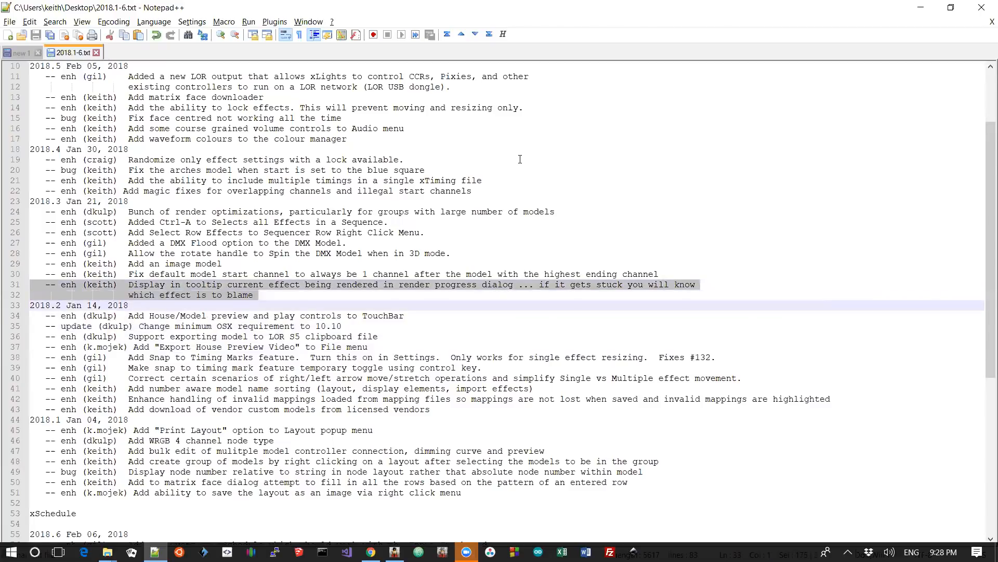
# Switch to xLights and open the Christmas Everyday.xml sequence, declining the newer autosaved file.
pyautogui.hotkey('alt', 'Tab')
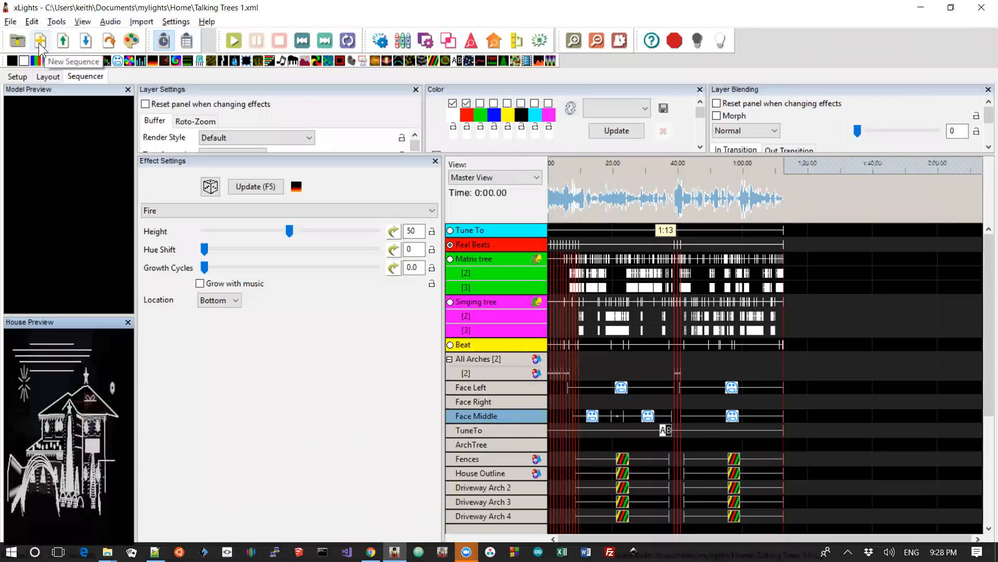
pyautogui.click(18, 41)
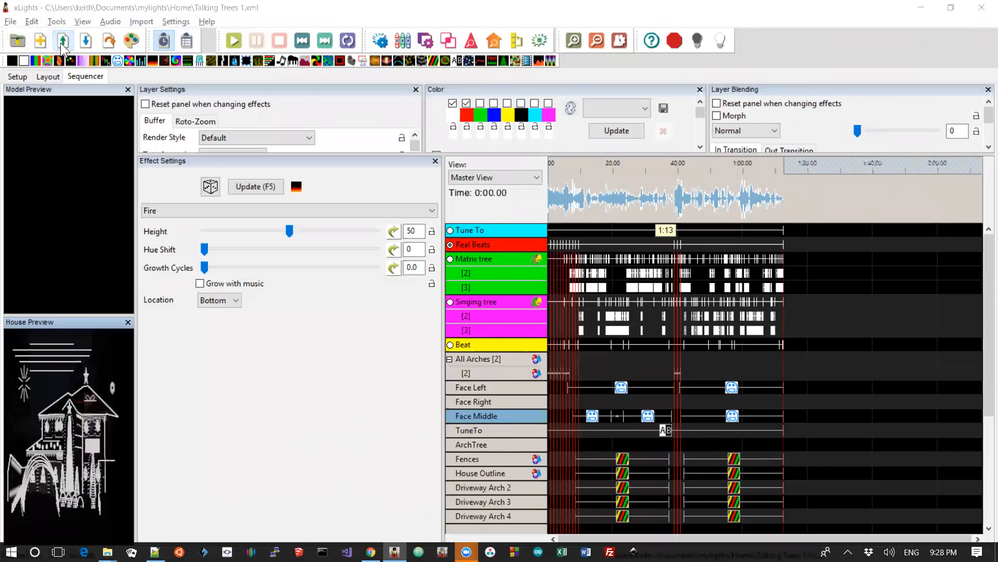
pyautogui.scroll(-5, 486, 229)
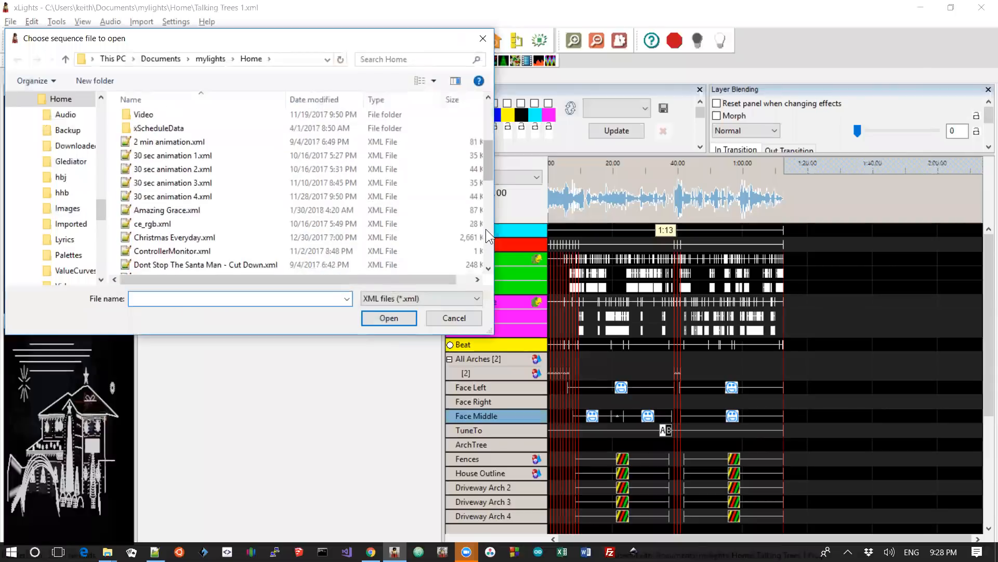
pyautogui.scroll(-2, 487, 232)
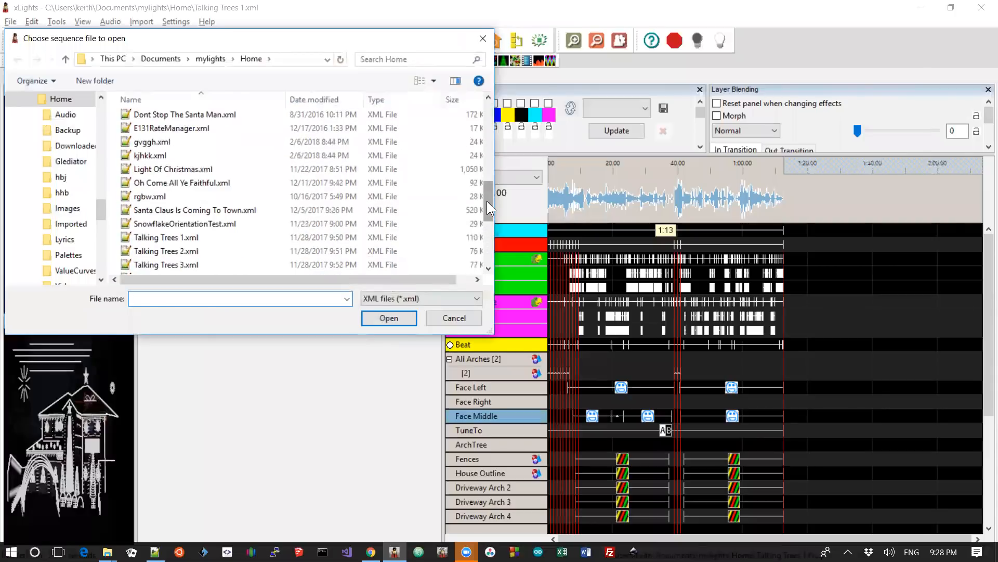
pyautogui.moveTo(487, 200); pyautogui.dragTo(487, 183)
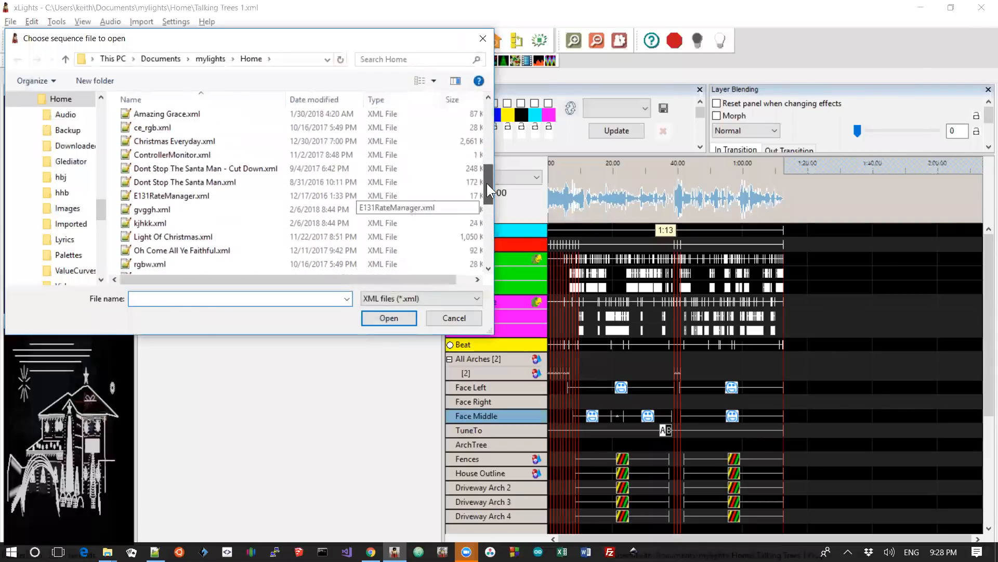
pyautogui.click(196, 141)
pyautogui.doubleClick(195, 138)
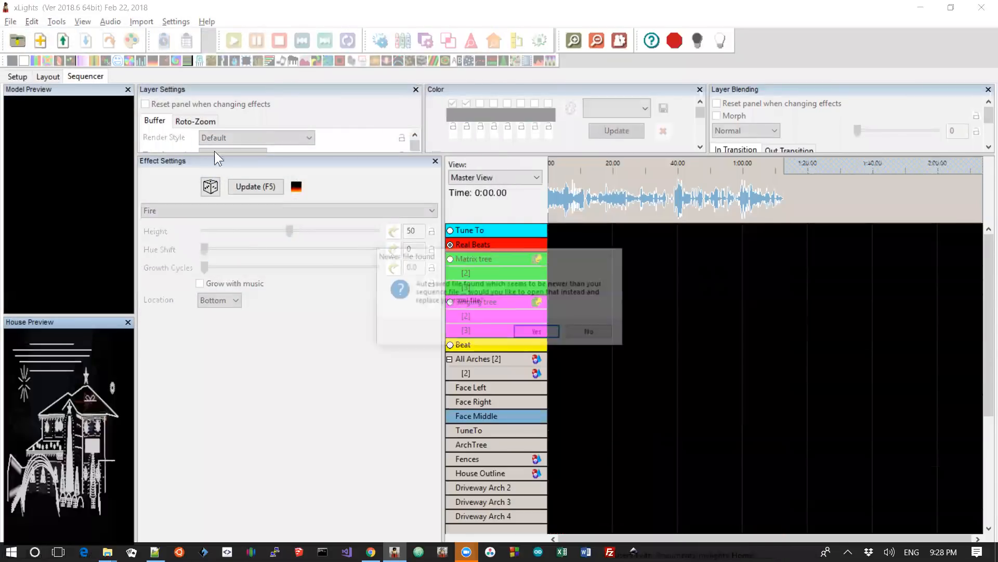
pyautogui.click(591, 331)
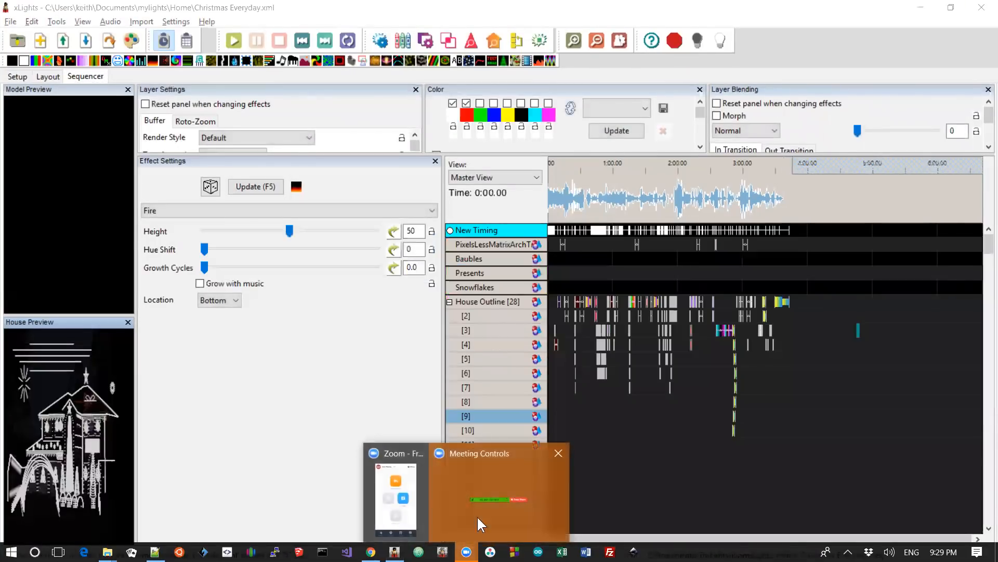
pyautogui.click(660, 472)
pyautogui.moveTo(467, 552)
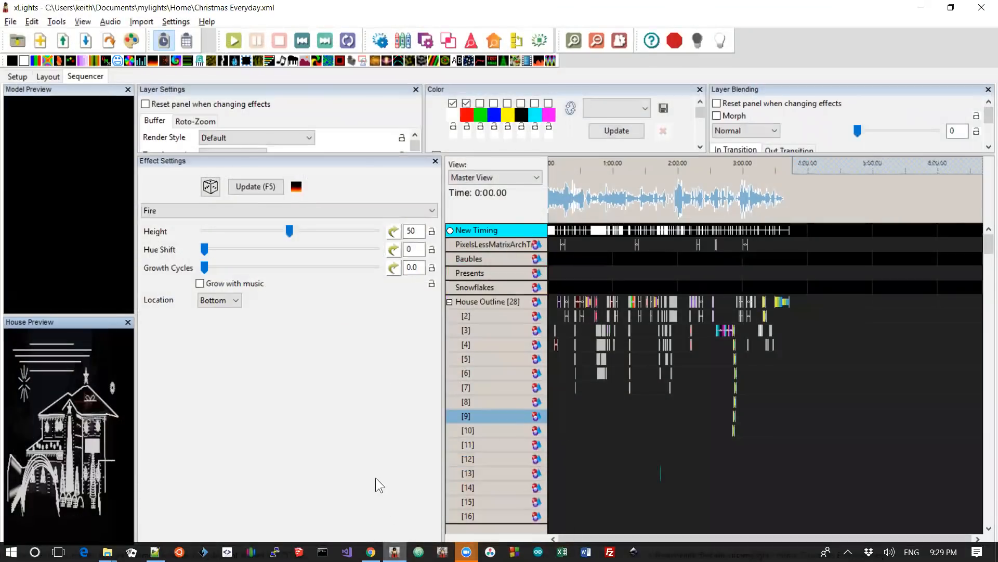
pyautogui.doubleClick(504, 15)
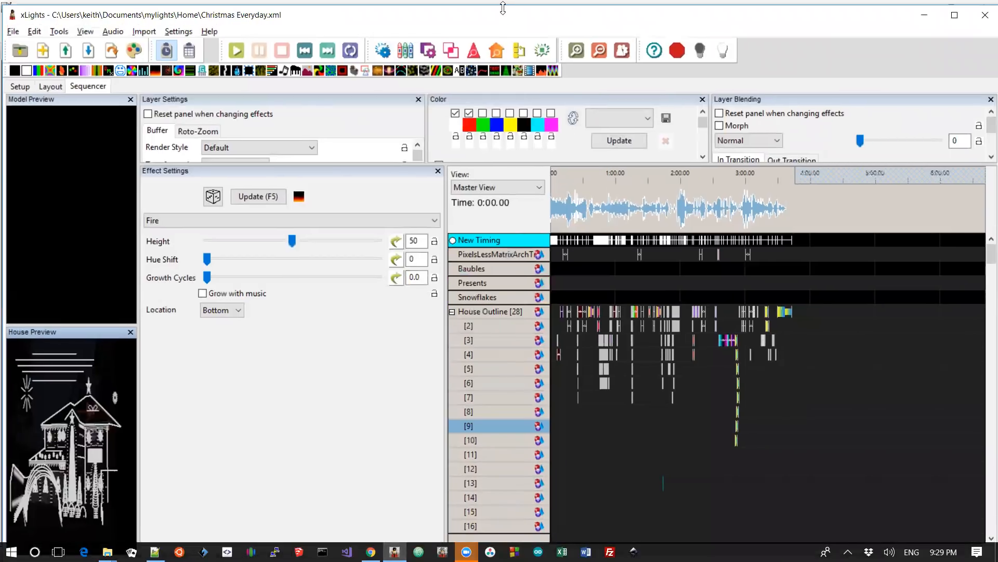
pyautogui.moveTo(503, 7); pyautogui.dragTo(502, 32)
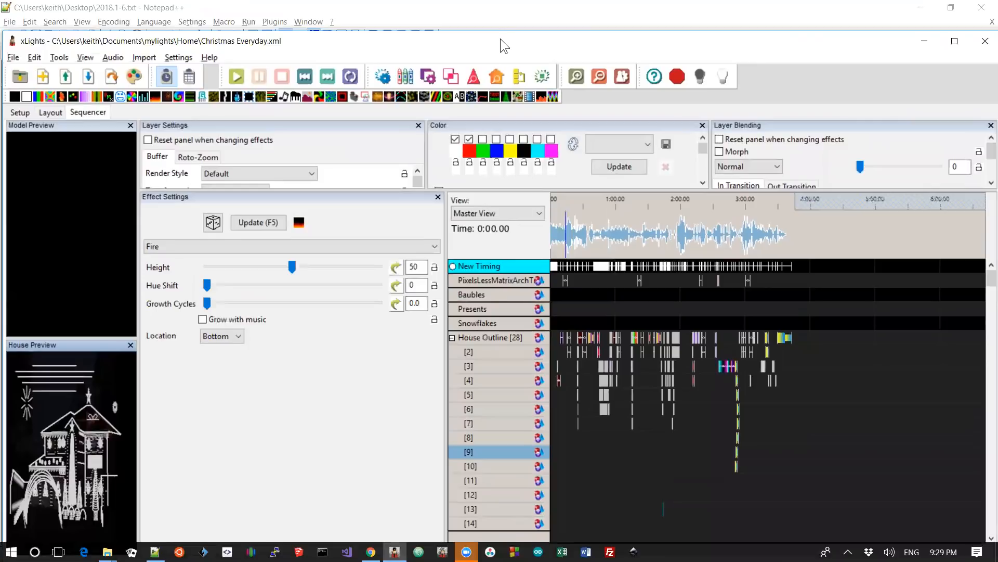
pyautogui.doubleClick(500, 38)
# Render all effects in Christmas Everyday, restore the window to a smaller size, and widen the Rendering Progress dialog.
pyautogui.click(124, 45)
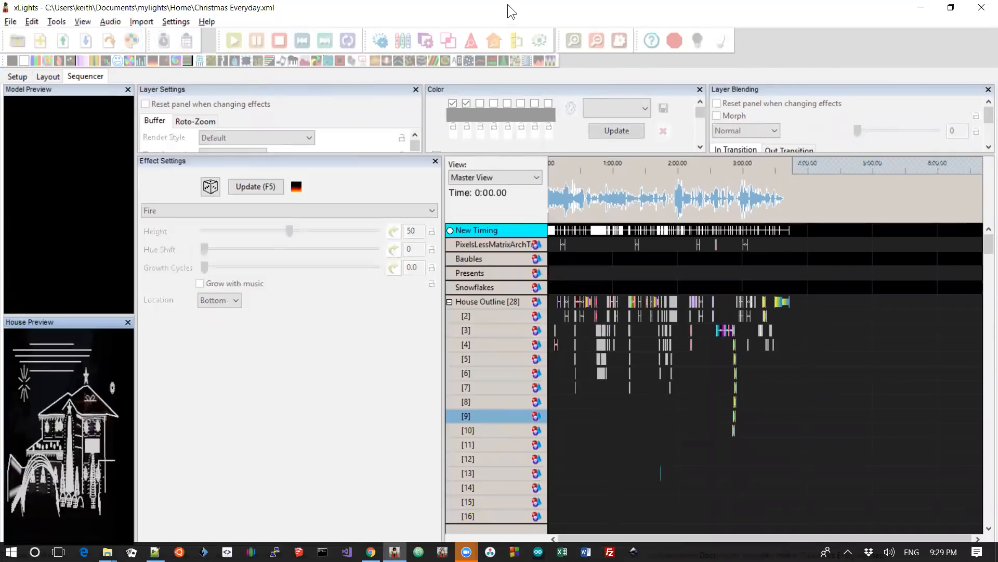
pyautogui.moveTo(508, 5); pyautogui.dragTo(507, 9)
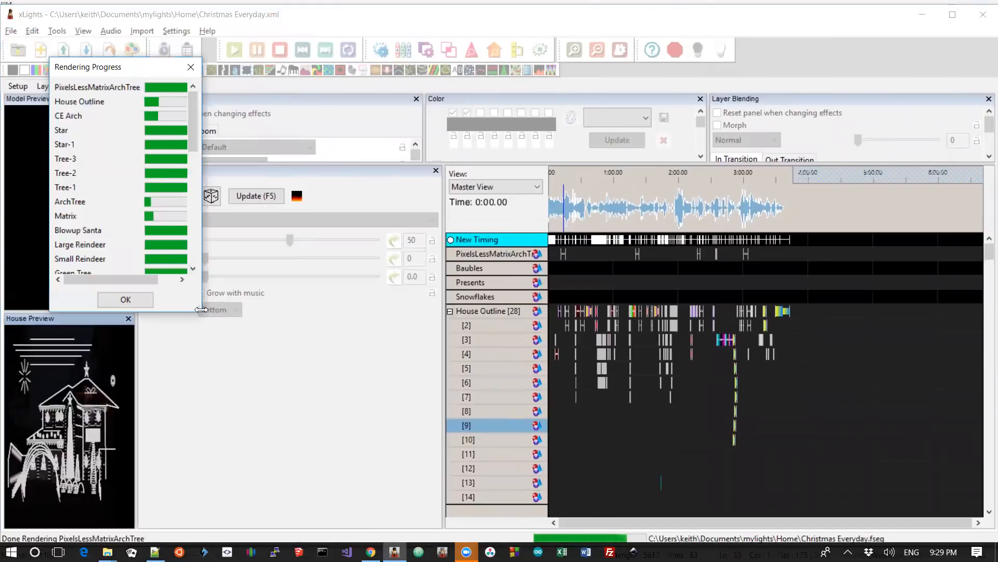
pyautogui.moveTo(201, 309); pyautogui.dragTo(835, 310)
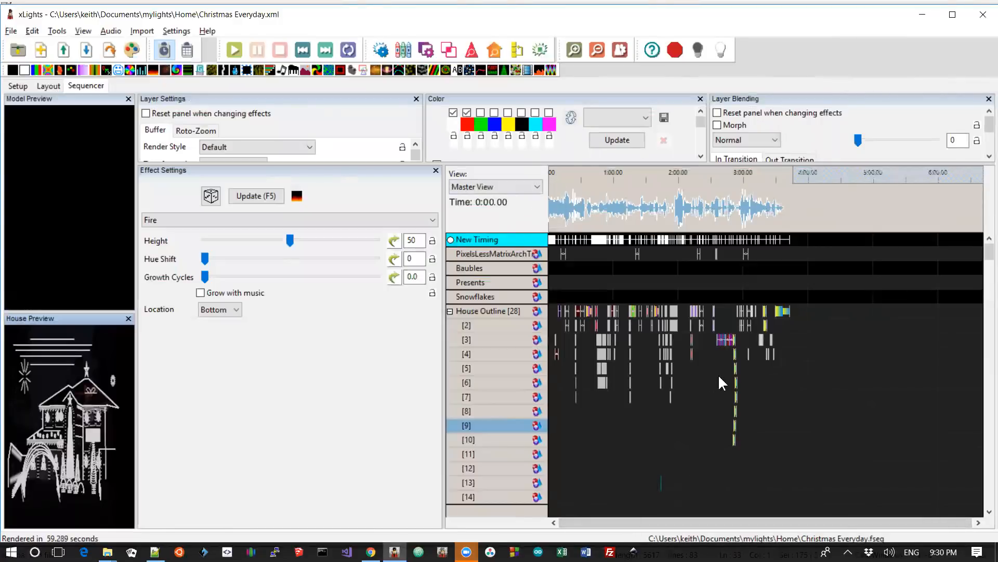
# Switch to the release notes in Notepad++ and highlight the 2018.3 line about fixing the default model start channel.
pyautogui.hotkey('alt', 'Tab')
pyautogui.hotkey('alt', 'Tab')
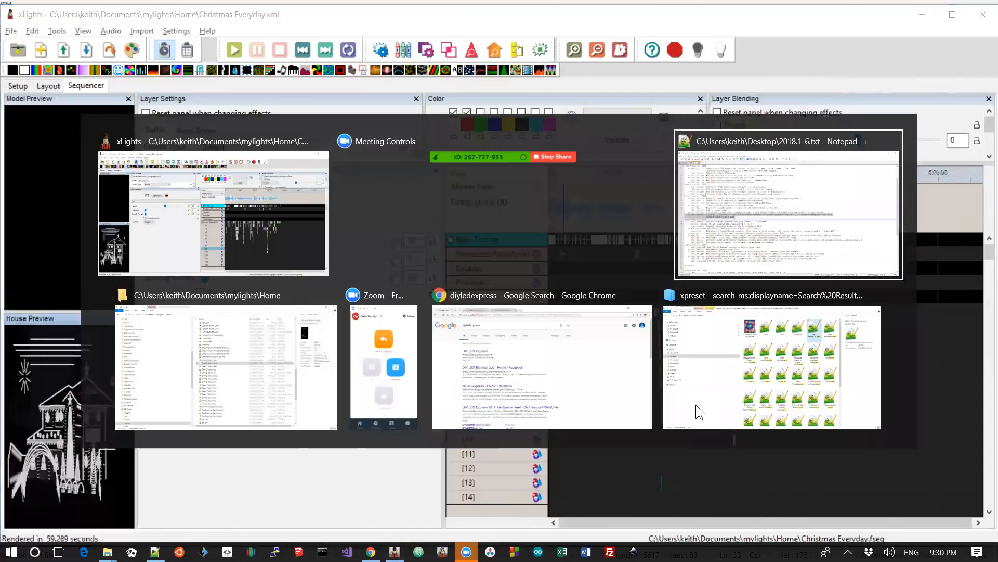
pyautogui.press('Up')
pyautogui.press('Up')
pyautogui.press('Up')
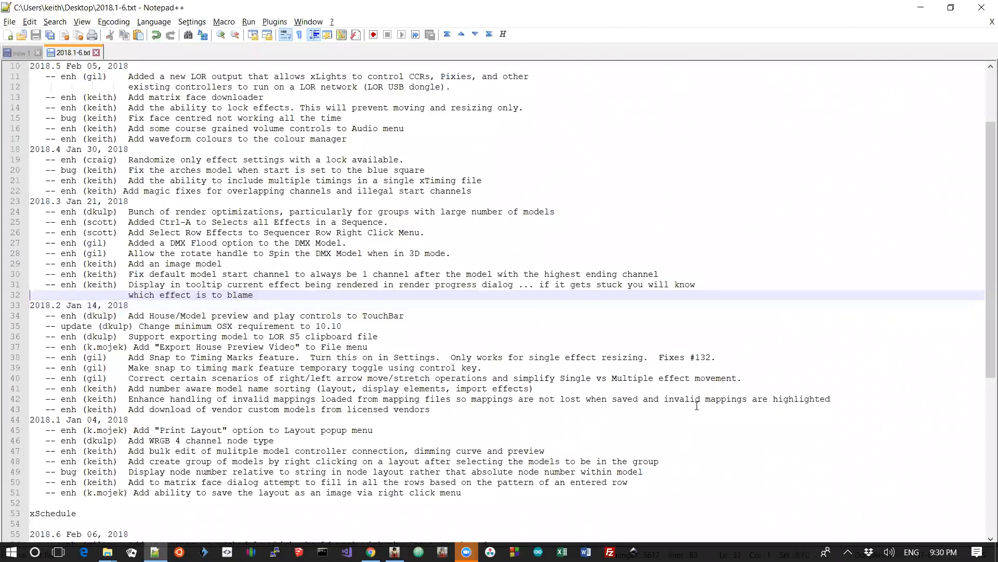
pyautogui.hotkey('shift', 'Down')
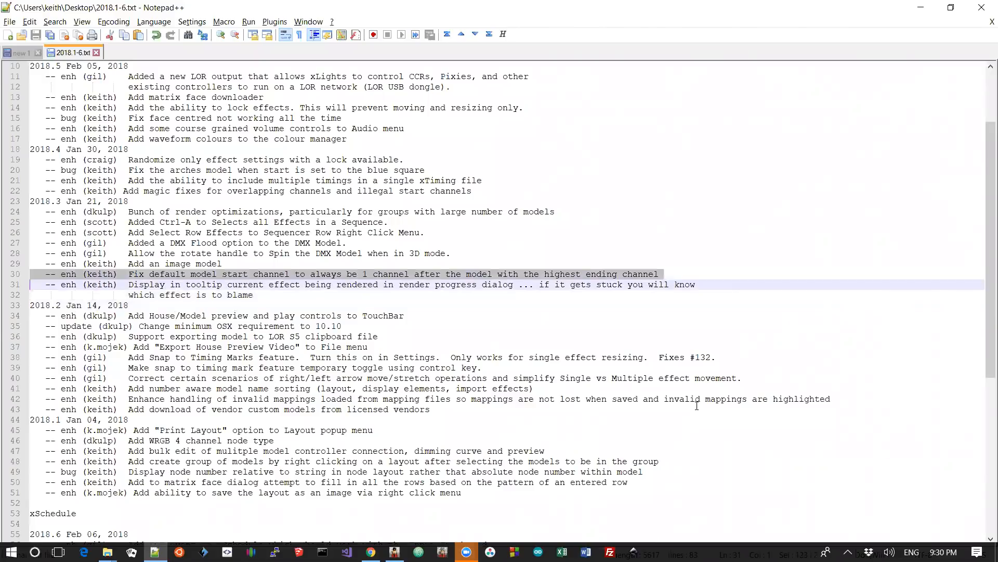
# Switch to xLights and draw a new star model in the layout, in the open area beside the house.
pyautogui.hotkey('alt', 'Tab')
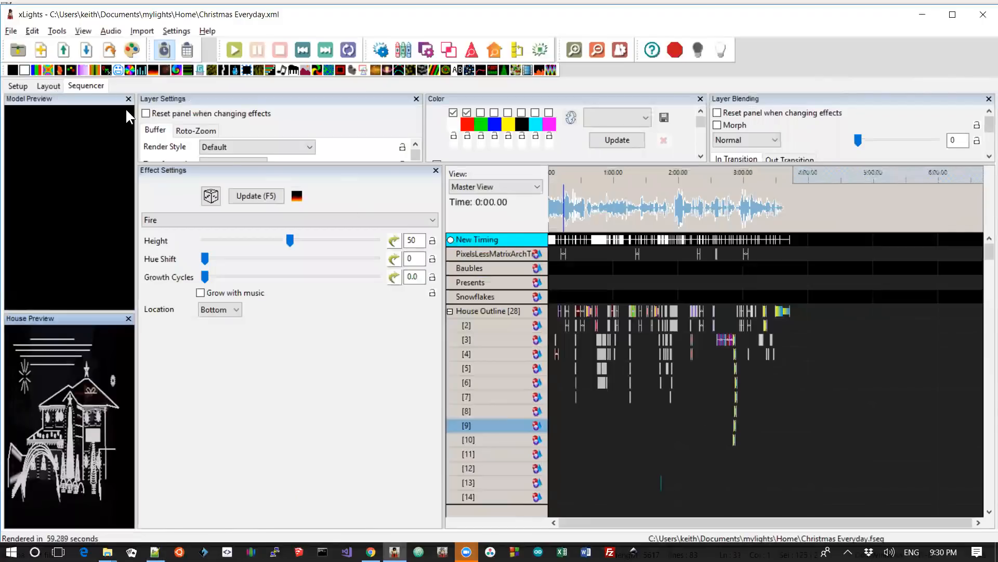
pyautogui.click(48, 86)
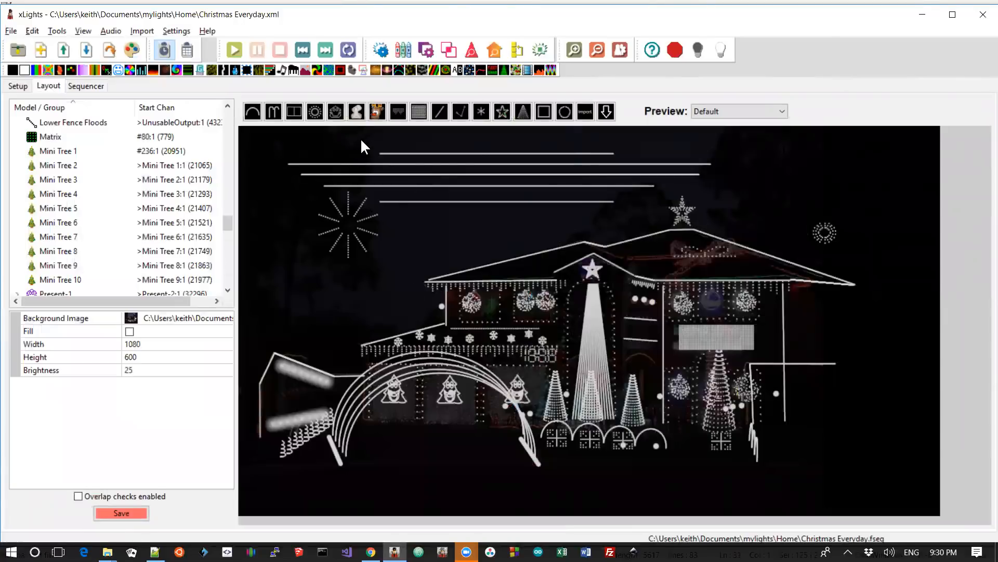
pyautogui.click(502, 111)
pyautogui.moveTo(300, 306); pyautogui.dragTo(322, 293)
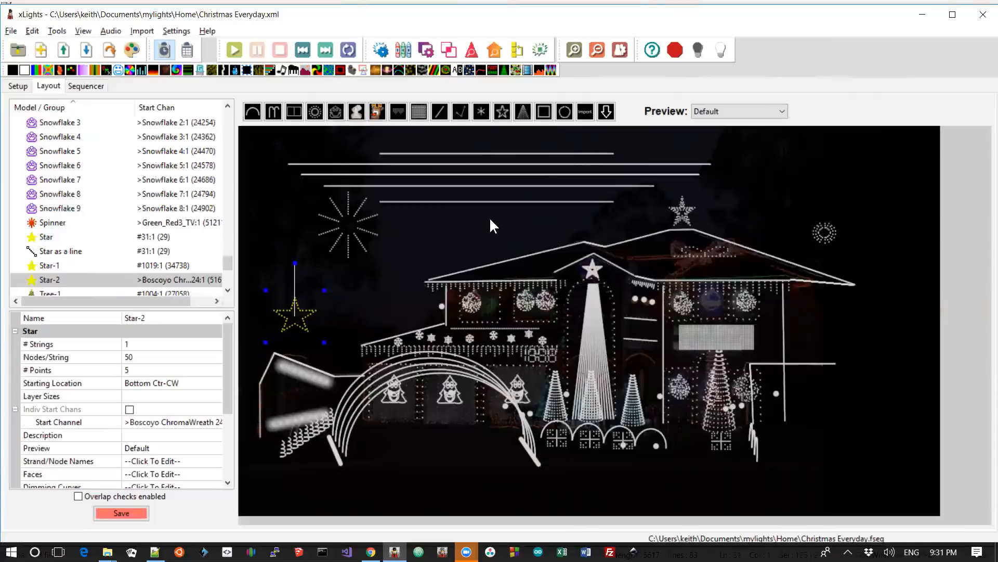
# Sort the model list by start channel, select Star-2 and resize the channel columns to inspect its start and end channels.
pyautogui.click(160, 109)
pyautogui.moveTo(228, 264); pyautogui.dragTo(230, 280)
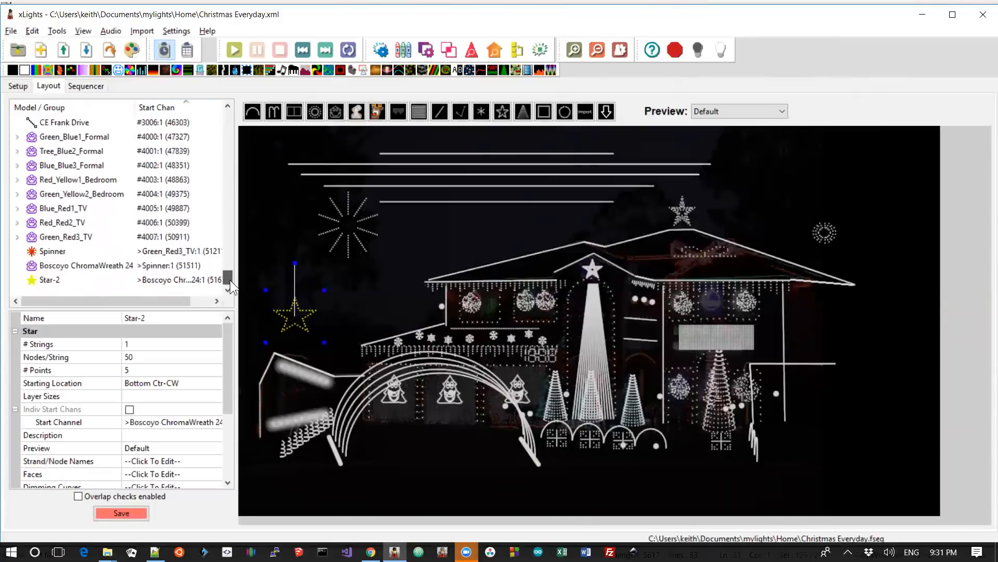
pyautogui.click(165, 279)
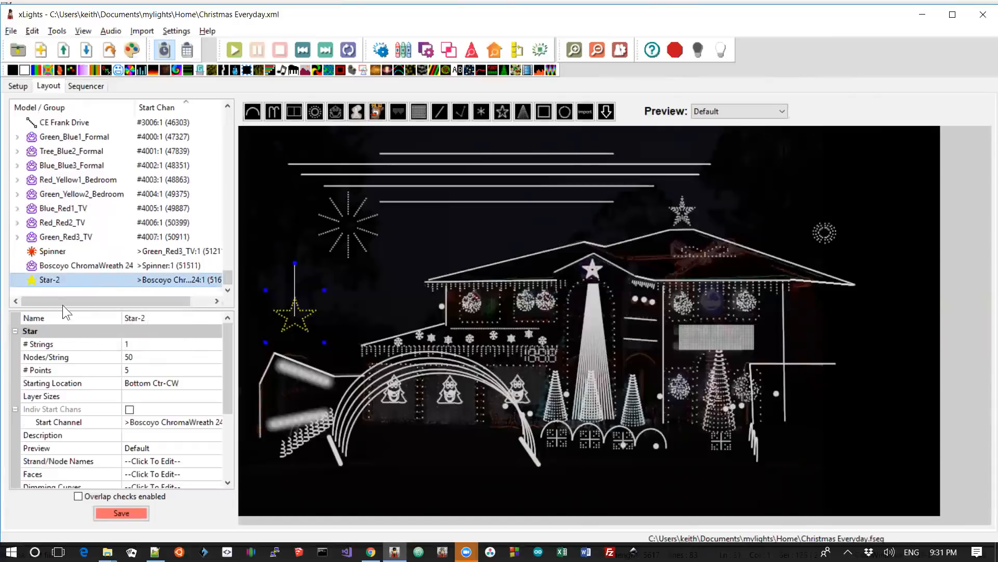
pyautogui.moveTo(67, 300); pyautogui.dragTo(99, 301)
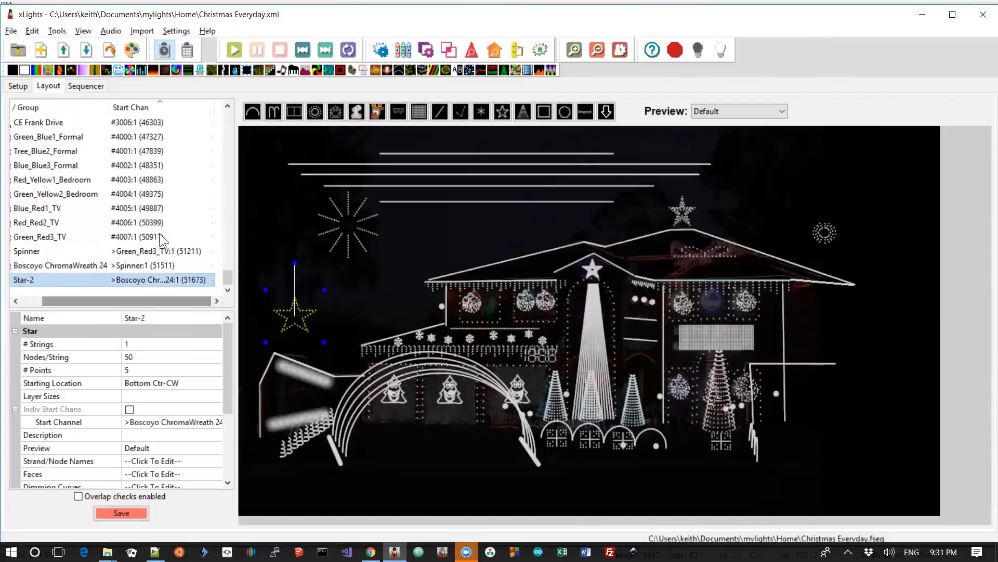
pyautogui.moveTo(210, 112); pyautogui.dragTo(89, 107)
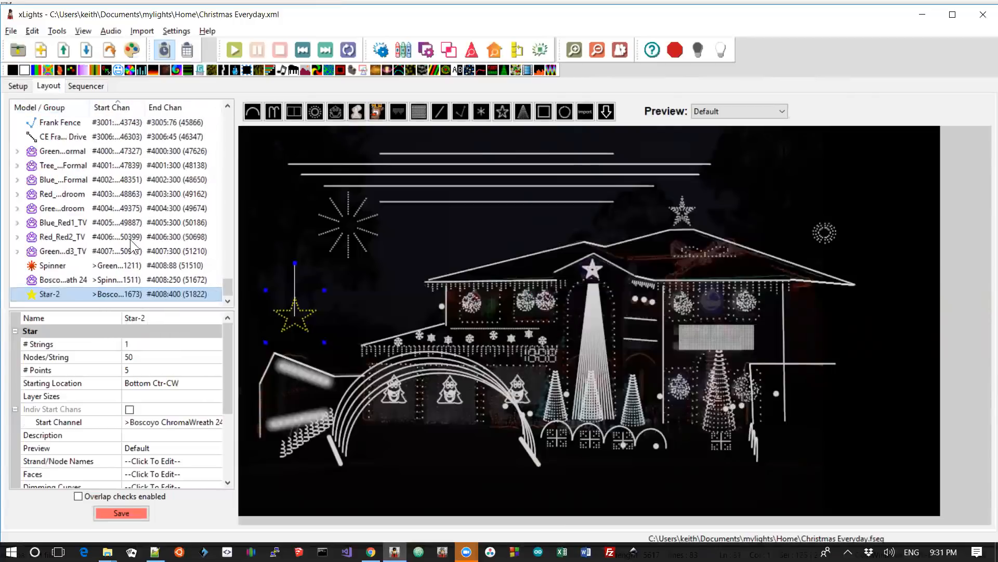
pyautogui.moveTo(187, 282)
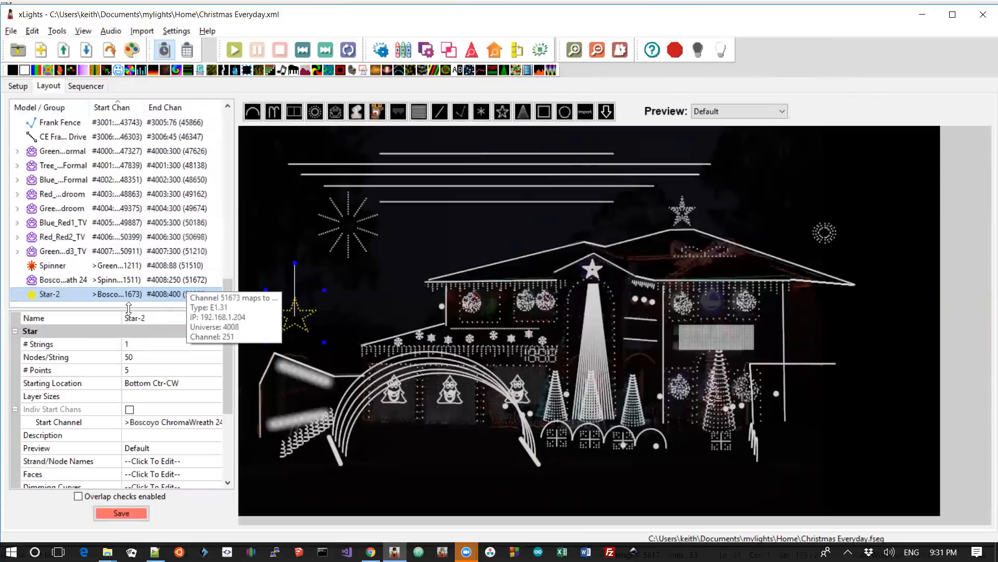
pyautogui.moveTo(130, 299)
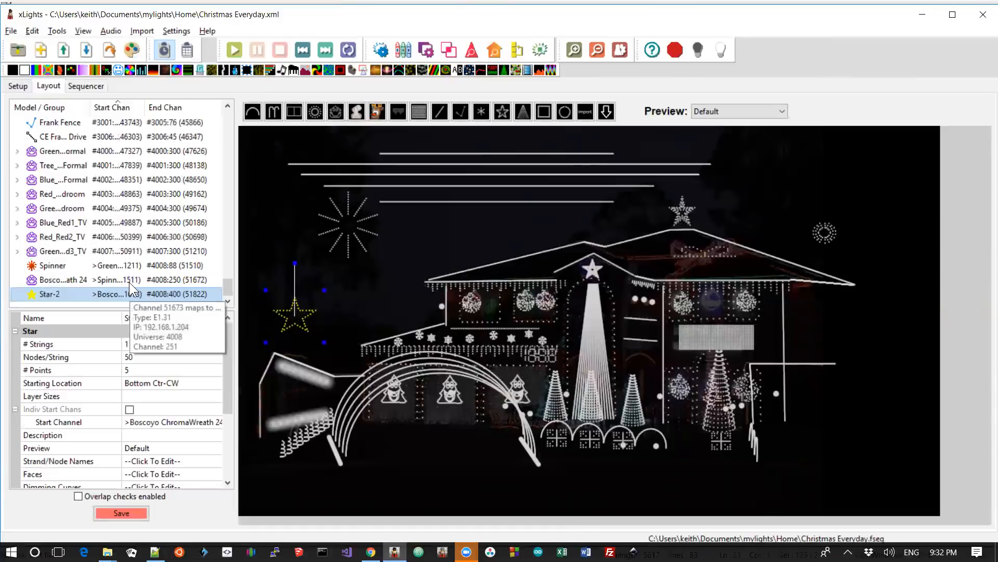
pyautogui.moveTo(146, 107); pyautogui.dragTo(188, 110)
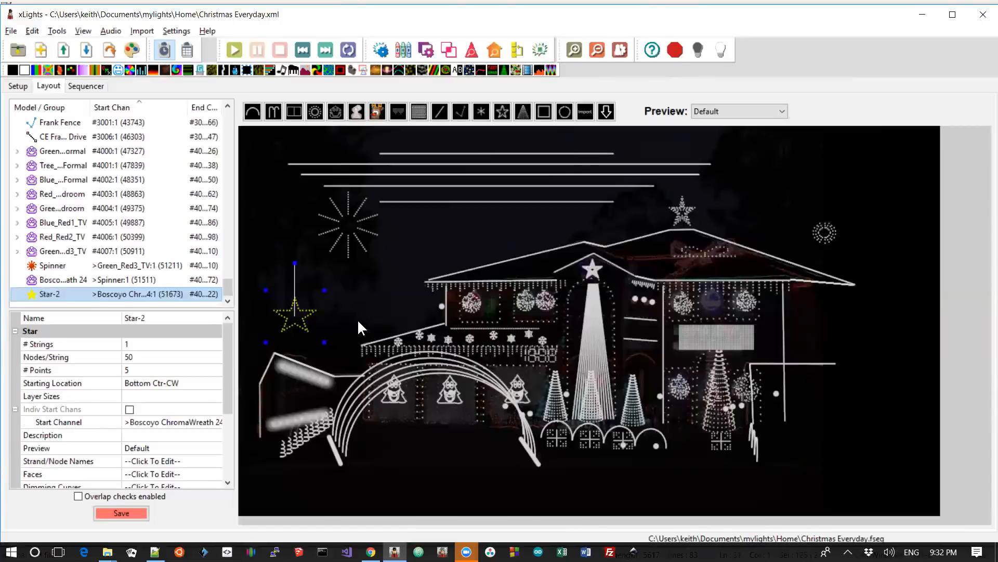
# Switch to the release notes in Notepad++ and highlight the 2018.3 "Add an image model" line.
pyautogui.hotkey('alt', 'Tab')
pyautogui.press('Down')
pyautogui.press('Up')
pyautogui.press('Up')
pyautogui.press('Up')
pyautogui.hotkey('shift', 'Down')
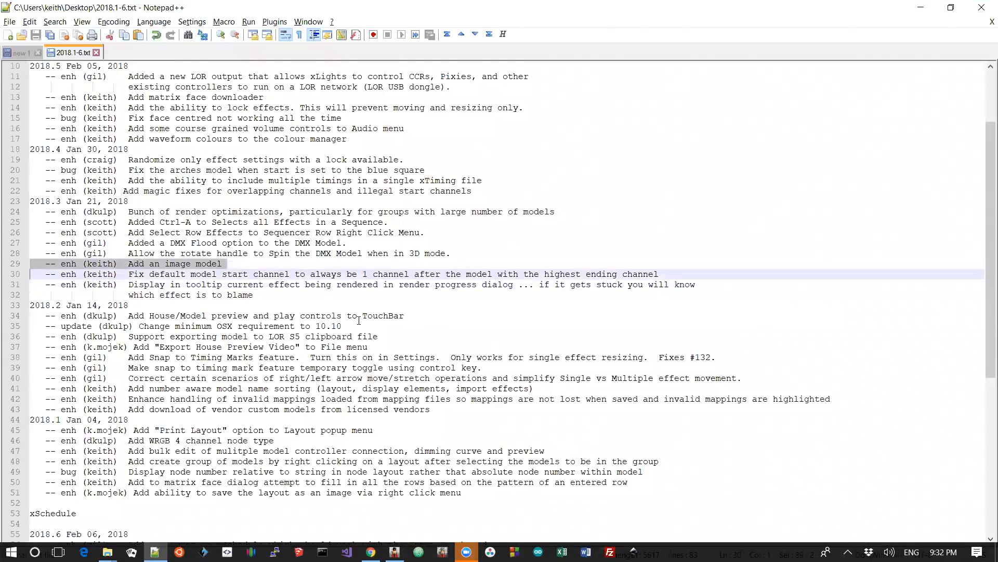
# Switch to xLights and draw a new Image model in the sky just above the small circle model.
pyautogui.hotkey('alt', 'Tab')
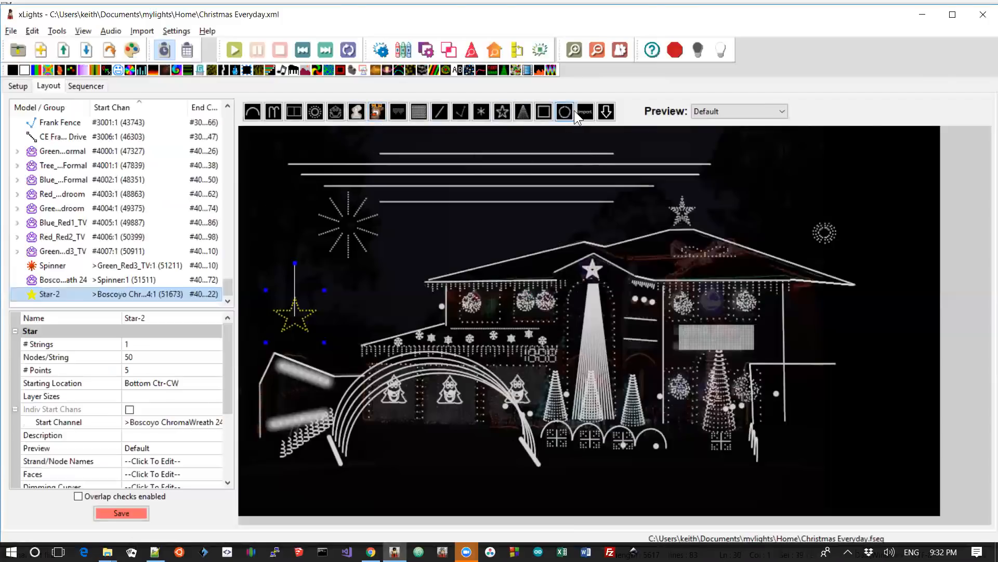
pyautogui.click(377, 112)
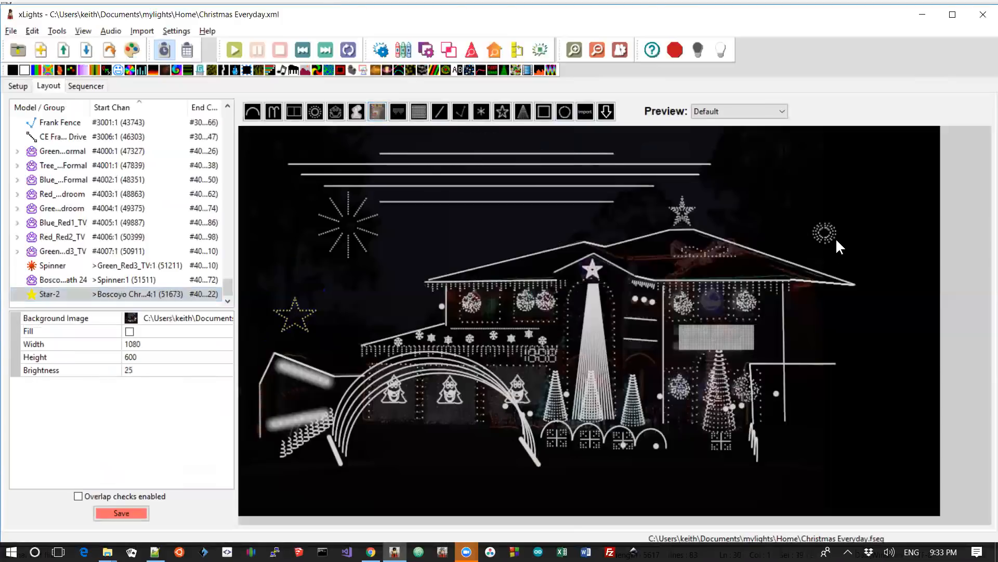
pyautogui.moveTo(773, 222); pyautogui.dragTo(827, 170)
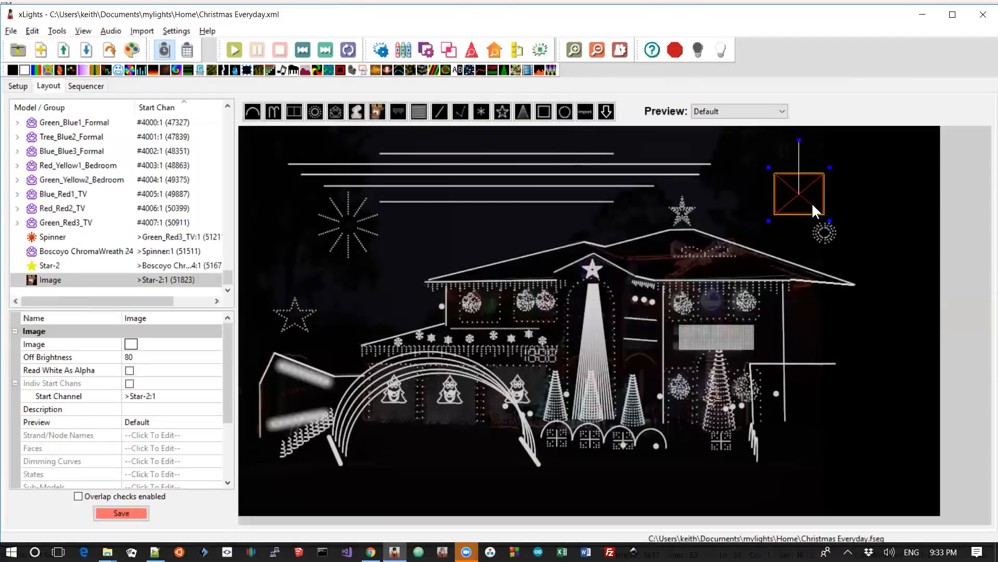
# Assign Santa.png from the Images folder as the picture of the new Image model.
pyautogui.click(131, 345)
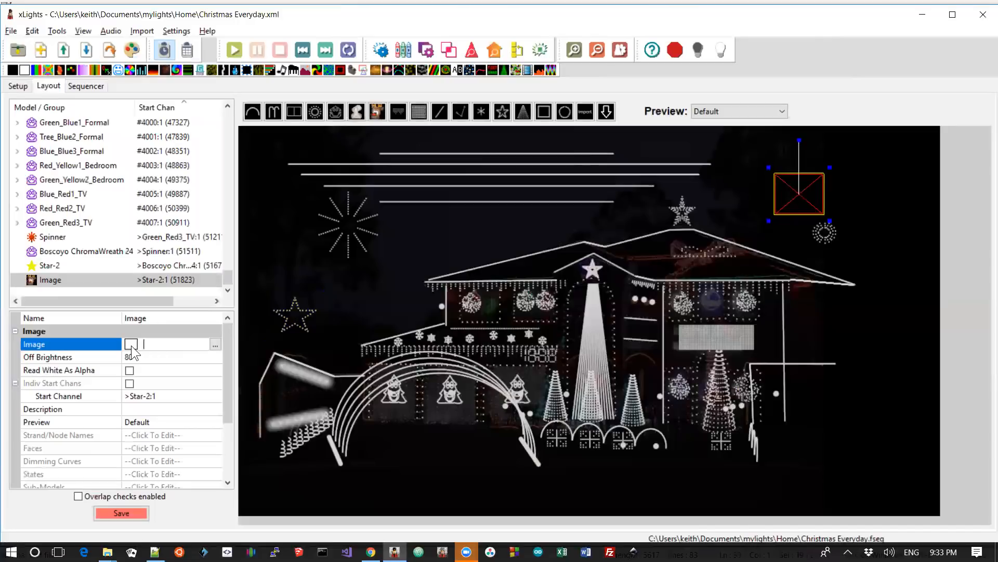
pyautogui.click(214, 346)
pyautogui.doubleClick(152, 210)
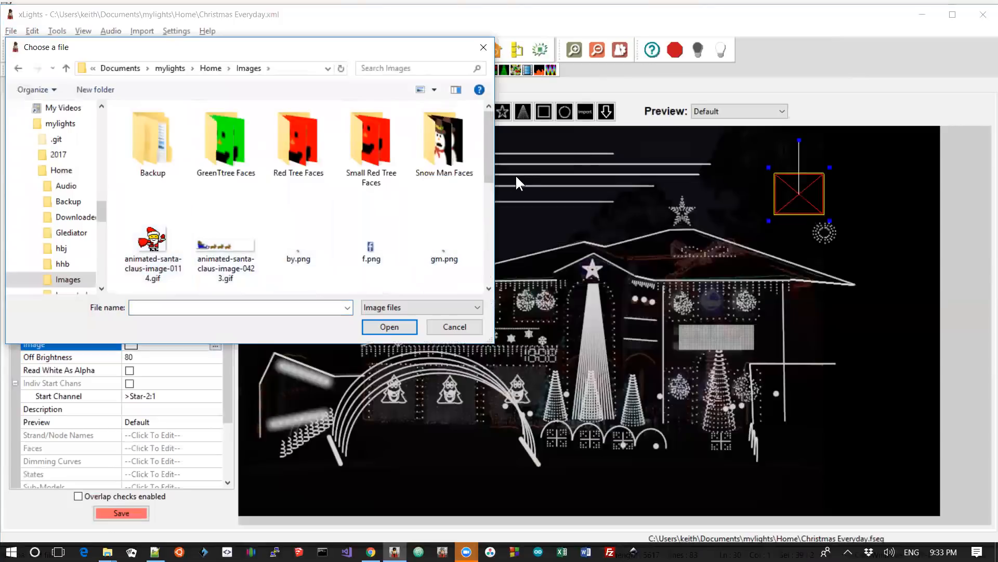
pyautogui.moveTo(488, 154); pyautogui.dragTo(494, 238)
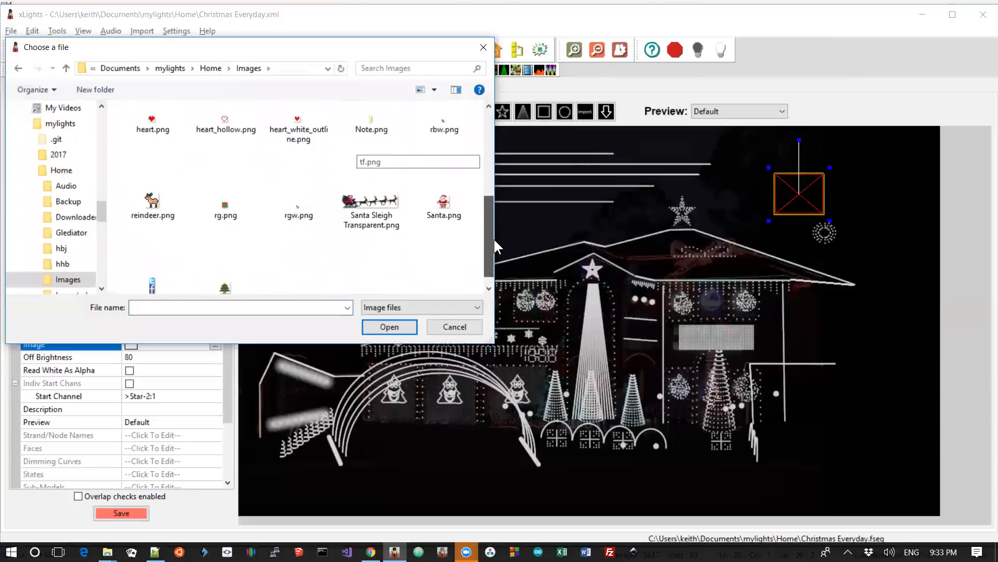
pyautogui.doubleClick(451, 203)
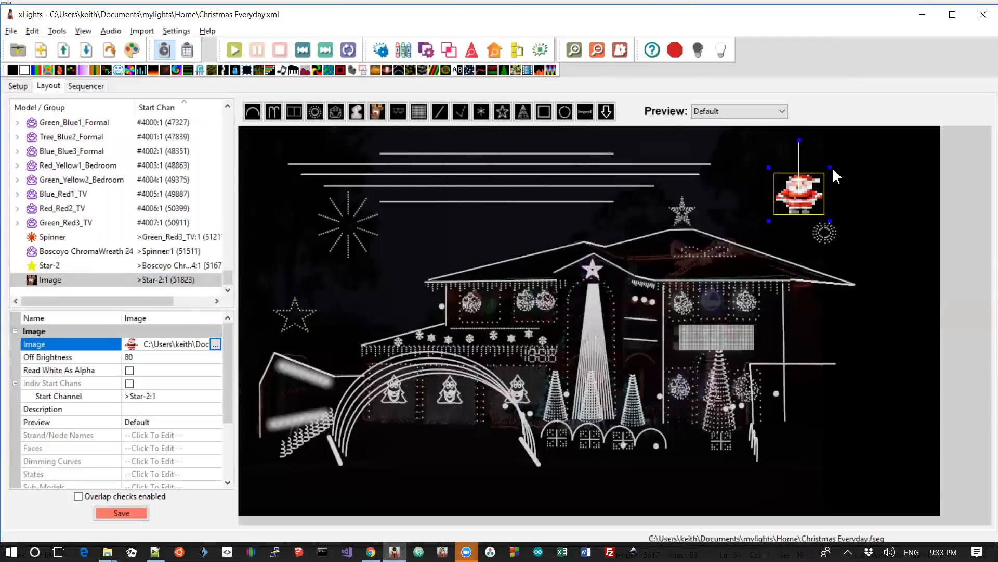
# Enlarge the Santa image model slightly and move it to the upper corner of the sky, leaving it selected.
pyautogui.moveTo(831, 168); pyautogui.dragTo(872, 174)
pyautogui.click(812, 188)
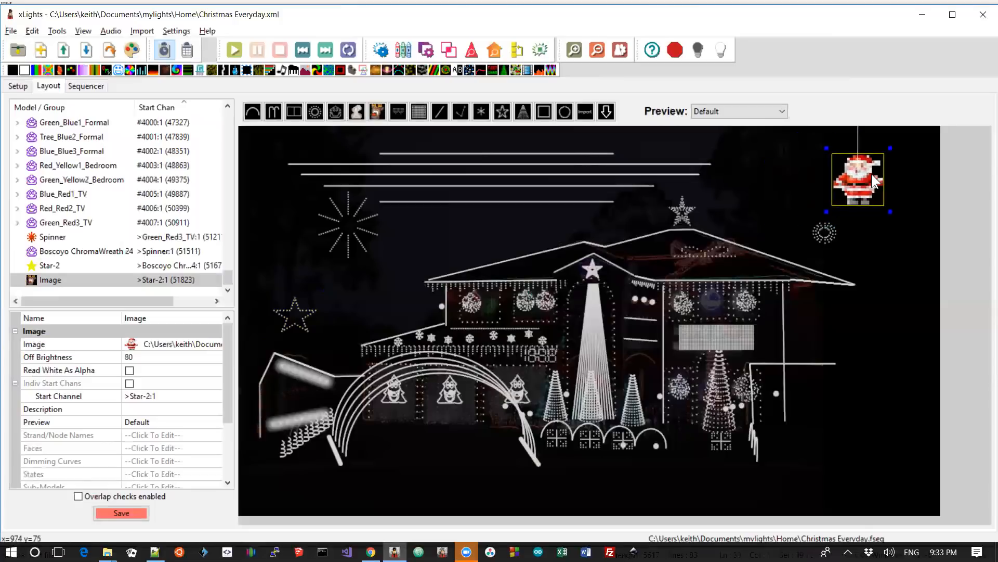
pyautogui.click(796, 184)
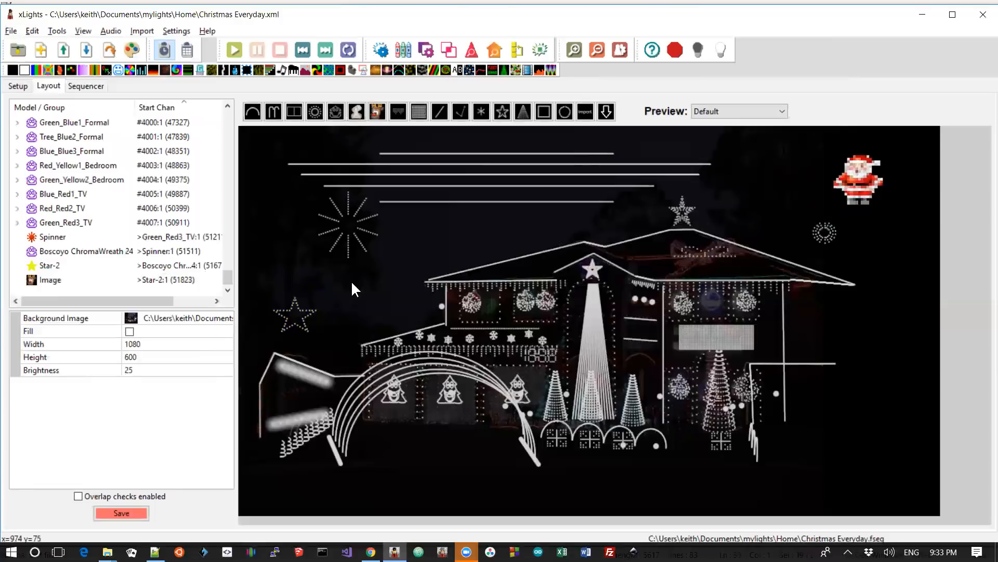
pyautogui.click(867, 182)
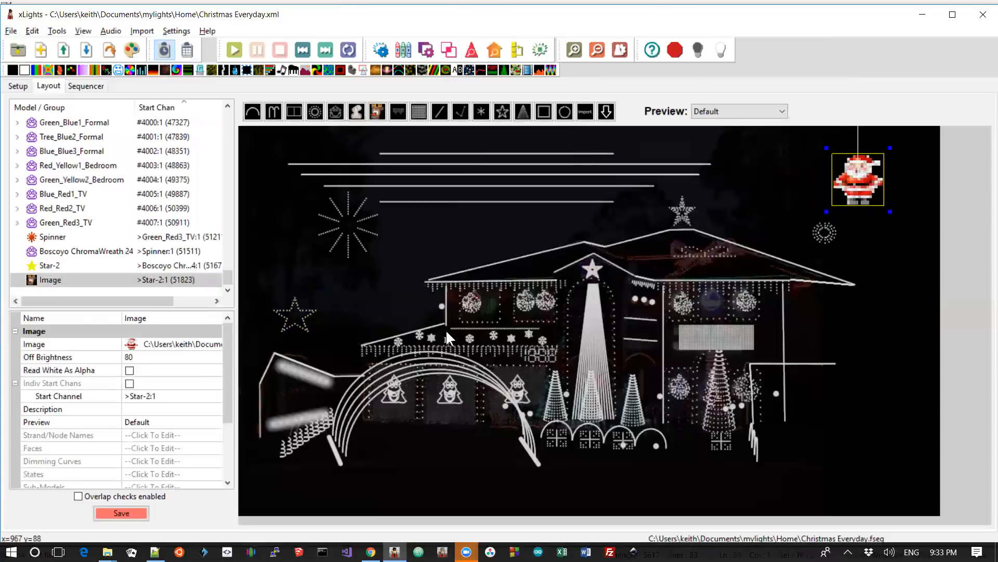
# Examine the String Type options offered for the Santa image model without changing the type.
pyautogui.click(224, 438)
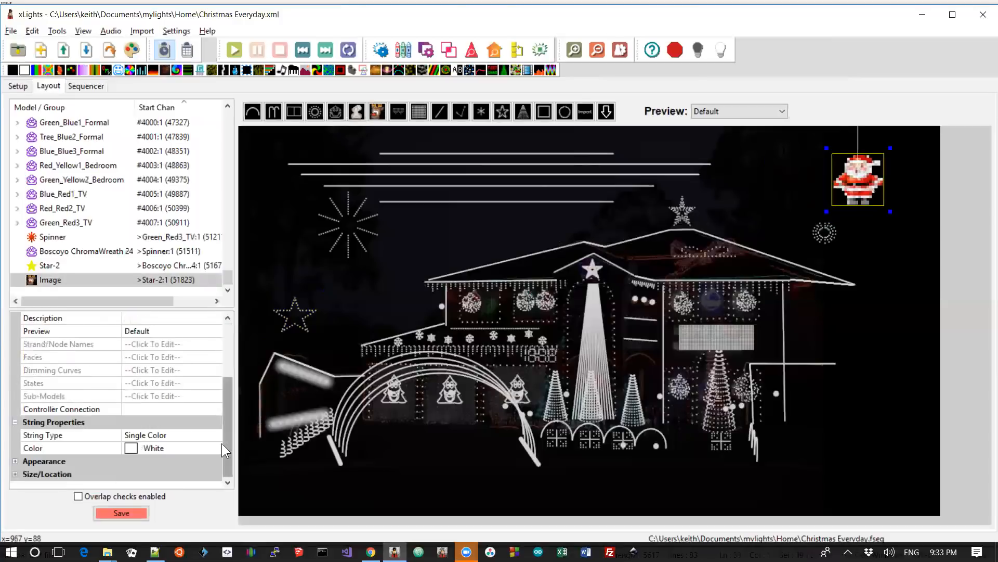
pyautogui.click(134, 433)
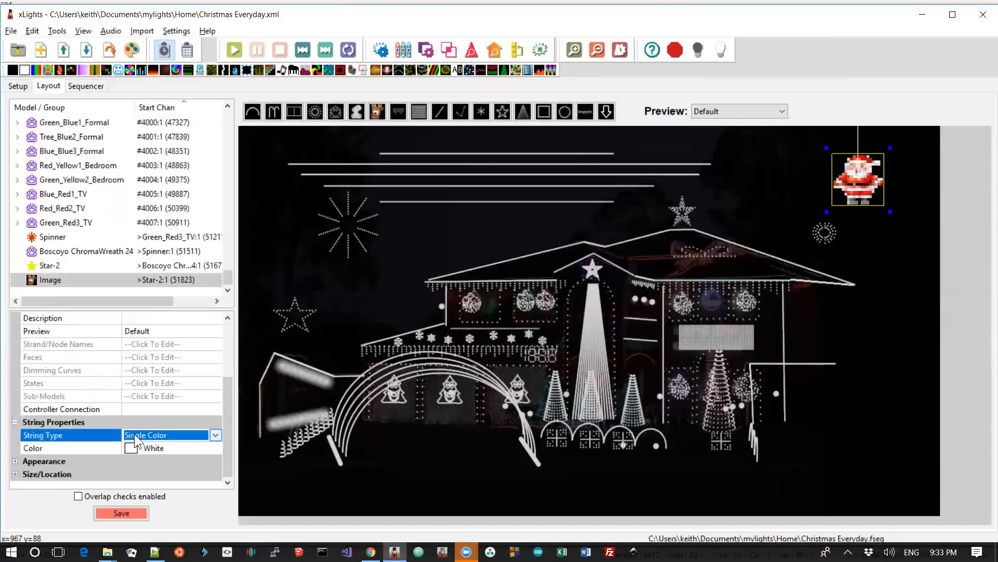
pyautogui.click(217, 433)
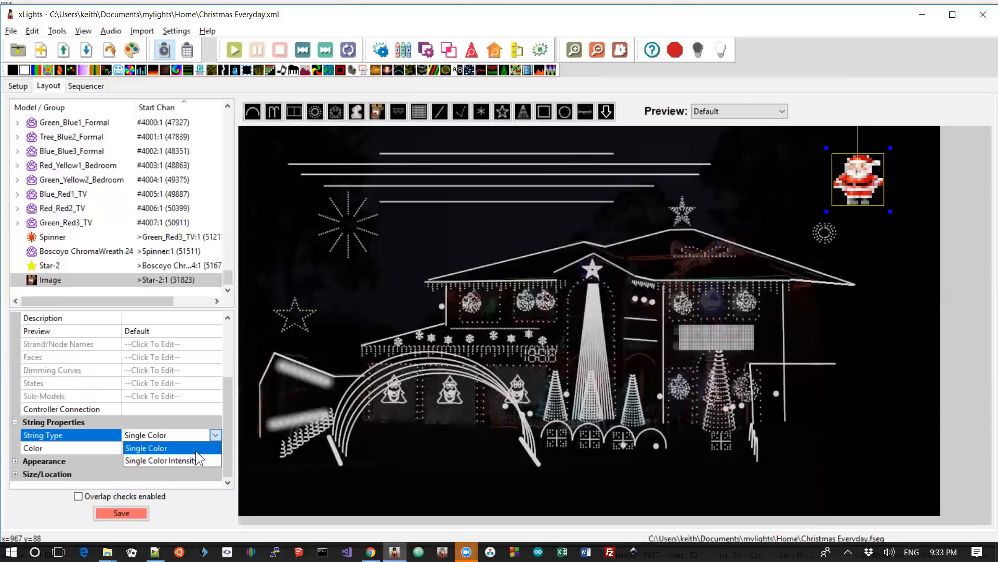
pyautogui.click(885, 235)
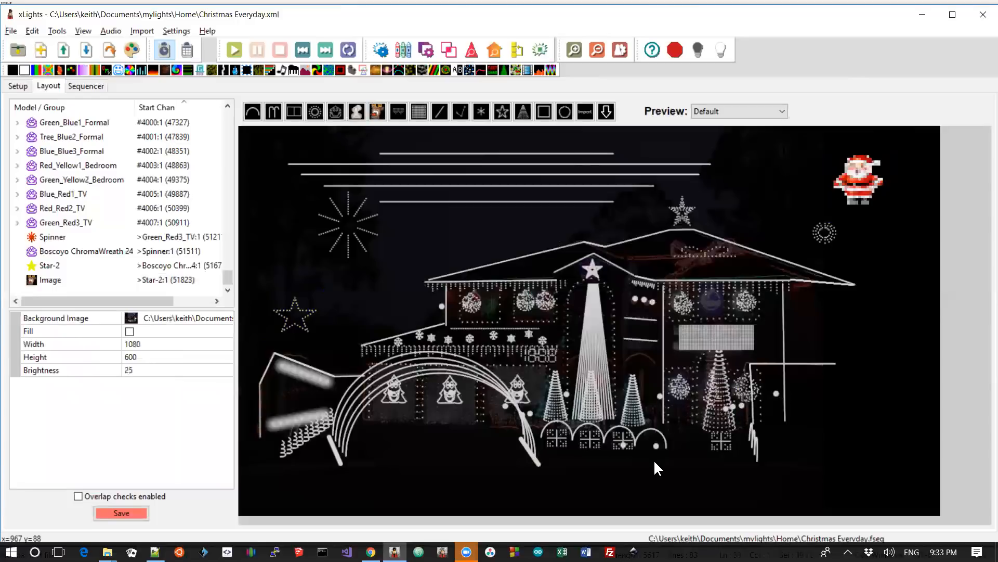
# Move the Santa image model down to ground level beside the house, and compare it with the single-node Blowup Santa model.
pyautogui.moveTo(867, 176); pyautogui.dragTo(835, 408)
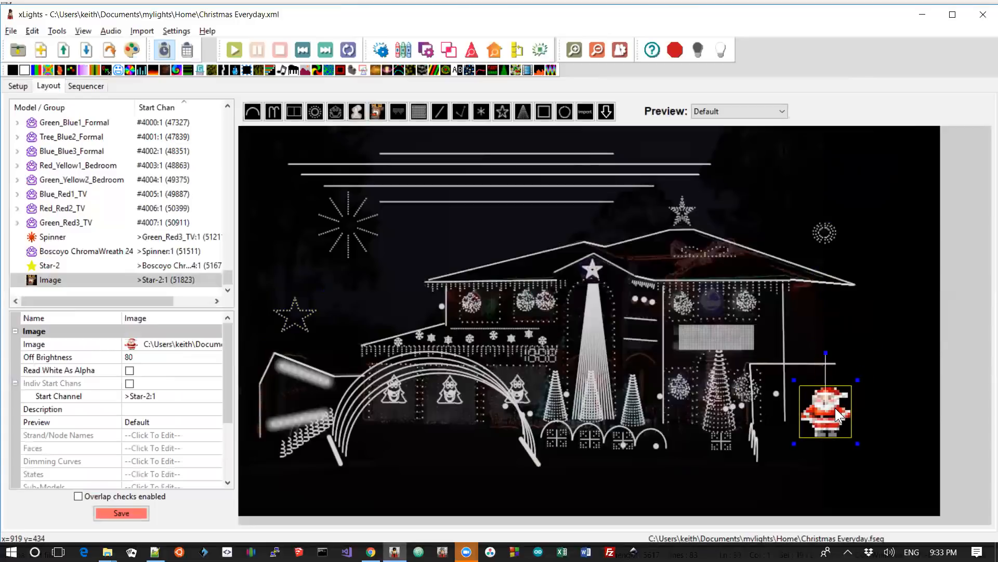
pyautogui.click(777, 394)
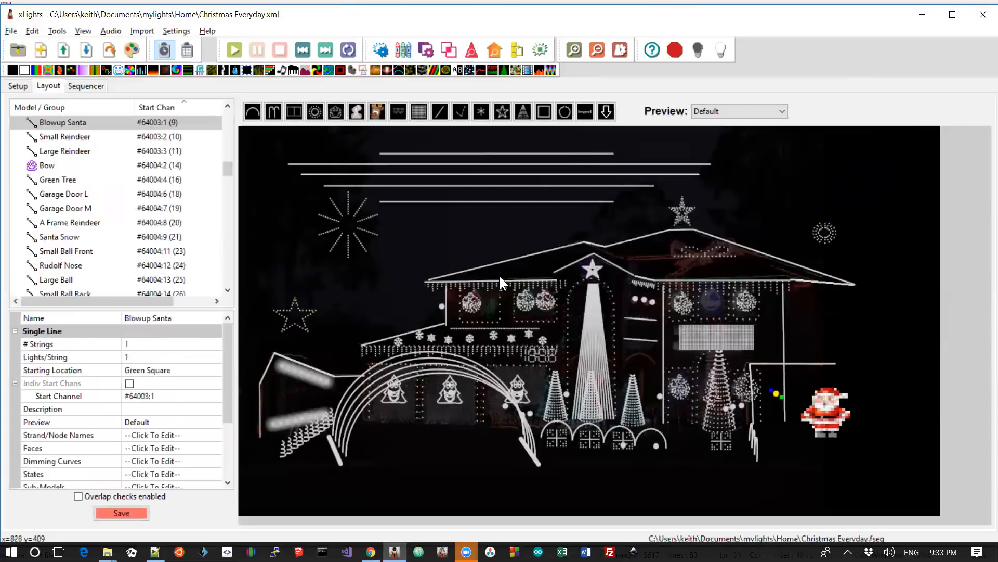
pyautogui.click(835, 419)
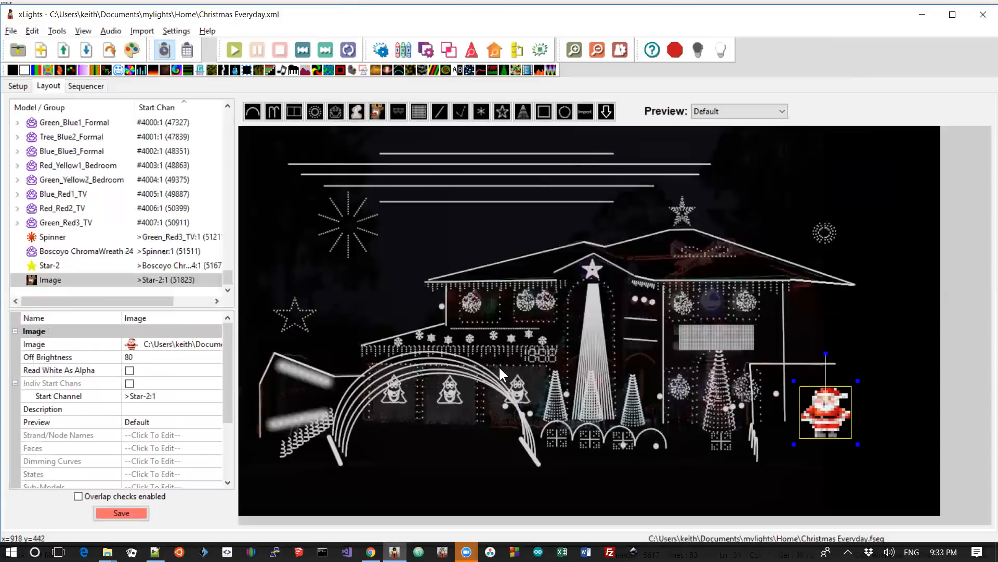
# Create a new sequence with the default settings and locate the Image model's row in the sequencer.
pyautogui.click(41, 50)
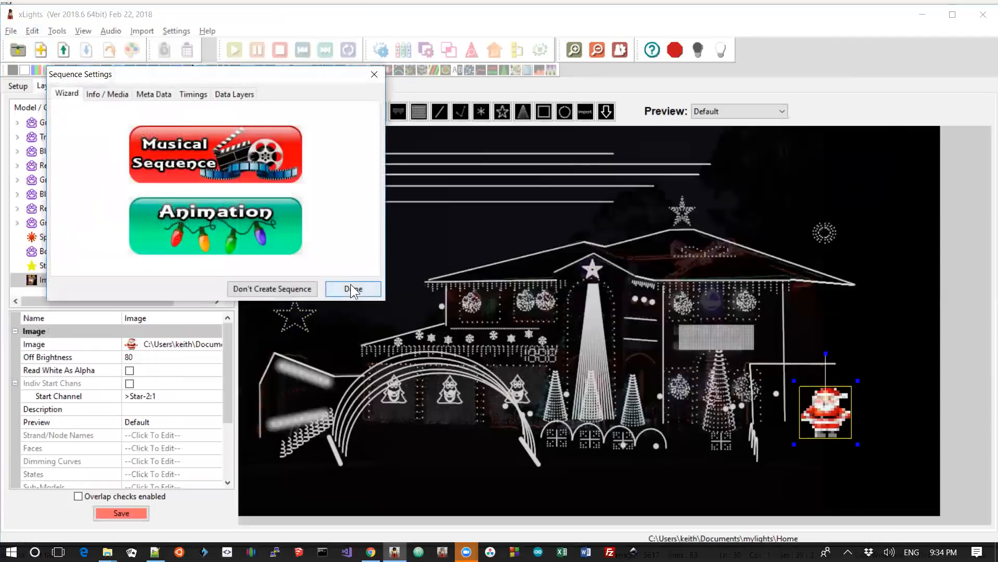
pyautogui.click(352, 288)
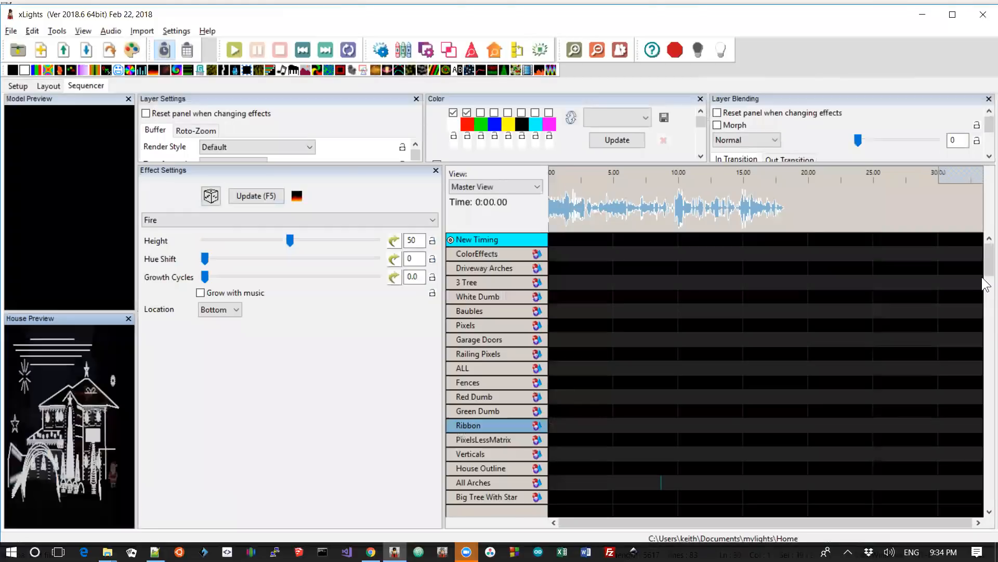
pyautogui.moveTo(988, 260); pyautogui.dragTo(984, 518)
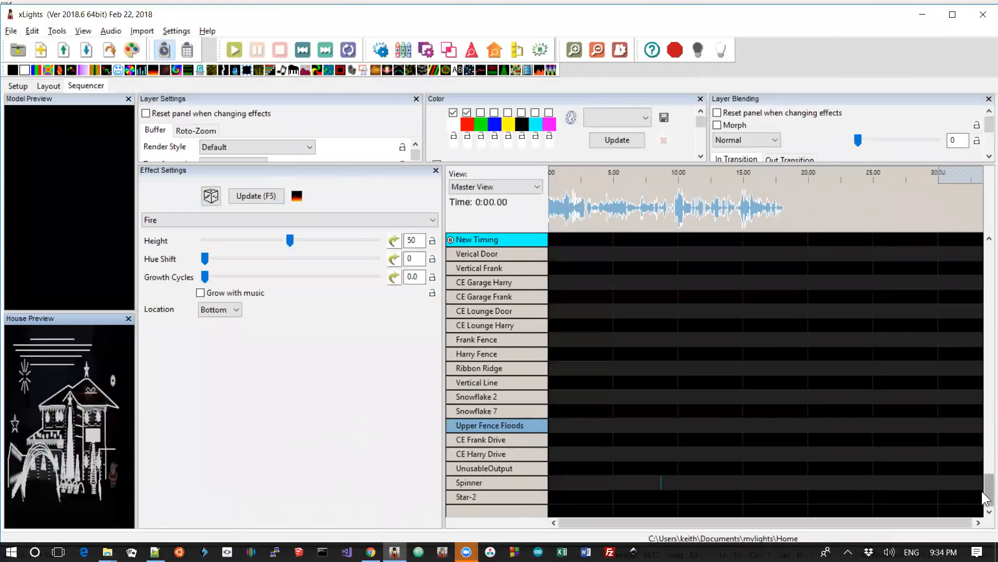
pyautogui.moveTo(986, 498); pyautogui.dragTo(971, 311)
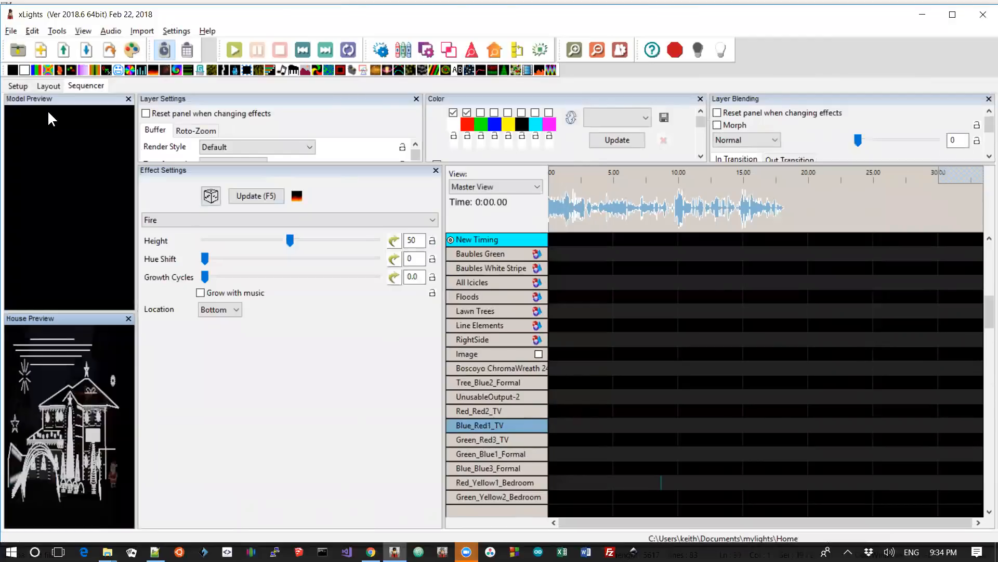
# Add an On effect near 5 seconds on the Image row, about 3 seconds long, with start intensity 0 and cycle count 4.
pyautogui.moveTo(25, 69)
pyautogui.mouseDown()
pyautogui.moveTo(453, 287)
pyautogui.moveTo(605, 333)
pyautogui.moveTo(616, 359)
pyautogui.mouseUp()
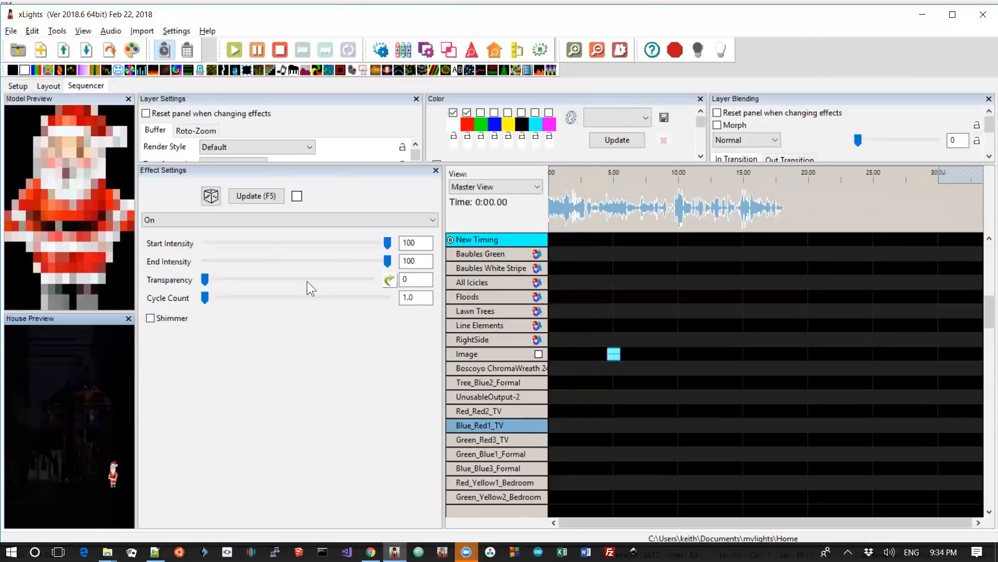
pyautogui.moveTo(388, 242); pyautogui.dragTo(150, 257)
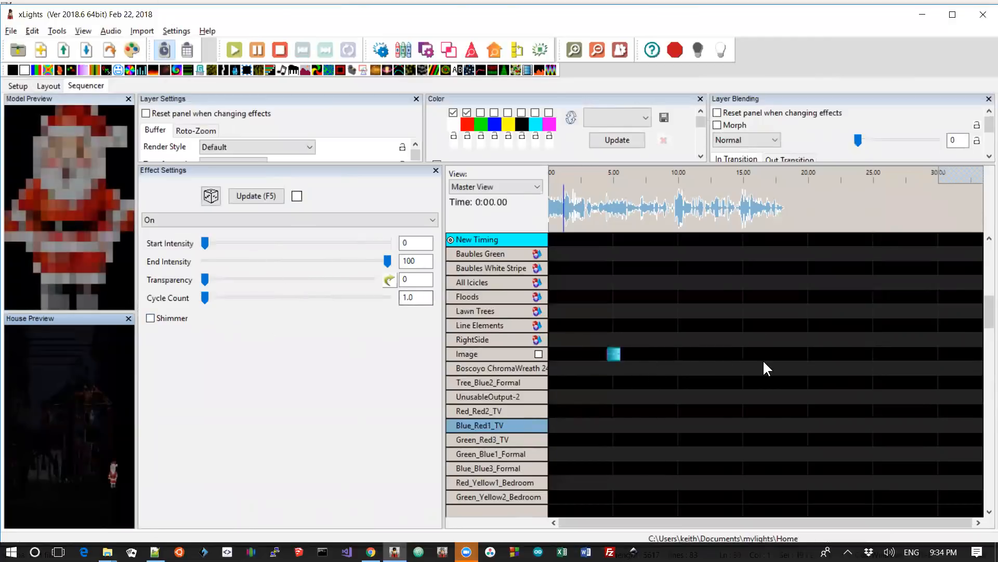
pyautogui.click(618, 352)
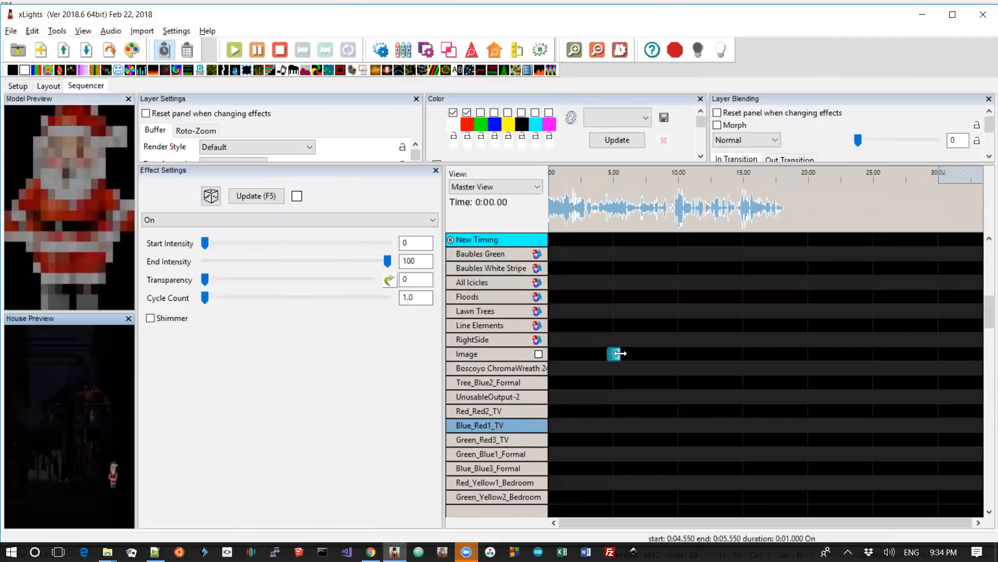
pyautogui.moveTo(645, 353); pyautogui.dragTo(649, 353)
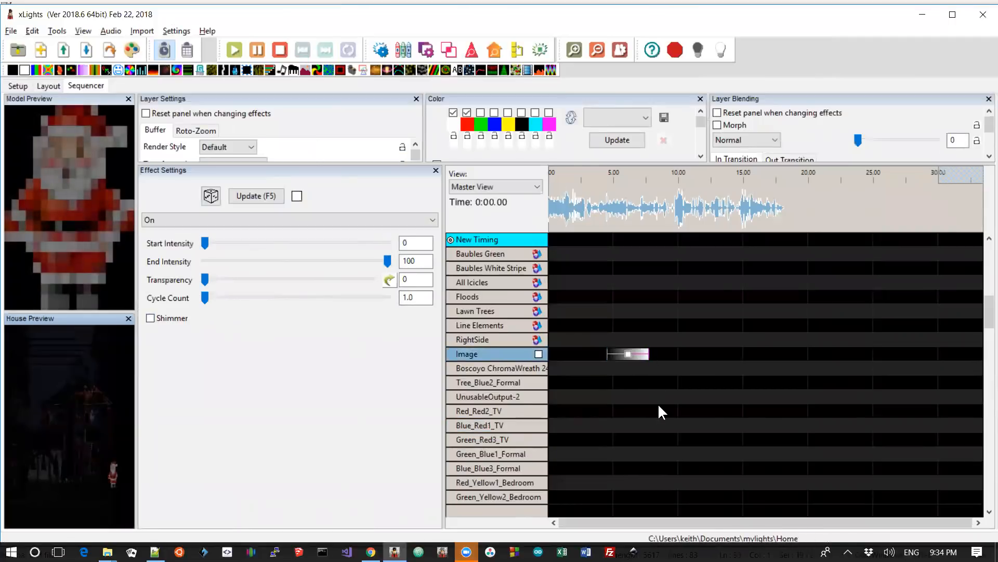
pyautogui.click(265, 298)
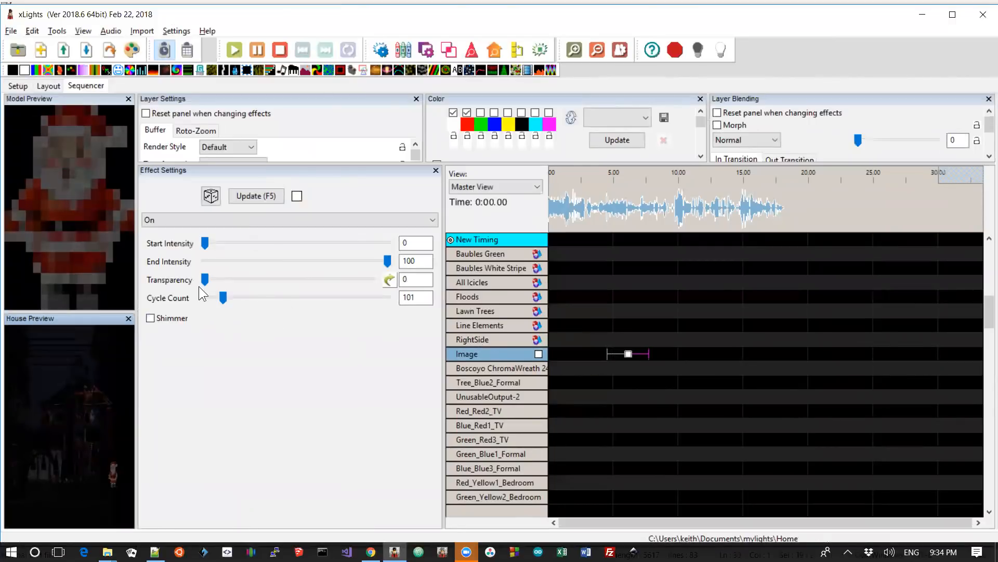
pyautogui.moveTo(216, 296); pyautogui.dragTo(207, 296)
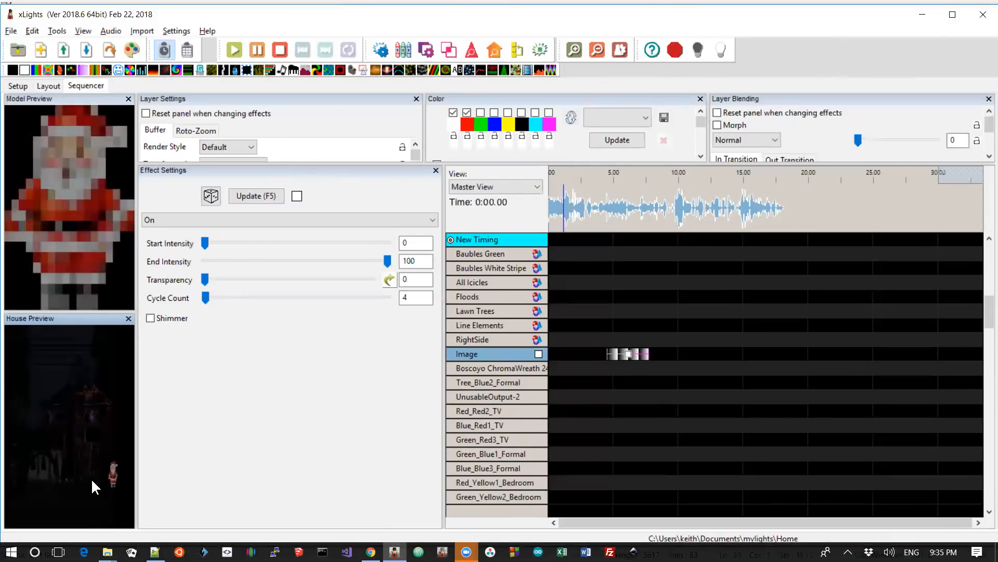
# Deselect the Santa image in the layout, and highlight the Notepad++ release note about spinning the DMX Model in 3D mode.
pyautogui.click(48, 85)
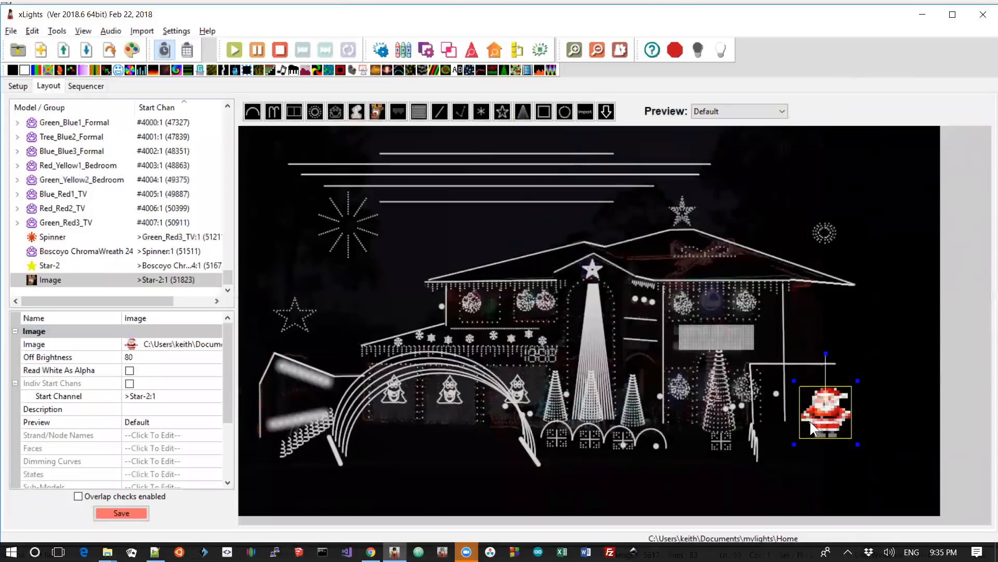
pyautogui.click(853, 343)
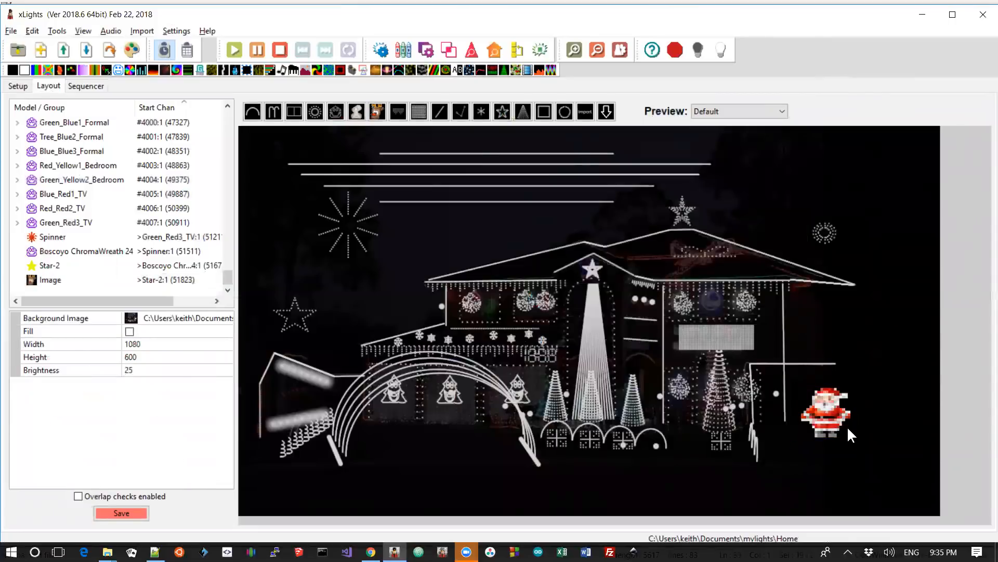
pyautogui.hotkey('alt', 'Tab')
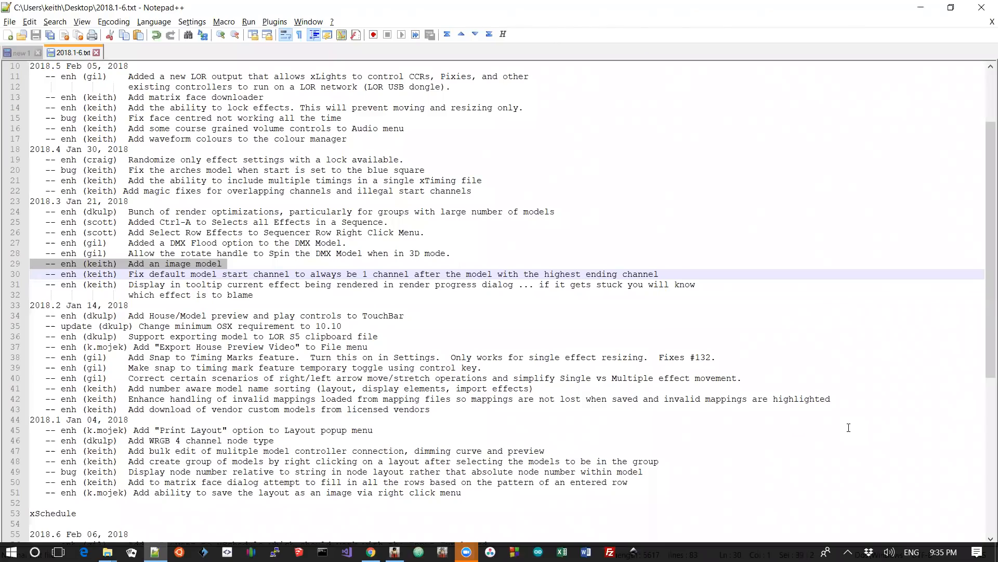
pyautogui.press('Up')
pyautogui.press('Up')
pyautogui.press('Down')
pyautogui.press('Up')
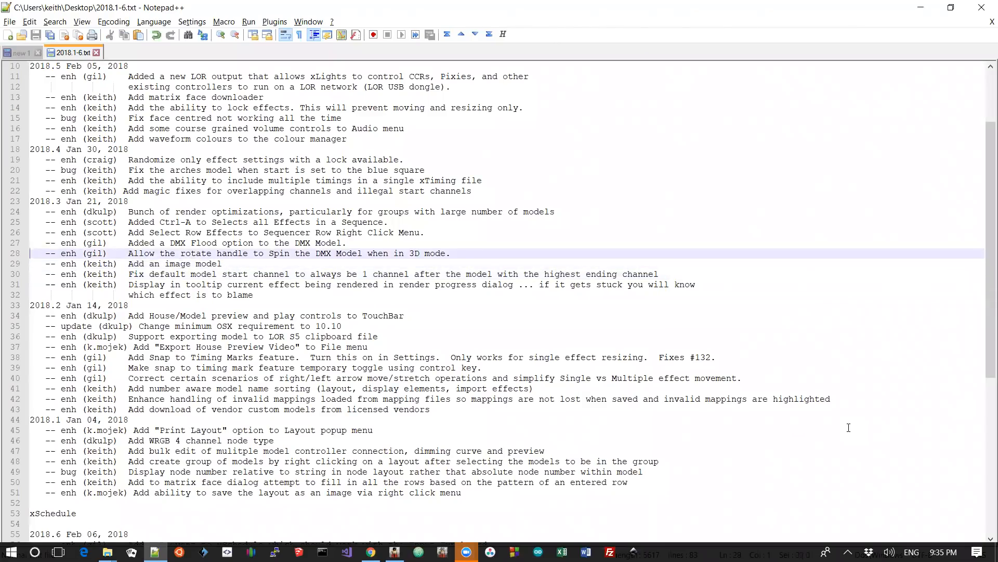
pyautogui.hotkey('shift', 'Down')
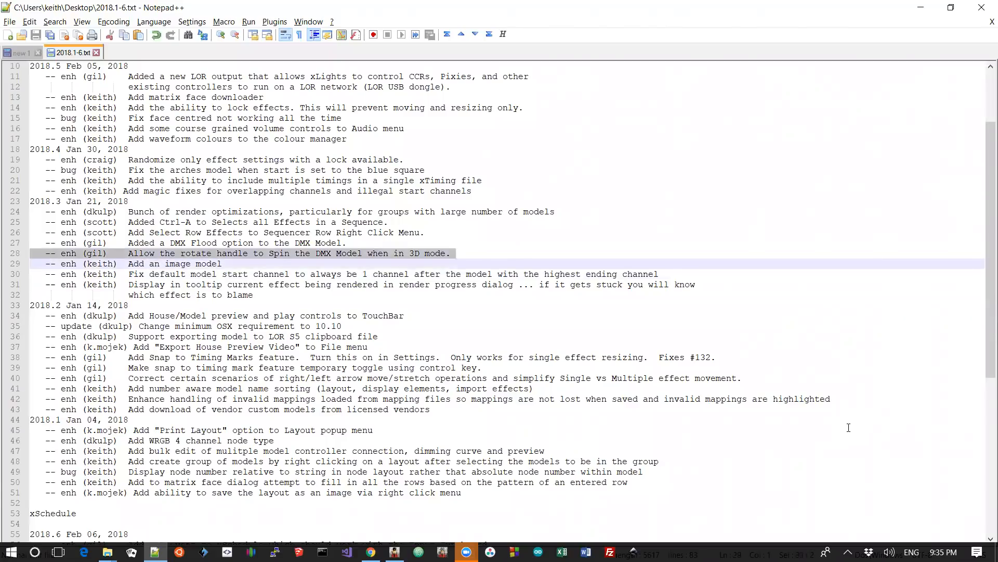
# Switch to xLights and add a DMX model in the sky's upper corner above the wreath, with DMX Style Moving Head 3D.
pyautogui.hotkey('alt', 'Tab')
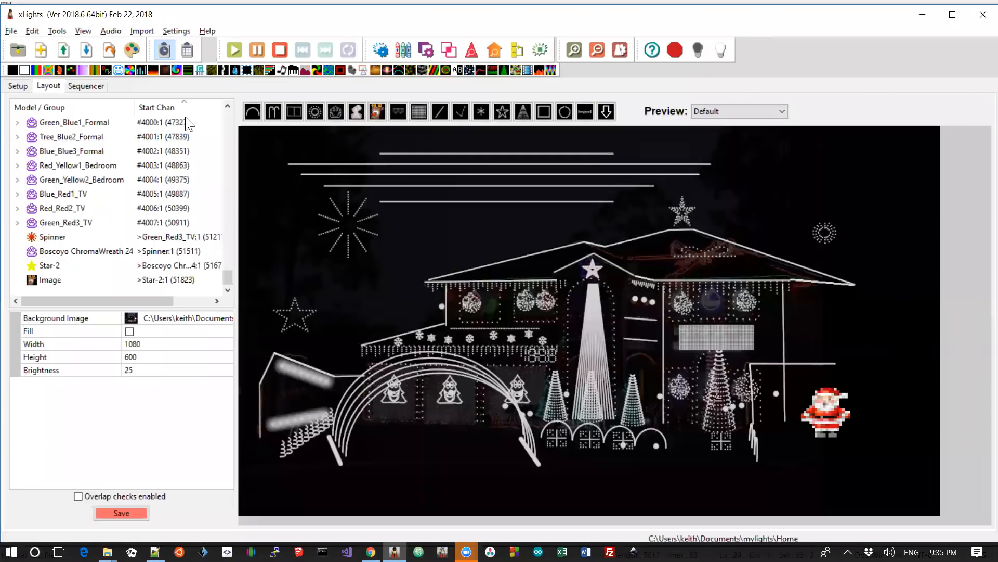
pyautogui.click(357, 111)
pyautogui.moveTo(827, 189); pyautogui.dragTo(849, 166)
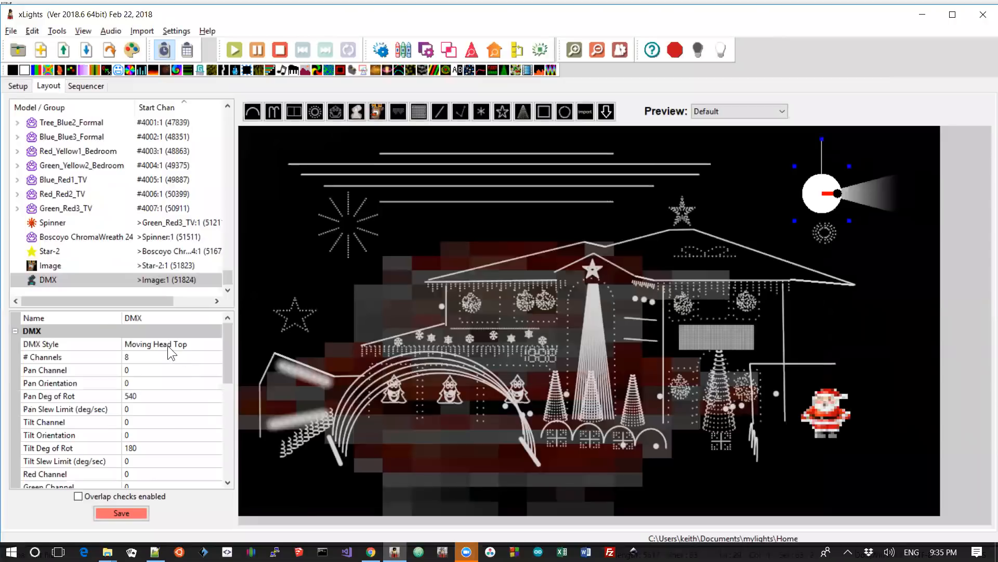
pyautogui.click(167, 346)
pyautogui.click(157, 347)
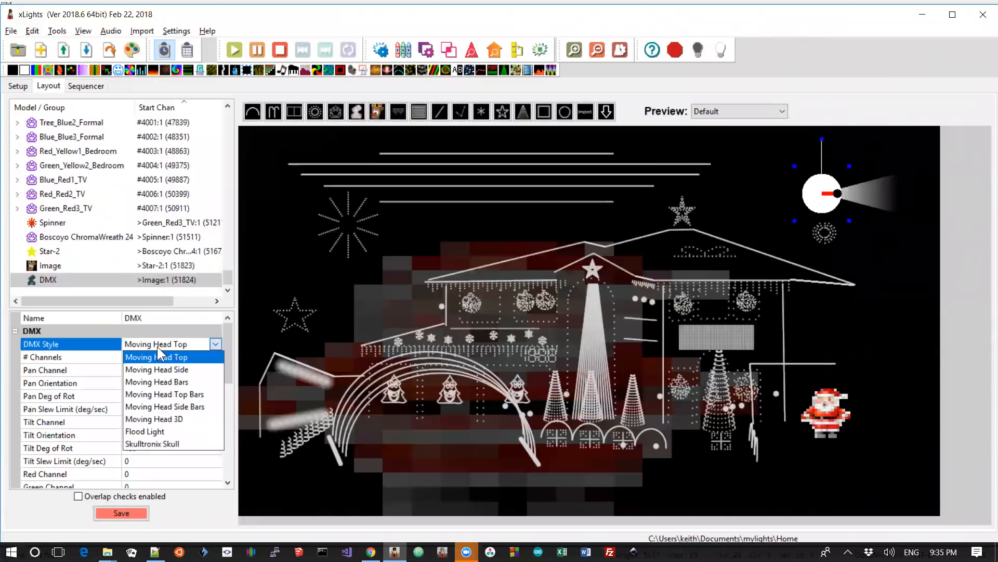
pyautogui.click(158, 419)
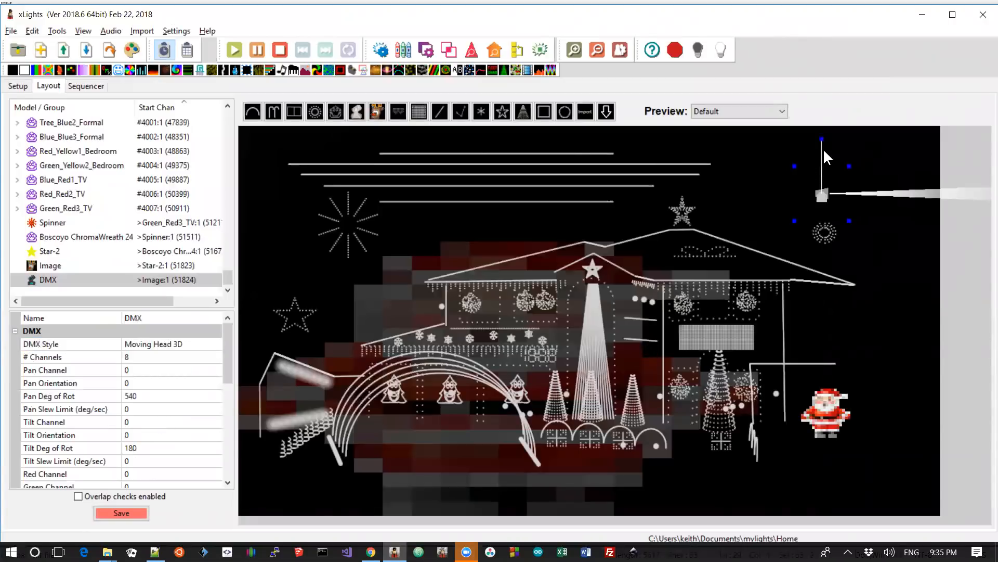
# Spin the DMX moving head counter-clockwise with its rotate handle, and turn it back to nearly upright.
pyautogui.moveTo(822, 147); pyautogui.dragTo(788, 160)
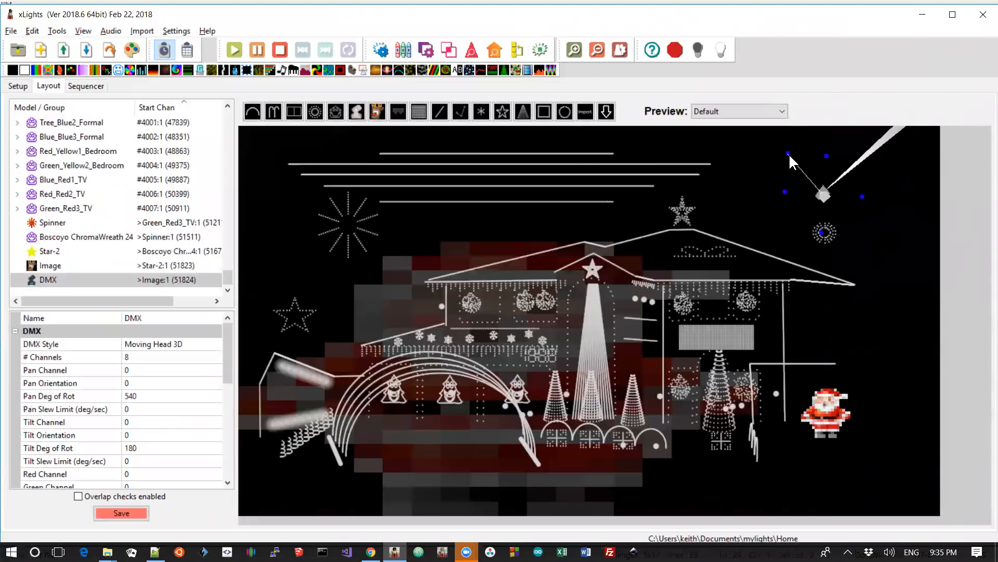
pyautogui.click(788, 154)
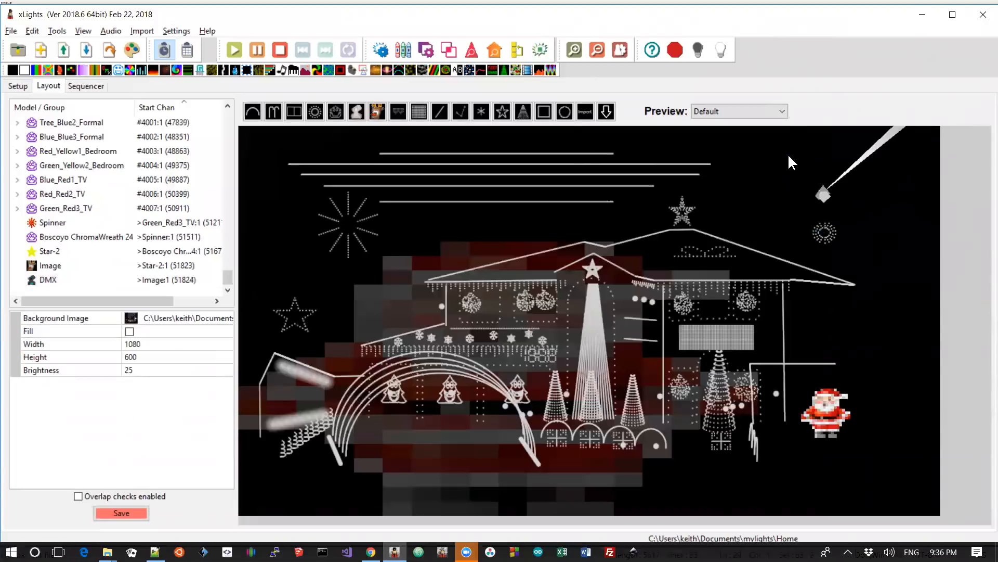
pyautogui.click(822, 194)
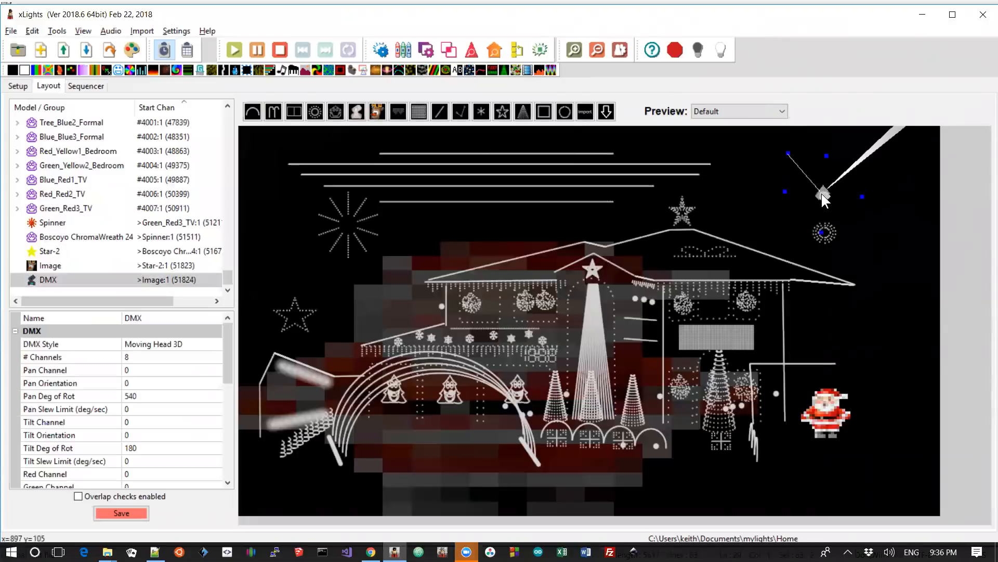
pyautogui.click(789, 154)
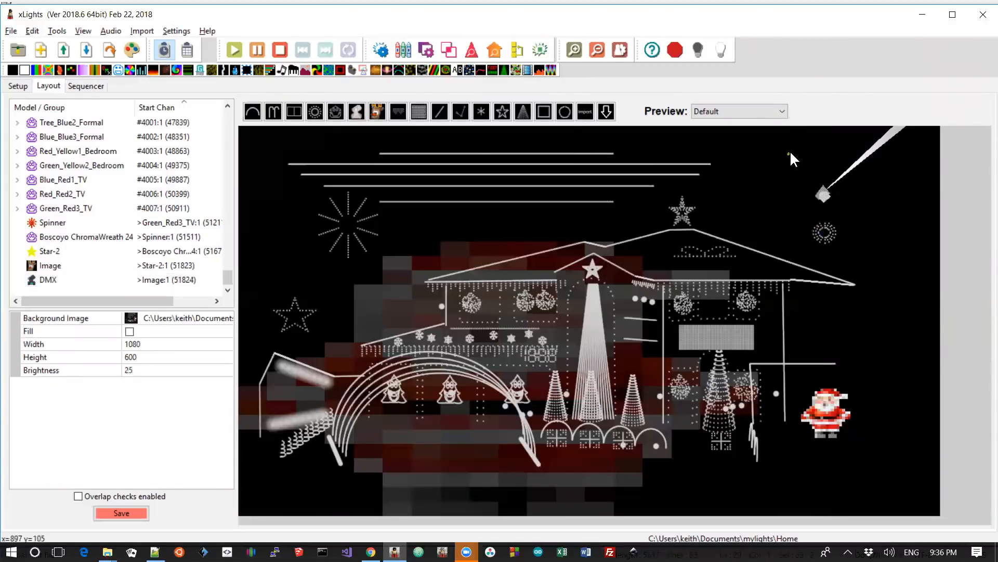
pyautogui.click(823, 194)
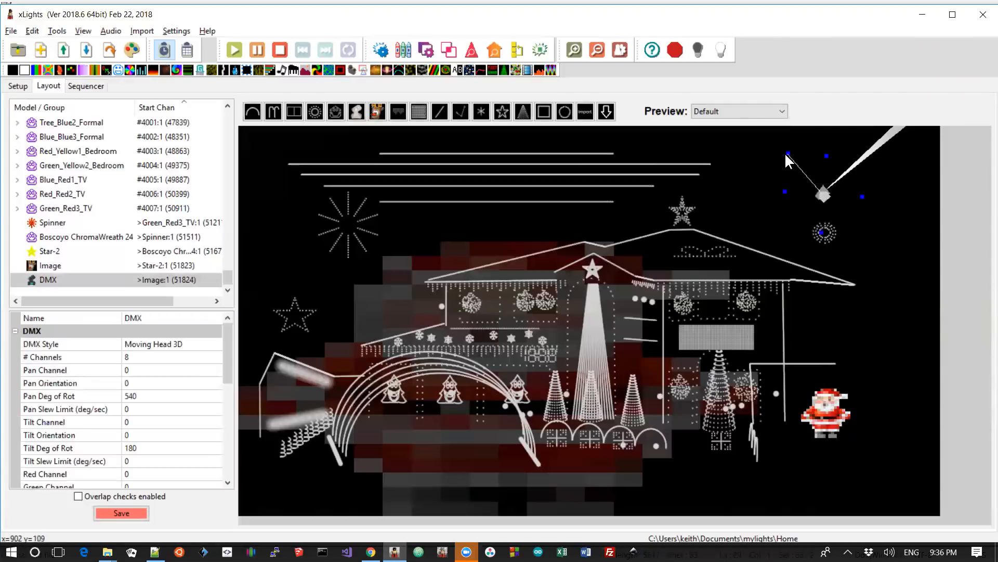
pyautogui.moveTo(789, 155); pyautogui.dragTo(820, 151)
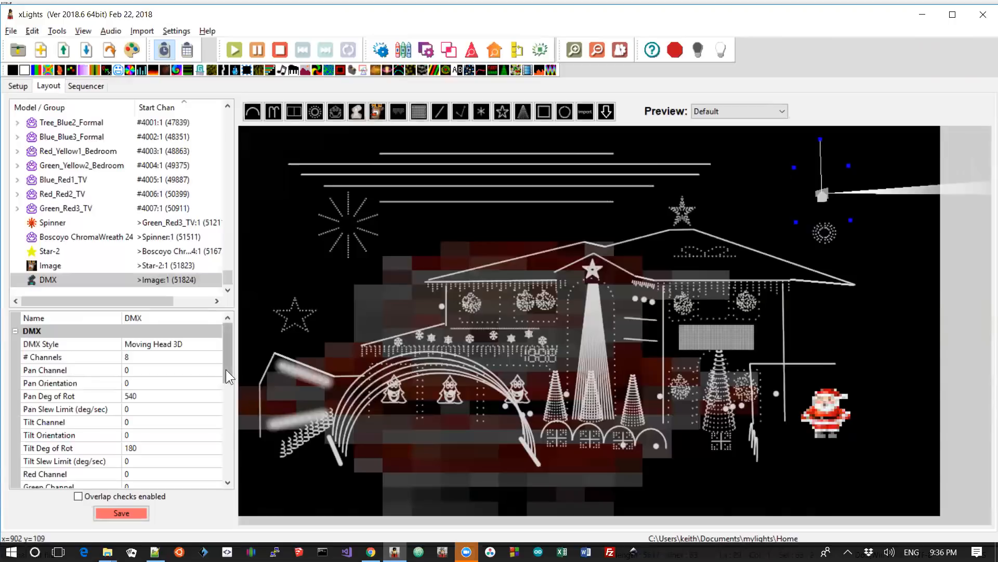
# Change the DMX model's style to Flood Light and enlarge it to about twice its size.
pyautogui.click(189, 341)
pyautogui.click(189, 341)
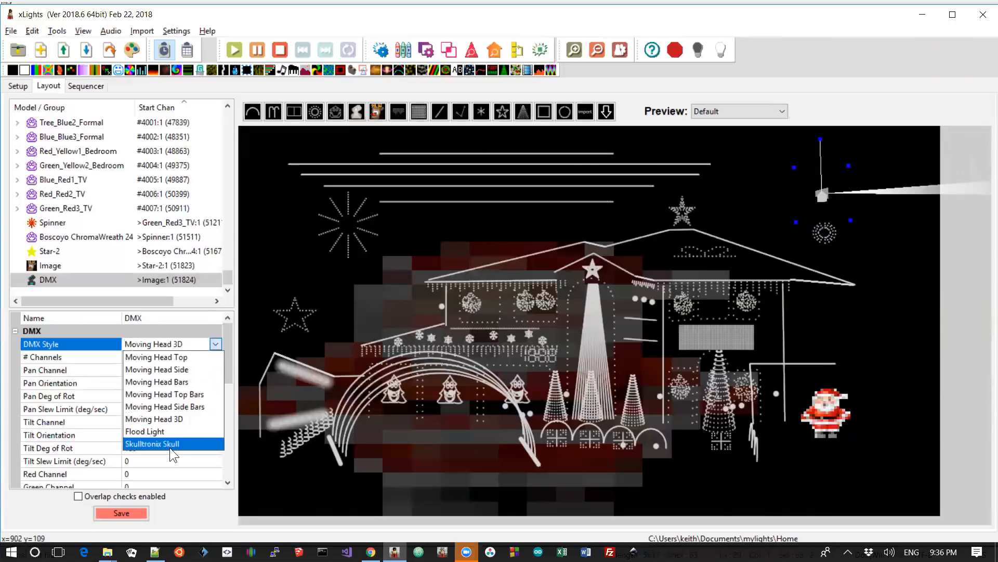
pyautogui.click(169, 429)
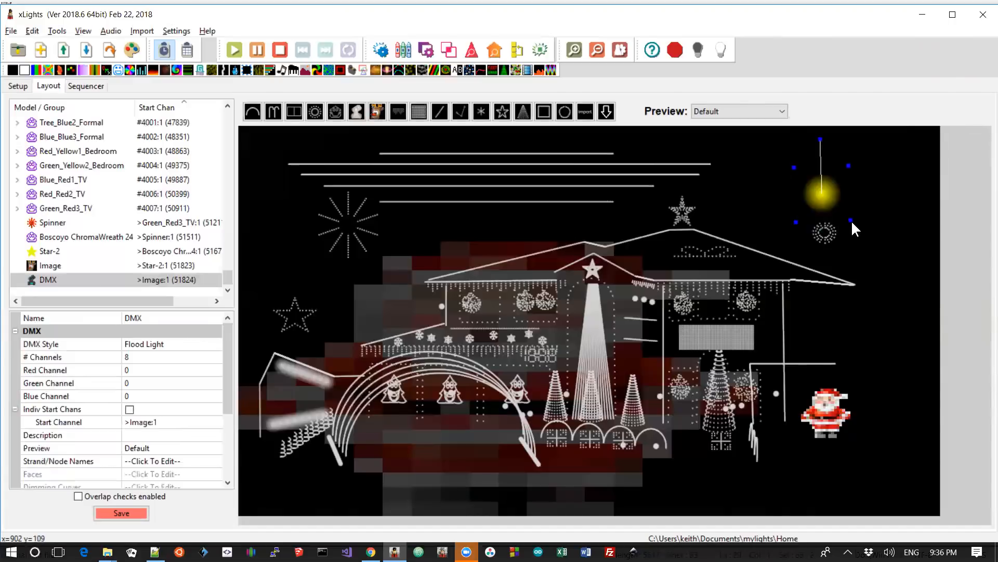
pyautogui.moveTo(852, 221); pyautogui.dragTo(880, 243)
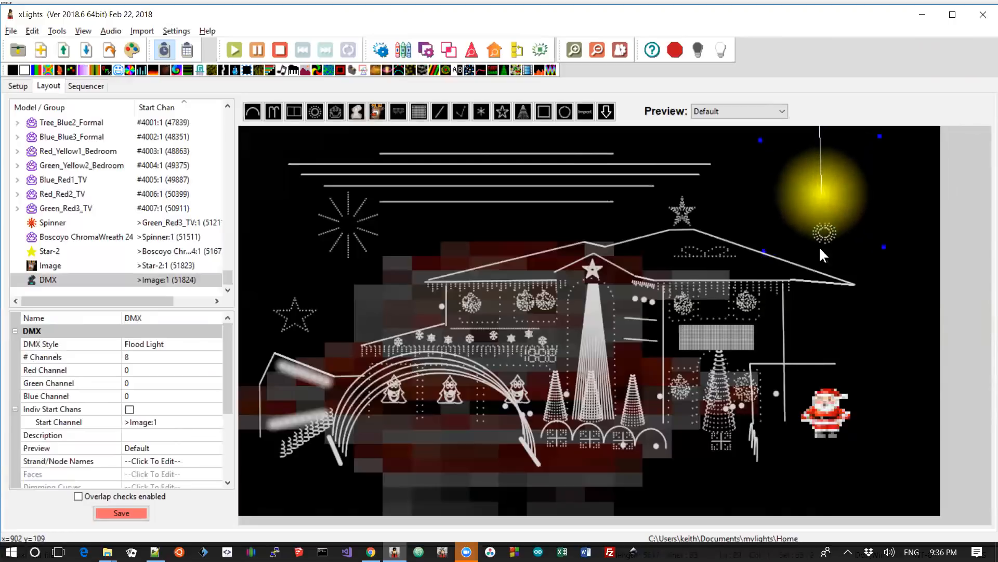
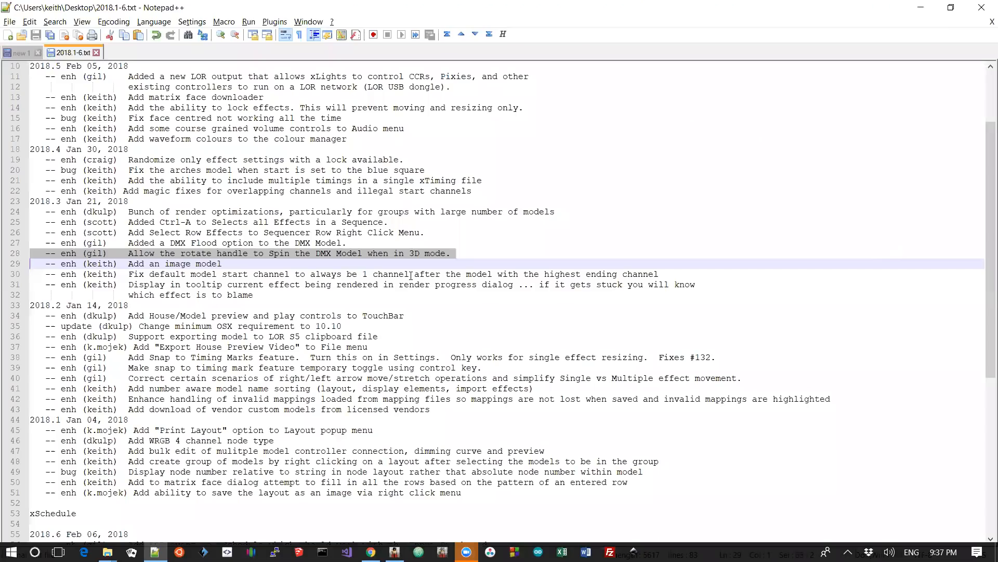
# Highlight the 2018.3 release note about adding Select Row Effects to the Sequencer row menu.
pyautogui.press('Up')
pyautogui.press('Up')
pyautogui.press('Up')
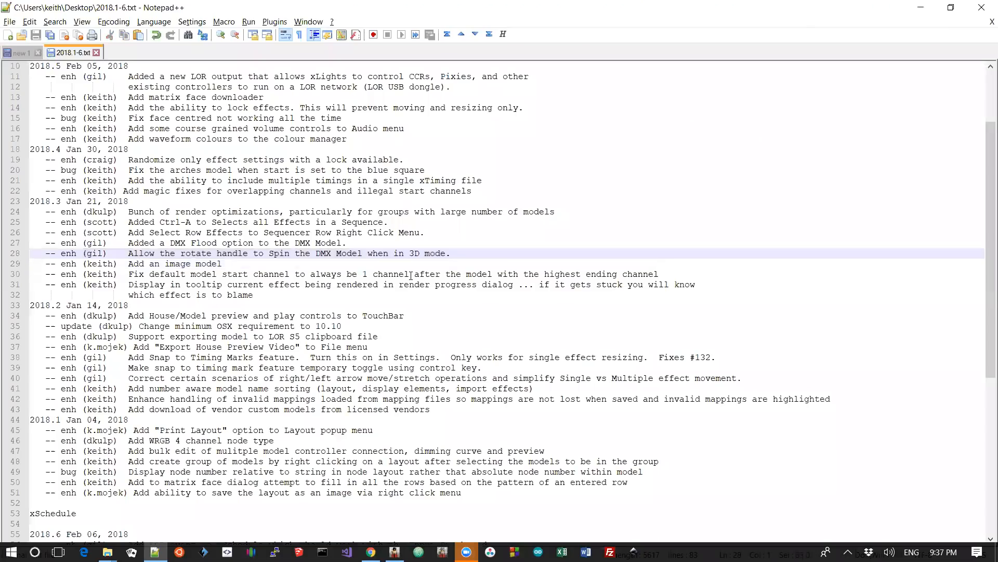
pyautogui.hotkey('shift', 'Down')
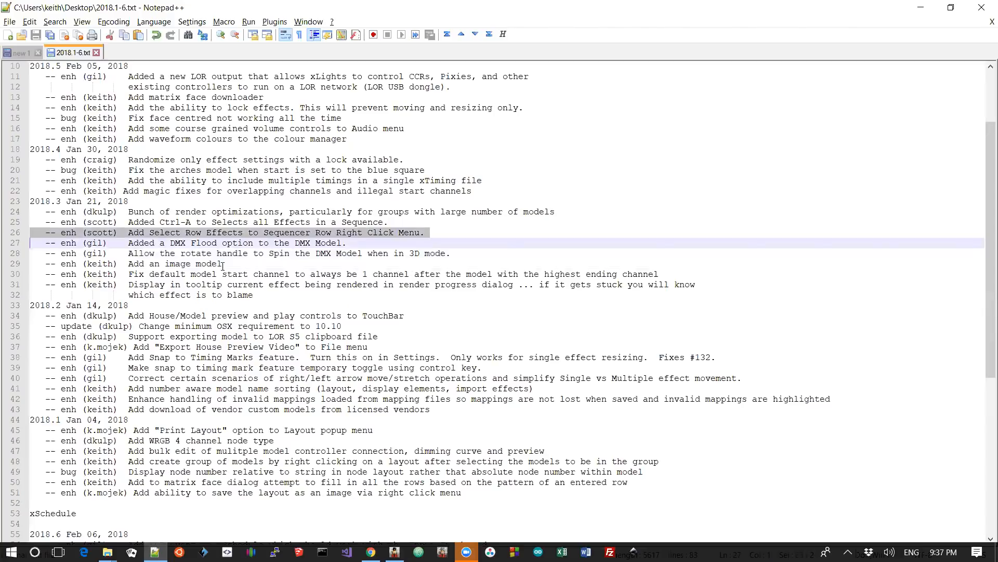
# Switch to the xLights sequencer and apply Select Row Effects to the Image row.
pyautogui.hotkey('alt', 'Tab')
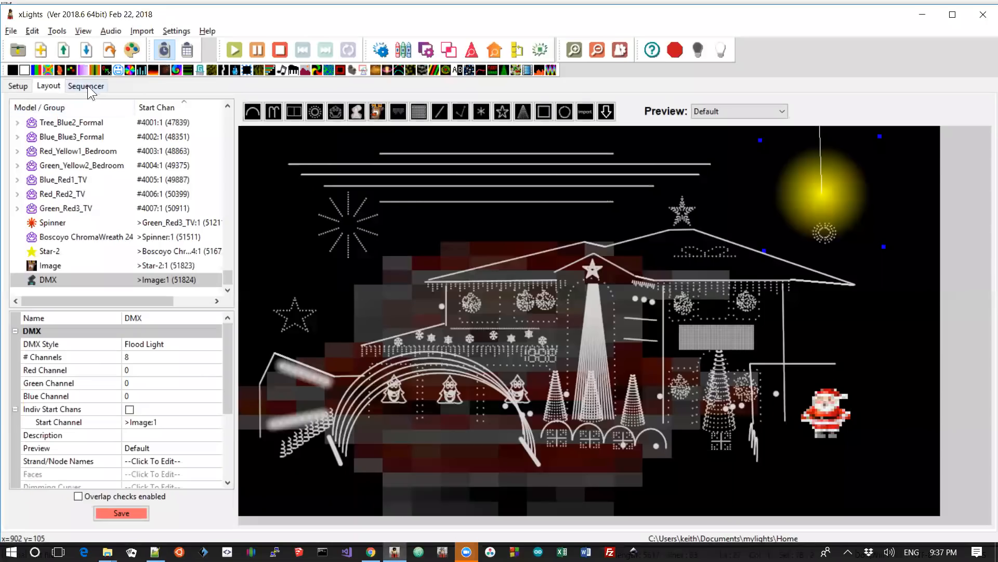
pyautogui.click(85, 84)
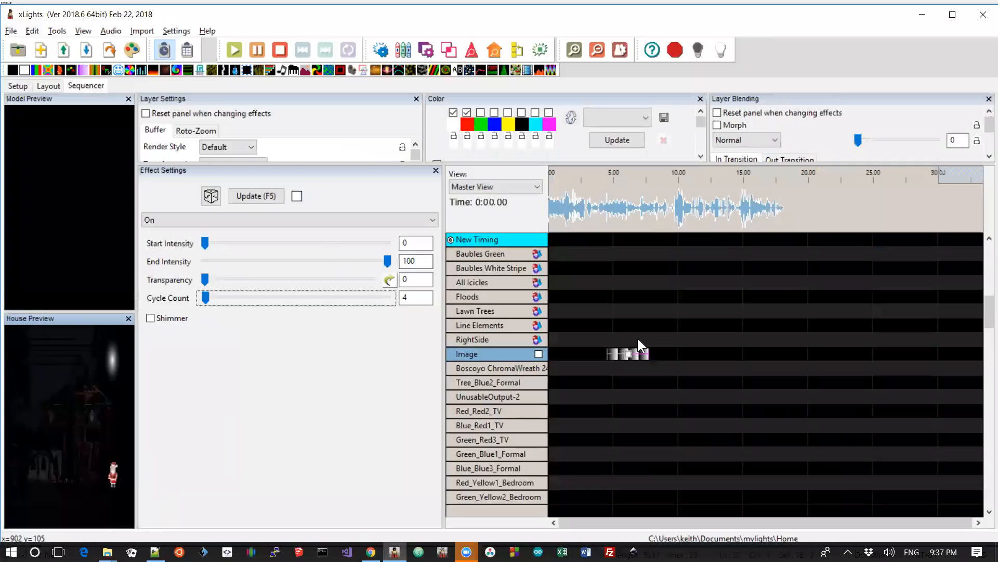
pyautogui.click(716, 364)
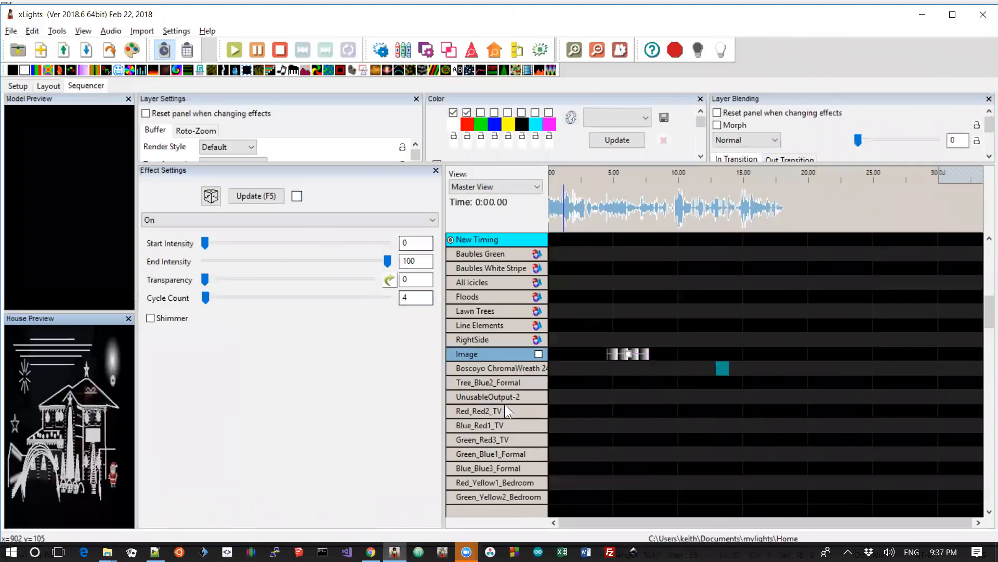
pyautogui.rightClick(502, 370)
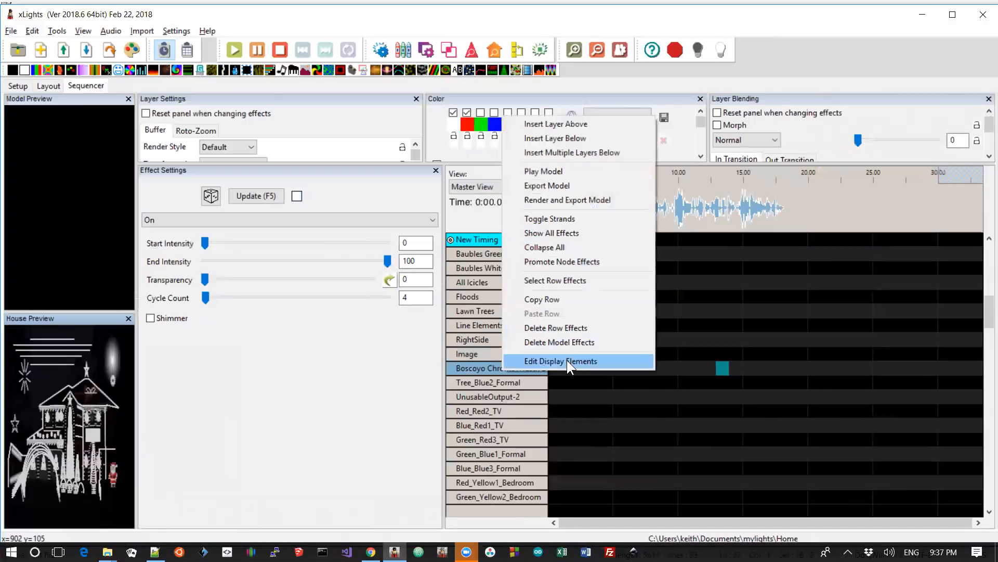
pyautogui.click(655, 399)
pyautogui.rightClick(499, 355)
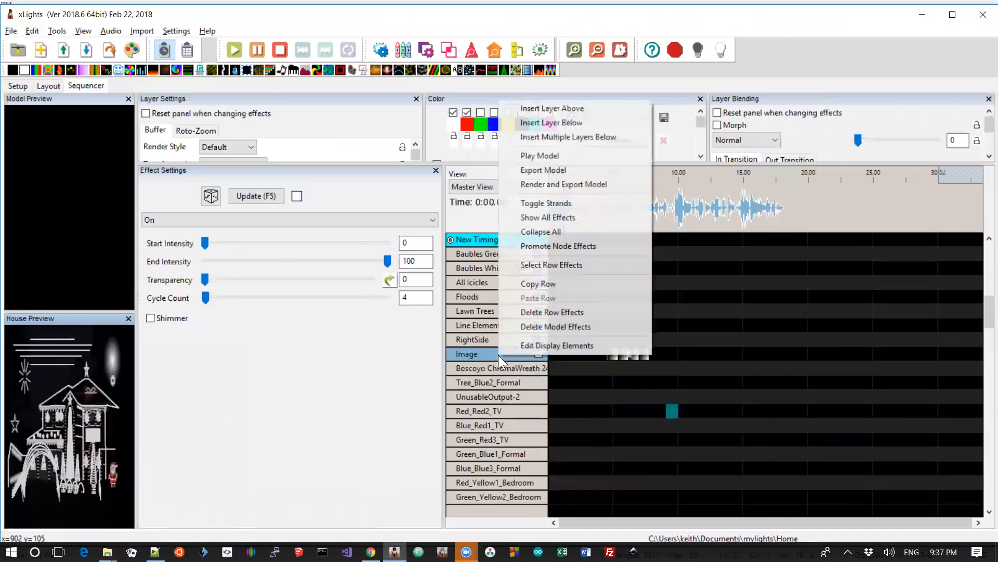
pyautogui.click(537, 262)
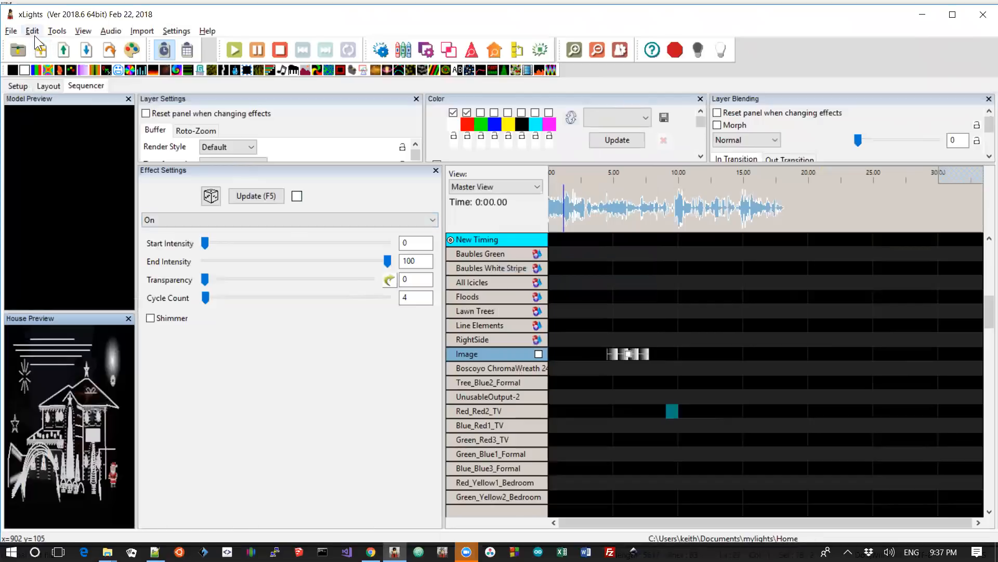
# Open the sequence file Talking Trees 1.xml, discarding the unsaved changes in the current sequence.
pyautogui.click(63, 50)
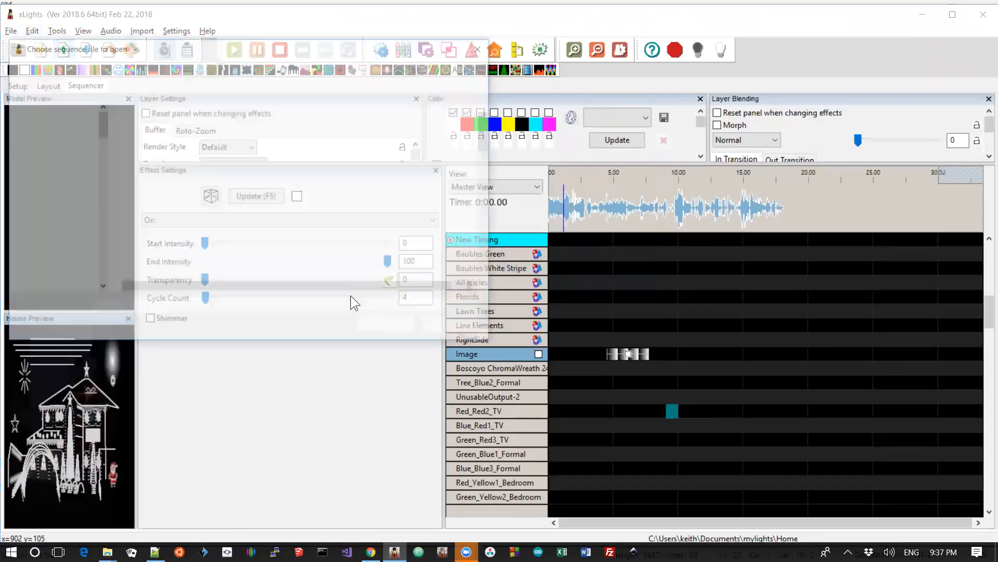
pyautogui.click(489, 239)
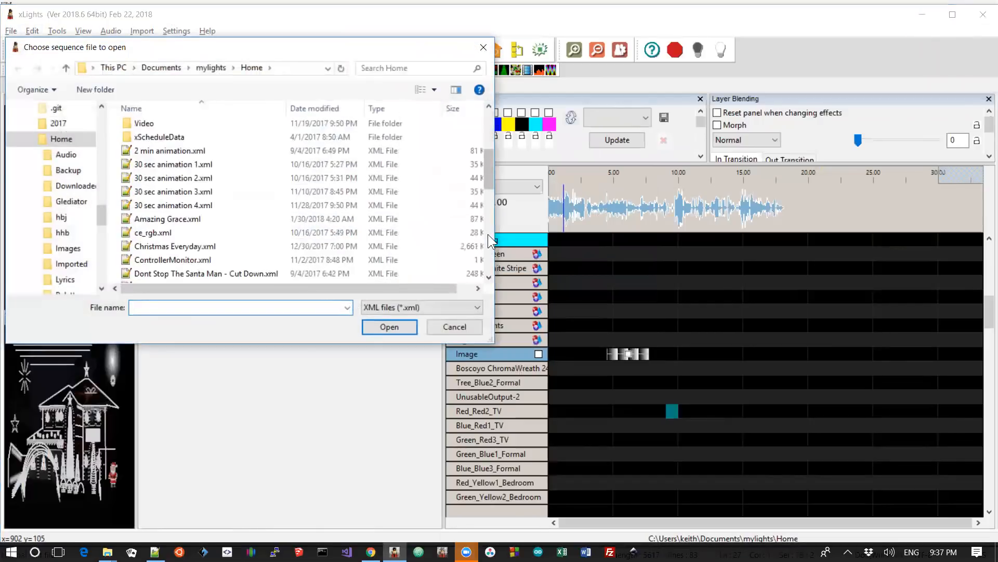
pyautogui.click(490, 239)
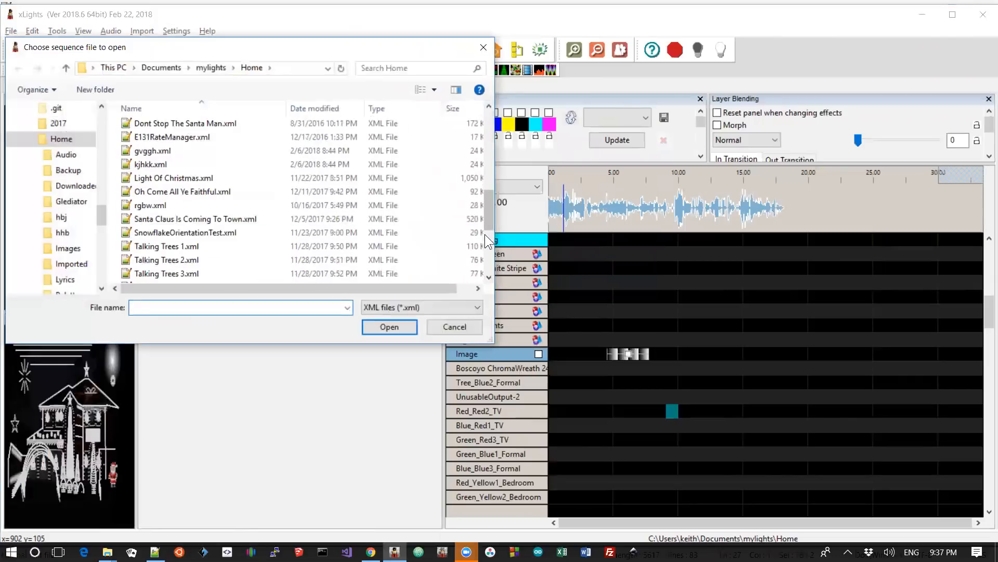
pyautogui.click(203, 246)
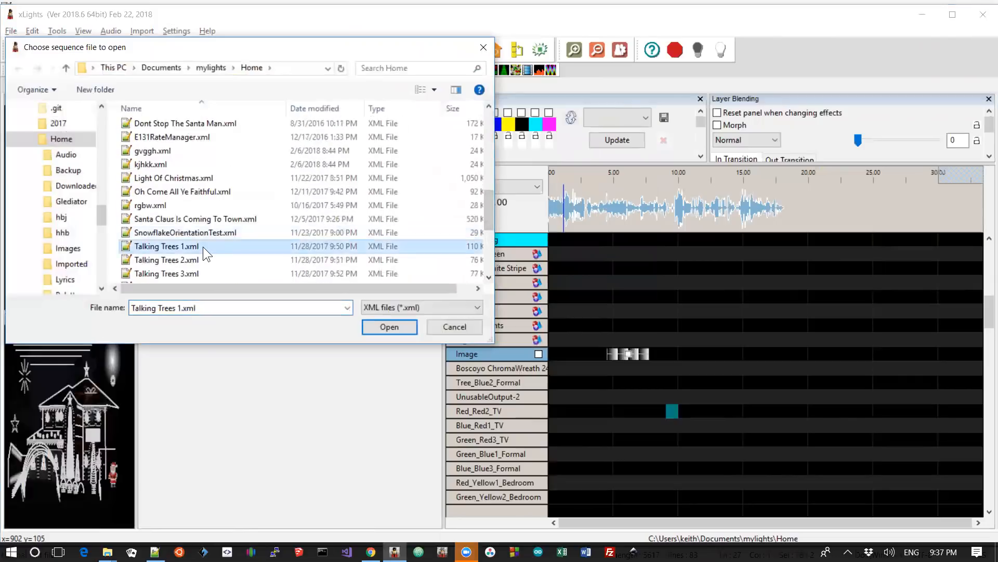
pyautogui.click(378, 325)
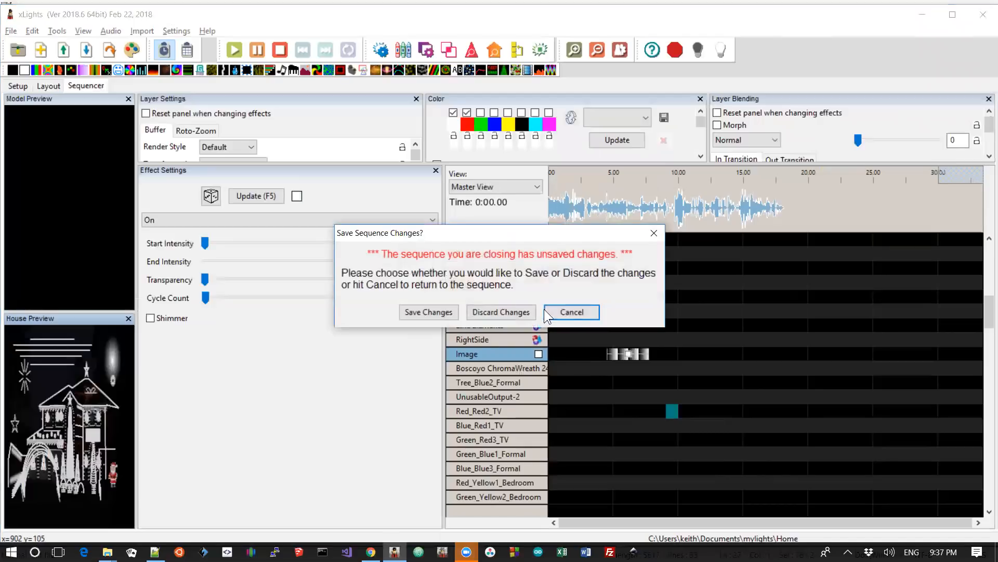
pyautogui.click(520, 311)
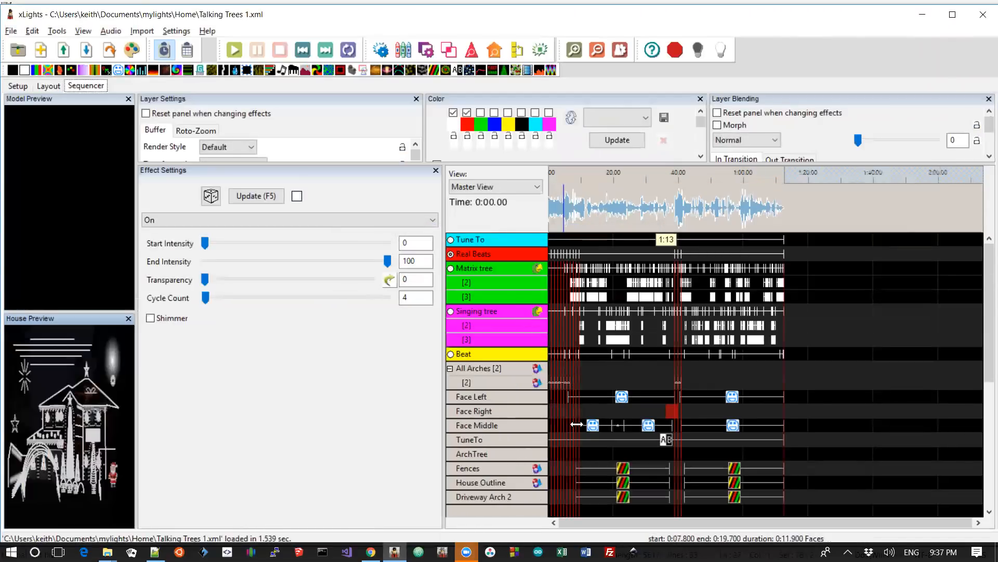
# Apply Select Row Effects to the Fences row and to layer [2] of the Matrix model.
pyautogui.rightClick(509, 468)
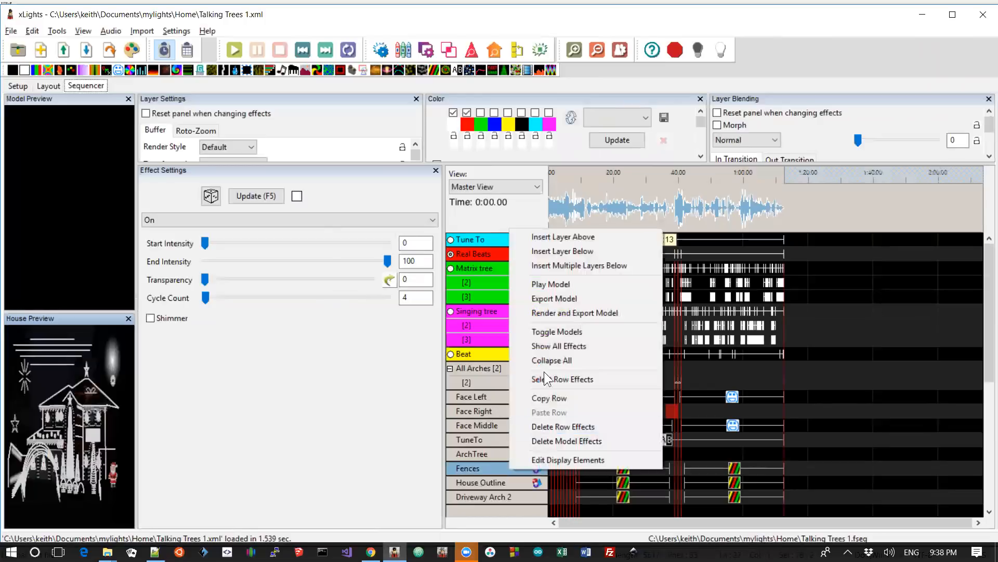
pyautogui.click(554, 381)
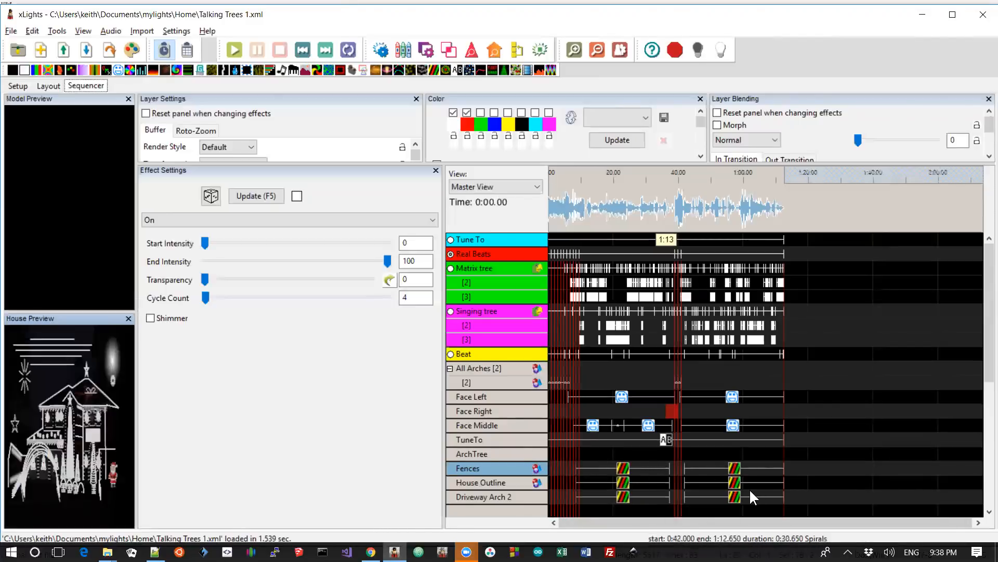
pyautogui.click(985, 454)
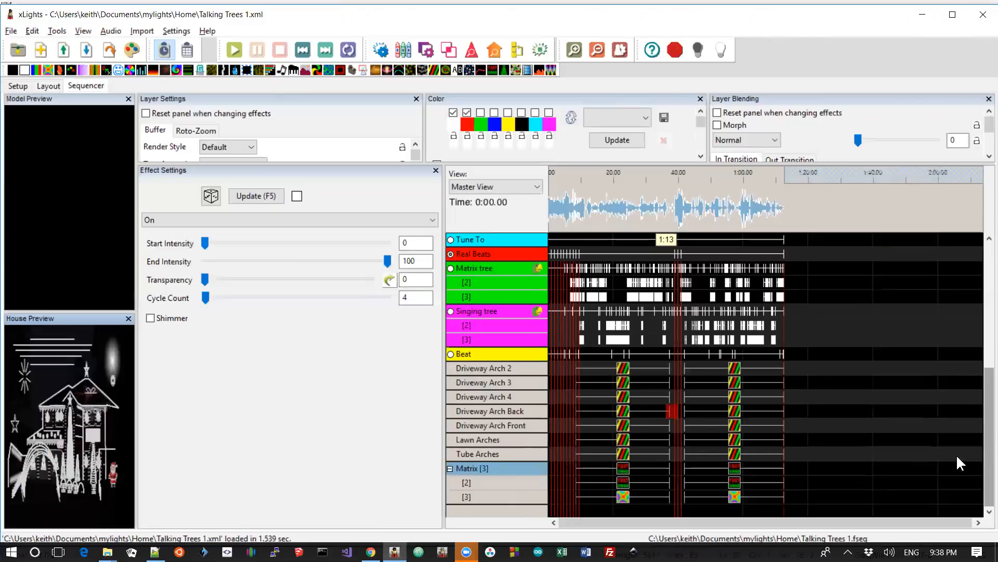
pyautogui.rightClick(515, 483)
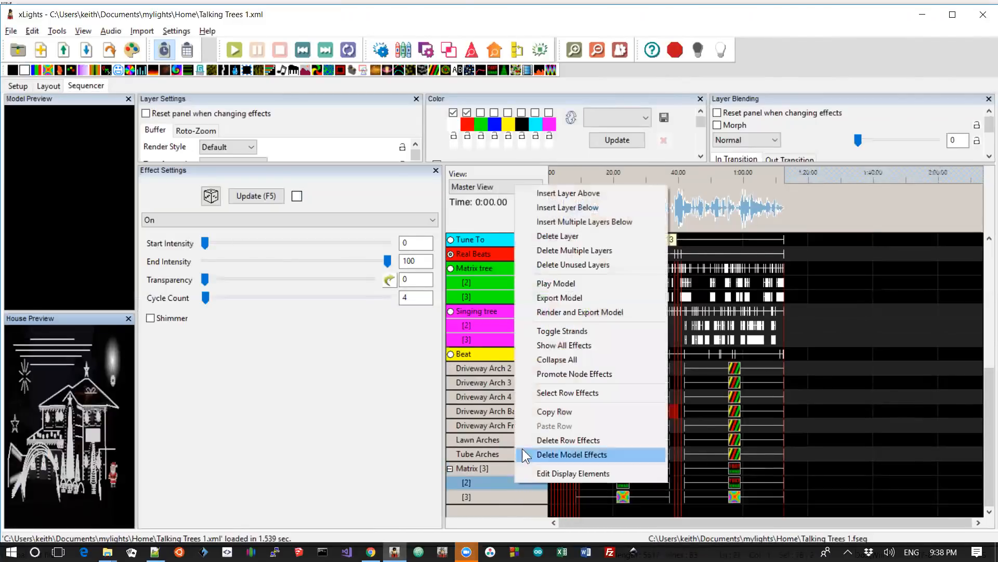
pyautogui.click(552, 393)
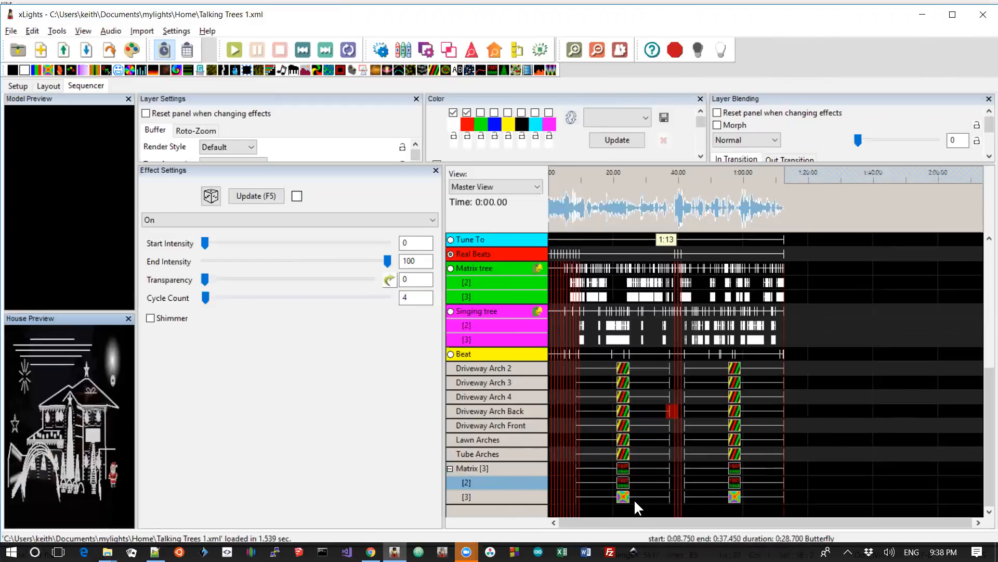
# Switch to Notepad++ and mark the 2018.3 Select Row Effects note with ****** and the image model note with *****.
pyautogui.hotkey('alt', 'Tab')
pyautogui.press('Down')
pyautogui.press('Up')
pyautogui.press('Up')
pyautogui.press('Down')
pyautogui.press('Left')
pyautogui.write('******')
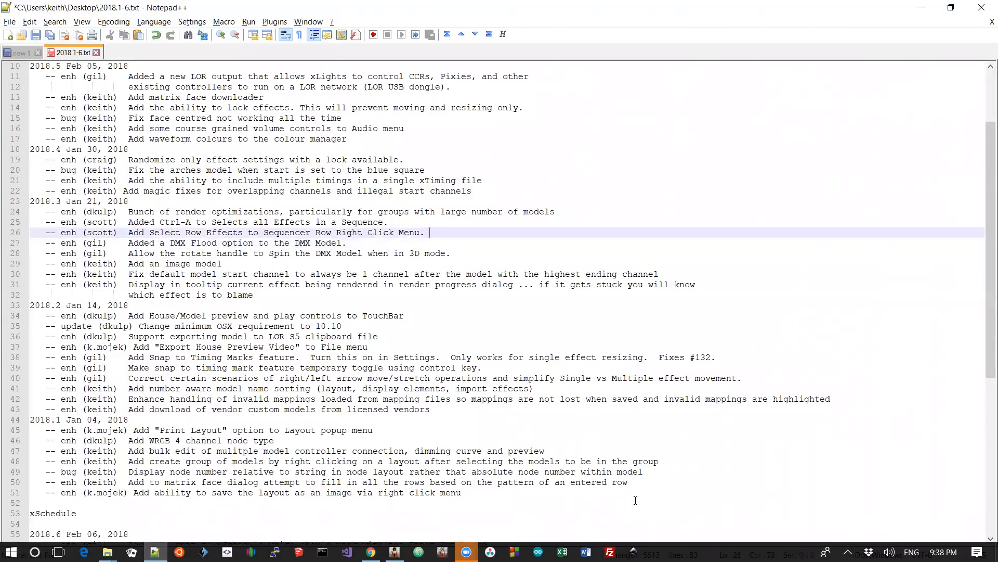
pyautogui.press('Down')
pyautogui.press('Down')
pyautogui.press('Down')
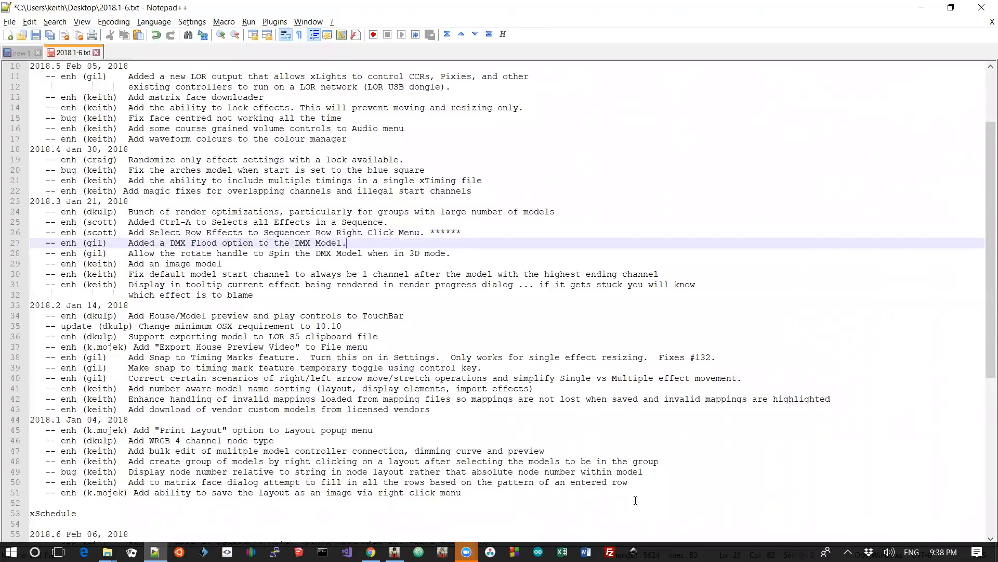
pyautogui.write('*****')
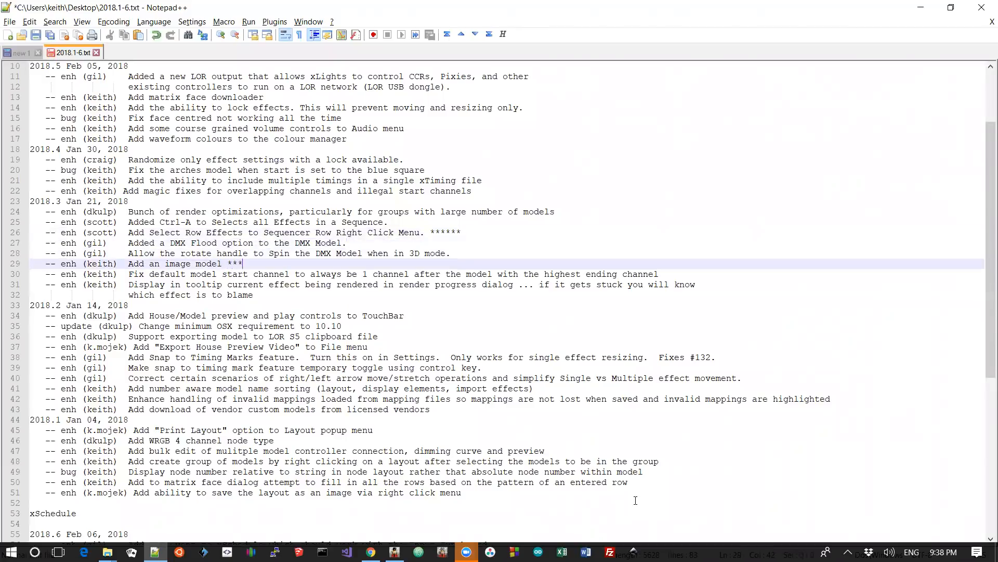
# Move up past the Ctrl-A note, switch to xLights and select all effects in the sequence.
pyautogui.press('Up')
pyautogui.press('Up')
pyautogui.press('Up')
pyautogui.press('Up')
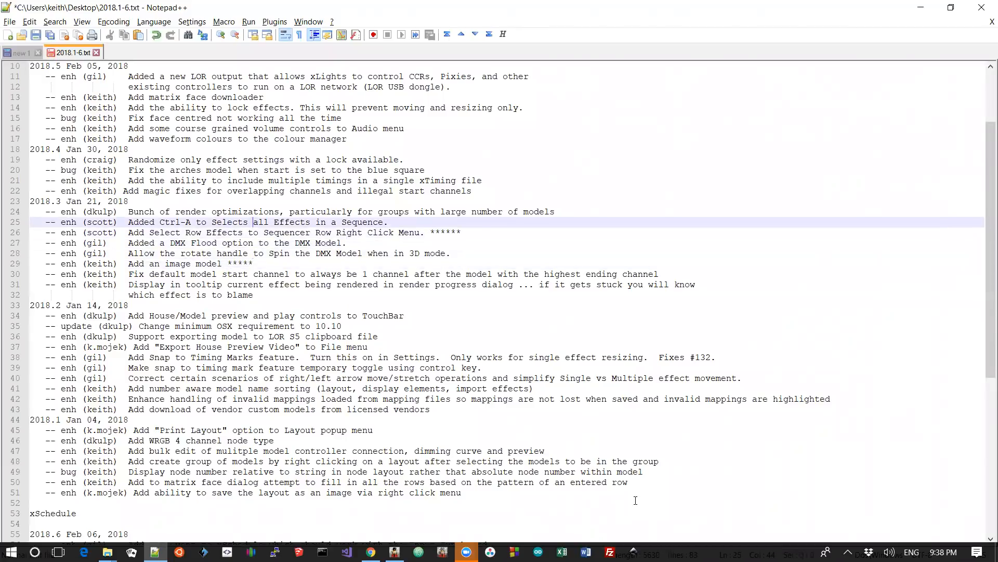
pyautogui.press('Up')
pyautogui.hotkey('alt', 'Tab')
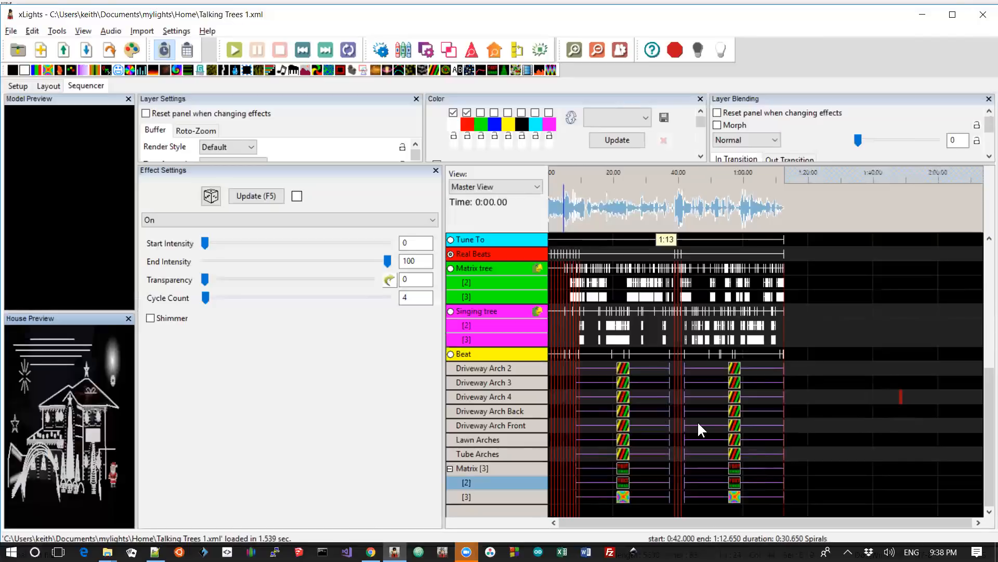
pyautogui.rightClick(626, 409)
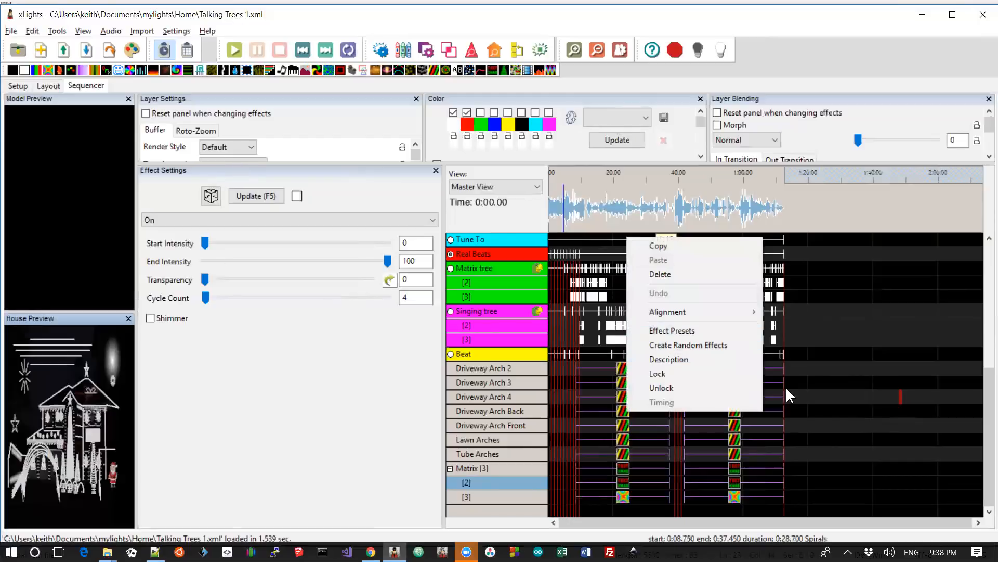
pyautogui.click(850, 397)
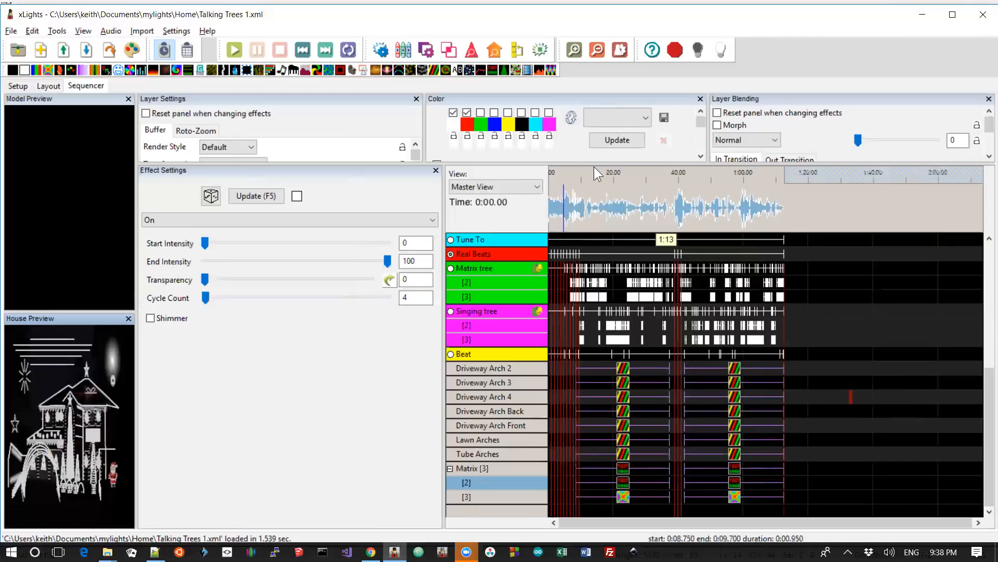
# Enlarge the color settings area and bulk edit Sparkles reflect music to Checked for the selected effects.
pyautogui.moveTo(593, 164); pyautogui.dragTo(592, 230)
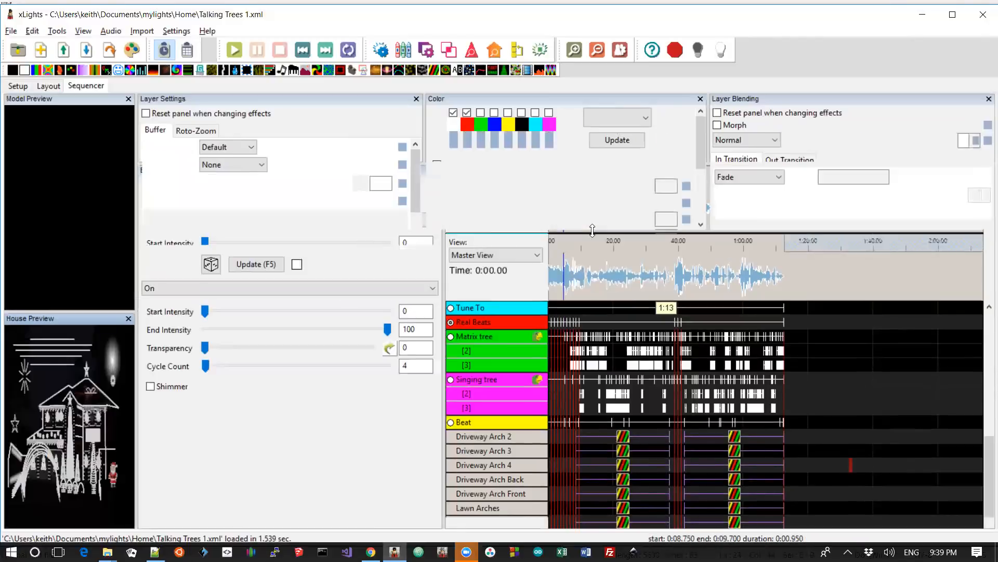
pyautogui.rightClick(504, 201)
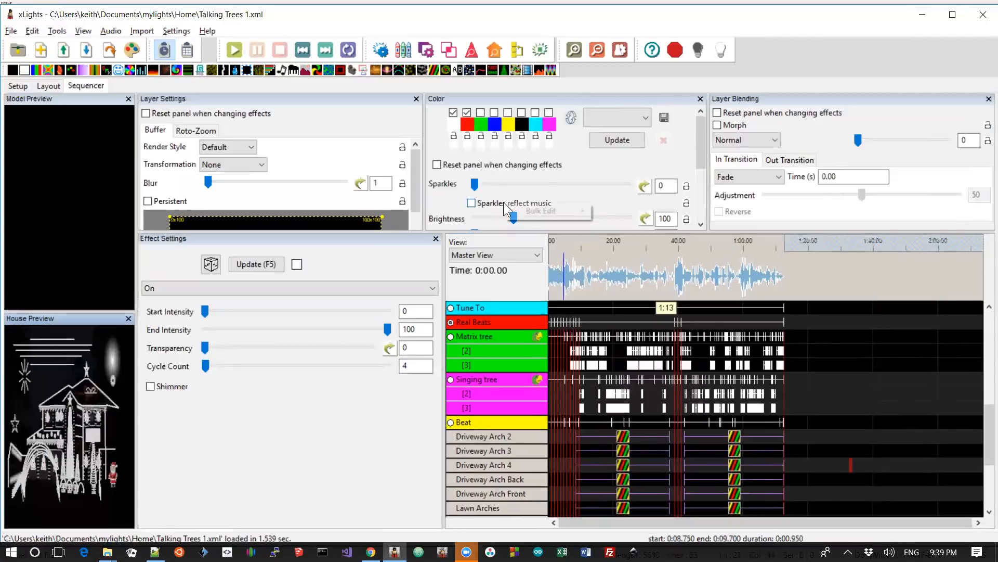
pyautogui.moveTo(551, 213)
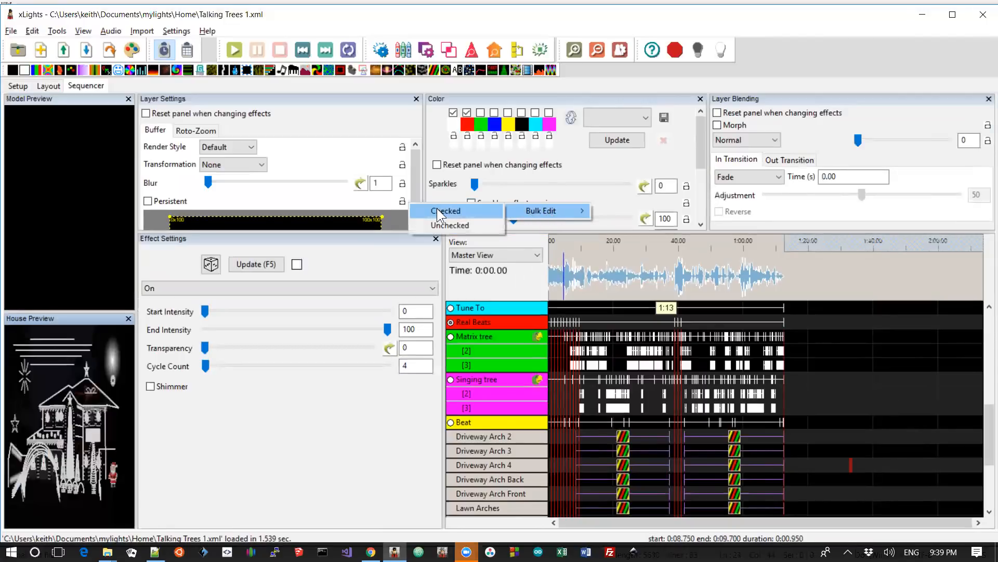
pyautogui.click(438, 211)
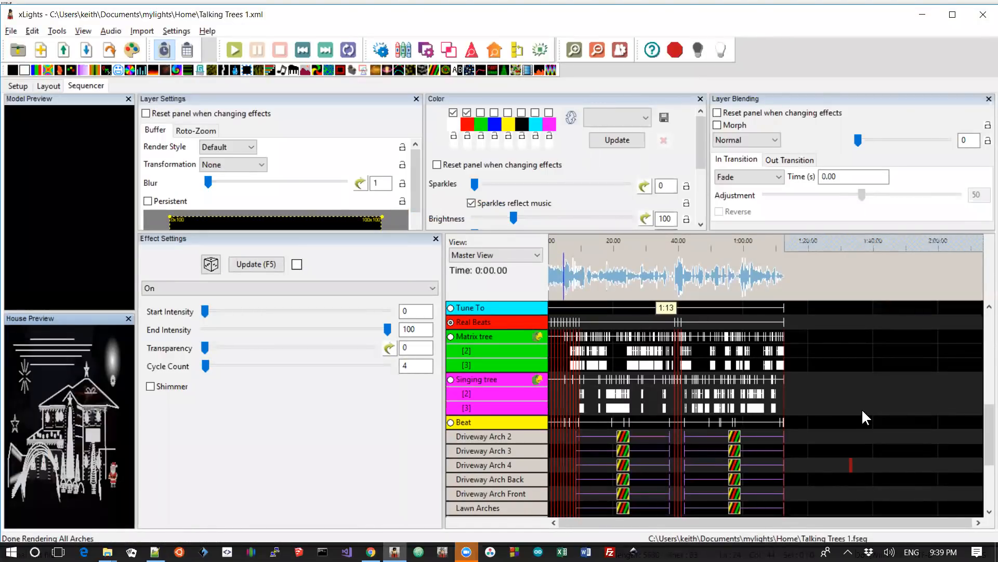
# Switch to Notepad++ and highlight the 2018.3 note about render optimizations for groups with many models.
pyautogui.hotkey('alt', 'Tab')
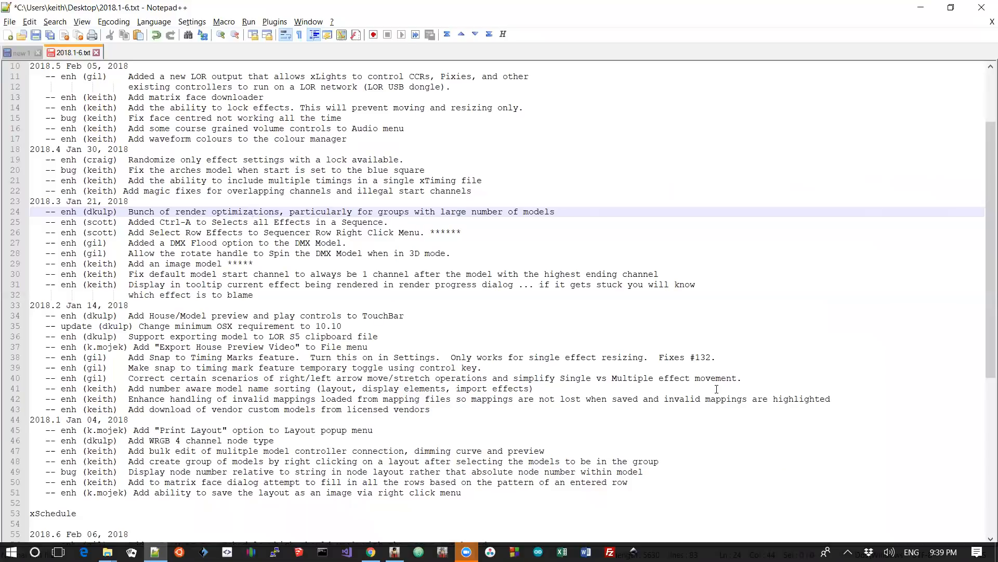
pyautogui.press('Home')
pyautogui.hotkey('shift', 'Down')
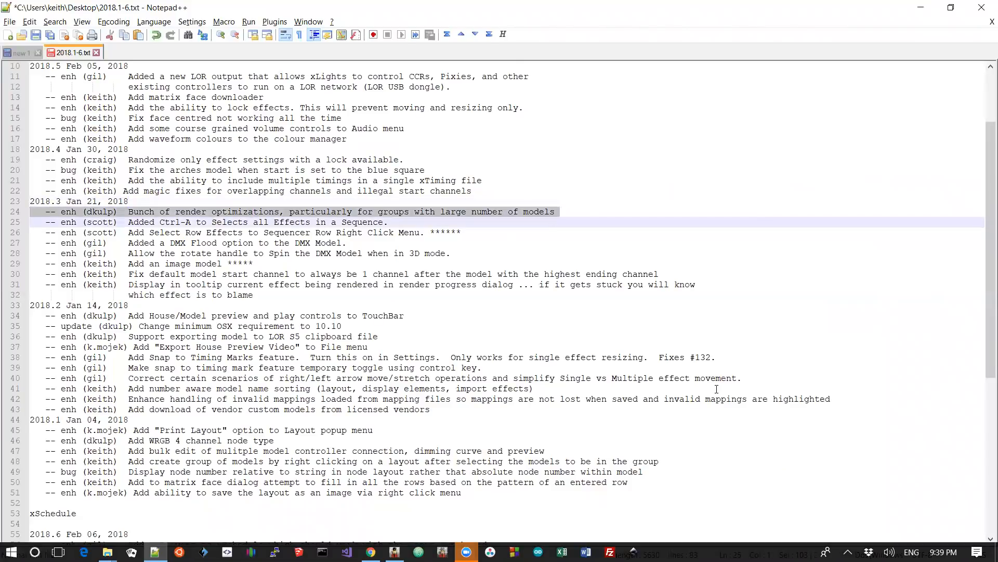
pyautogui.press('Down')
pyautogui.press('Up')
pyautogui.press('Up')
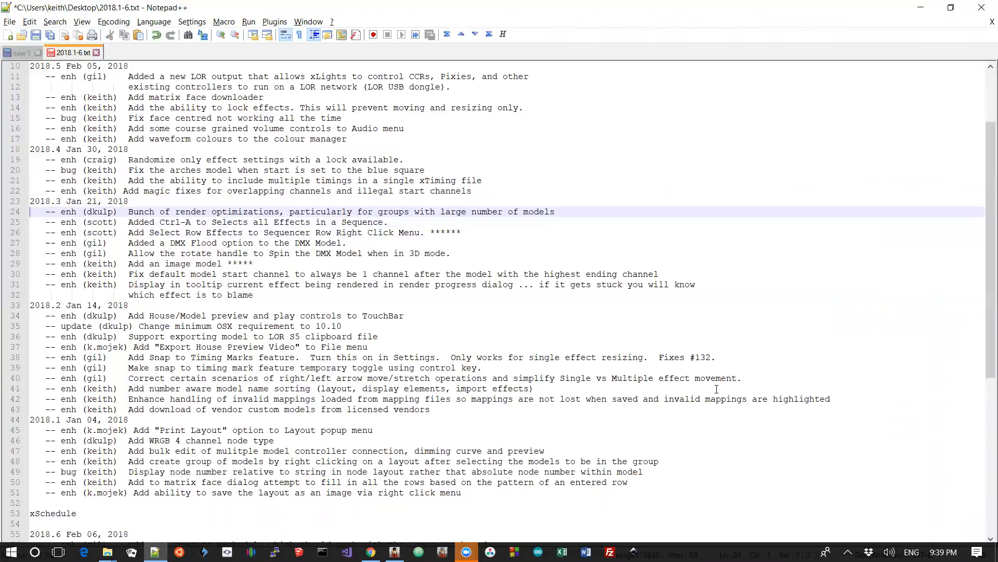
pyautogui.hotkey('shift', 'Down')
pyautogui.press('Down')
pyautogui.press('Up')
pyautogui.press('Up')
pyautogui.hotkey('shift', 'Down')
pyautogui.press('Down')
pyautogui.press('Up')
pyautogui.press('Up')
pyautogui.press('Down')
pyautogui.press('Up')
pyautogui.hotkey('shift', 'Down')
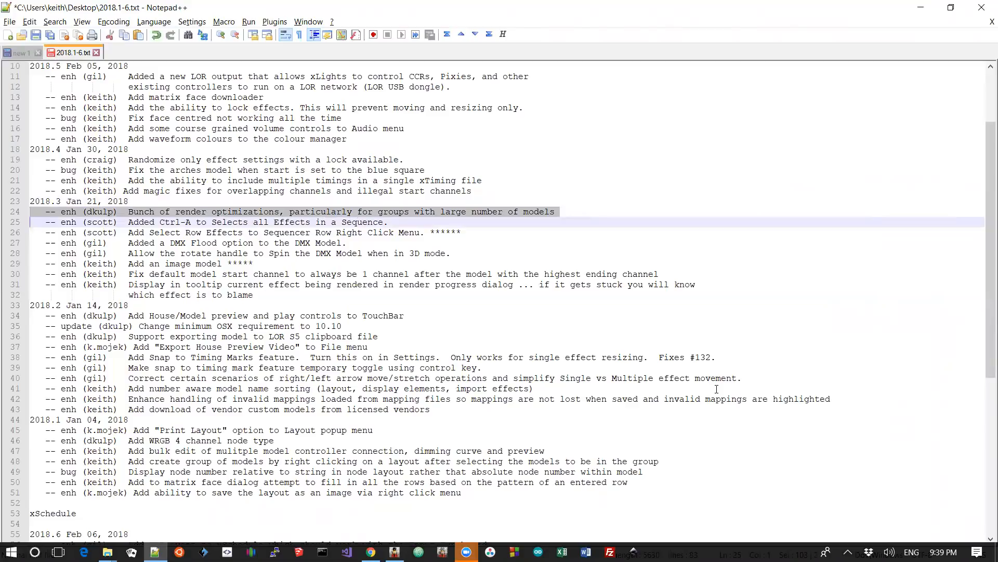
# Highlight the 2018.4 note about magic fixes for overlapping channels and illegal start channels.
pyautogui.press('Down')
pyautogui.press('Up')
pyautogui.press('Up')
pyautogui.press('Up')
pyautogui.press('Up')
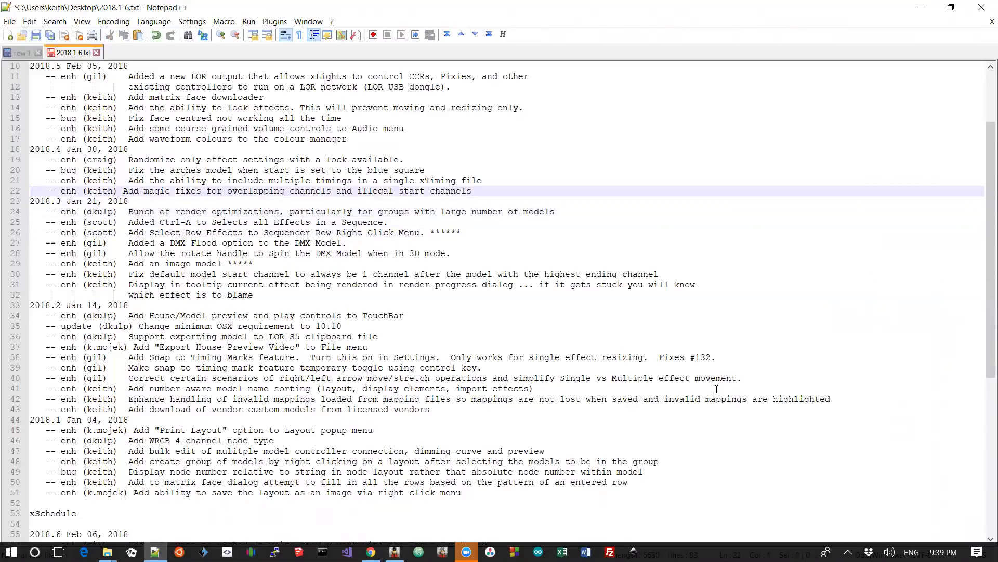
pyautogui.hotkey('shift', 'Down')
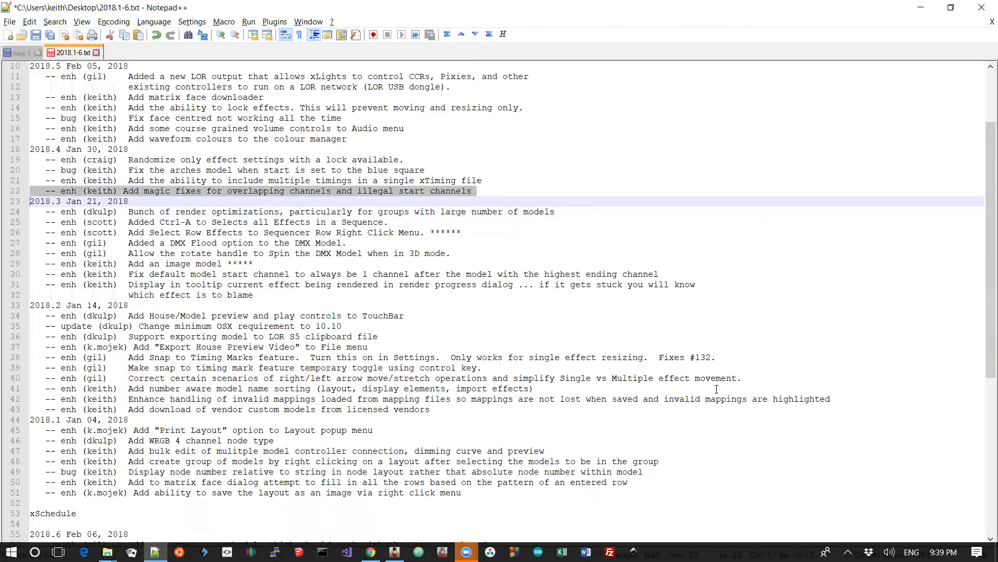
# Switch to the xLights layout, set the Star-2 model's start channel to 1 and select it in the model list.
pyautogui.hotkey('alt', 'Tab')
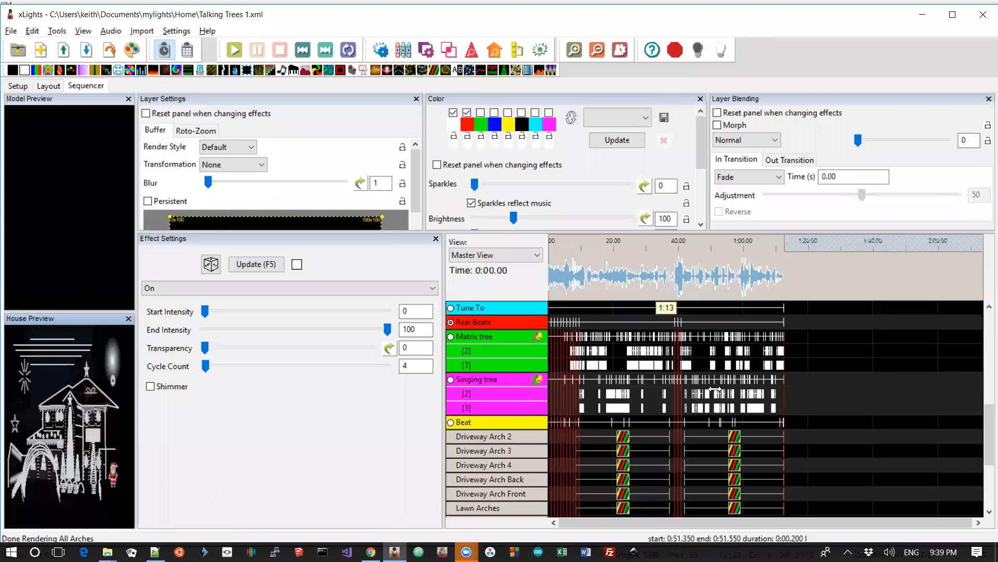
pyautogui.click(42, 86)
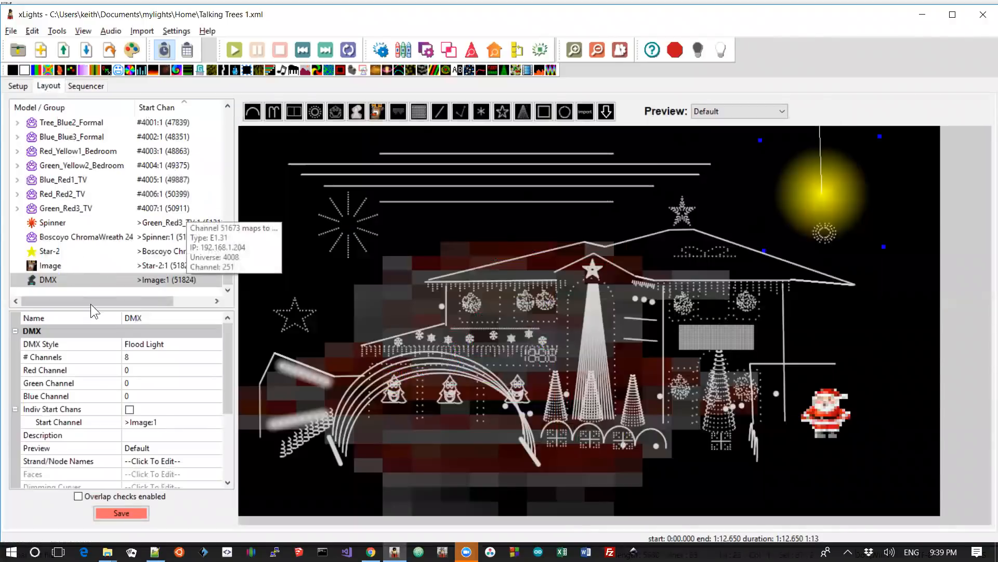
pyautogui.click(302, 320)
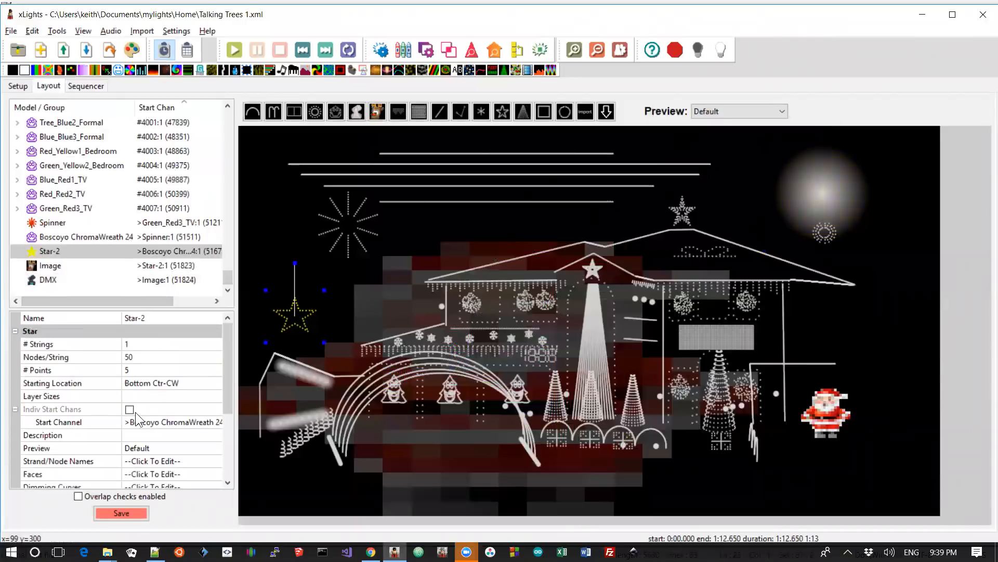
pyautogui.click(196, 427)
pyautogui.write('1')
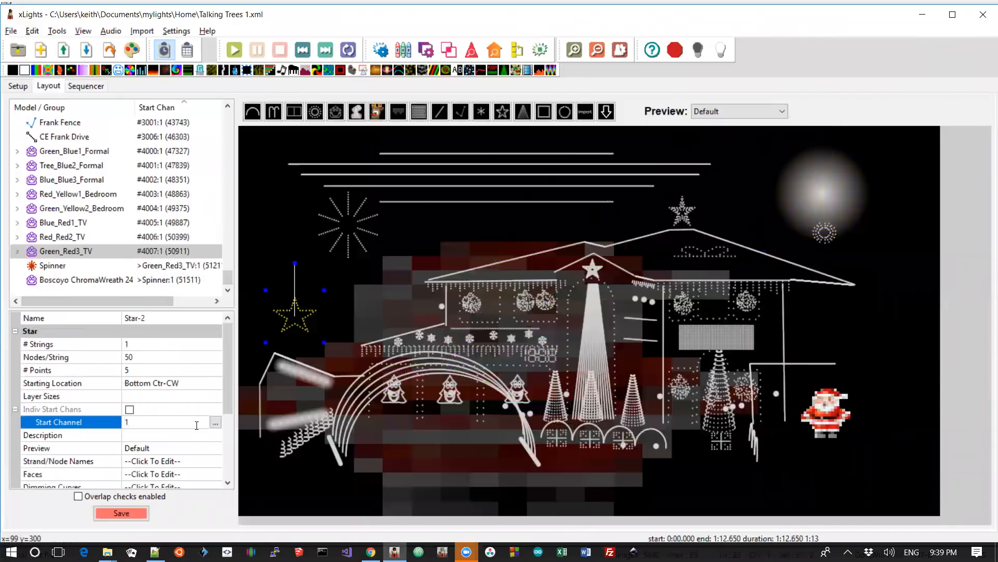
pyautogui.moveTo(225, 286); pyautogui.dragTo(230, 155)
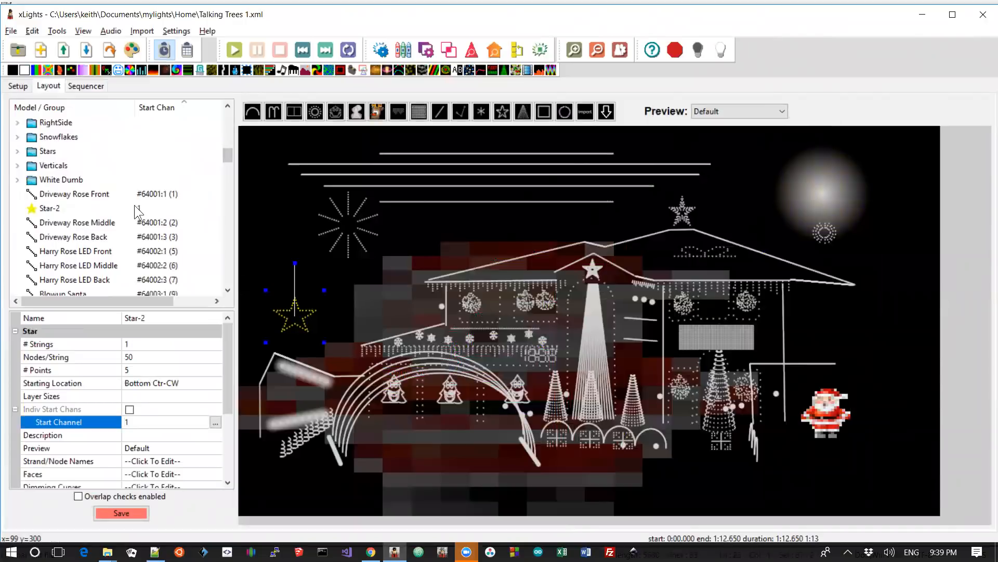
pyautogui.click(138, 208)
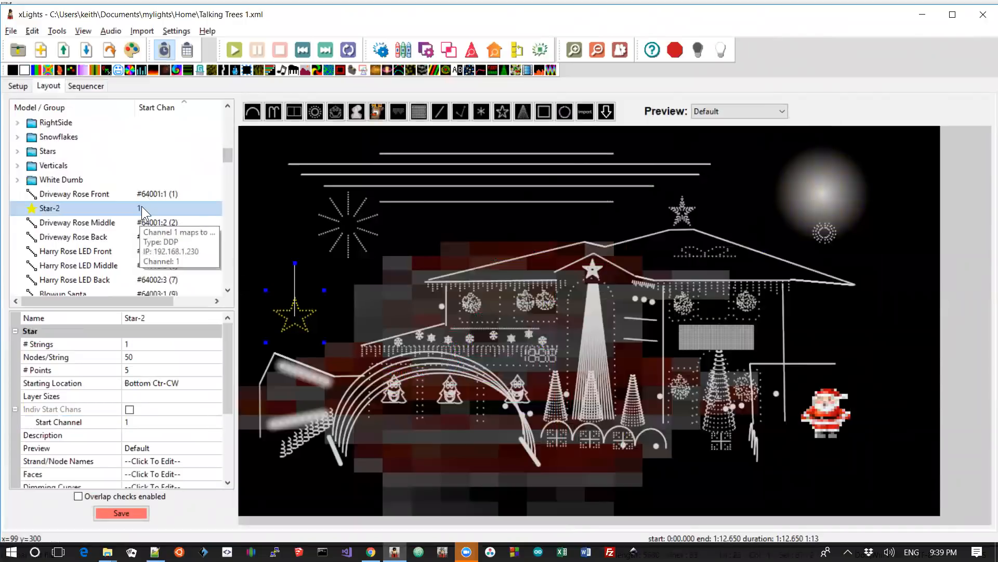
# Set the Driveway Rose Middle model's start channel to the invalid reference >jhgjhdgfs:3.
pyautogui.click(157, 222)
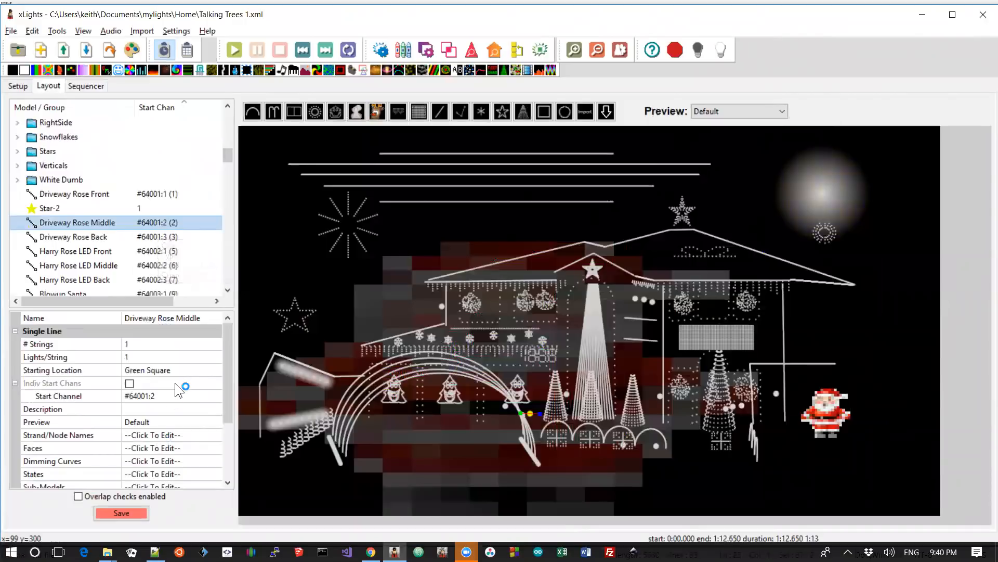
pyautogui.click(160, 396)
pyautogui.press('Left')
pyautogui.press('Left')
pyautogui.press('Left')
pyautogui.press('Left')
pyautogui.press('Left')
pyautogui.press('Left')
pyautogui.press('Left')
pyautogui.press('Left')
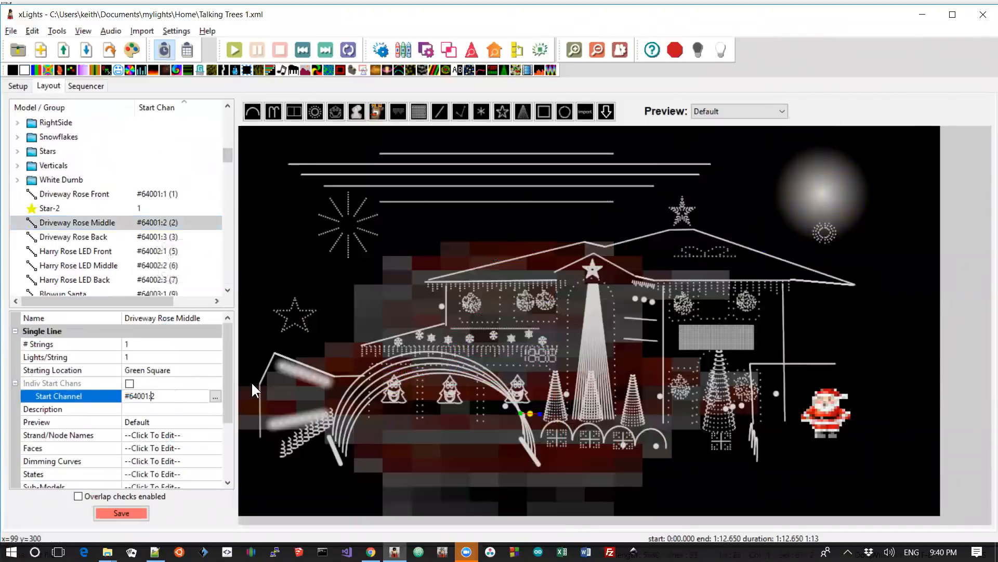
pyautogui.hotkey('shift', 'End')
pyautogui.write('>jhgjhdgfs:3')
pyautogui.press('Return')
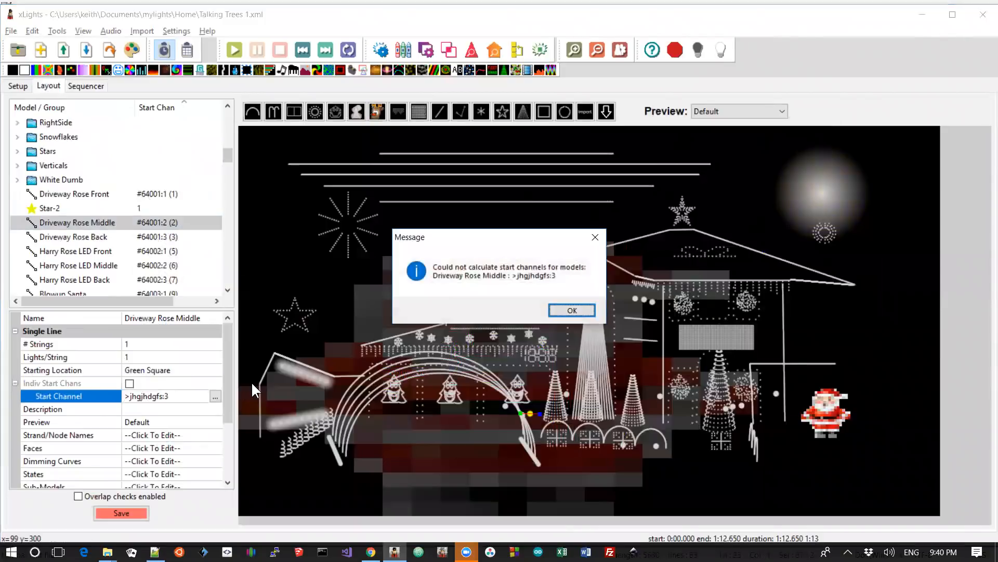
# Dismiss the start channel message and view the start channel fixes offered for the Star-2 model.
pyautogui.press('Return')
pyautogui.moveTo(177, 236)
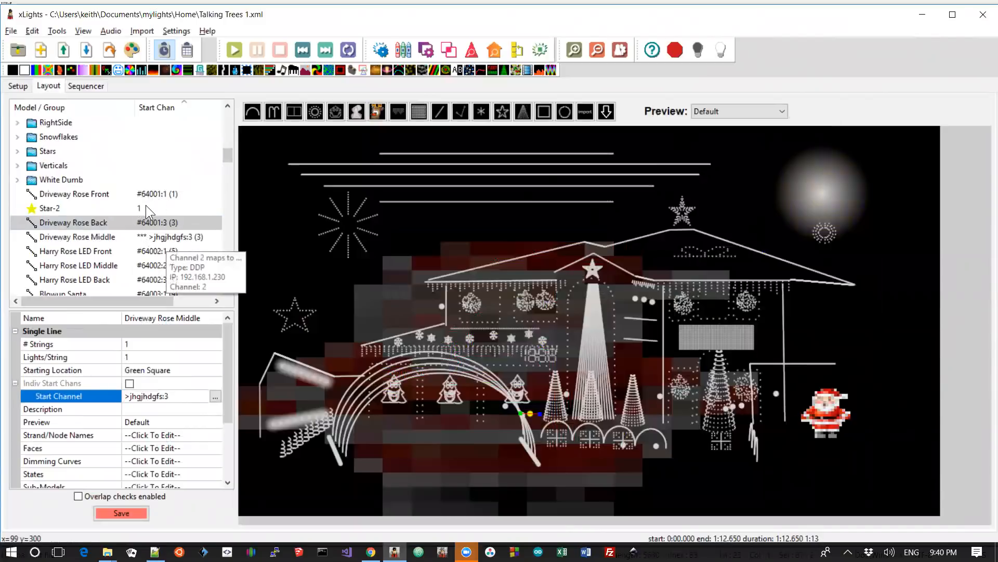
pyautogui.rightClick(72, 207)
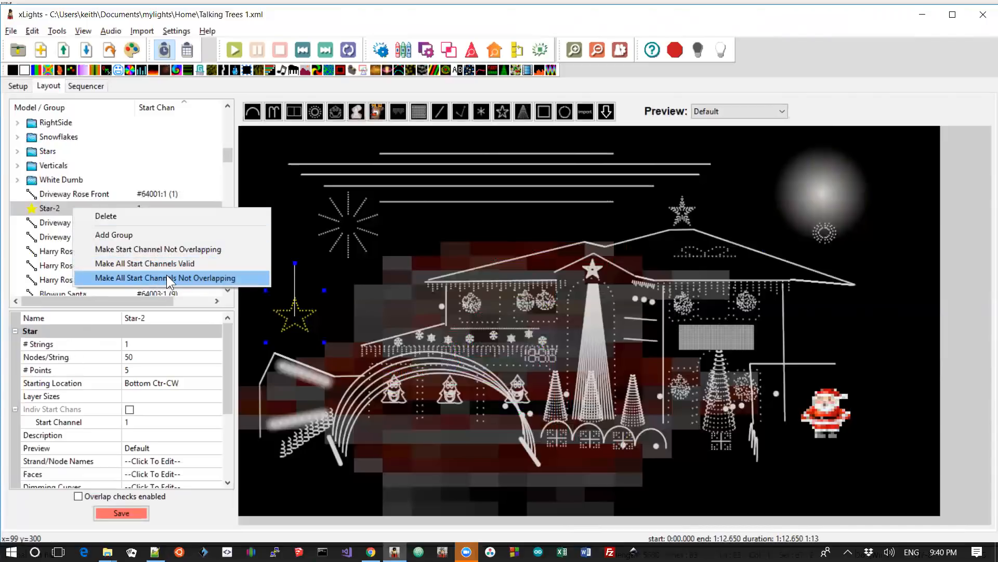
pyautogui.click(229, 155)
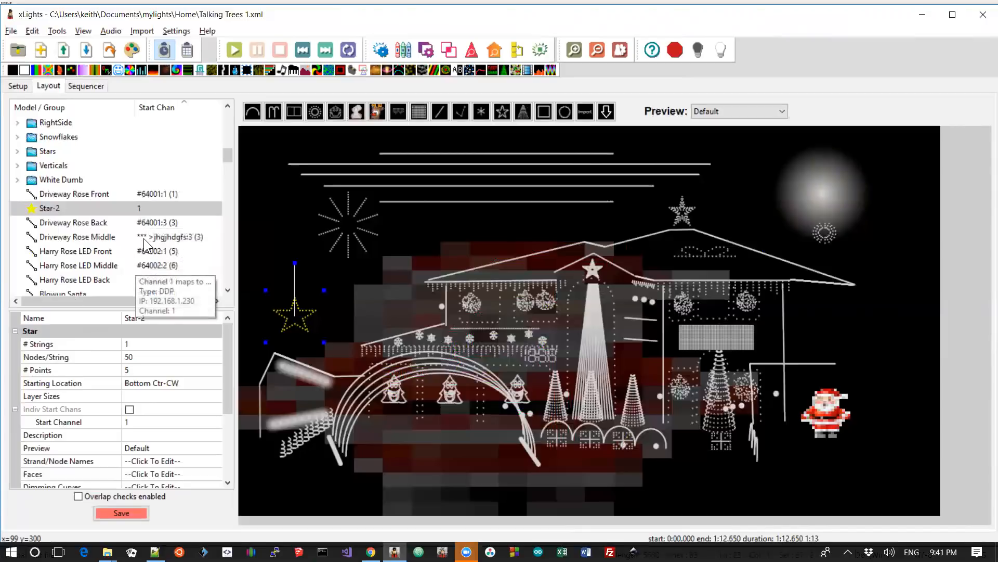
# Make all start channels valid, starting from the Driveway Rose Middle model, and check the end of the model list.
pyautogui.click(140, 238)
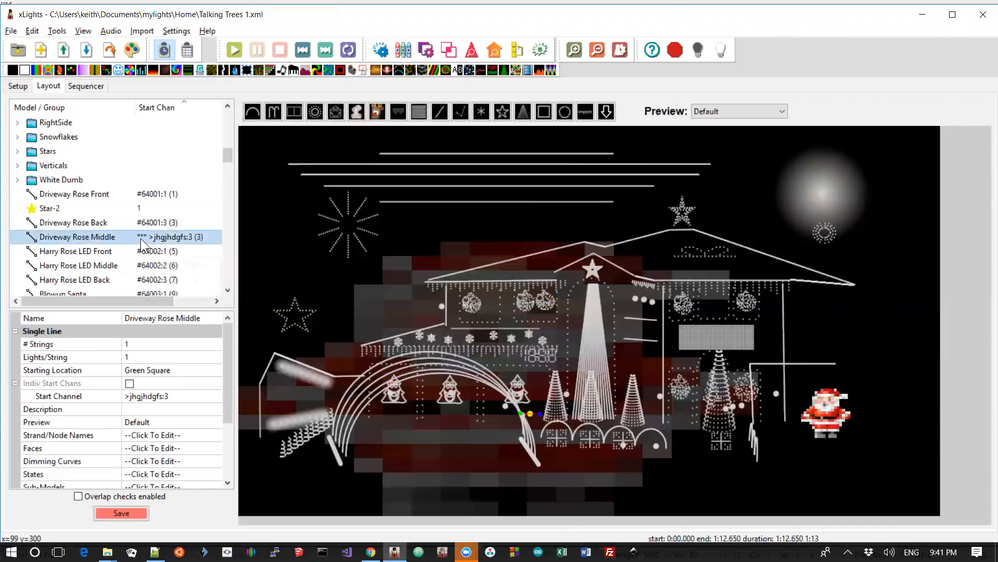
pyautogui.rightClick(141, 238)
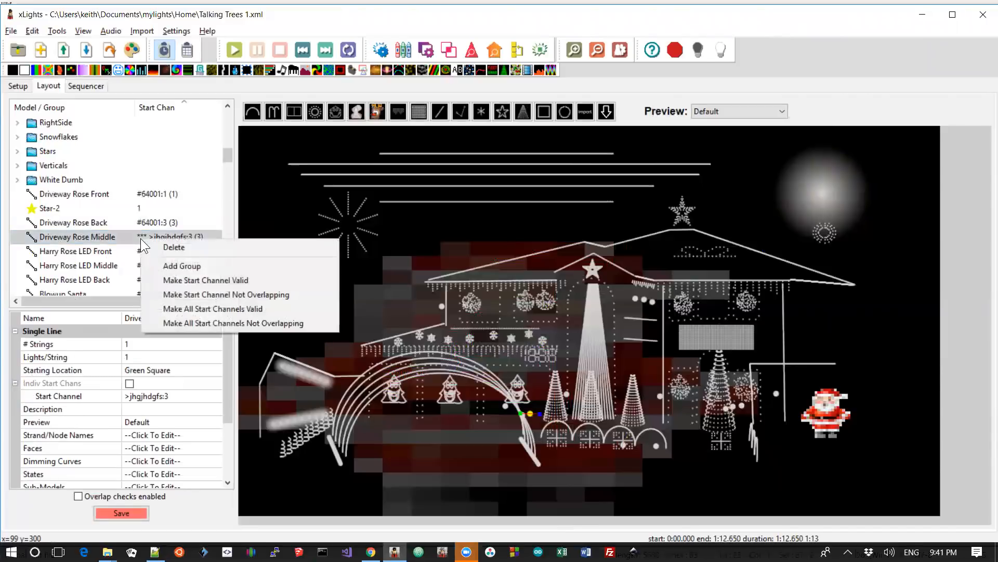
pyautogui.click(215, 307)
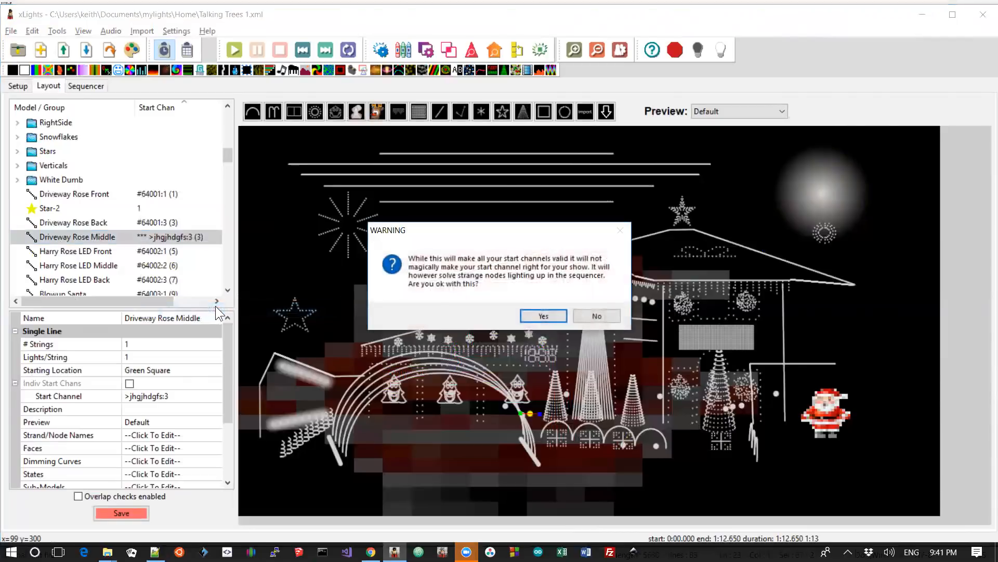
pyautogui.click(539, 314)
pyautogui.moveTo(225, 156); pyautogui.dragTo(228, 291)
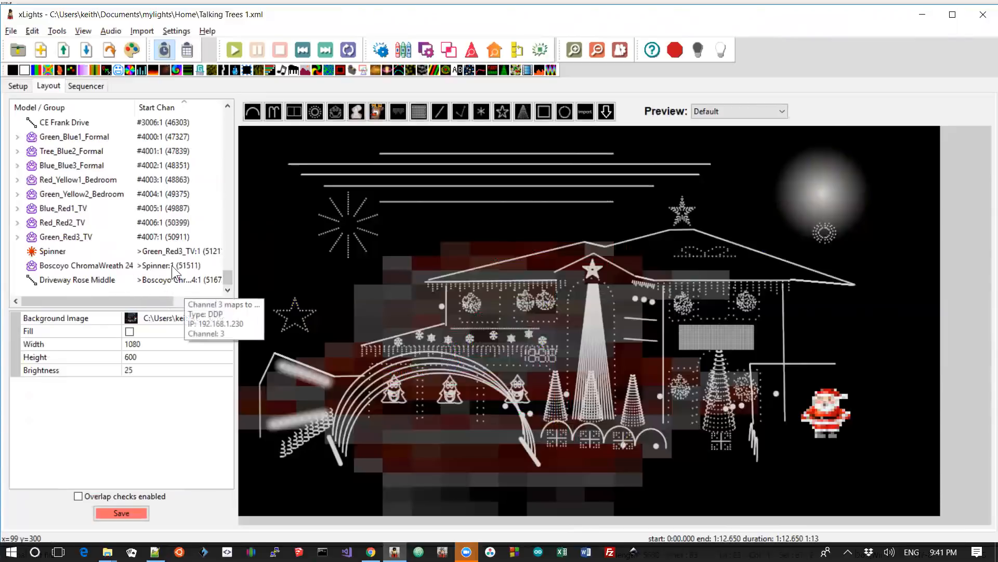
# Make the Star-2 model's start channel not overlapping, accept the warning, and select Star-2 near the end of the model list.
pyautogui.moveTo(228, 276); pyautogui.dragTo(233, 157)
pyautogui.moveTo(149, 162)
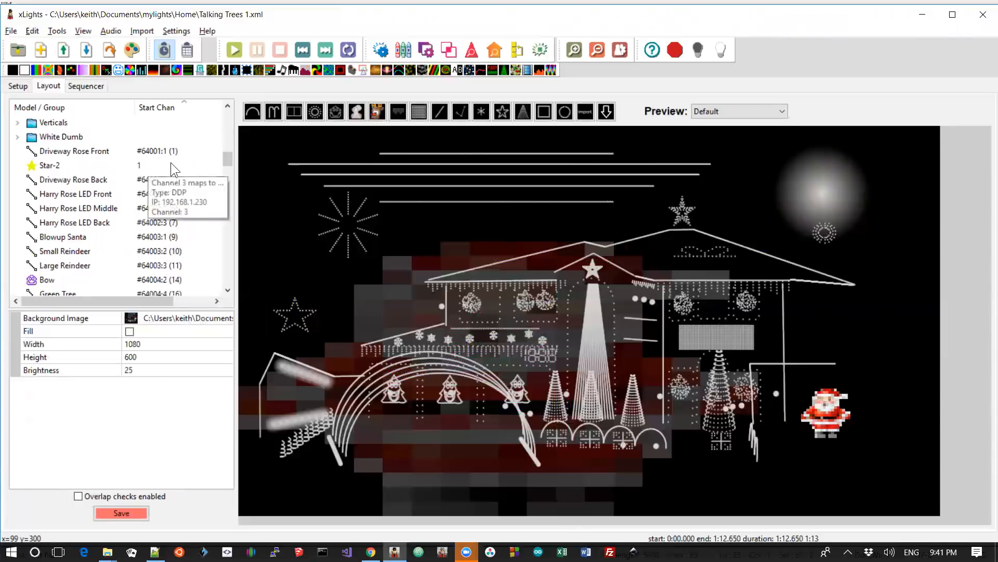
pyautogui.click(137, 164)
pyautogui.rightClick(137, 163)
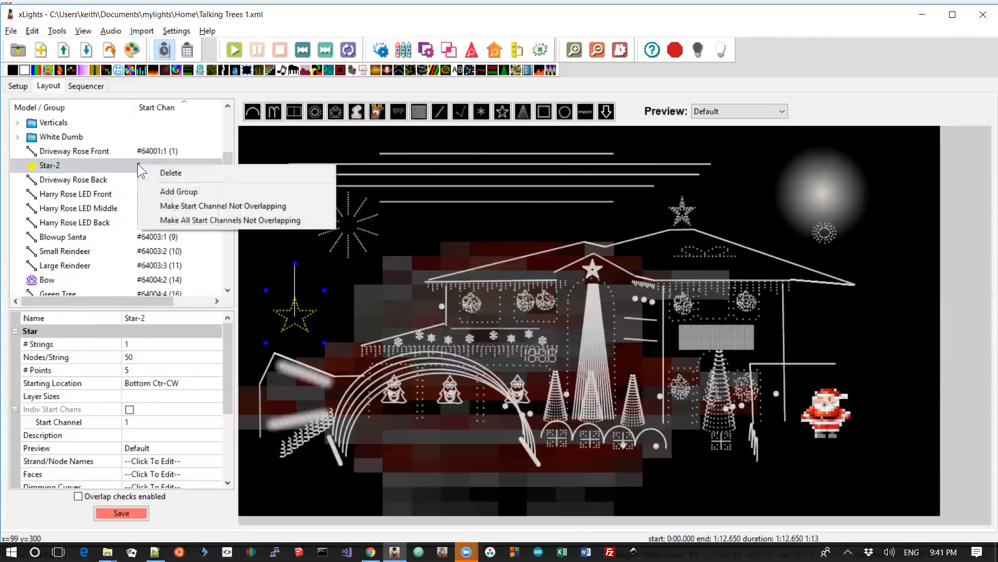
pyautogui.click(205, 207)
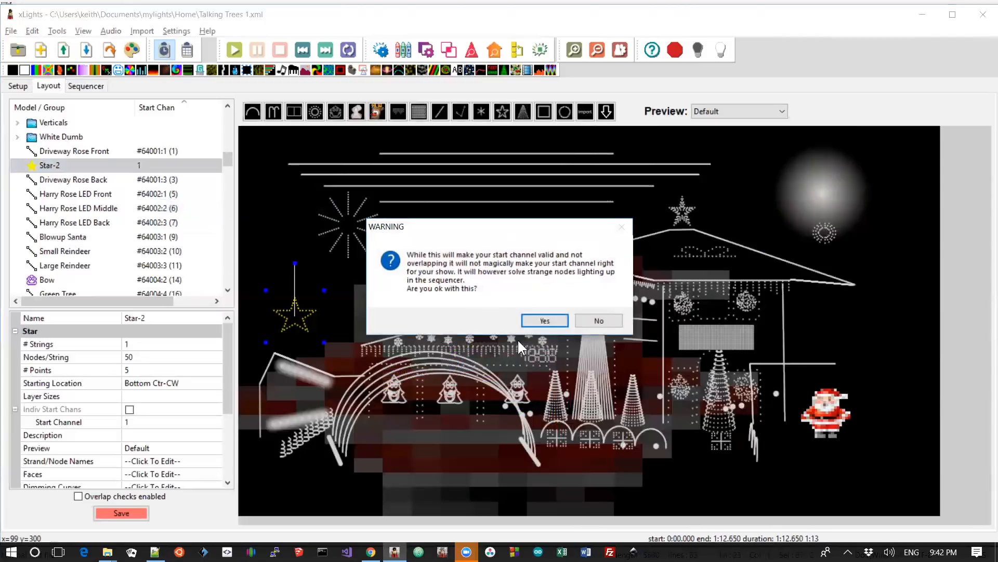
pyautogui.click(544, 321)
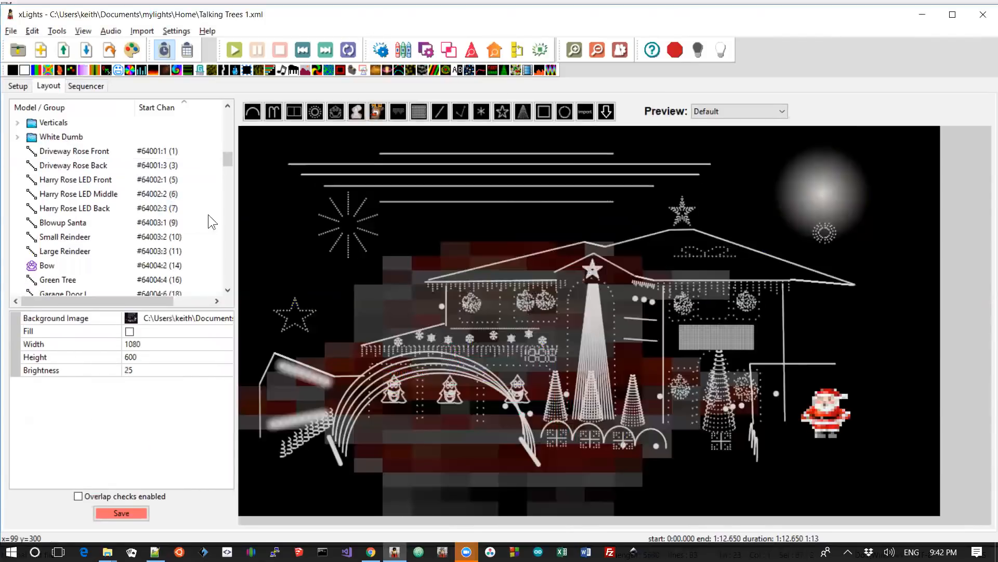
pyautogui.moveTo(226, 154); pyautogui.dragTo(232, 287)
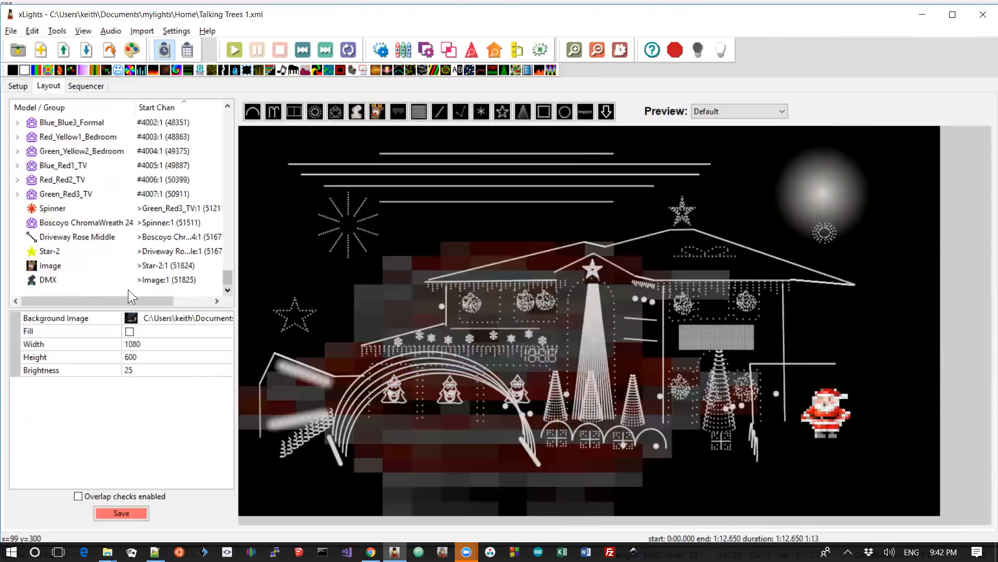
pyautogui.click(158, 250)
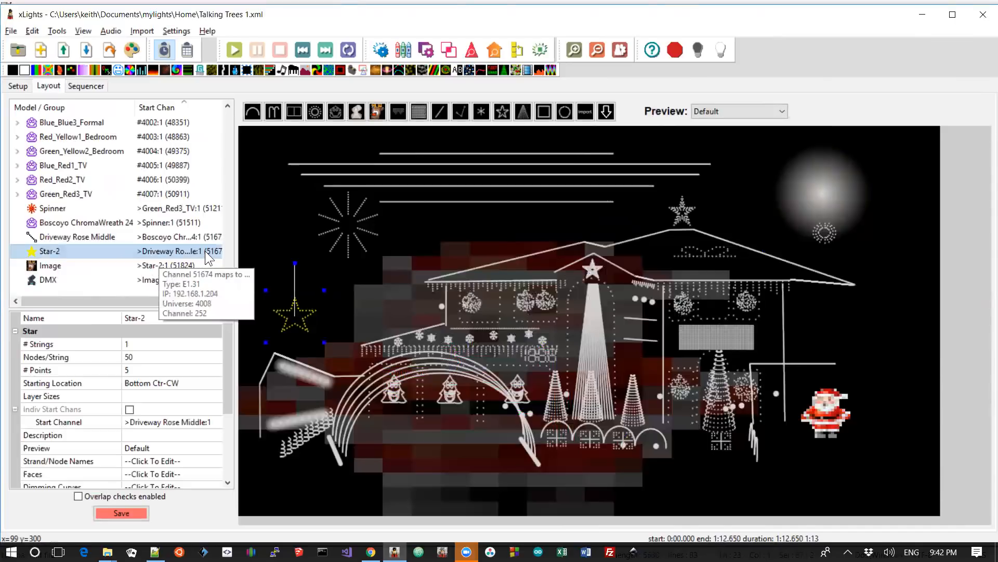
# Switch to Notepad++ and select the 2018.4 release note about including multiple timings in a single xTiming file.
pyautogui.hotkey('alt', 'Tab')
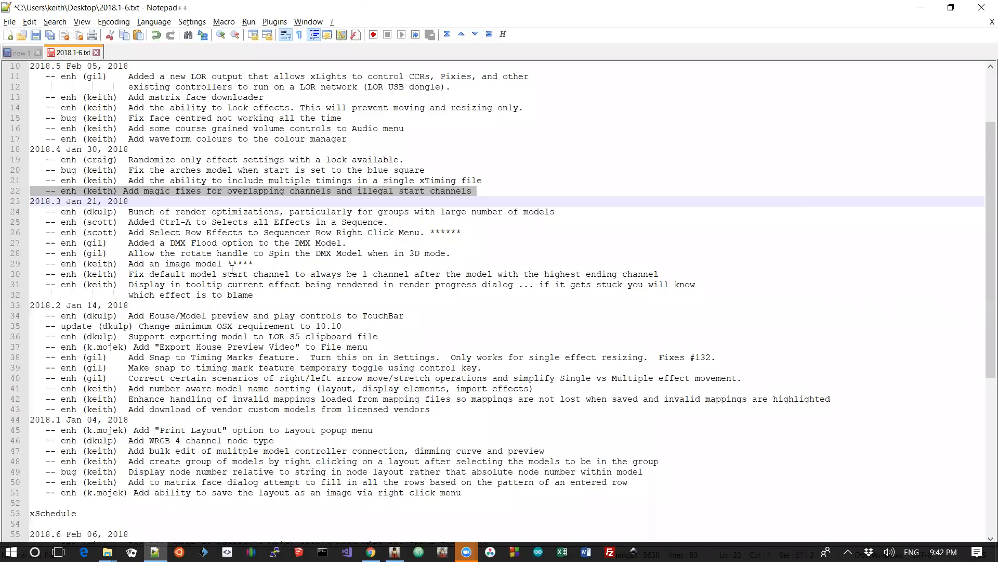
pyautogui.press('Up')
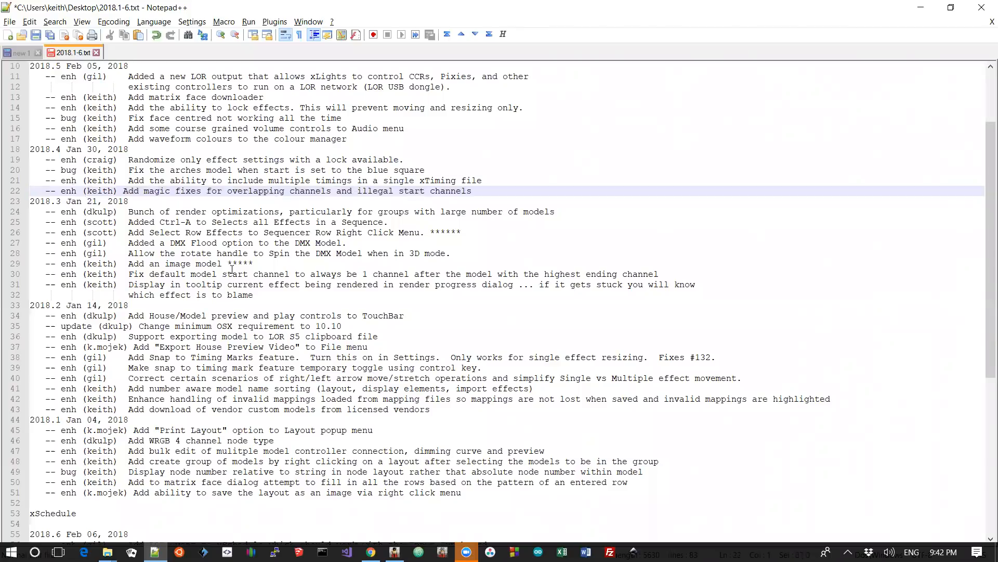
pyautogui.press('Up')
pyautogui.press('Up')
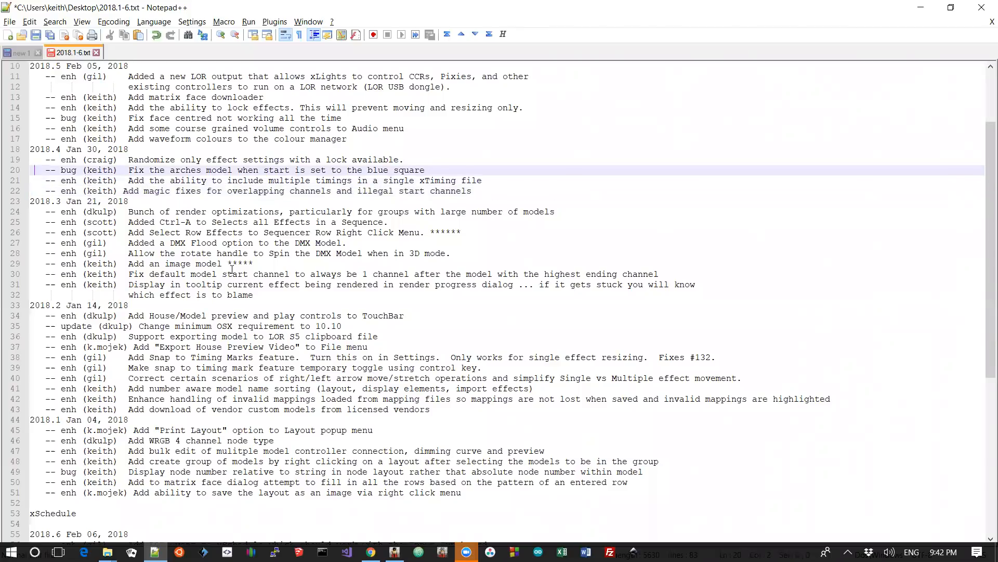
pyautogui.press('Down')
pyautogui.hotkey('shift', 'Down')
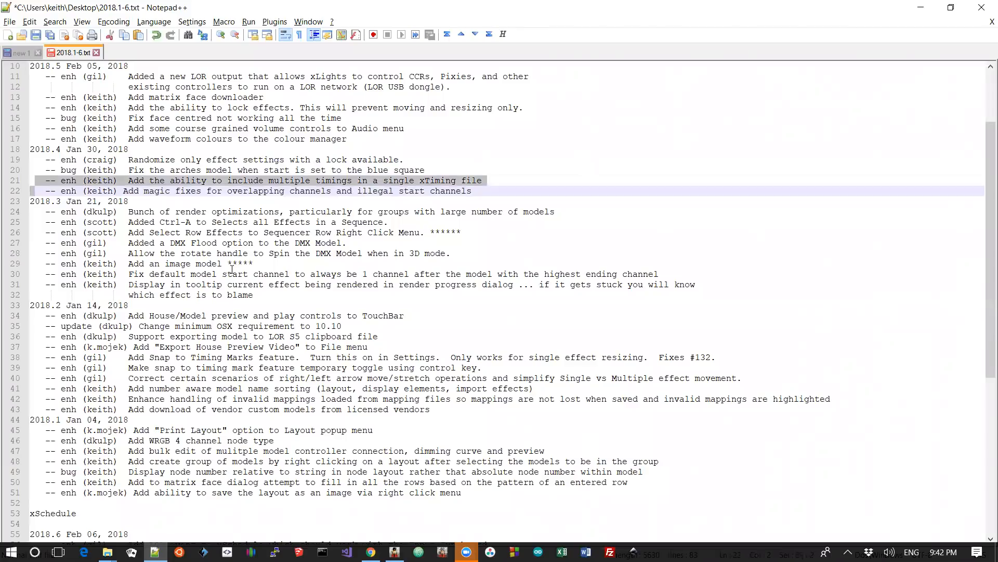
# Switch to xLights, try exporting the Matrix tree timing track as Matrix tree.xtiming, enlarge the timing selection dialog, and cancel.
pyautogui.hotkey('alt', 'Tab')
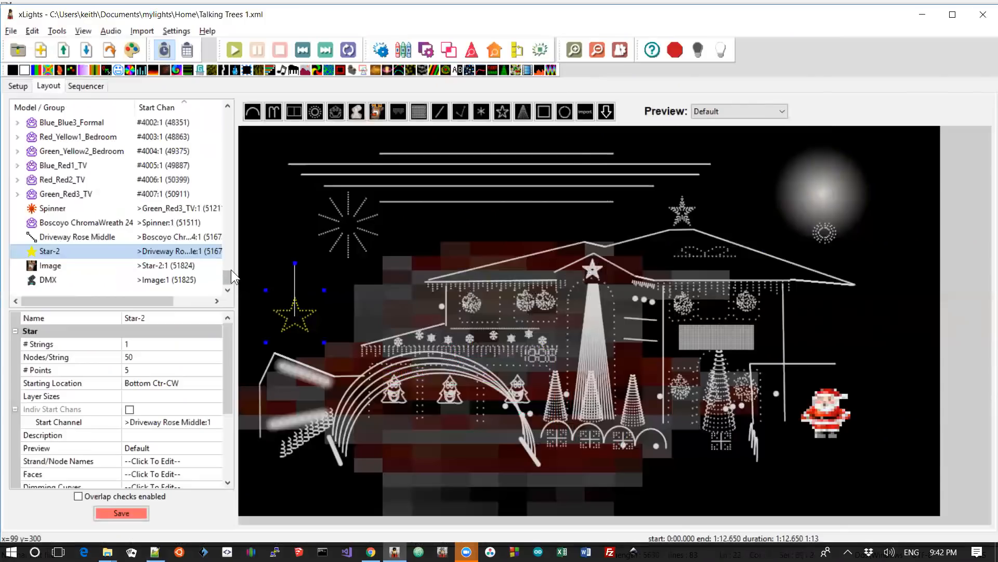
pyautogui.click(90, 81)
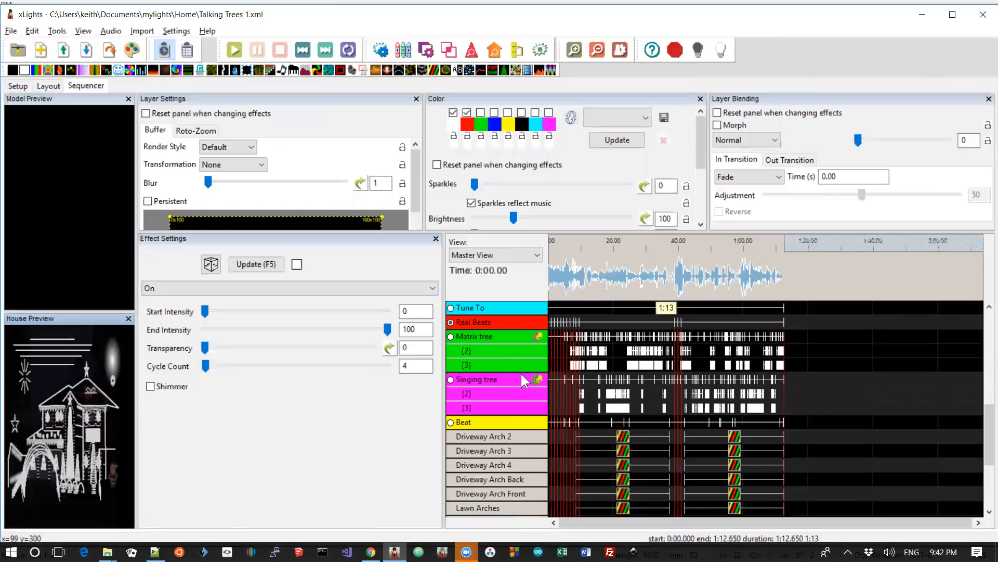
pyautogui.rightClick(513, 336)
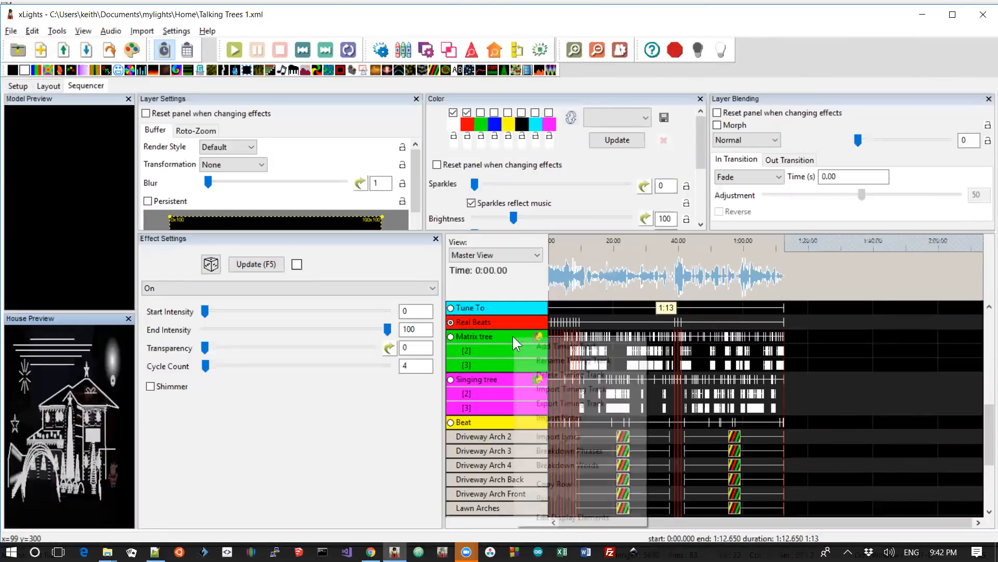
pyautogui.click(548, 404)
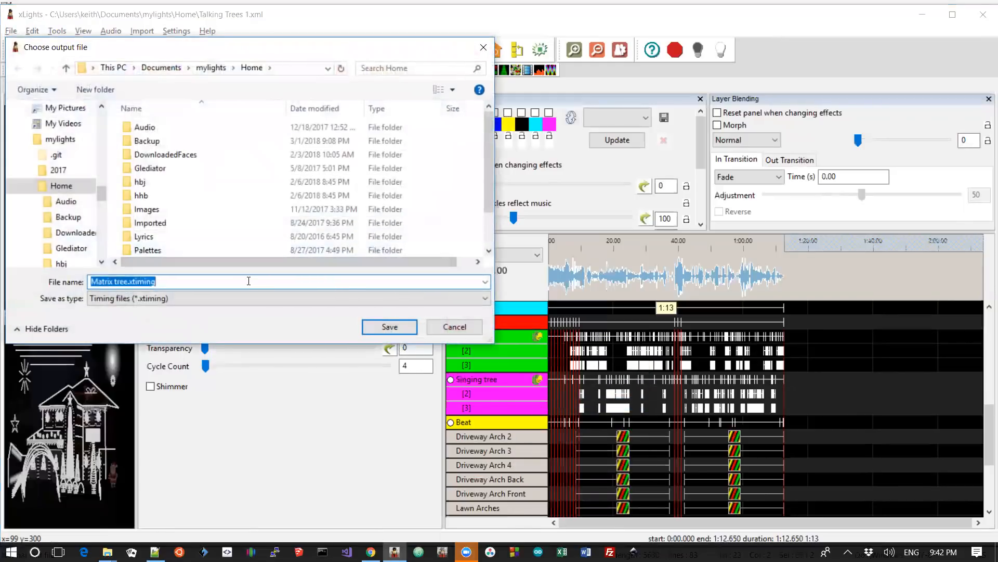
pyautogui.click(380, 324)
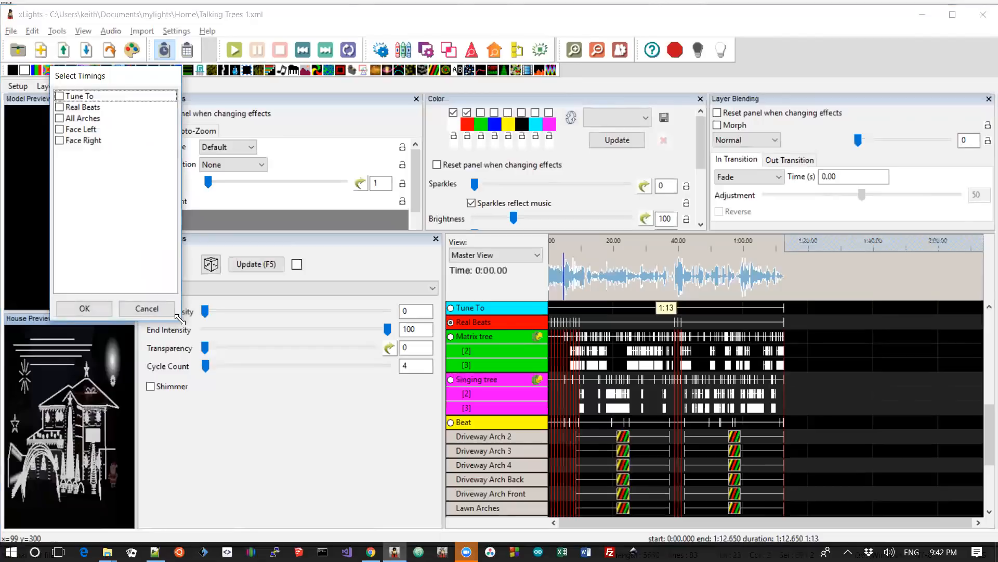
pyautogui.moveTo(179, 318); pyautogui.dragTo(421, 404)
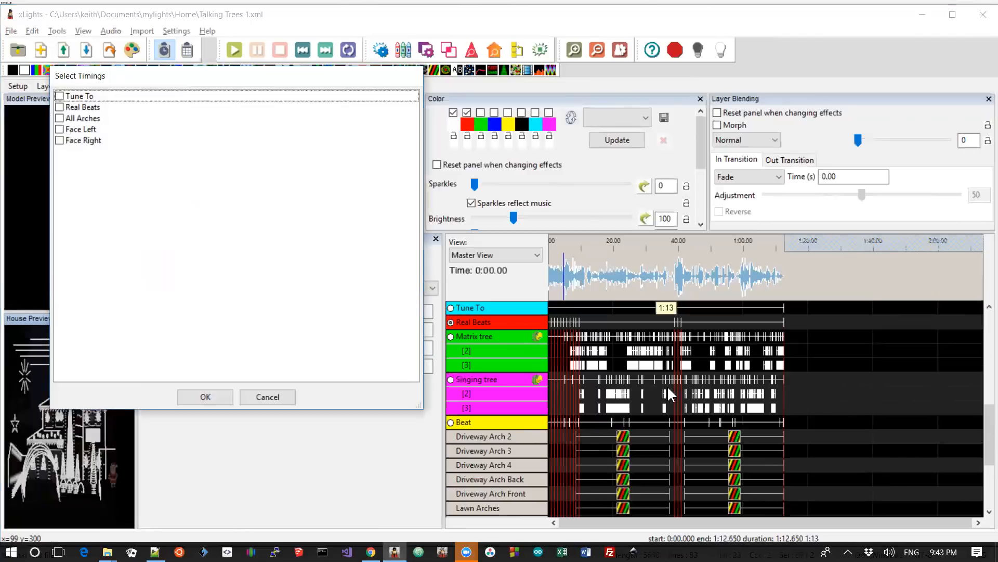
pyautogui.click(263, 398)
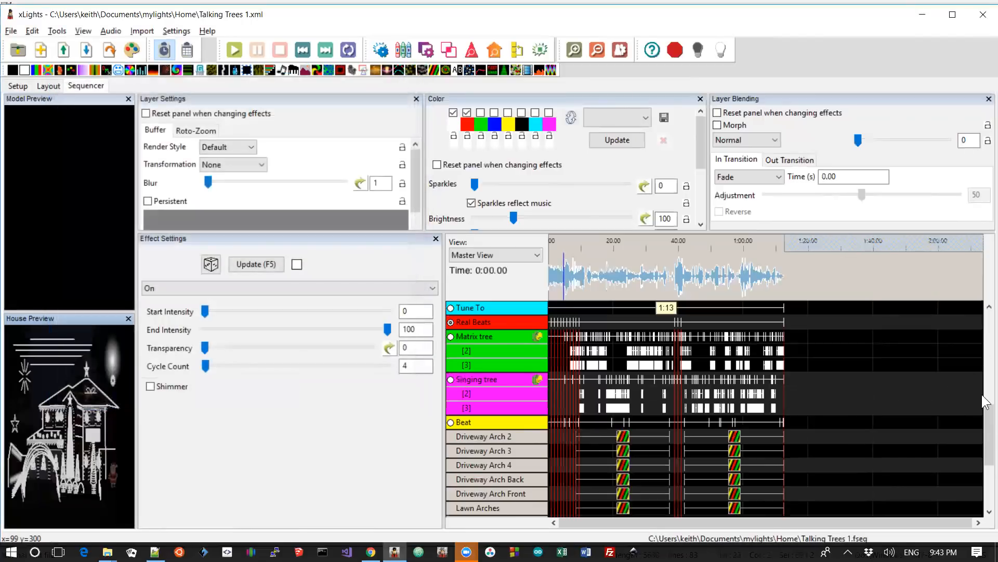
# Start the Matrix tree timing export again to review the additional timings that can be included, and cancel it.
pyautogui.moveTo(985, 430); pyautogui.dragTo(984, 337)
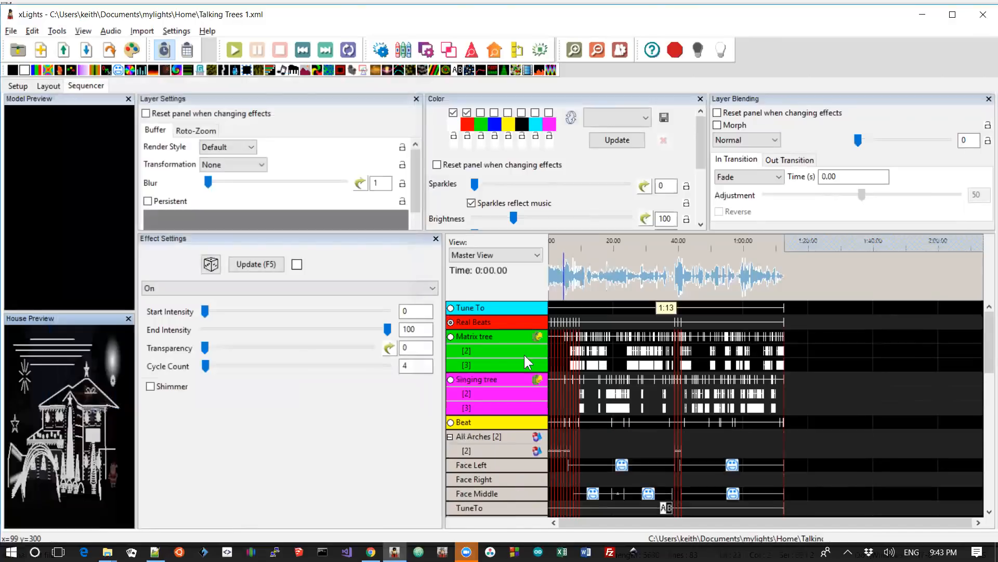
pyautogui.rightClick(495, 346)
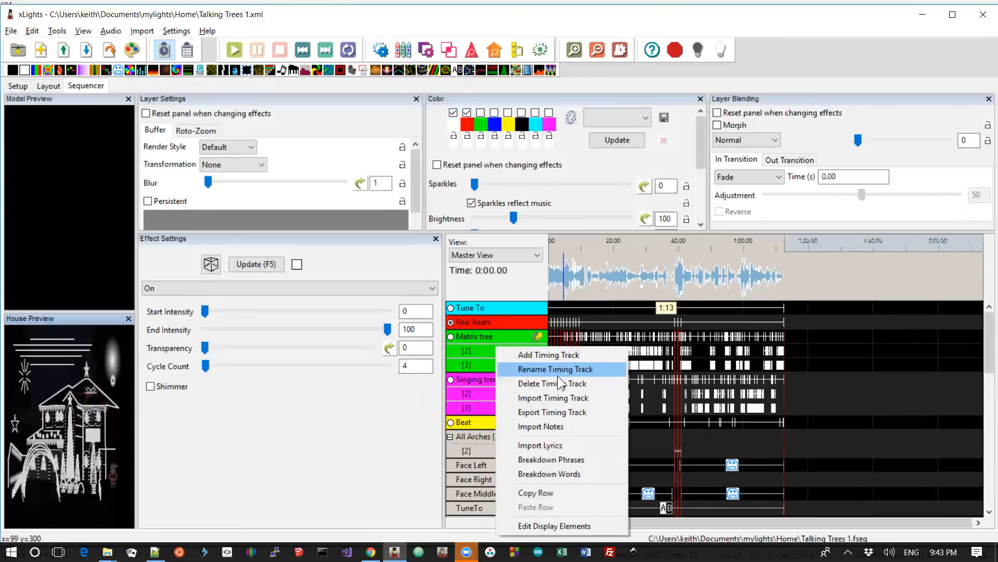
pyautogui.click(550, 408)
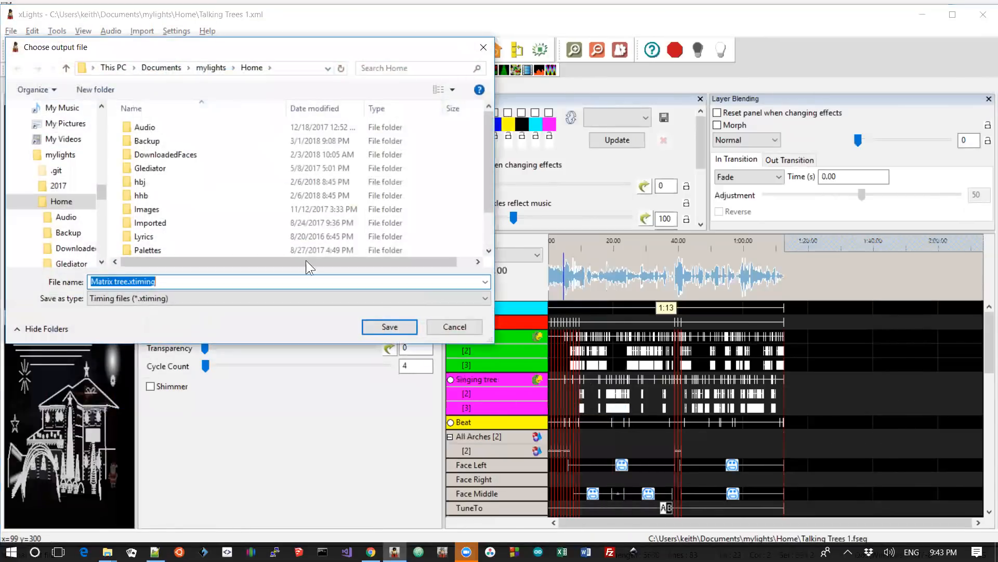
pyautogui.click(393, 323)
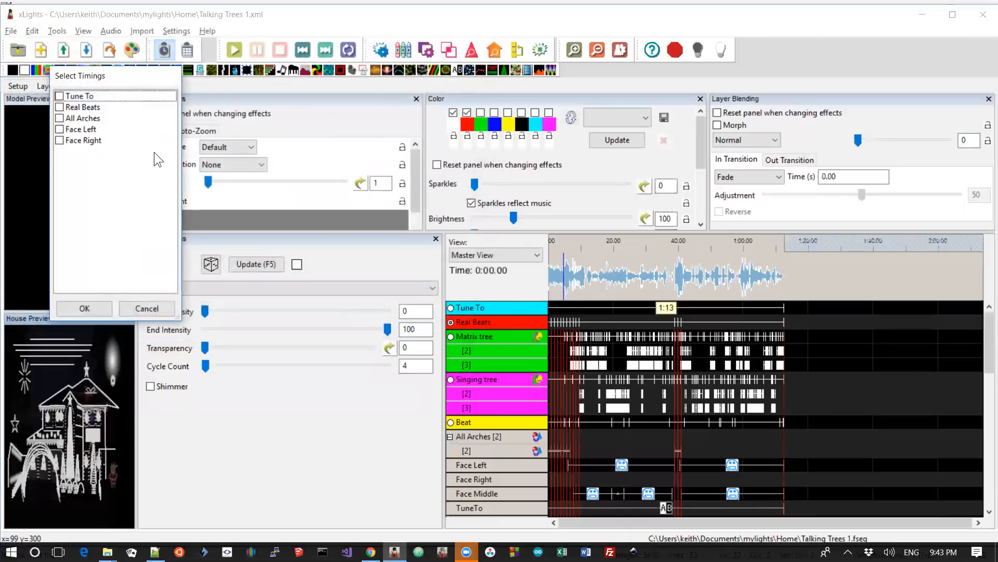
pyautogui.click(162, 308)
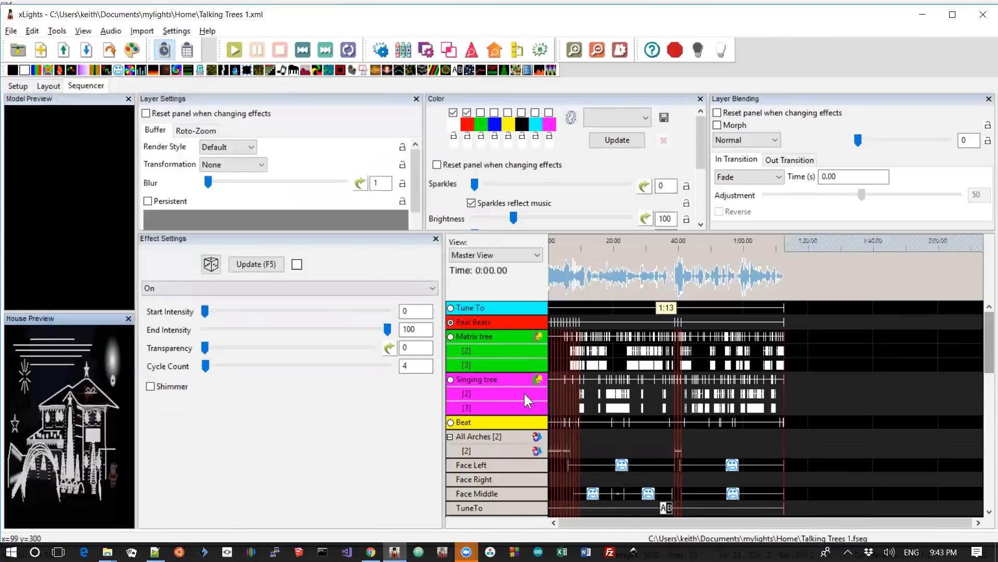
# Switch to Notepad++ and append "******" to the release note about multiple timings in a single xTiming file.
pyautogui.hotkey('alt', 'Tab')
pyautogui.press('Down')
pyautogui.press('Up')
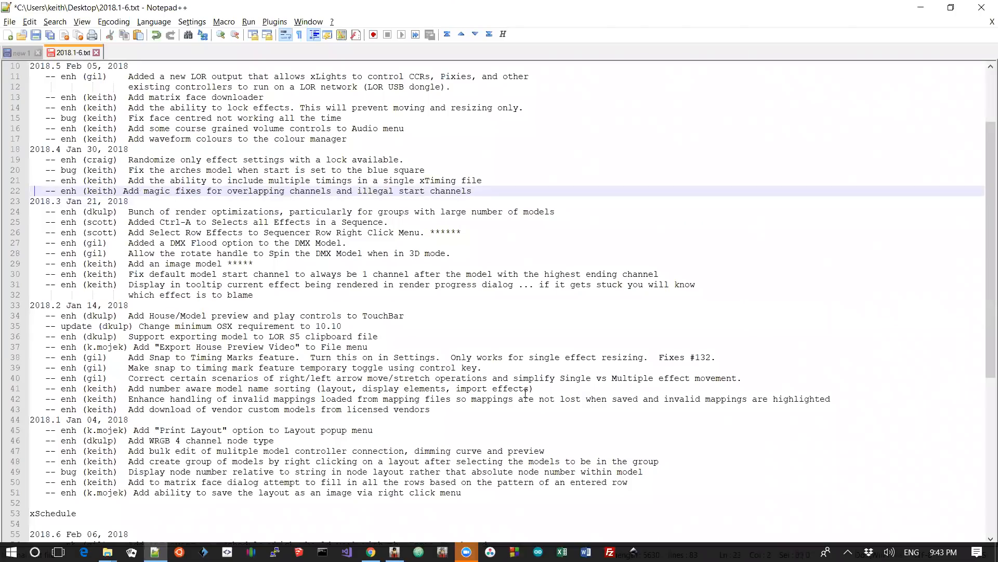
pyautogui.press('Left')
pyautogui.press('Left')
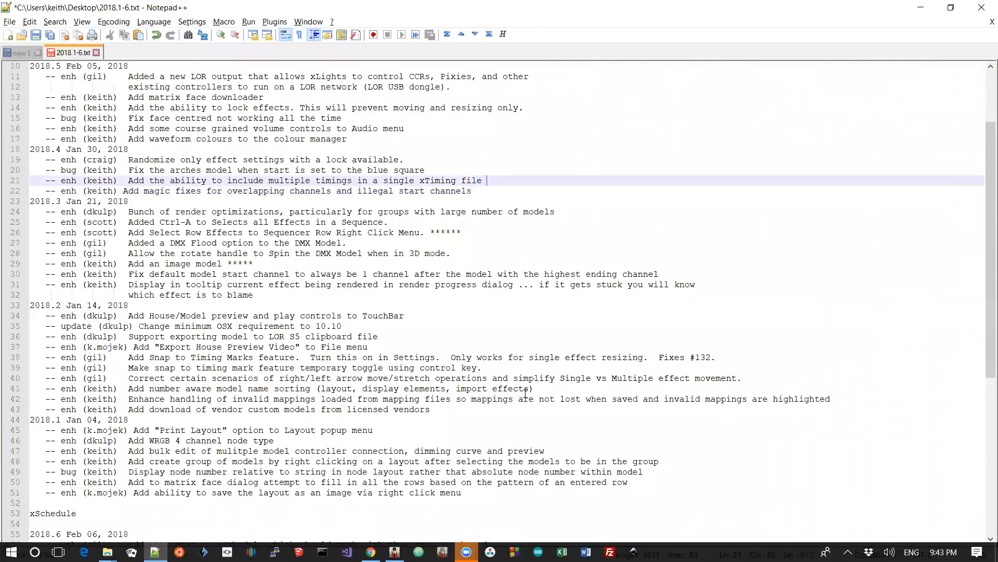
pyautogui.write('******')
pyautogui.press('Up')
# Switch to xLights and set the Lawn Arches model's starting location to Blue Square in the layout.
pyautogui.hotkey('alt', 'Tab')
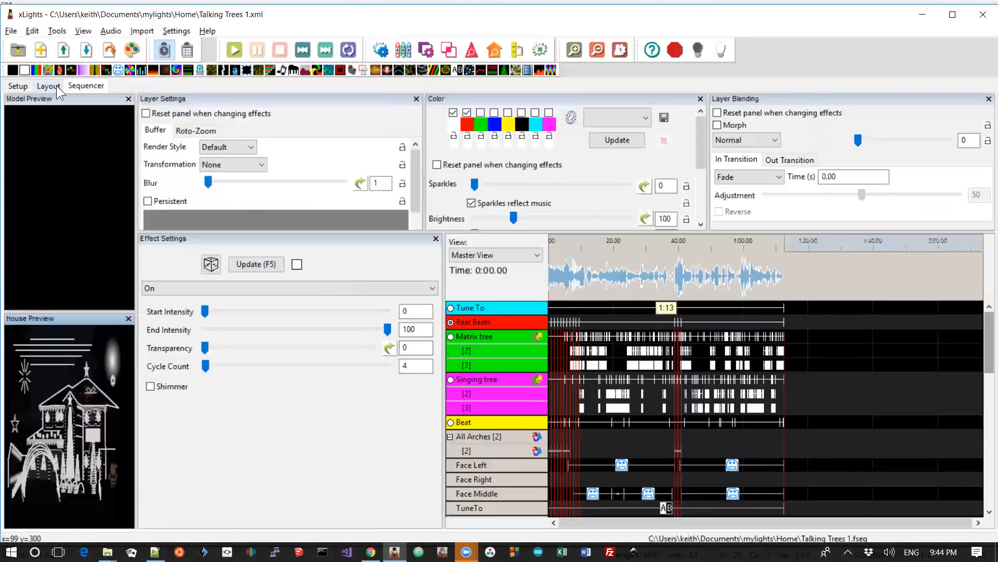
pyautogui.click(56, 85)
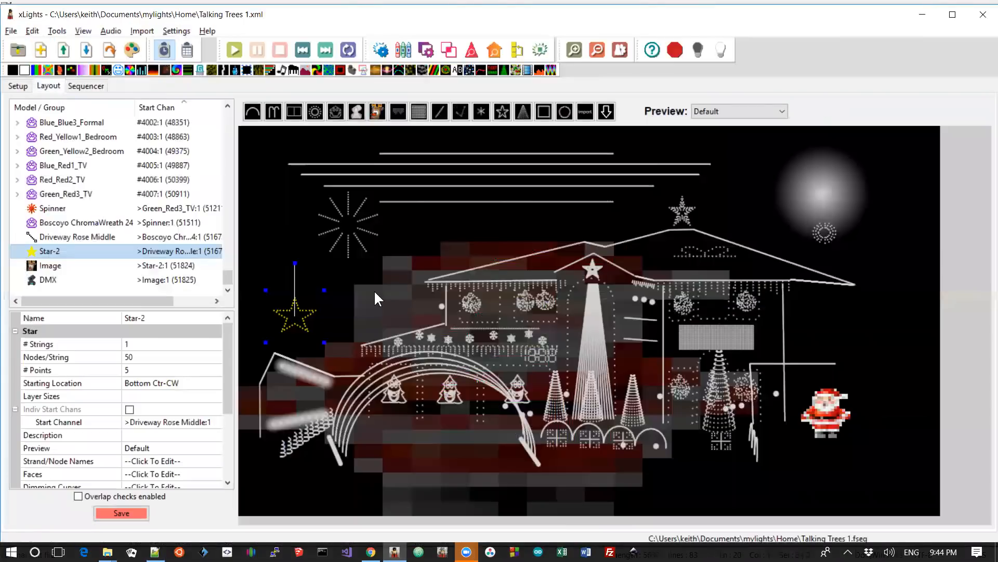
pyautogui.click(626, 429)
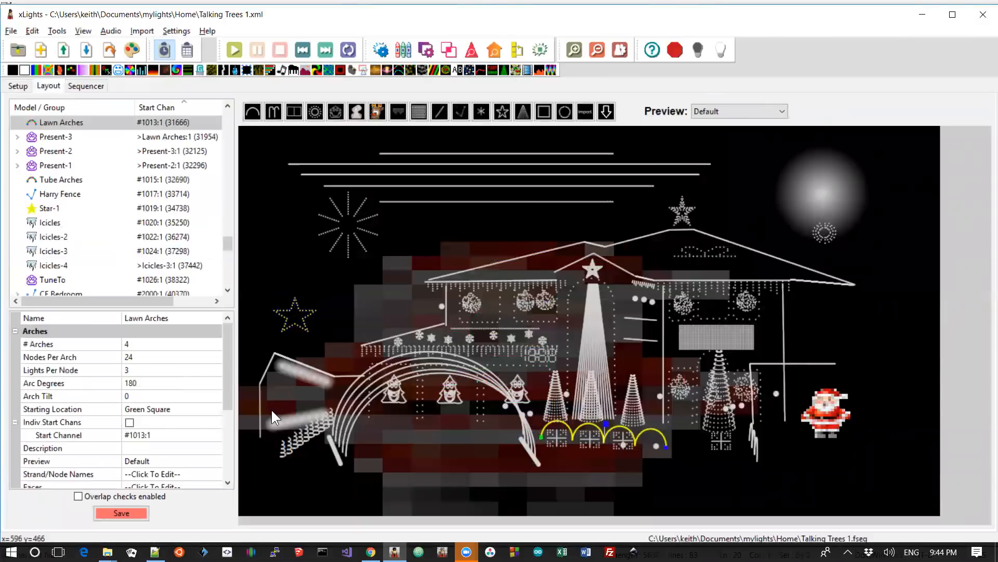
pyautogui.click(148, 408)
pyautogui.click(147, 409)
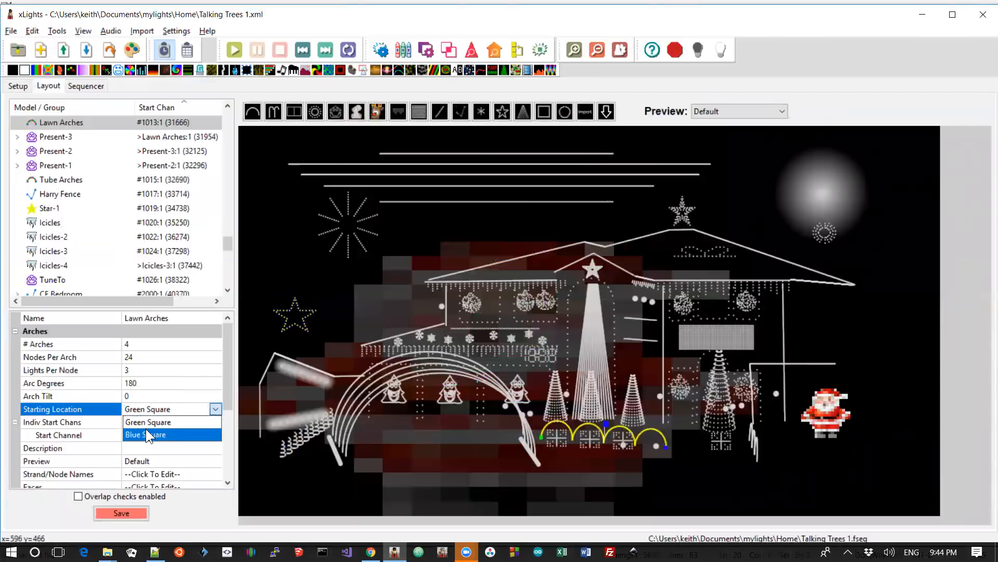
pyautogui.click(146, 432)
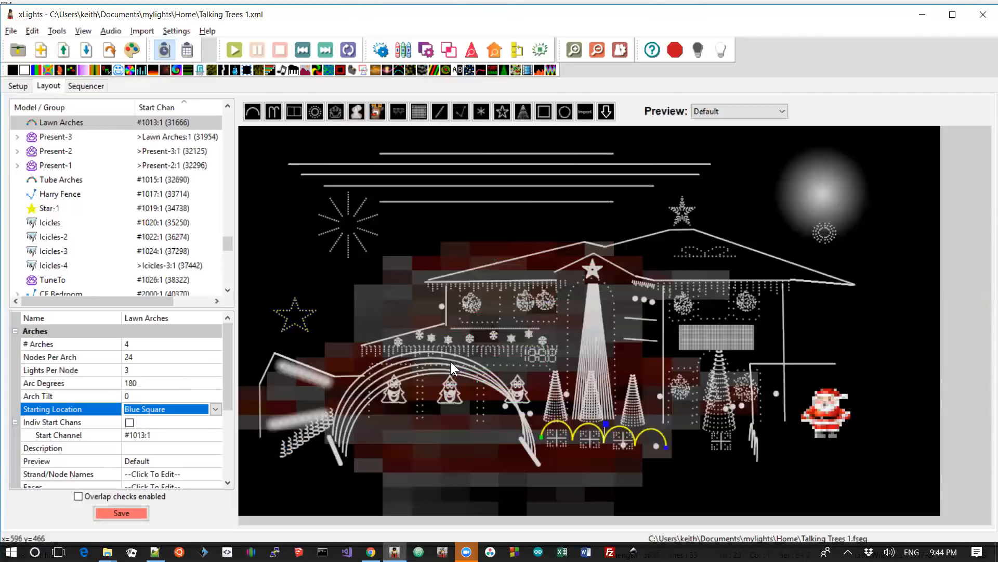
# Switch to Notepad++ and select the 2018.4 release note about randomizing only effect settings with a lock available.
pyautogui.hotkey('alt', 'Tab')
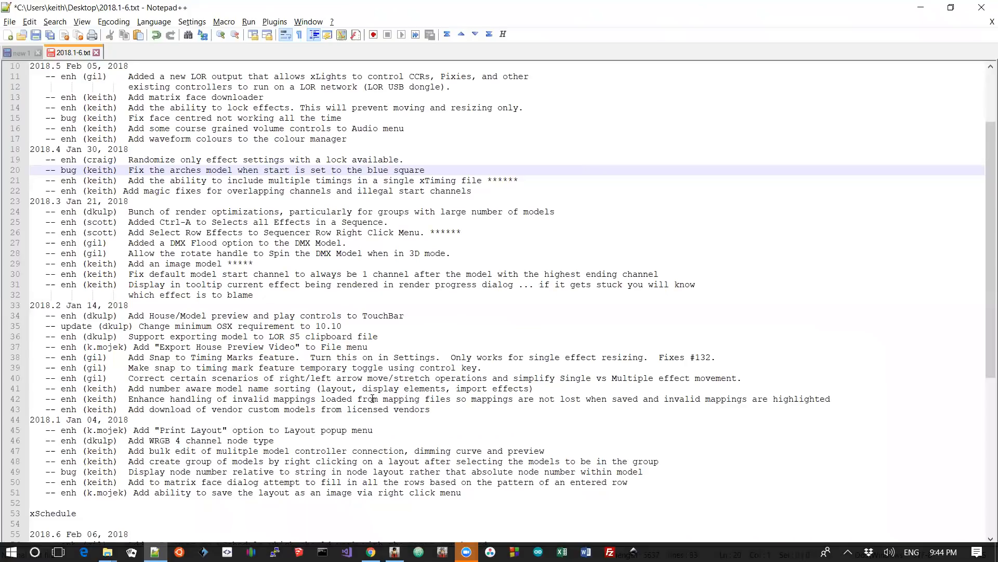
pyautogui.hotkey('shift', 'Up')
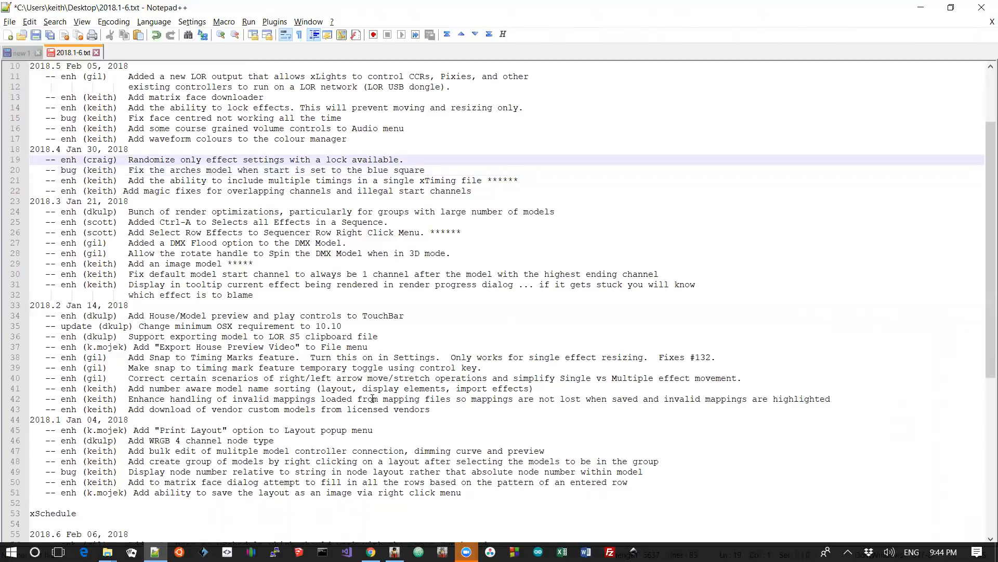
# Switch to xLights and create a new sequence from the sequencer, keeping the default sequence settings.
pyautogui.hotkey('alt', 'Tab')
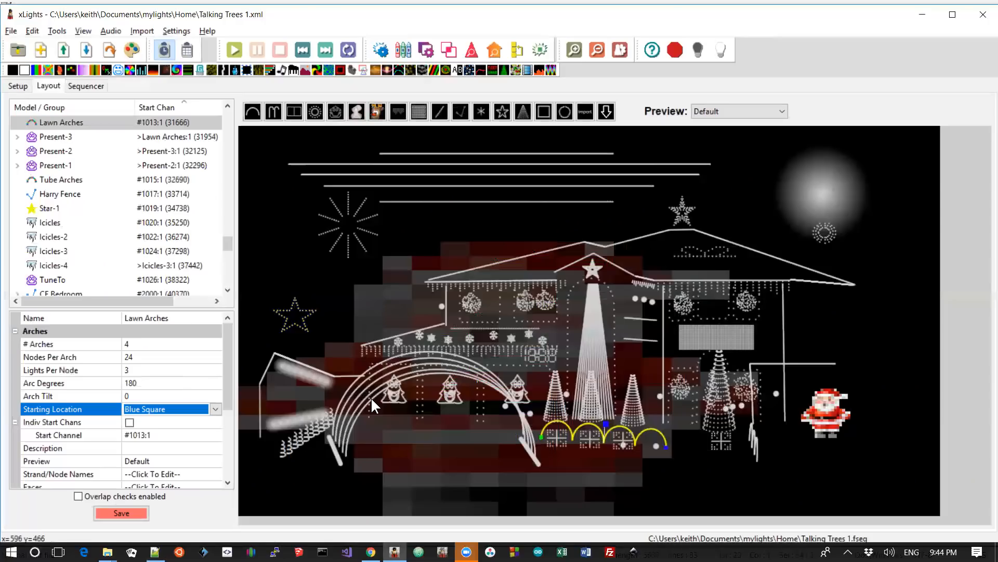
pyautogui.click(85, 86)
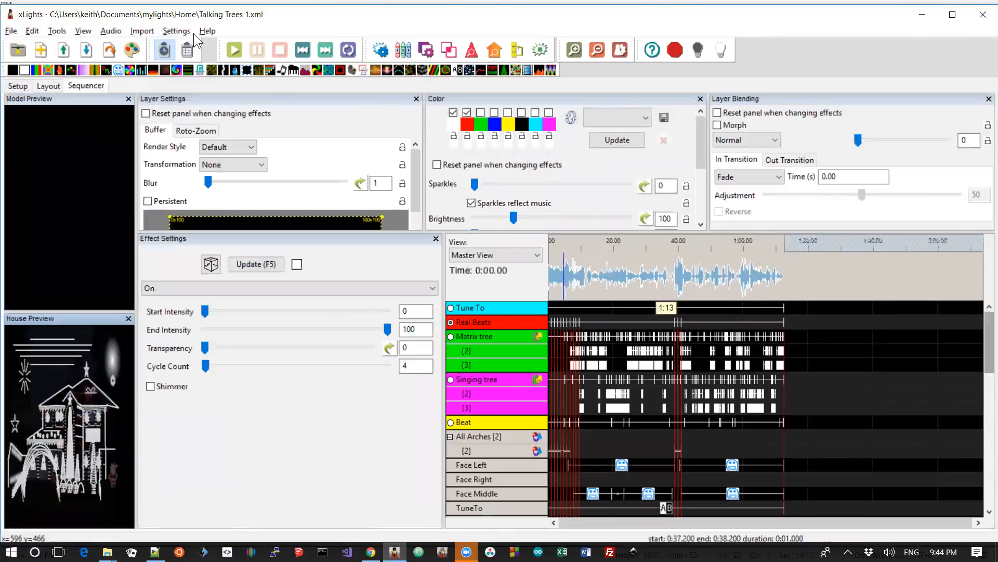
pyautogui.hotkey('ctrl', 'n')
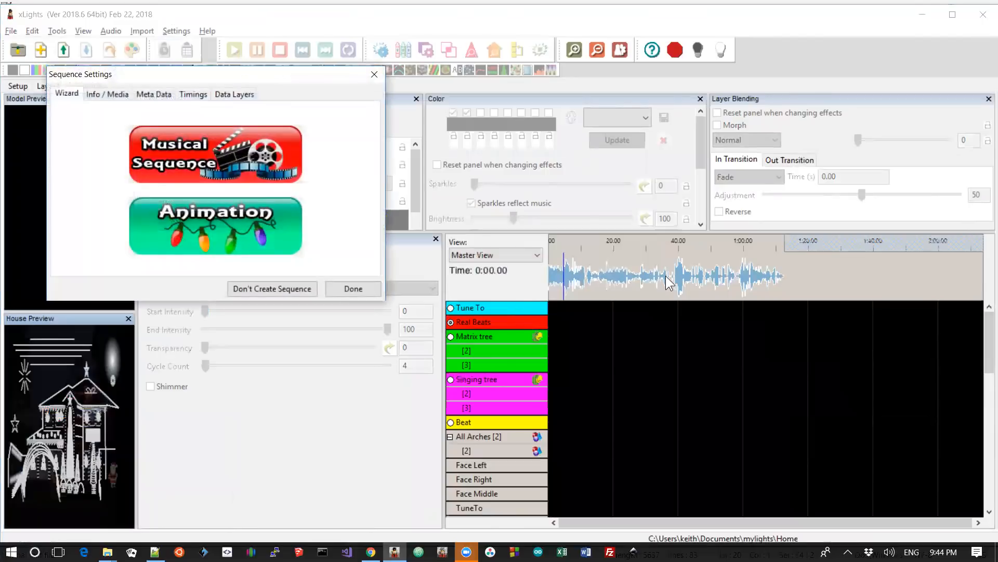
pyautogui.click(362, 288)
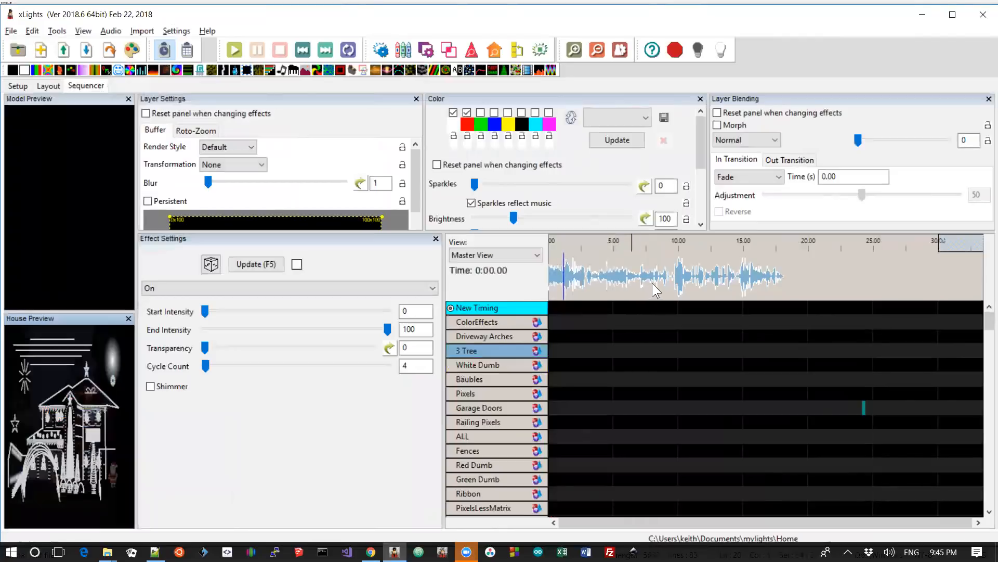
# Add a timing mark from about 6.25 to 9.40 s and create random effects under it on the Pixels through Fences rows.
pyautogui.moveTo(671, 277); pyautogui.dragTo(629, 281)
pyautogui.press('t')
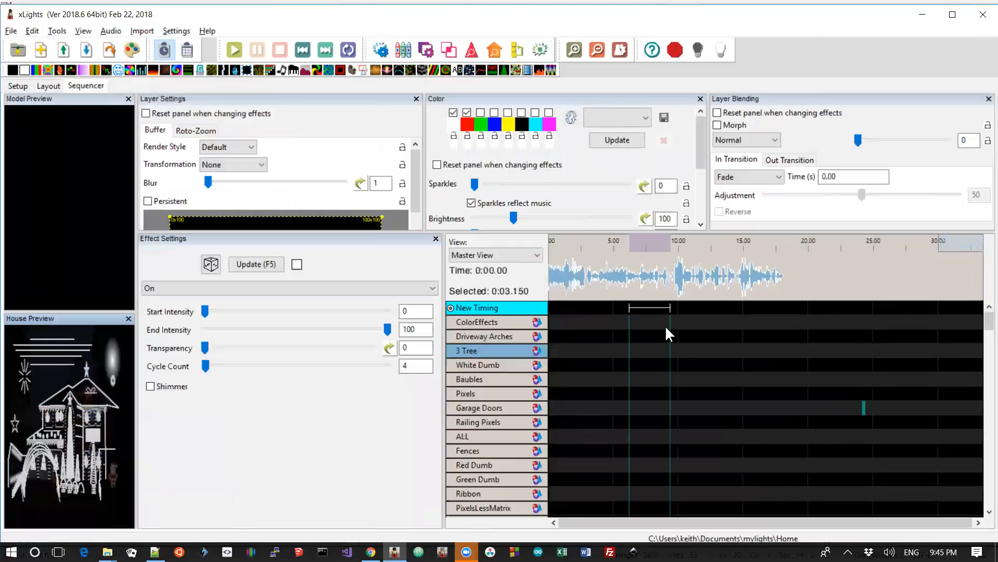
pyautogui.click(641, 348)
pyautogui.moveTo(644, 393); pyautogui.dragTo(650, 453)
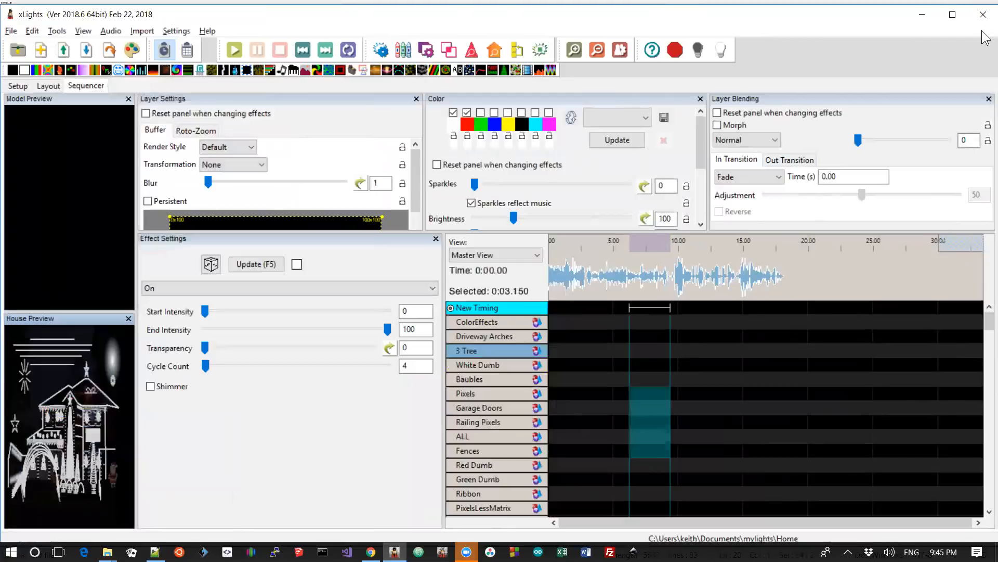
pyautogui.rightClick(645, 401)
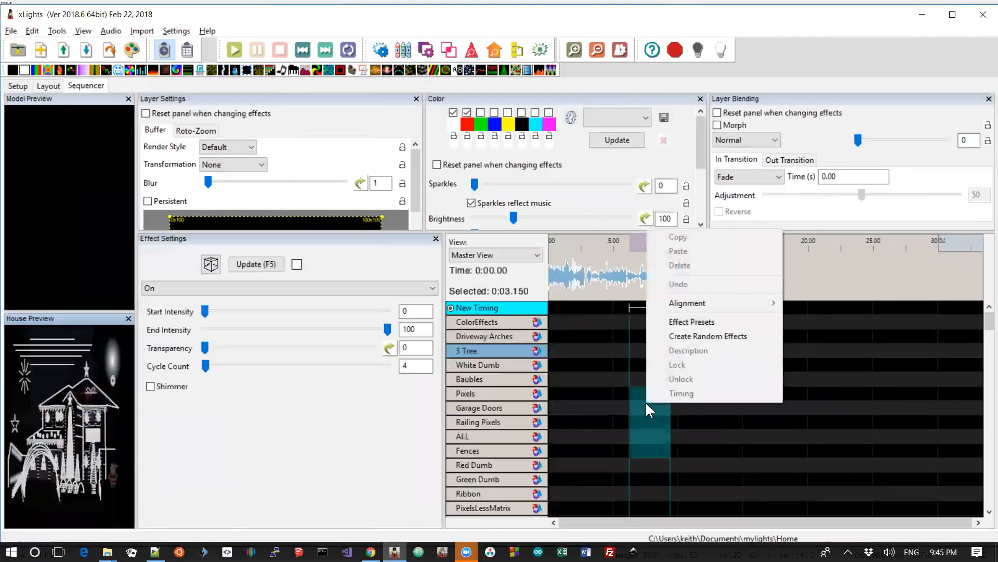
pyautogui.click(681, 338)
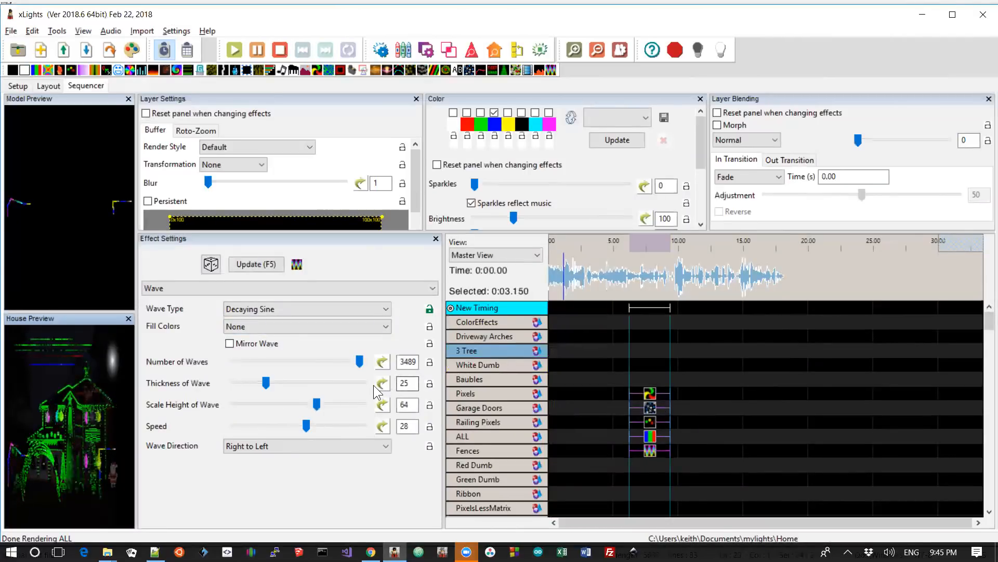
# Lock the Wave effect's Thickness of Wave, Scale Height of Wave, Speed and Wave Direction settings.
pyautogui.click(430, 385)
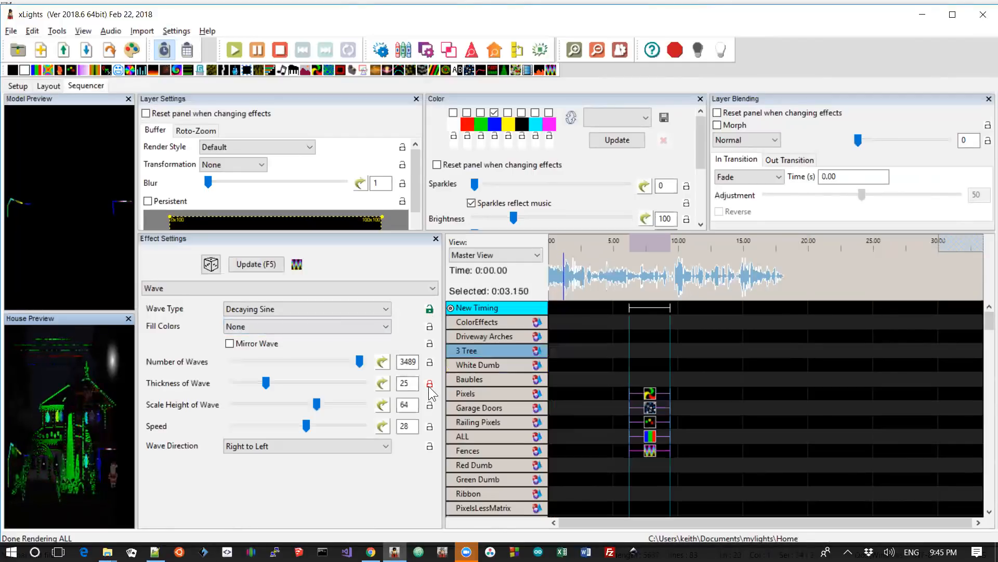
pyautogui.click(430, 405)
pyautogui.click(429, 426)
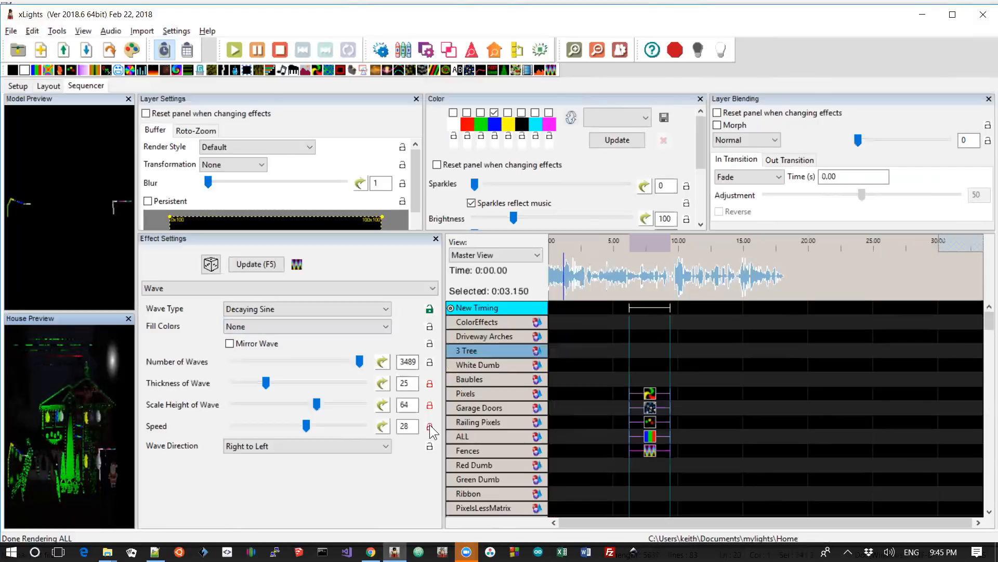
pyautogui.click(430, 446)
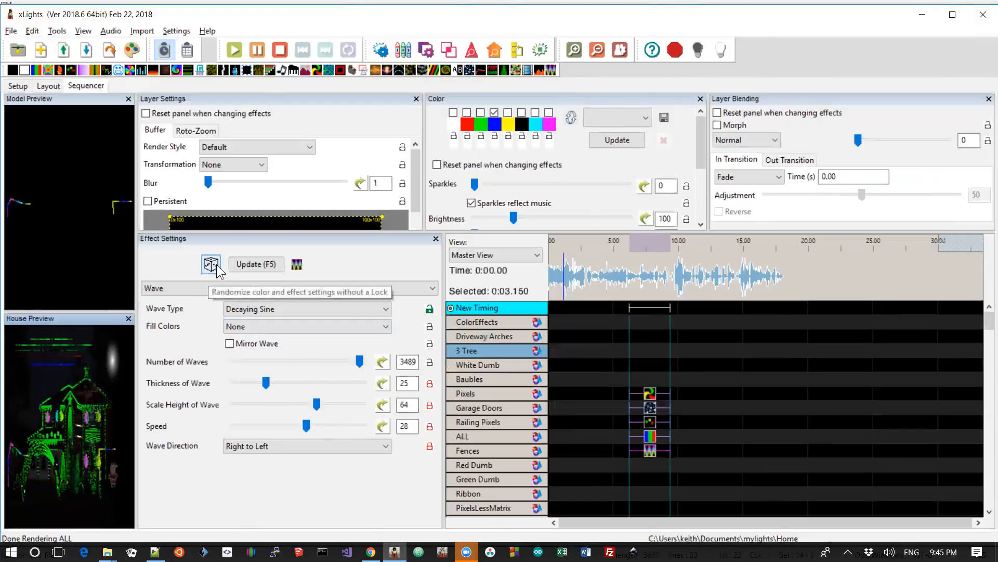
# Switch to Notepad++ to check the release note about randomizing with locks, and return to xLights.
pyautogui.hotkey('alt', 'Tab')
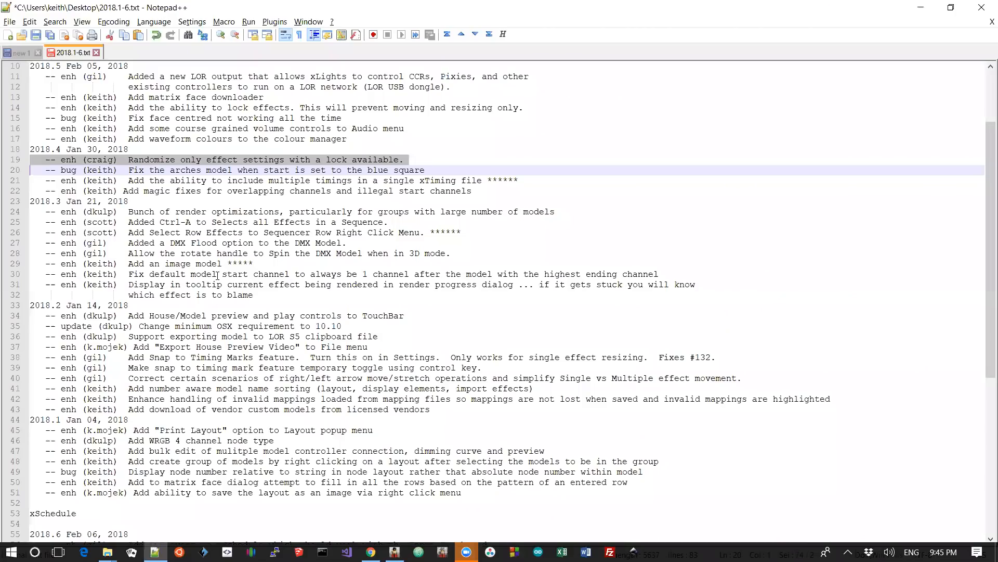
pyautogui.hotkey('alt', 'Tab')
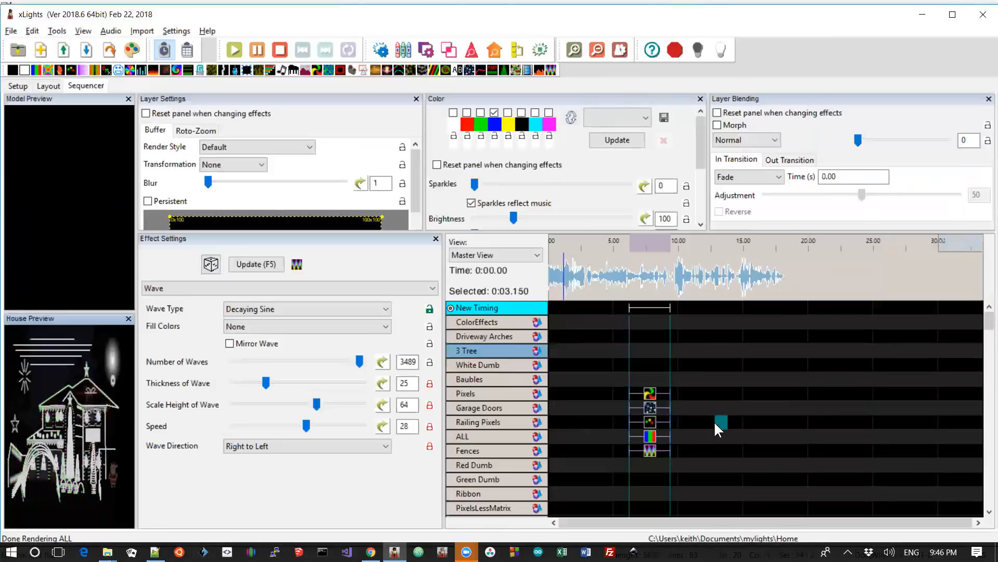
# Move the Pinwheel effect on the Pixels row along the timeline so it starts just after the timing mark's end.
pyautogui.click(650, 397)
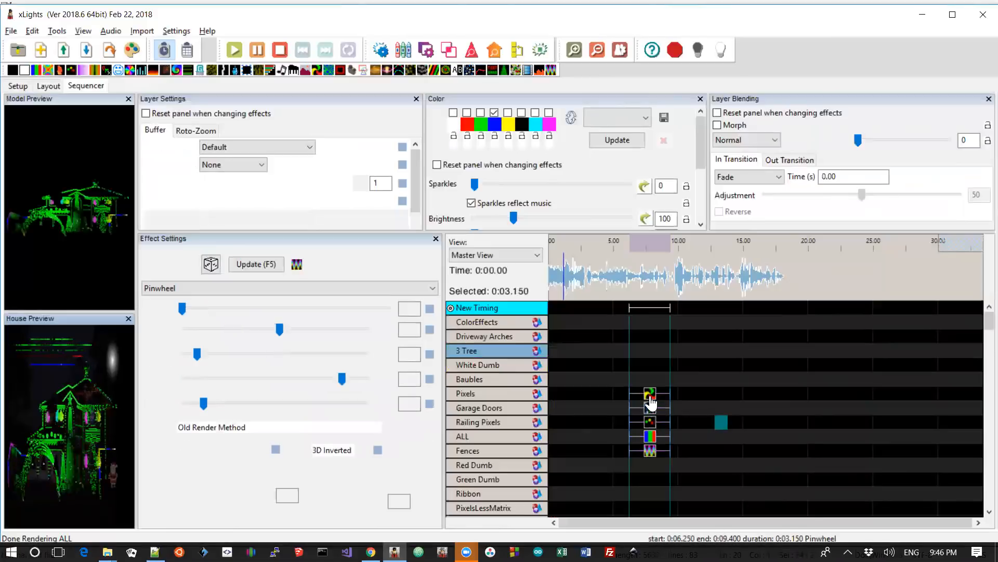
pyautogui.press('Right')
pyautogui.press('Right')
pyautogui.press('Right')
pyautogui.press('Right')
pyautogui.press('Right')
pyautogui.press('Right')
pyautogui.press('Right')
pyautogui.press('Right')
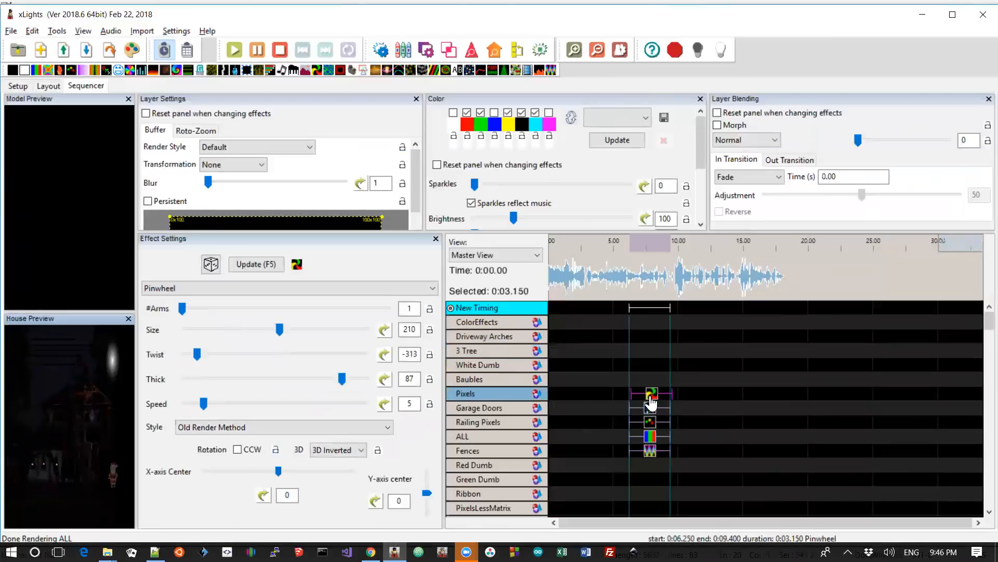
pyautogui.press('Right')
pyautogui.press('Right')
pyautogui.press('Right')
pyautogui.press('Right')
pyautogui.press('Right')
pyautogui.press('Right')
pyautogui.press('Right')
pyautogui.press('Right')
pyautogui.press('Right')
pyautogui.press('Right')
pyautogui.press('Right')
pyautogui.press('Right')
pyautogui.moveTo(657, 395); pyautogui.dragTo(696, 395)
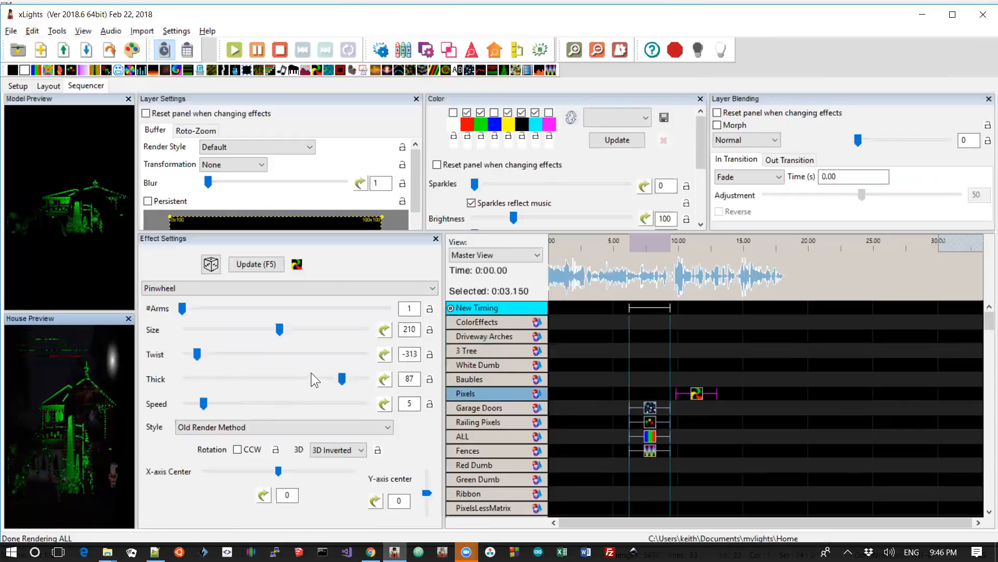
# Lock the Pinwheel effect's Thick and Speed settings and randomize its unlocked color and effect settings several times.
pyautogui.click(429, 379)
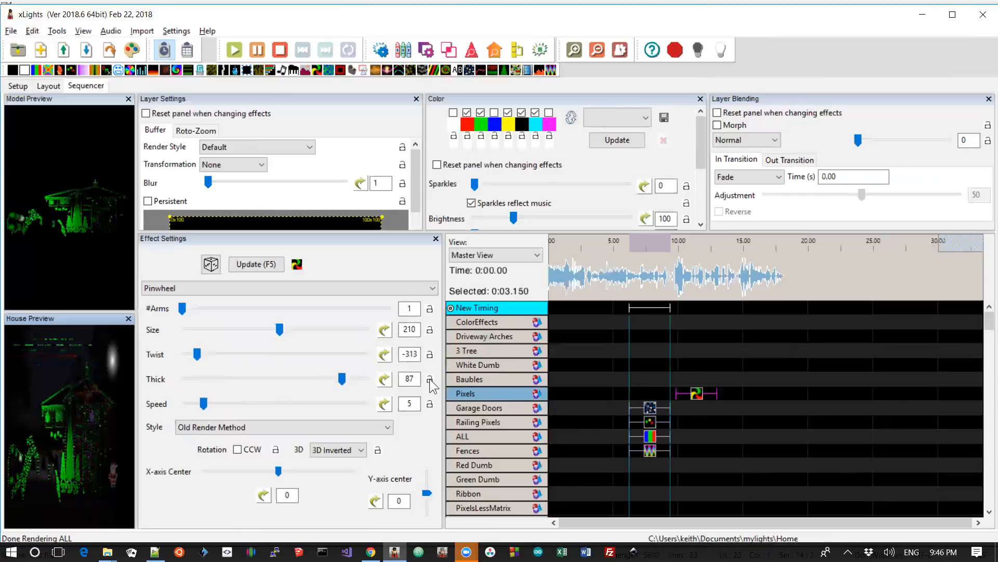
pyautogui.click(430, 403)
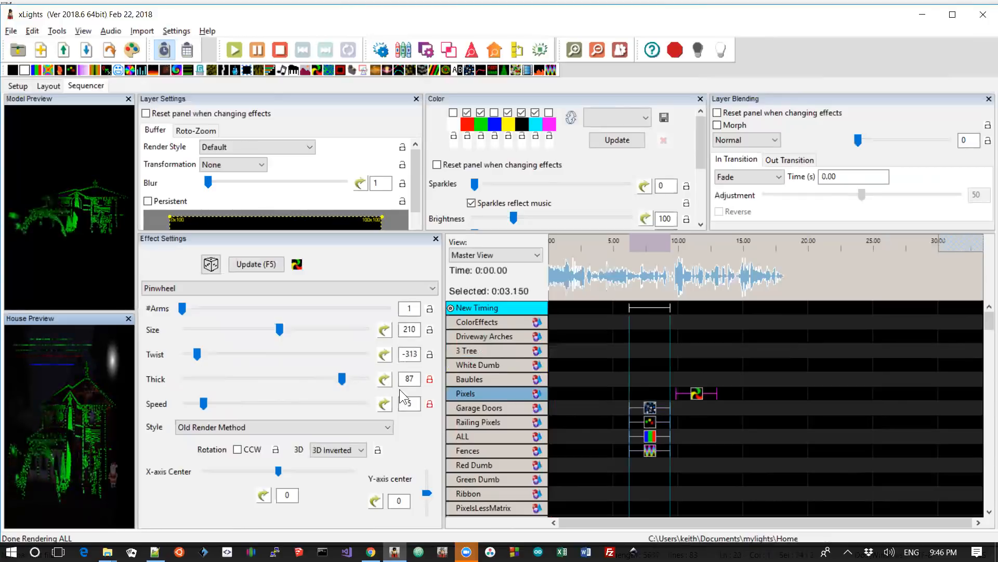
pyautogui.click(211, 265)
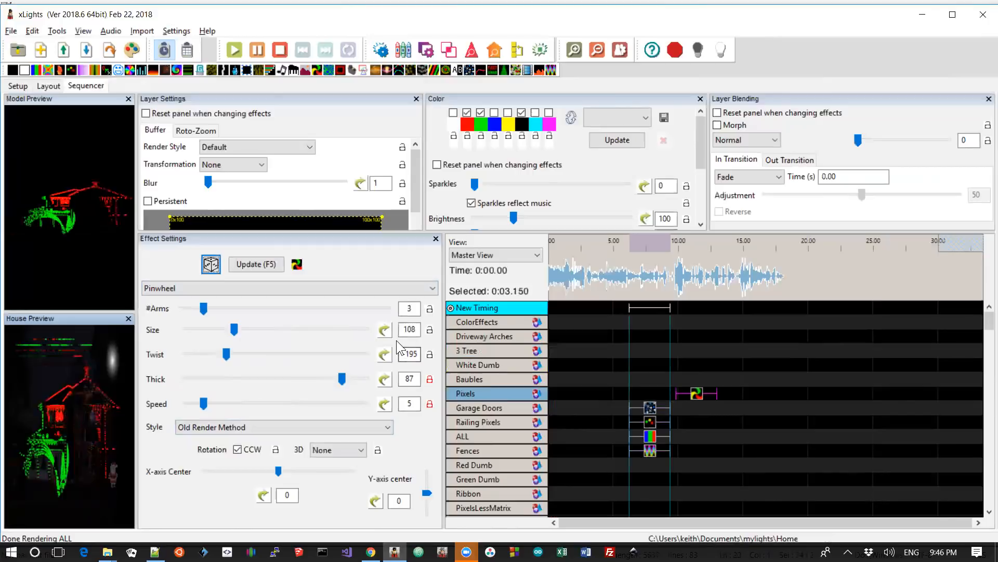
pyautogui.click(211, 266)
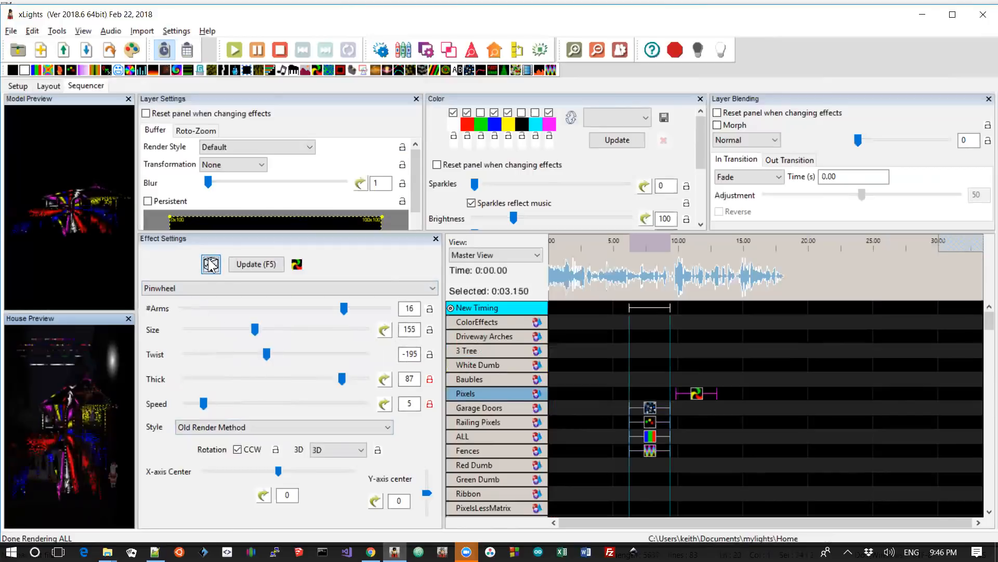
pyautogui.click(211, 266)
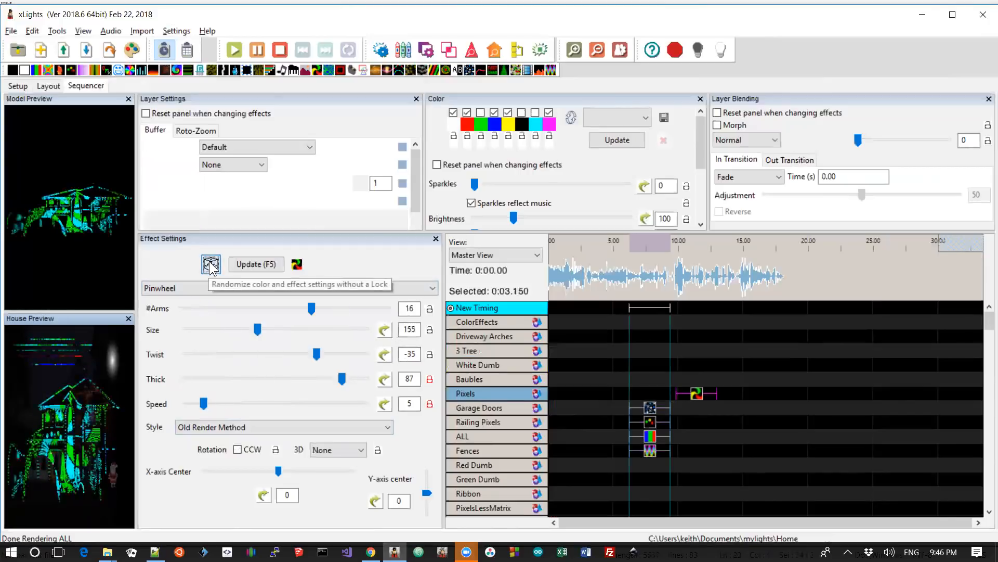
pyautogui.click(211, 266)
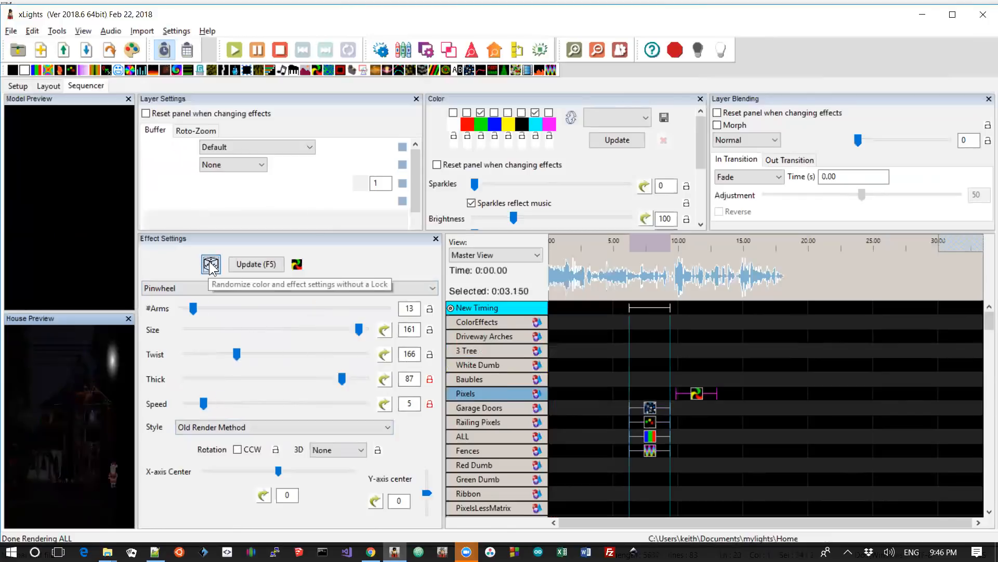
pyautogui.click(212, 265)
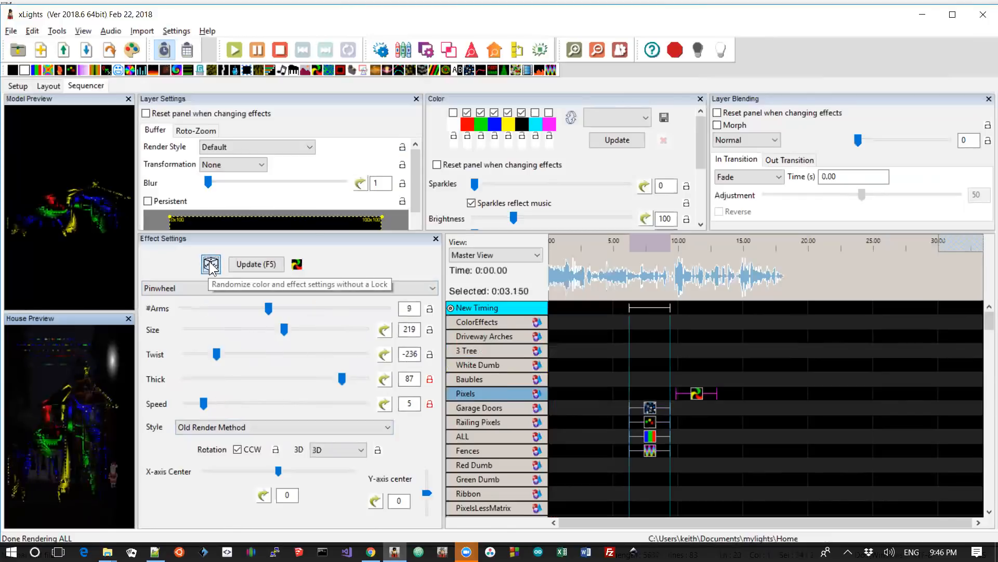
pyautogui.click(211, 265)
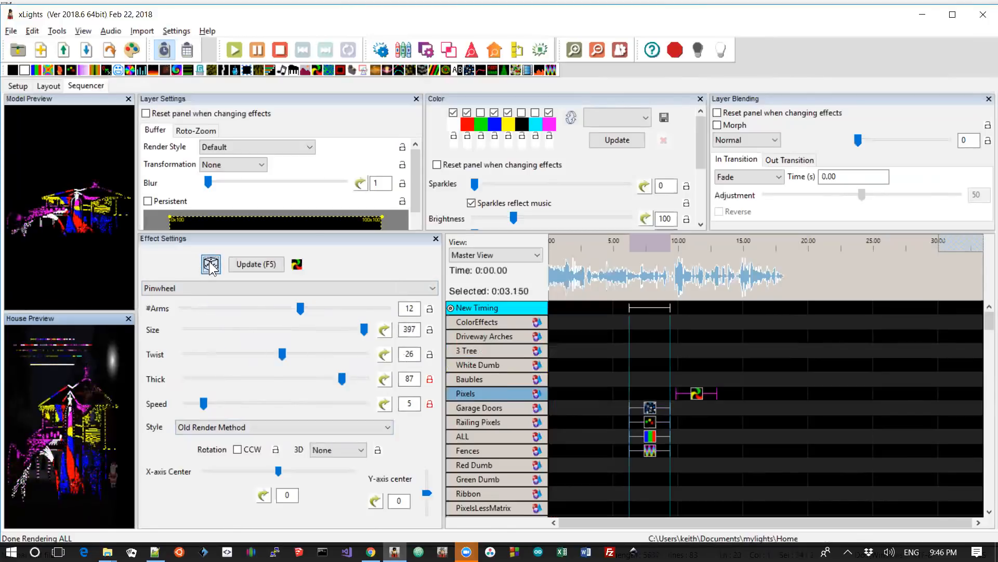
pyautogui.click(212, 266)
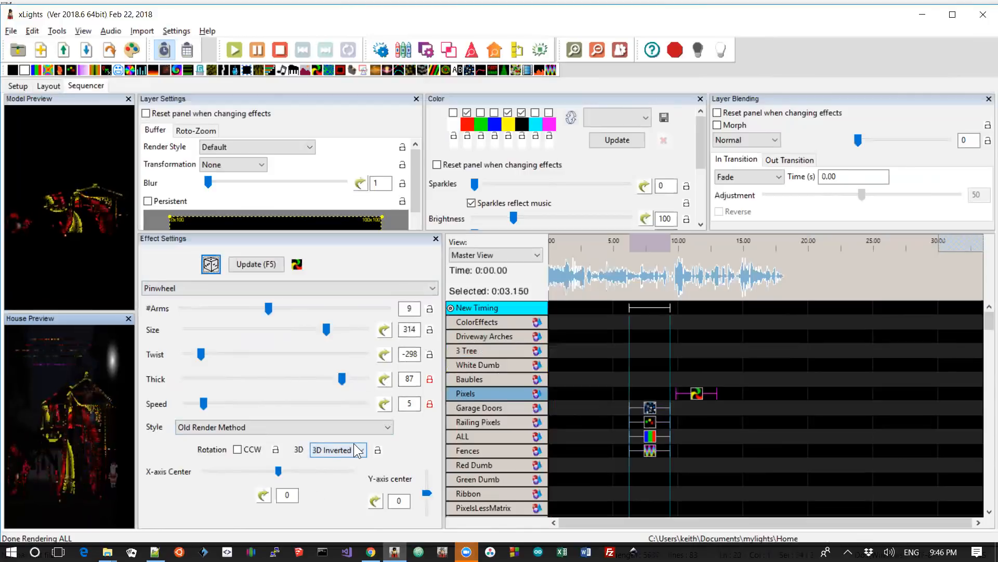
# Switch to Notepad++ and select the 2018.5 release note about adding waveform colours to the colour manager.
pyautogui.hotkey('alt', 'Tab')
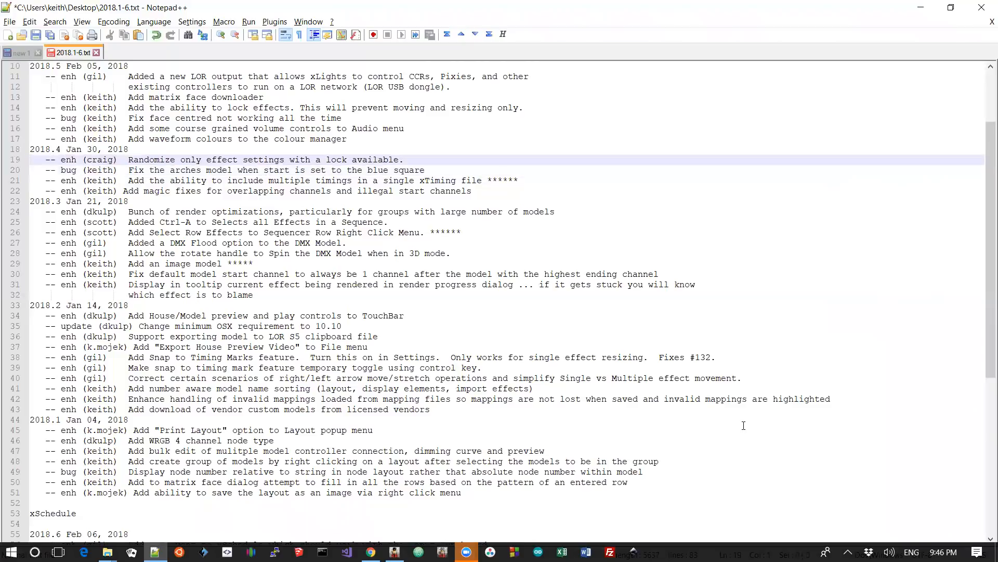
pyautogui.hotkey('ctrl', 'Home')
pyautogui.press('Down')
pyautogui.press('Down')
pyautogui.press('Down')
pyautogui.press('Down')
pyautogui.press('Down')
pyautogui.press('Down')
pyautogui.press('Down')
pyautogui.press('Down')
pyautogui.press('Down')
pyautogui.press('Down')
pyautogui.press('Down')
pyautogui.press('Down')
pyautogui.press('Down')
pyautogui.press('Down')
pyautogui.press('Down')
pyautogui.press('Down')
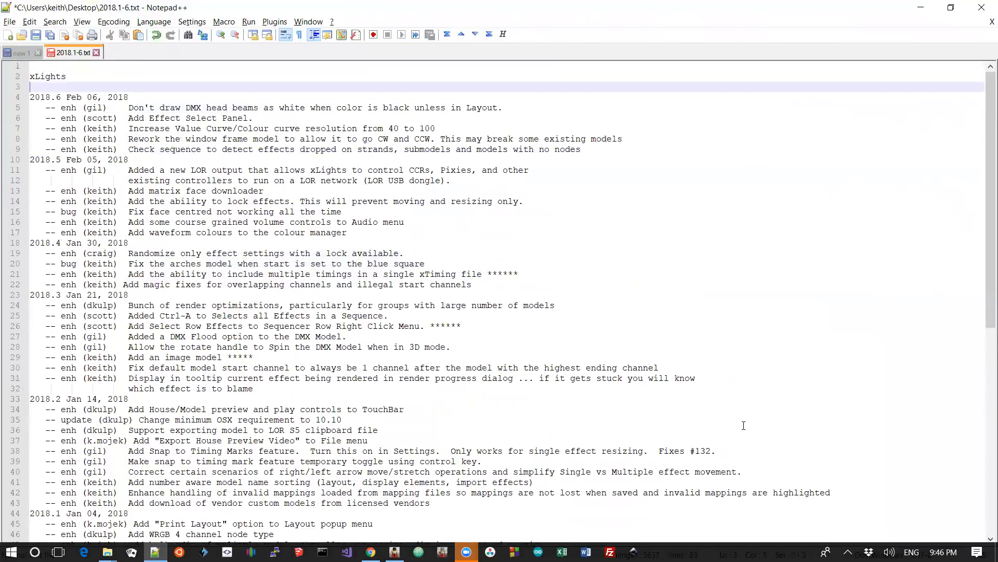
pyautogui.hotkey('shift', 'Down')
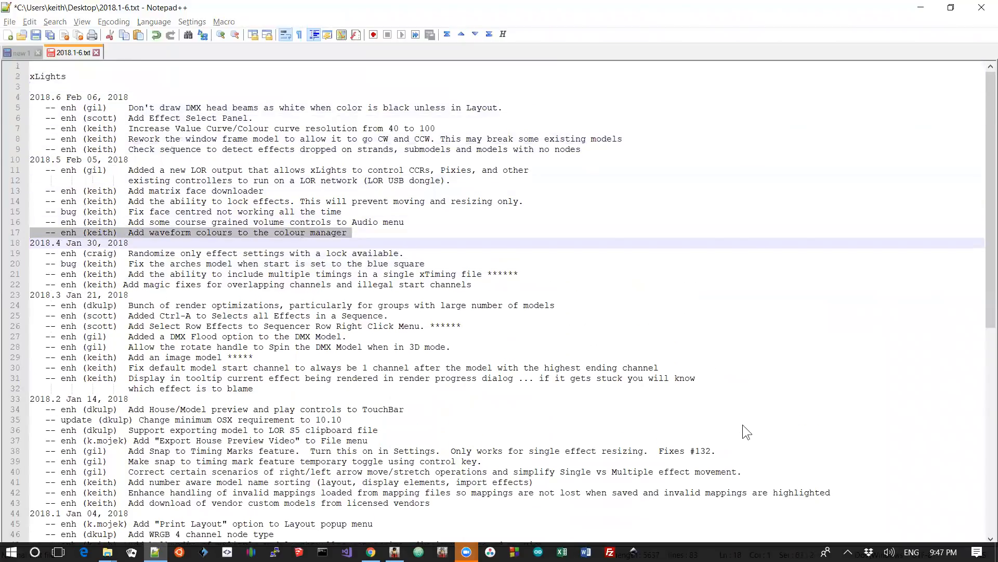
# Switch to xLights and view the waveform colour settings in the Color Manager, then close it without changes.
pyautogui.hotkey('alt', 'Tab')
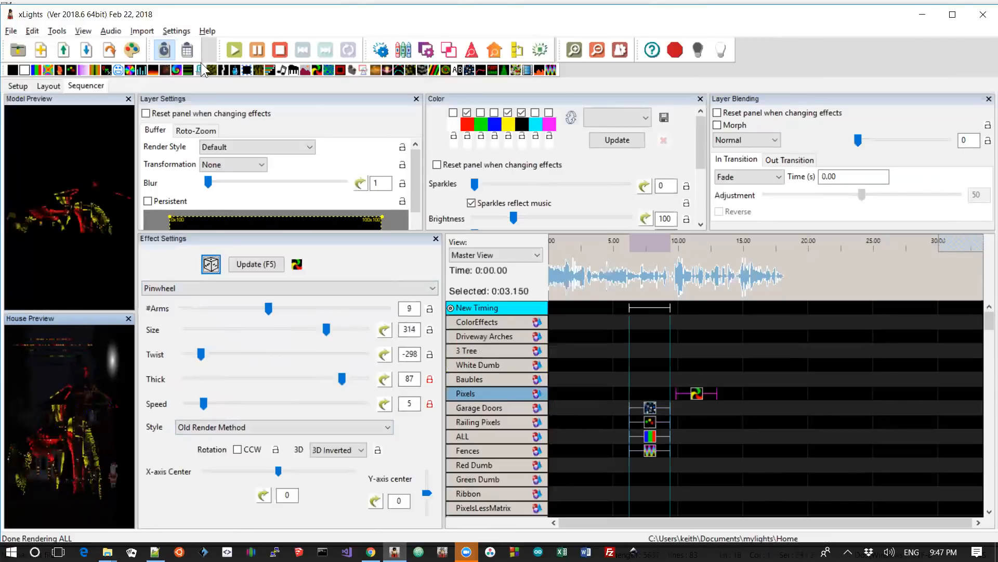
pyautogui.click(188, 29)
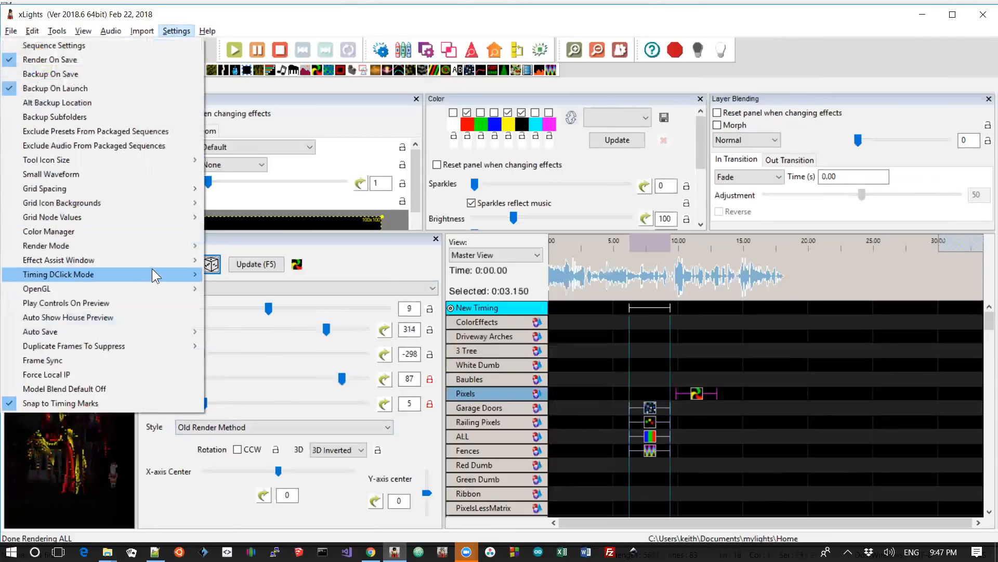
pyautogui.click(160, 231)
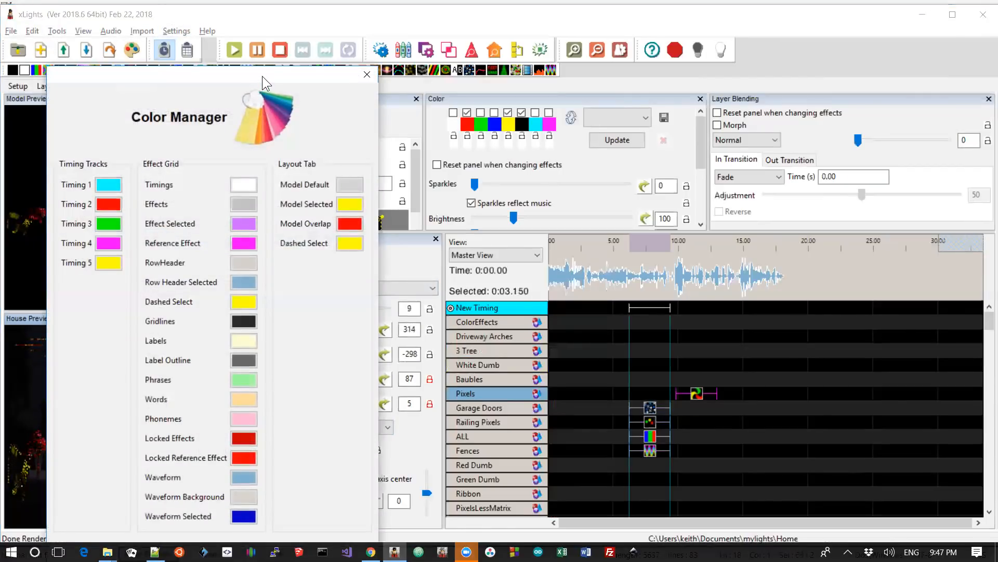
pyautogui.moveTo(262, 76); pyautogui.dragTo(391, 34)
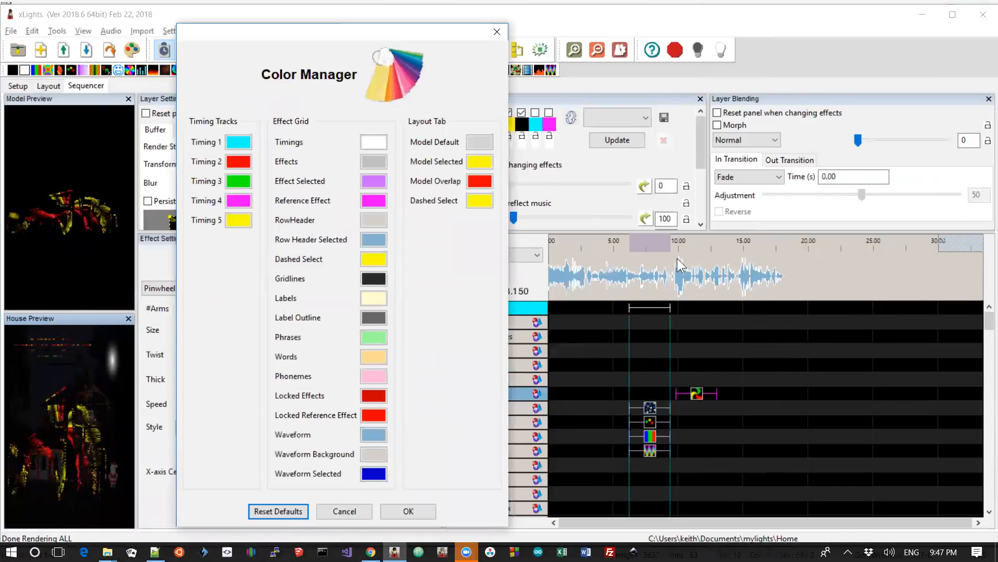
pyautogui.click(353, 510)
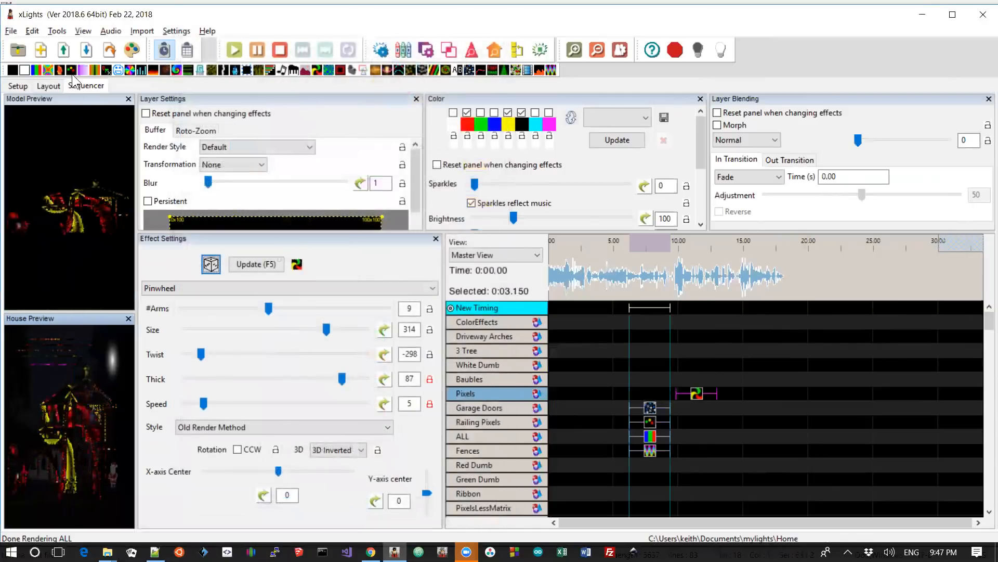
# Close the open sequence and discard its unsaved changes.
pyautogui.click(18, 31)
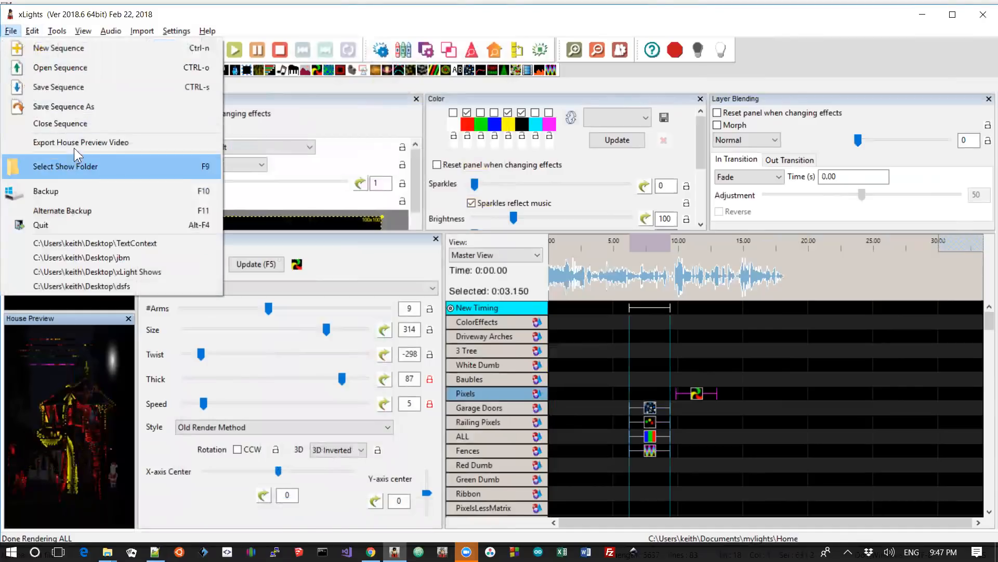
pyautogui.click(75, 121)
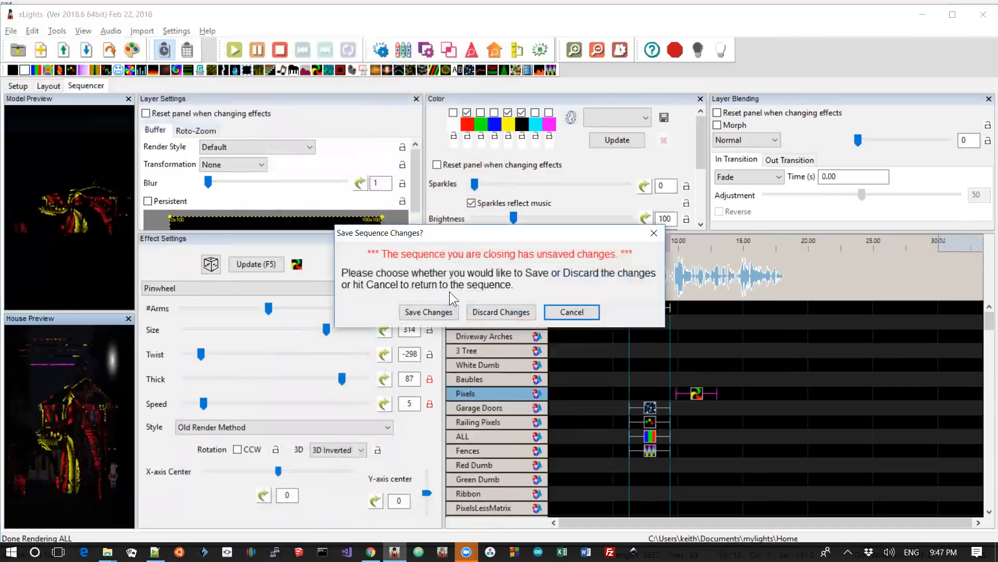
pyautogui.click(520, 310)
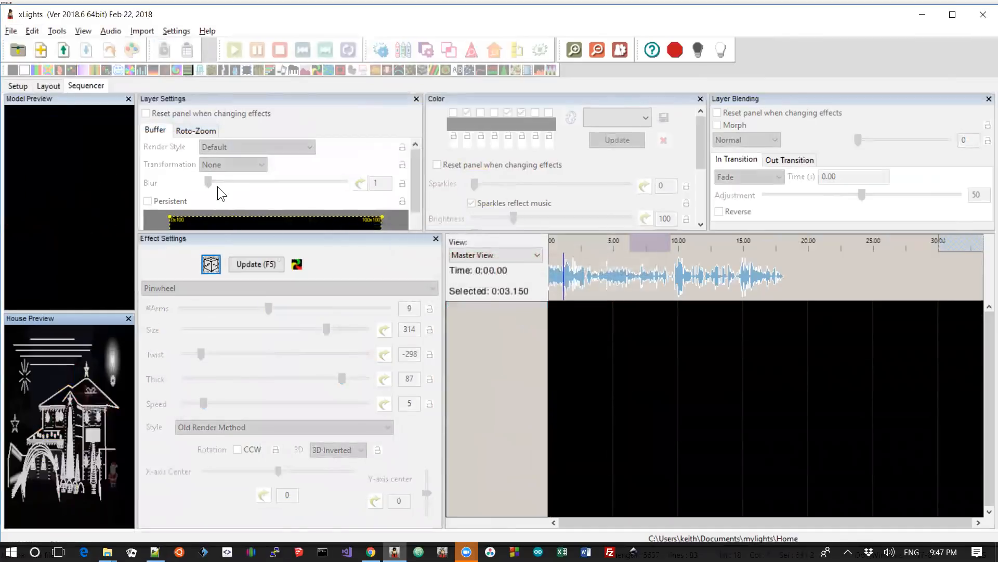
pyautogui.click(57, 88)
pyautogui.click(76, 85)
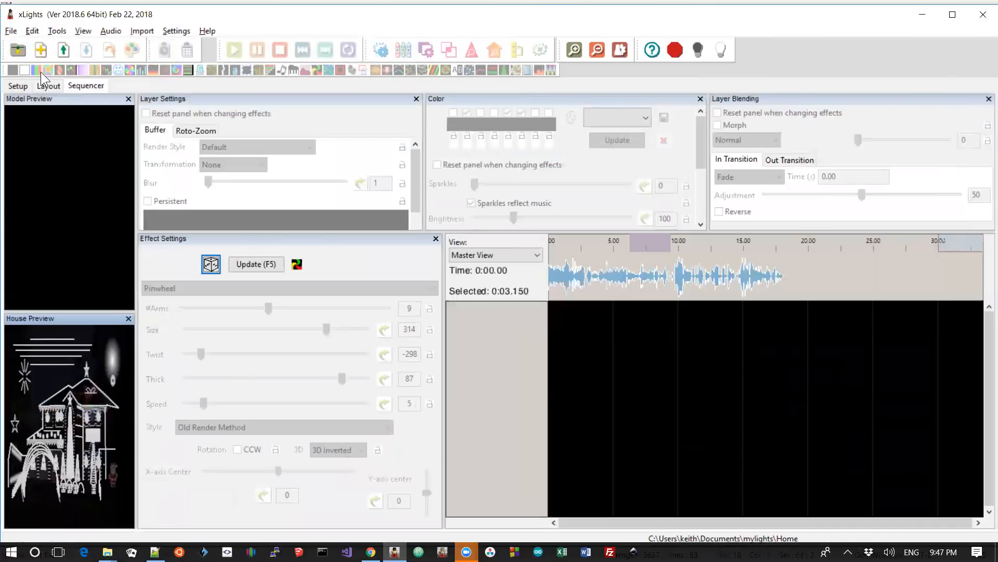
# Switch to Notepad++ and select the 2018.5 release note about coarse volume controls in the Audio menu.
pyautogui.hotkey('alt', 'Tab')
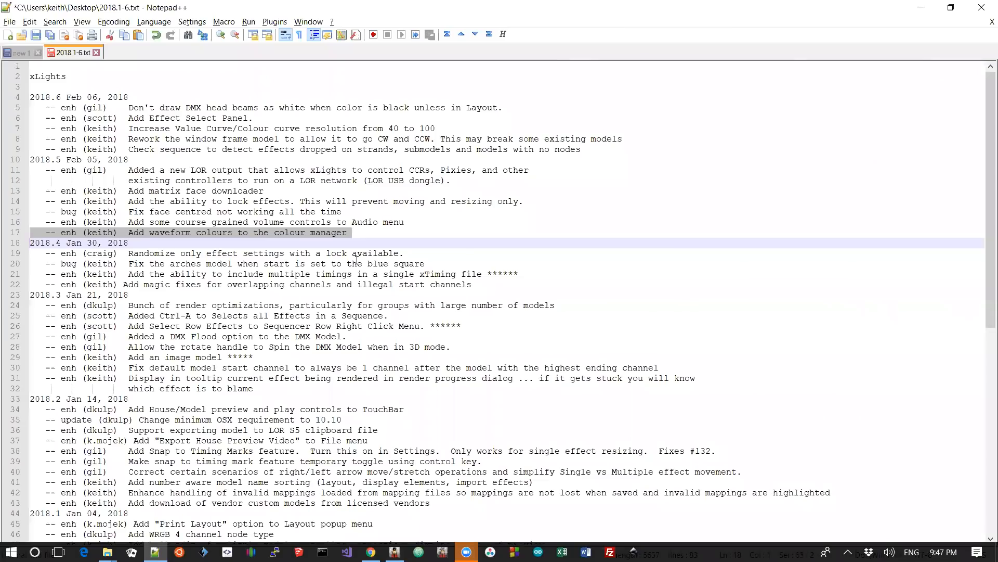
pyautogui.press('Down')
pyautogui.press('Up')
pyautogui.press('Up')
pyautogui.press('Up')
pyautogui.hotkey('shift', 'Down')
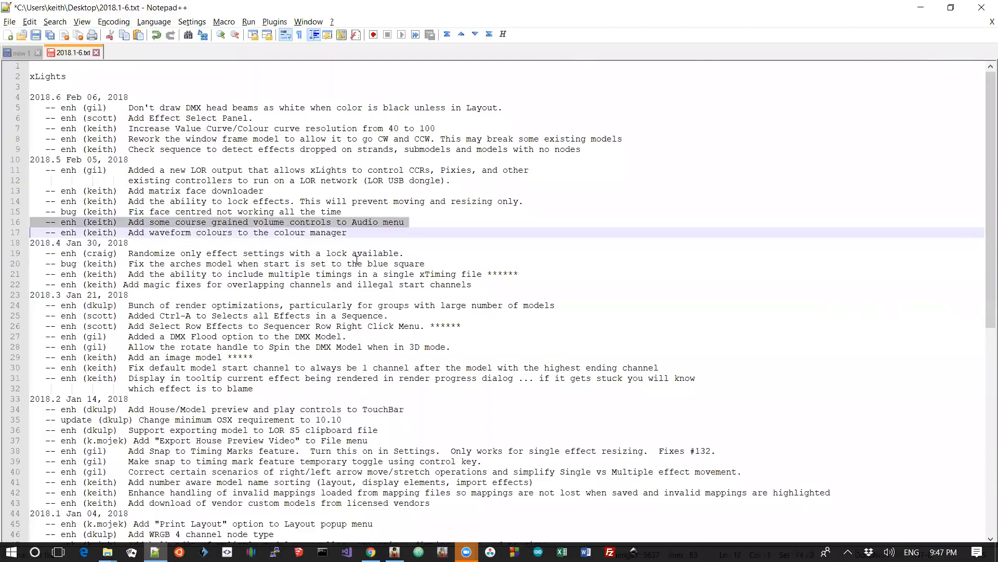
# Return to xLights and look at the Loud, Medium, Quiet and Very Quiet audio volume options without changing them.
pyautogui.hotkey('alt', 'Tab')
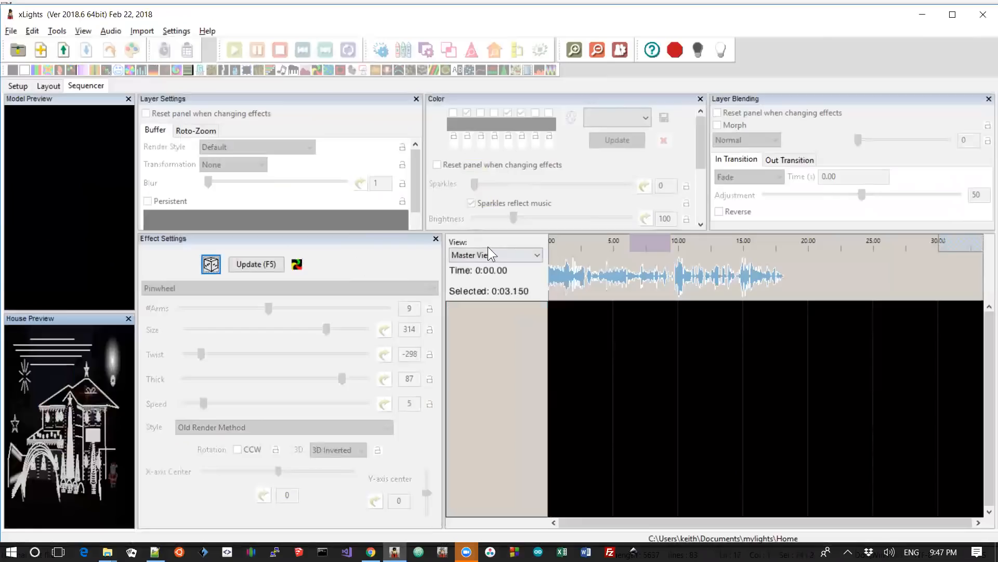
pyautogui.click(108, 34)
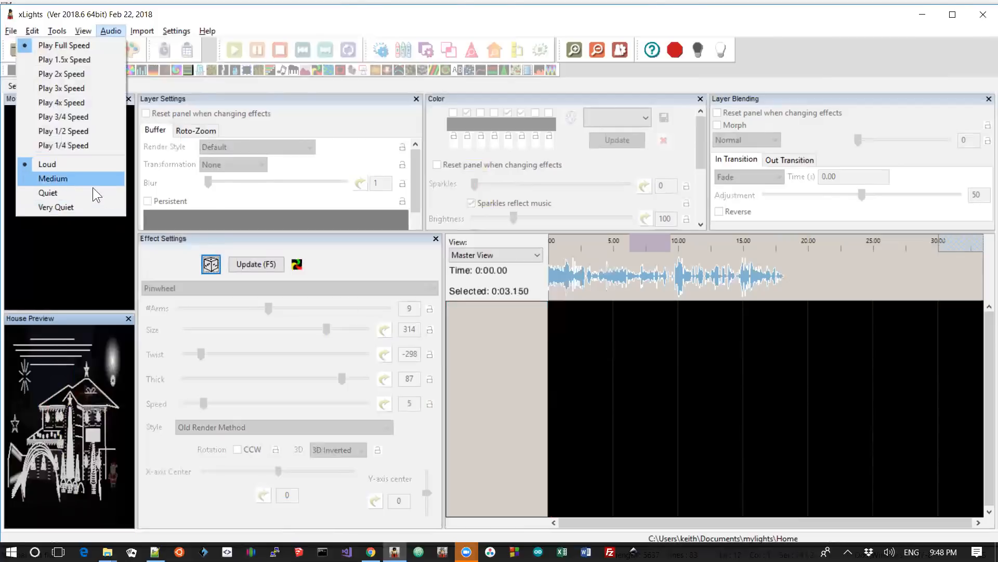
pyautogui.click(467, 353)
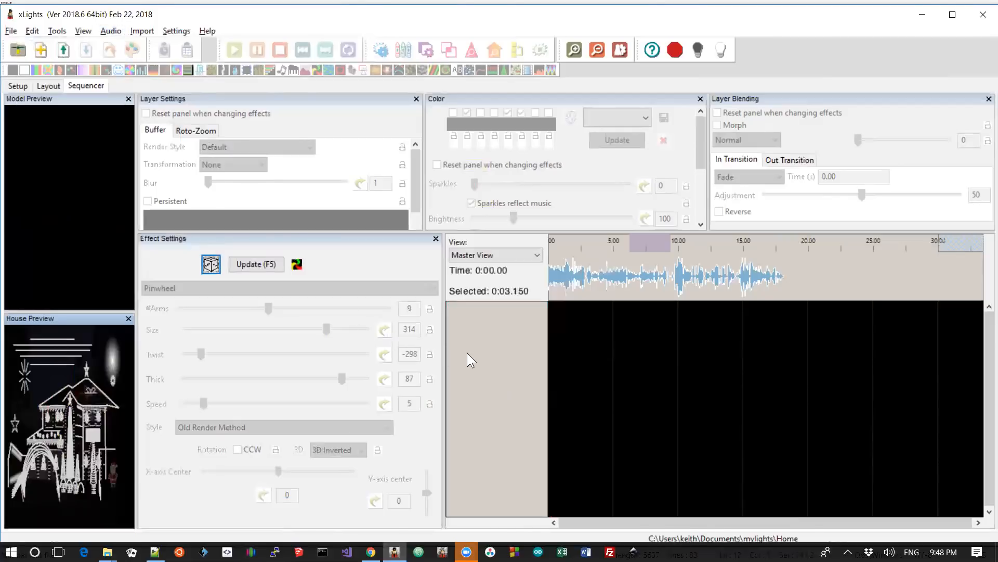
# Switch to Notepad++ and select the 2018.5 release note about the face centred bug fix.
pyautogui.hotkey('alt', 'Tab')
pyautogui.press('Down')
pyautogui.press('Up')
pyautogui.press('Up')
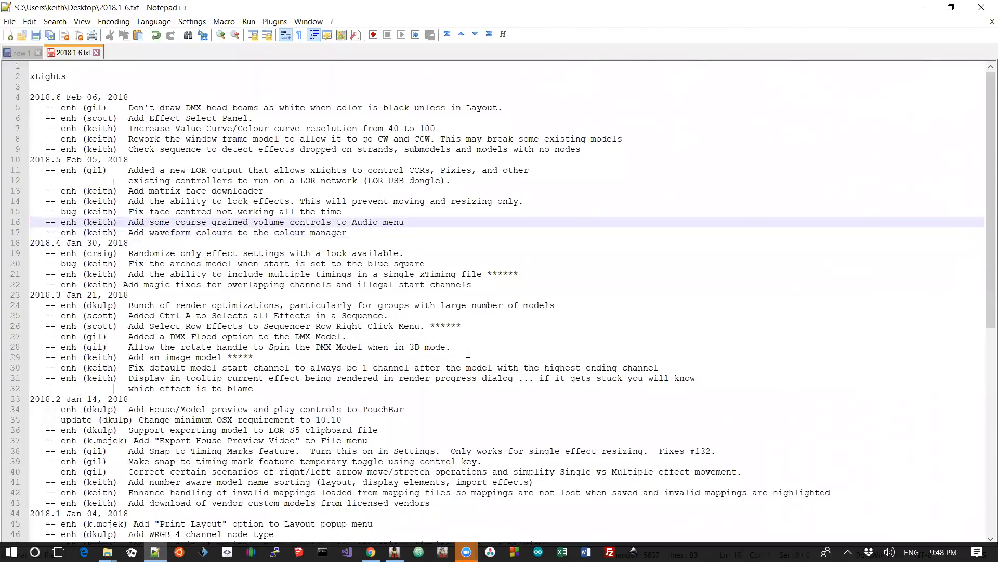
pyautogui.hotkey('shift', 'Down')
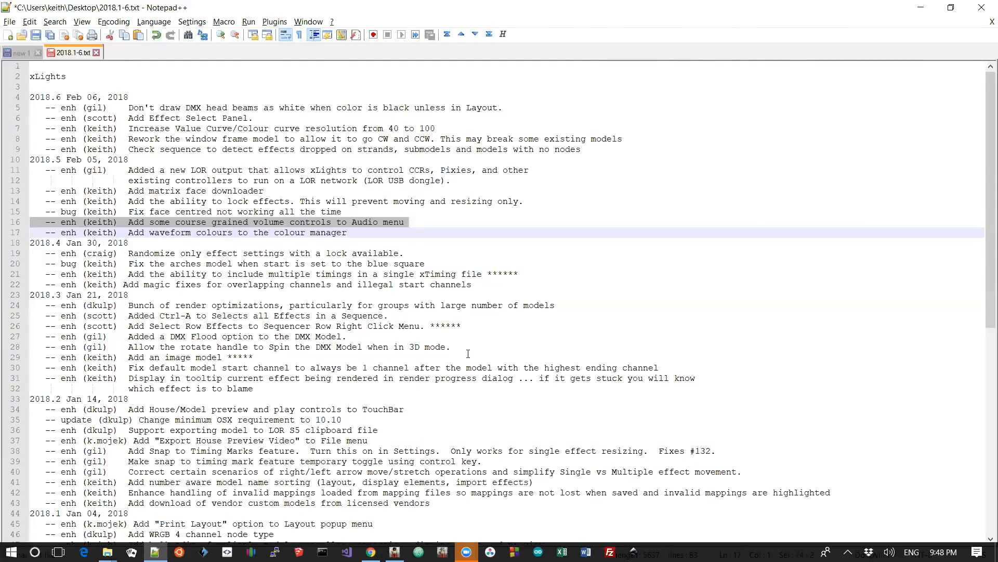
pyautogui.press('Up')
pyautogui.hotkey('shift', 'Up')
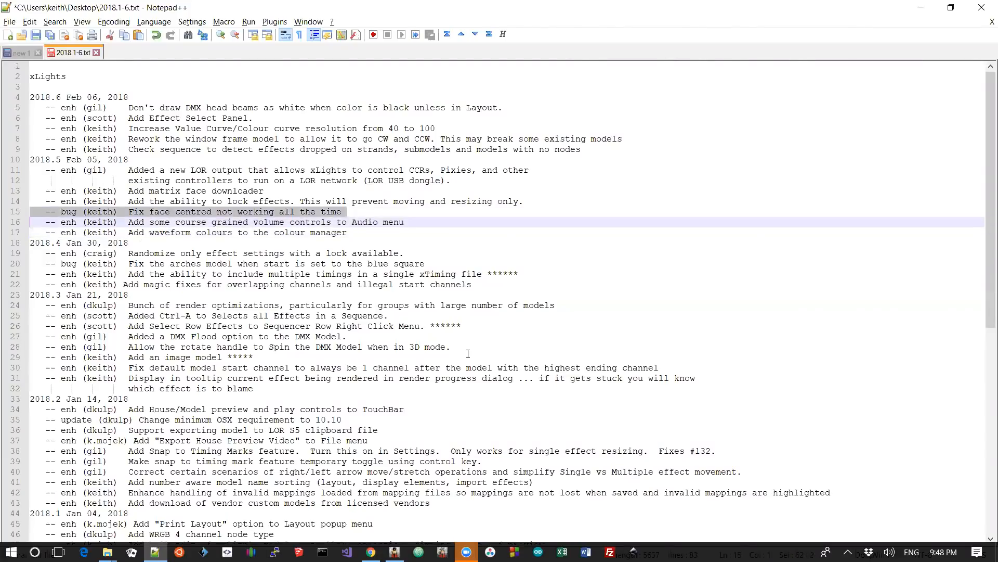
# In the xLights layout, review the image placement options in the Matrix model's face definition and cancel the dialog.
pyautogui.hotkey('alt', 'Tab')
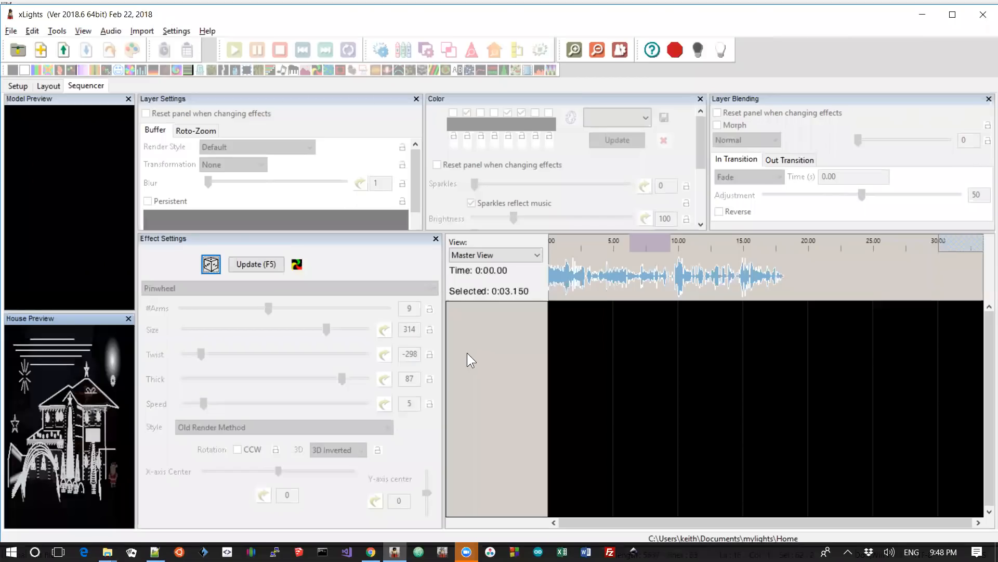
pyautogui.click(48, 86)
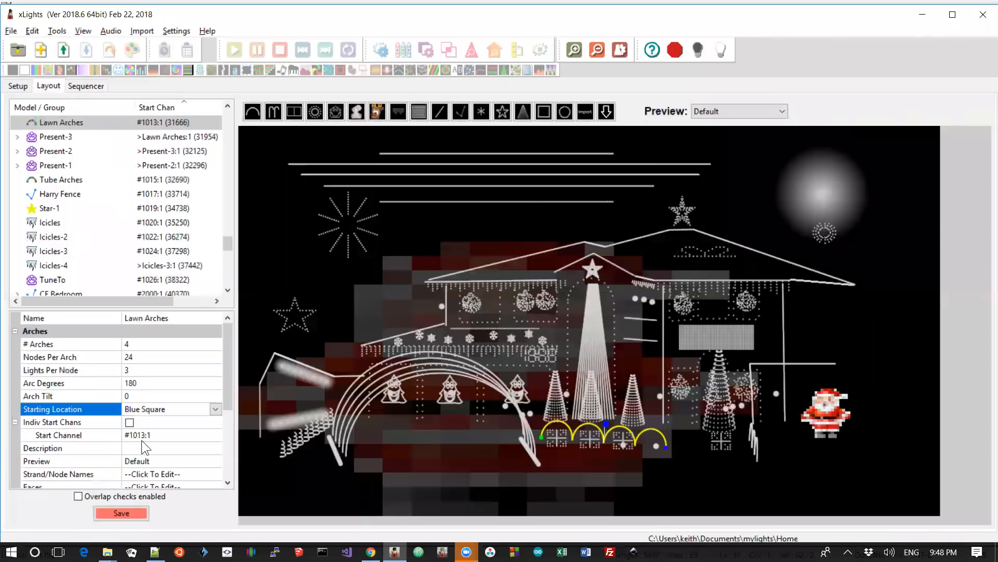
pyautogui.click(715, 337)
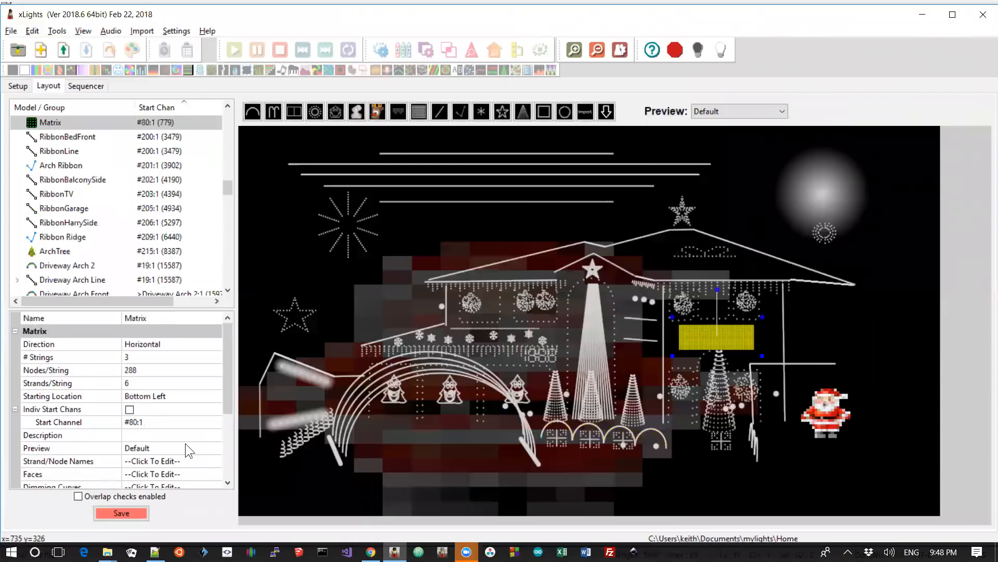
pyautogui.click(210, 477)
pyautogui.click(217, 475)
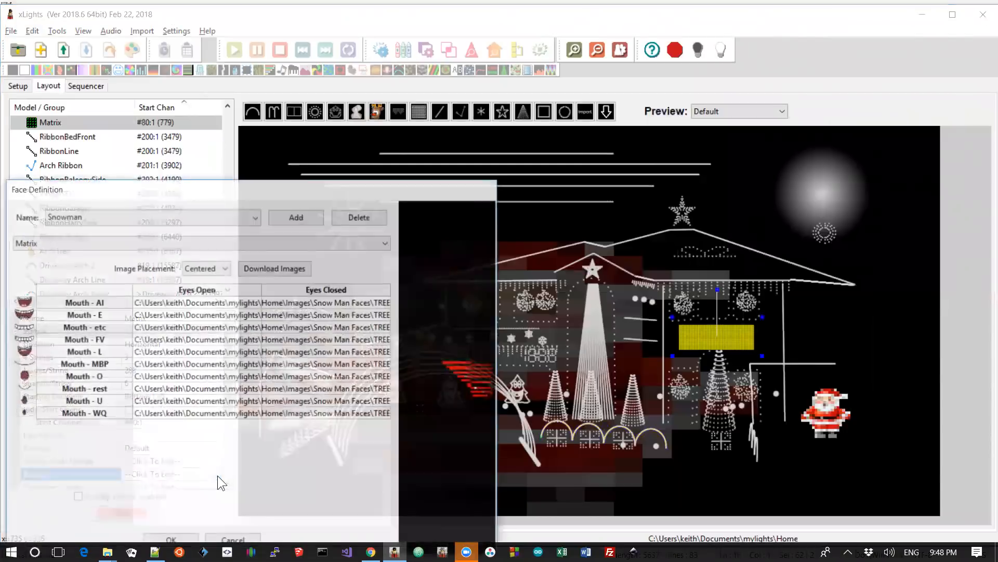
pyautogui.click(223, 270)
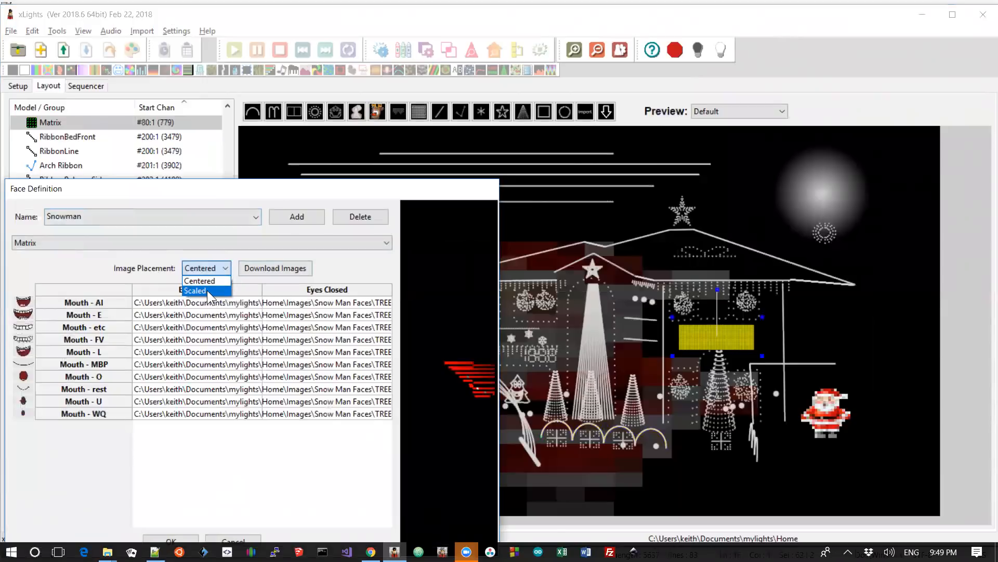
pyautogui.click(134, 263)
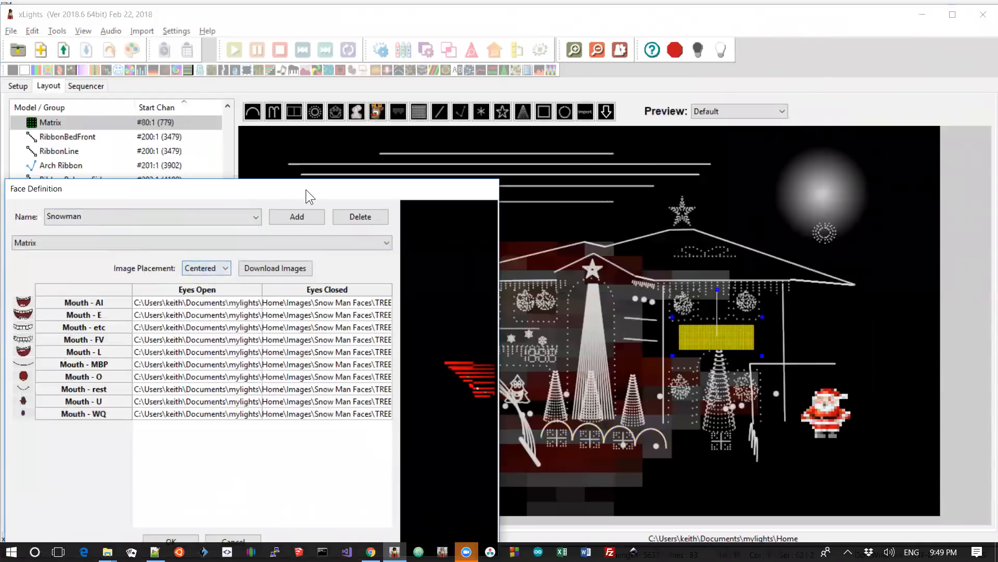
pyautogui.moveTo(306, 190); pyautogui.dragTo(381, 88)
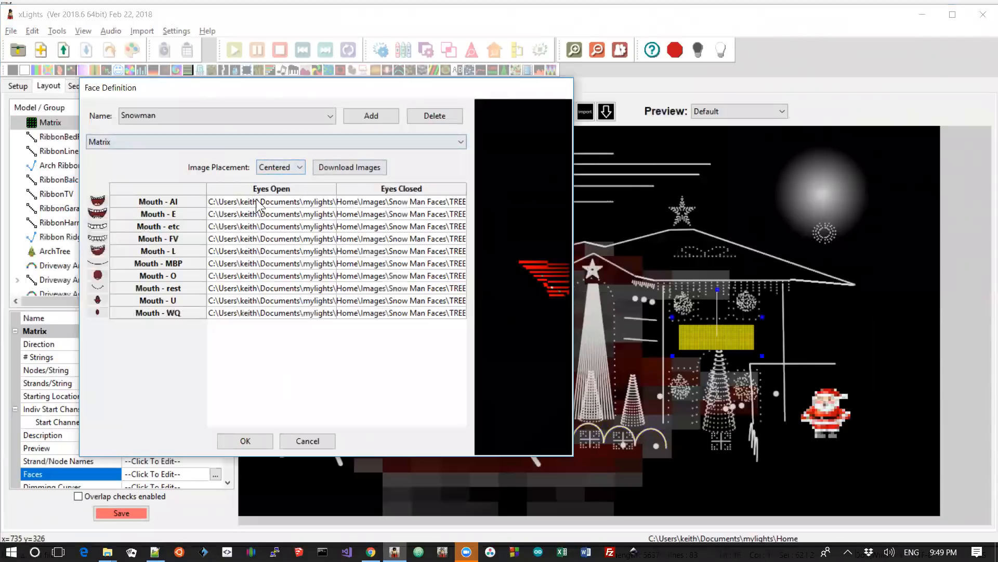
pyautogui.click(323, 440)
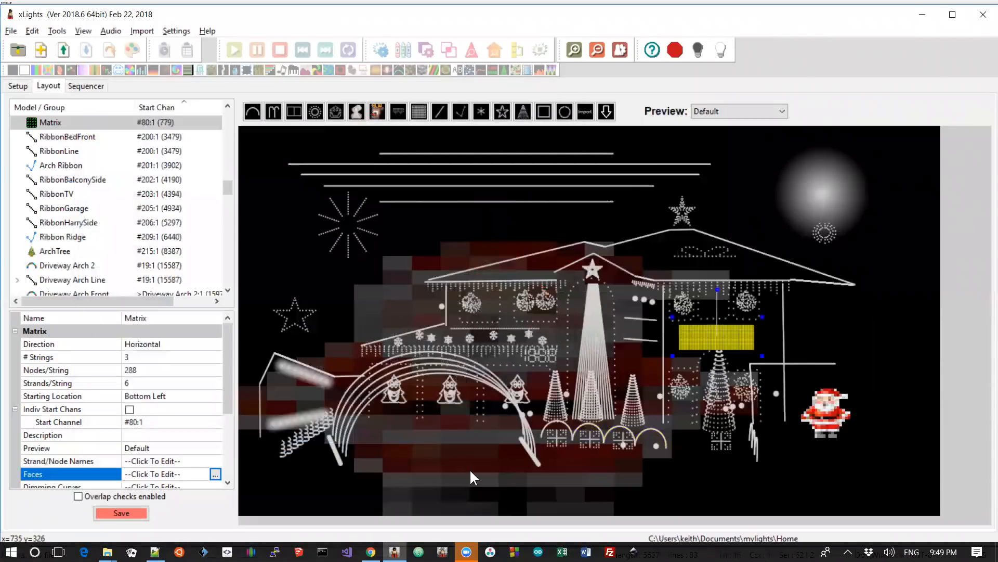
# Switch to Notepad++ and select the 2018.5 release note about locking effects to prevent moving and resizing.
pyautogui.hotkey('alt', 'Tab')
pyautogui.press('Down')
pyautogui.press('Up')
pyautogui.press('Up')
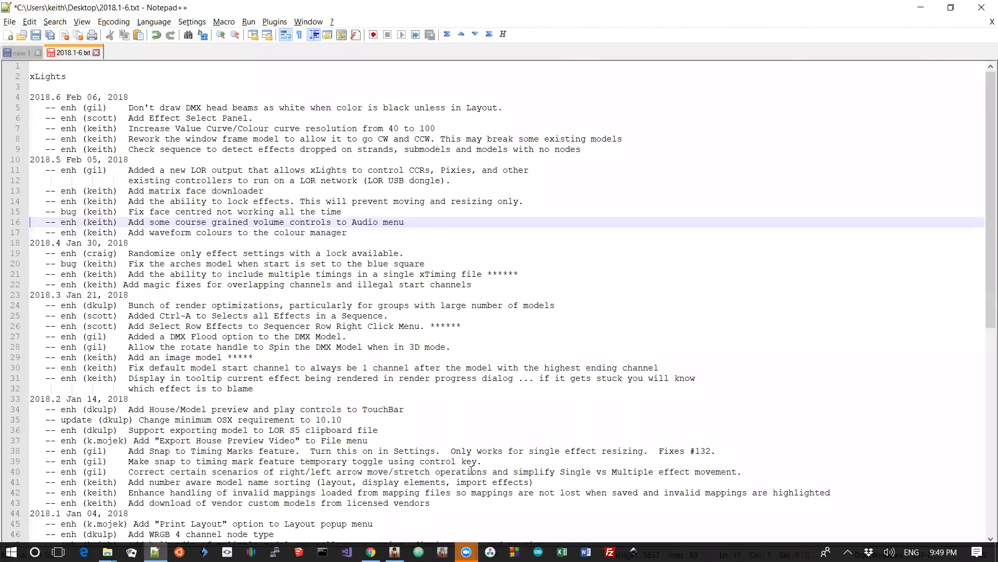
pyautogui.hotkey('shift', 'Down')
pyautogui.press('Up')
pyautogui.press('Up')
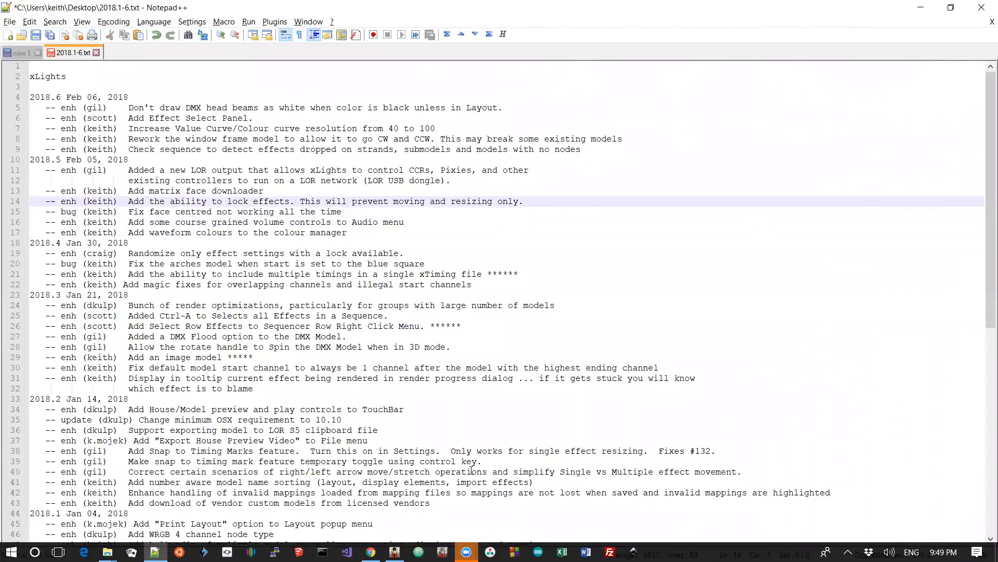
pyautogui.hotkey('shift', 'Down')
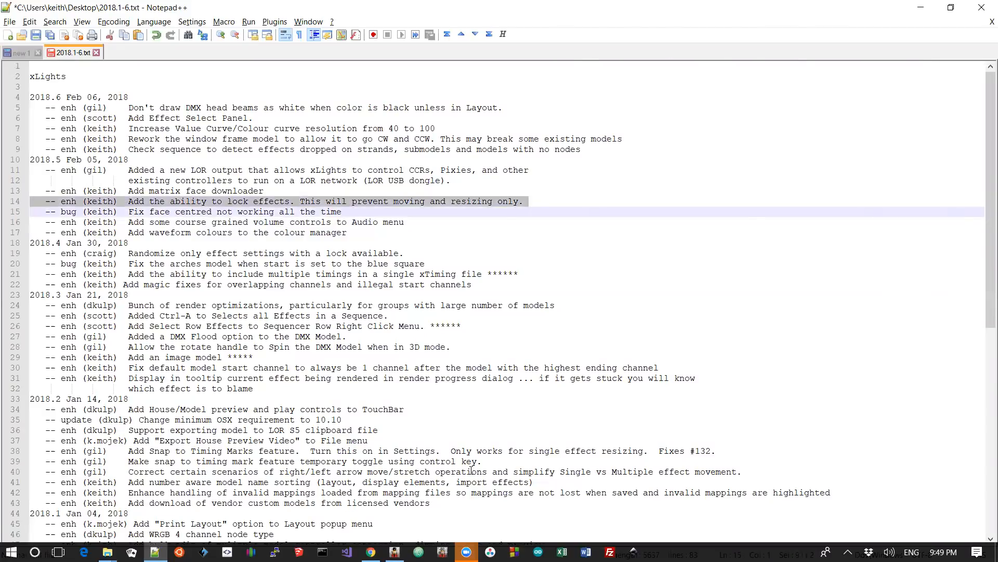
# Switch to xLights and open the sequence Amazing Grace.xml, declining the newer autosaved version.
pyautogui.click(394, 552)
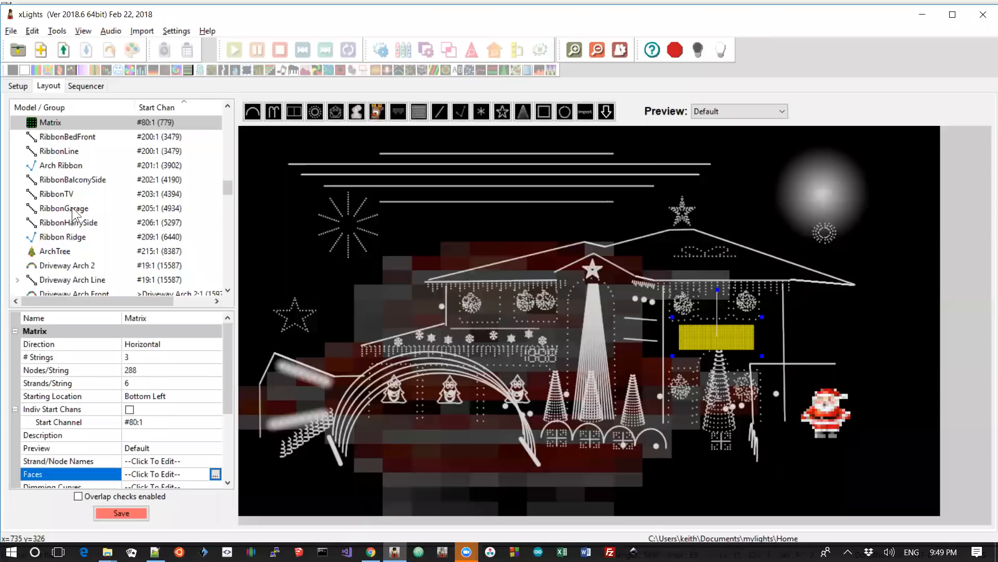
pyautogui.click(64, 47)
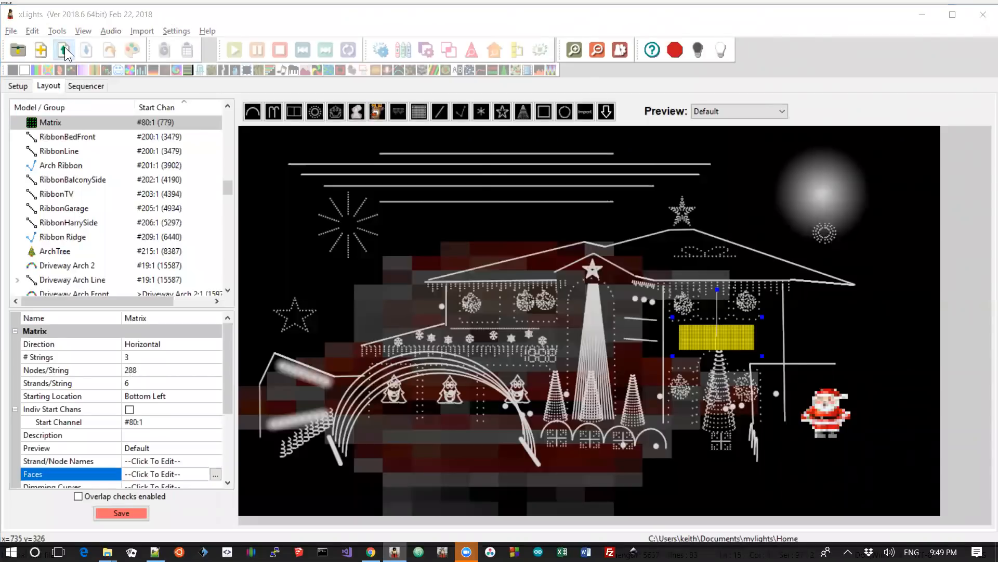
pyautogui.click(488, 230)
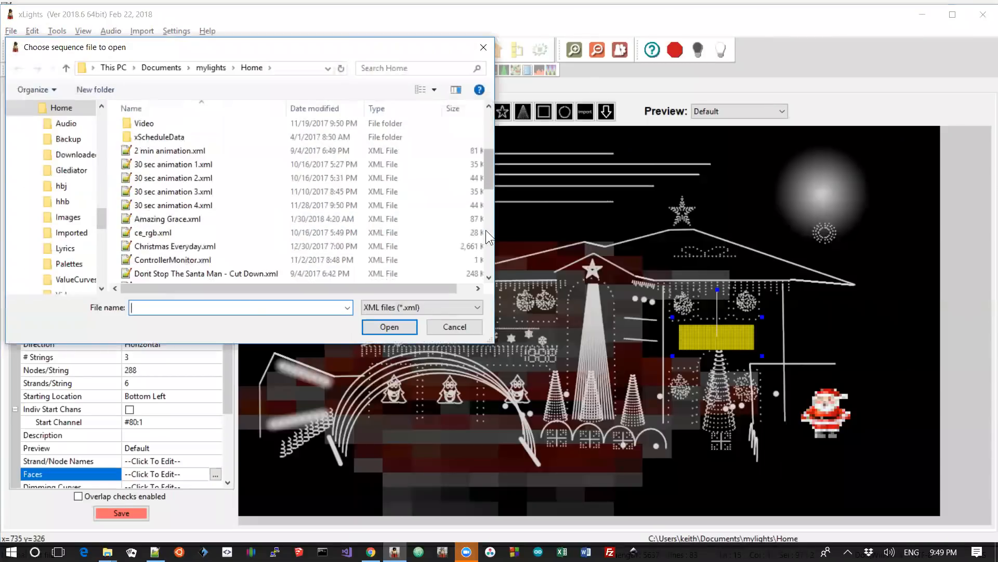
pyautogui.click(197, 217)
pyautogui.doubleClick(196, 215)
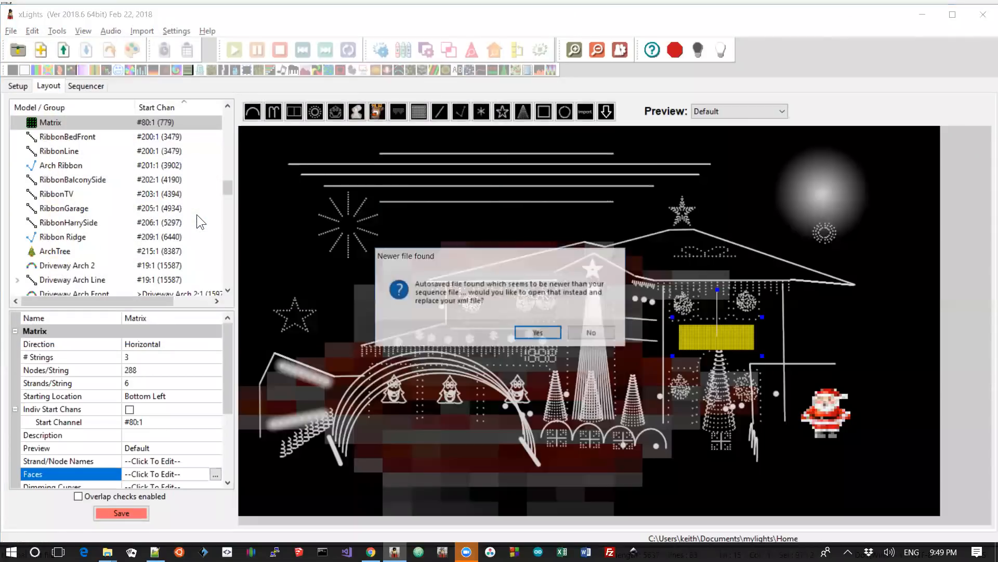
pyautogui.click(579, 333)
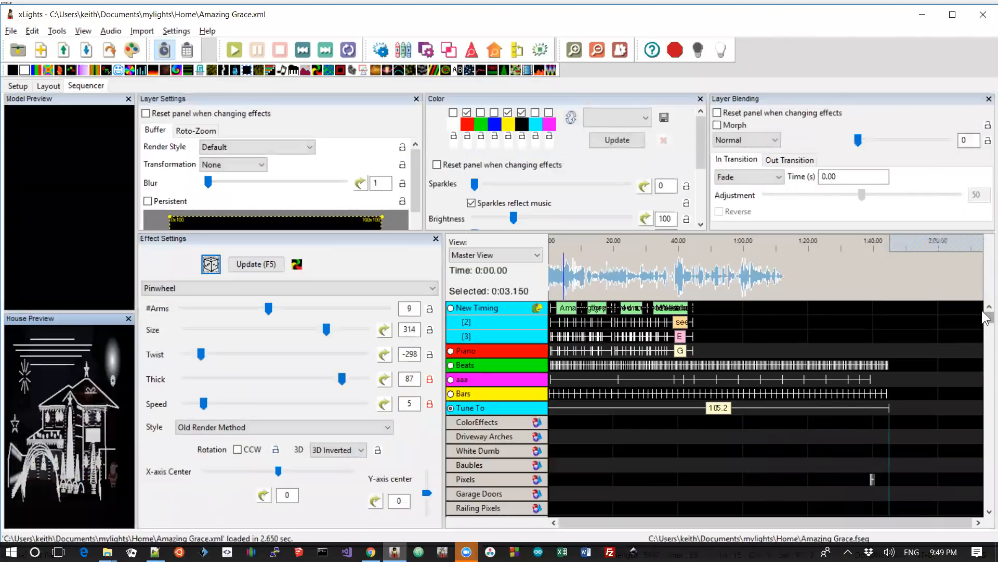
# Select the block of effects from PixelsLessMatrix down to Big Tree With Star and lock them.
pyautogui.moveTo(987, 318); pyautogui.dragTo(986, 333)
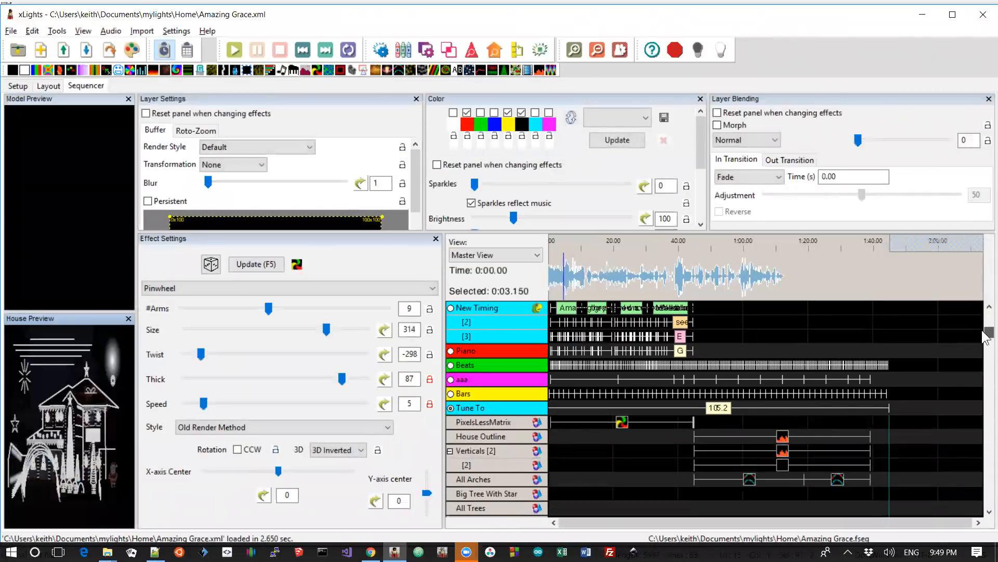
pyautogui.moveTo(673, 491); pyautogui.dragTo(776, 422)
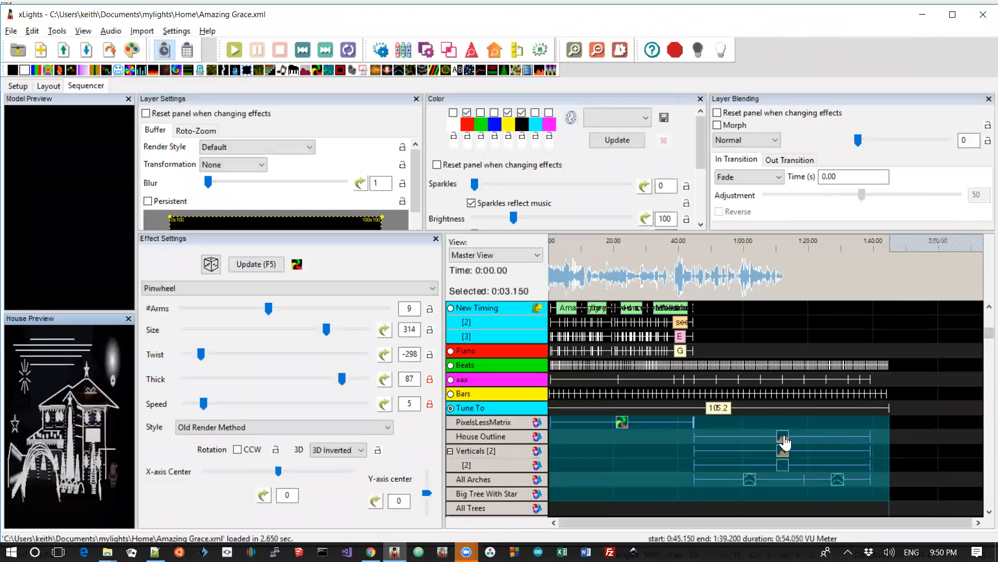
pyautogui.rightClick(784, 437)
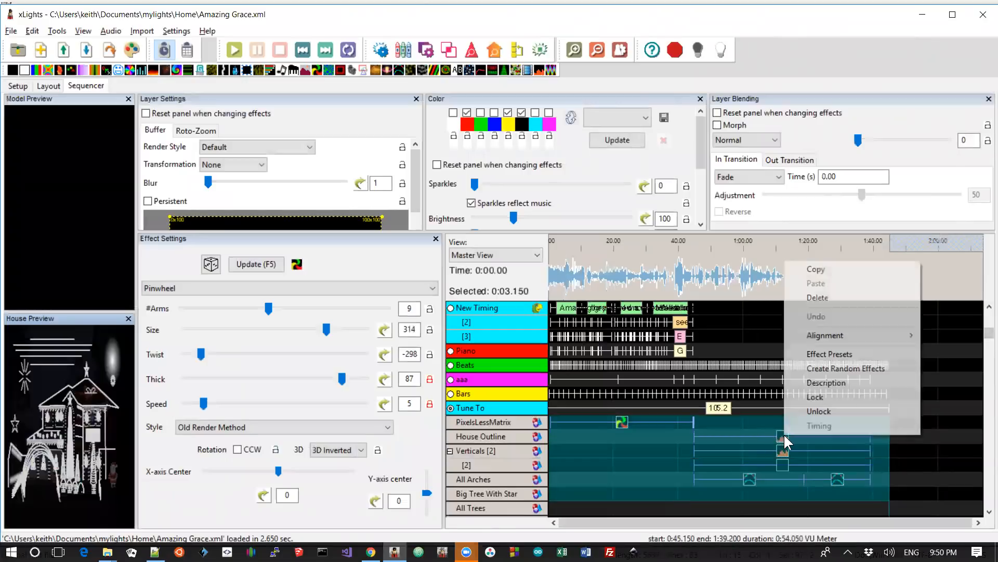
pyautogui.click(810, 399)
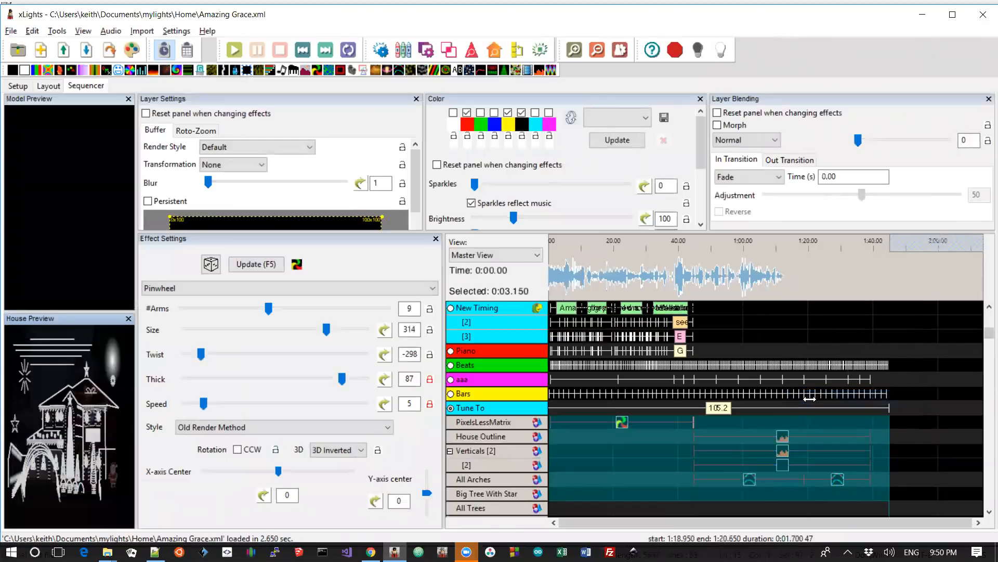
# Clear the selection and check the VU Meter effects on the Verticals and House Outline rows.
pyautogui.click(685, 464)
pyautogui.click(780, 452)
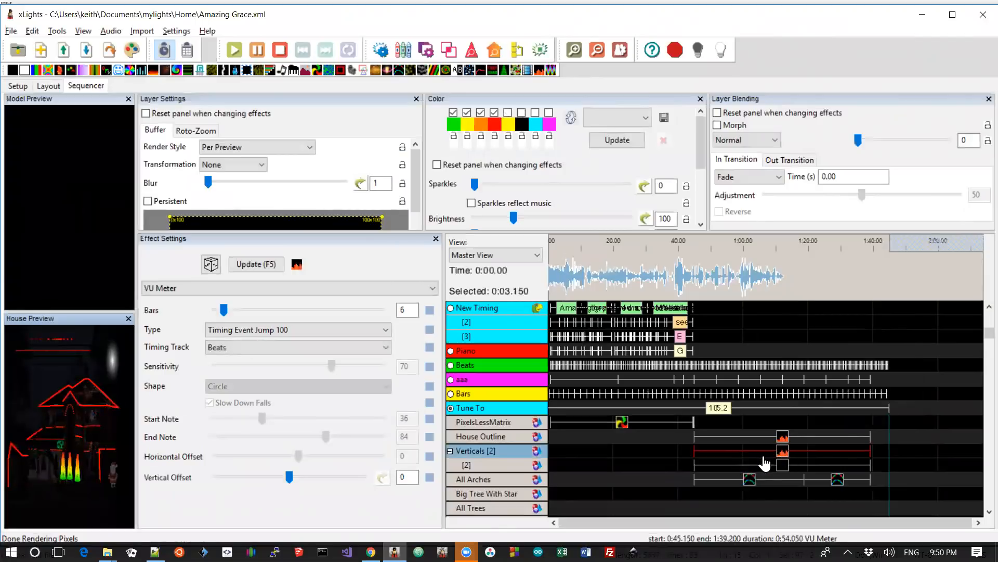
pyautogui.click(783, 449)
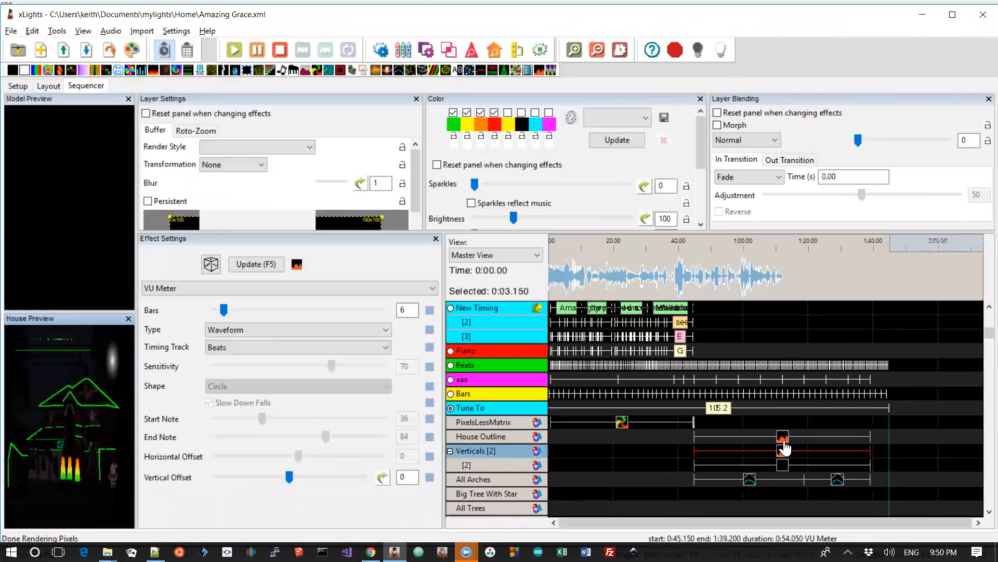
pyautogui.click(783, 437)
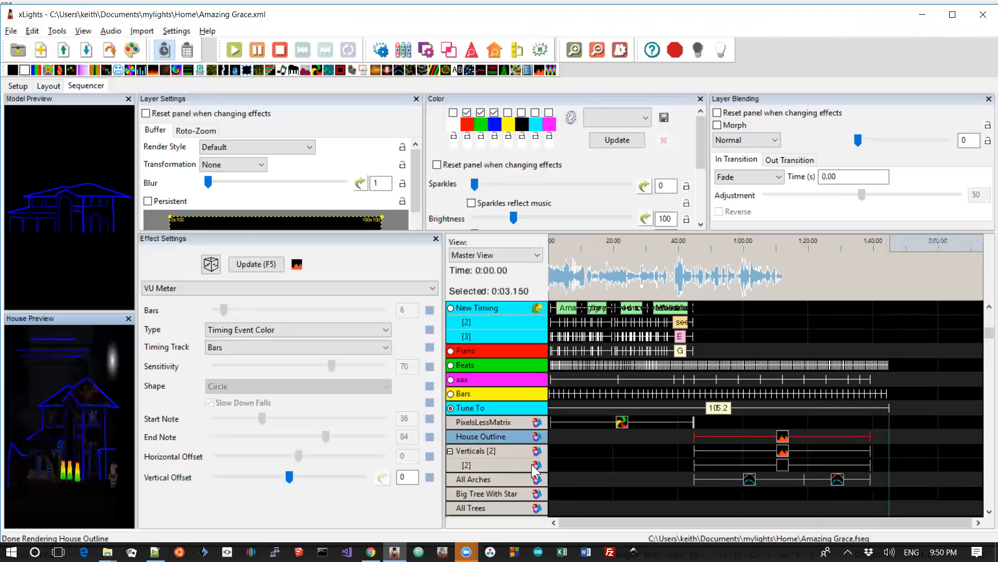
# Try to lock the 3 Tree model's effects by using Select Row Effects on its row.
pyautogui.click(516, 476)
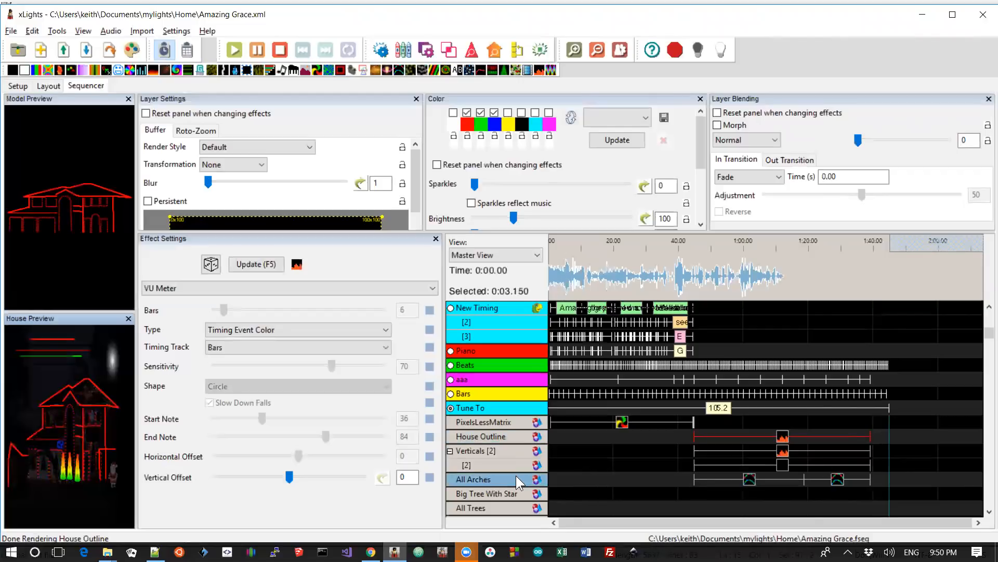
pyautogui.scroll(-3, 984, 498)
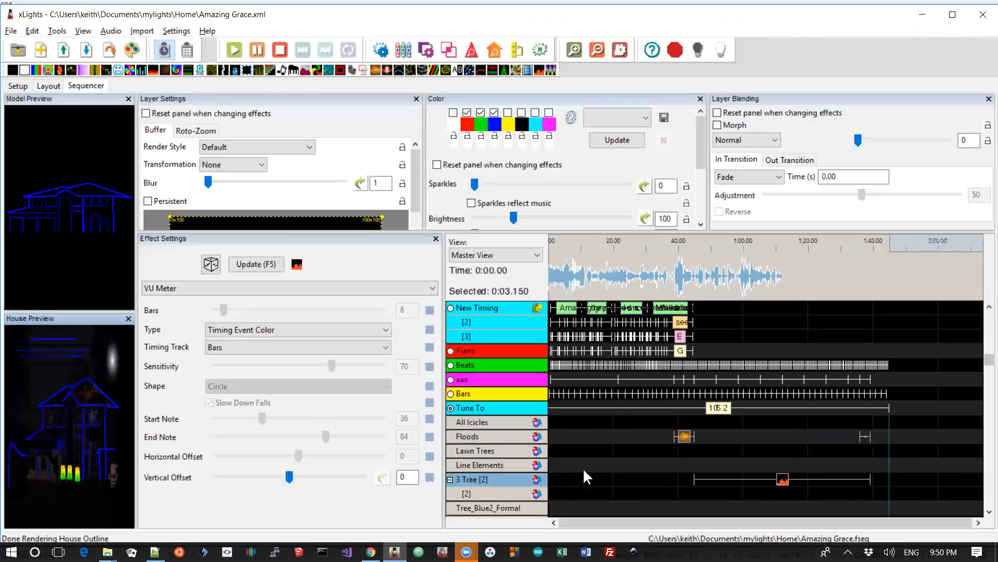
pyautogui.rightClick(519, 479)
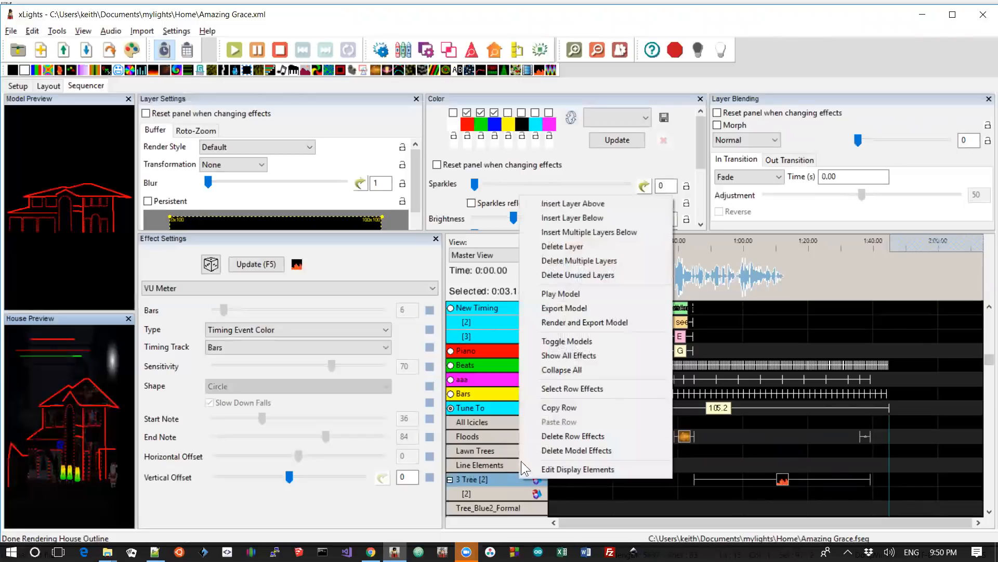
pyautogui.click(564, 387)
pyautogui.rightClick(784, 476)
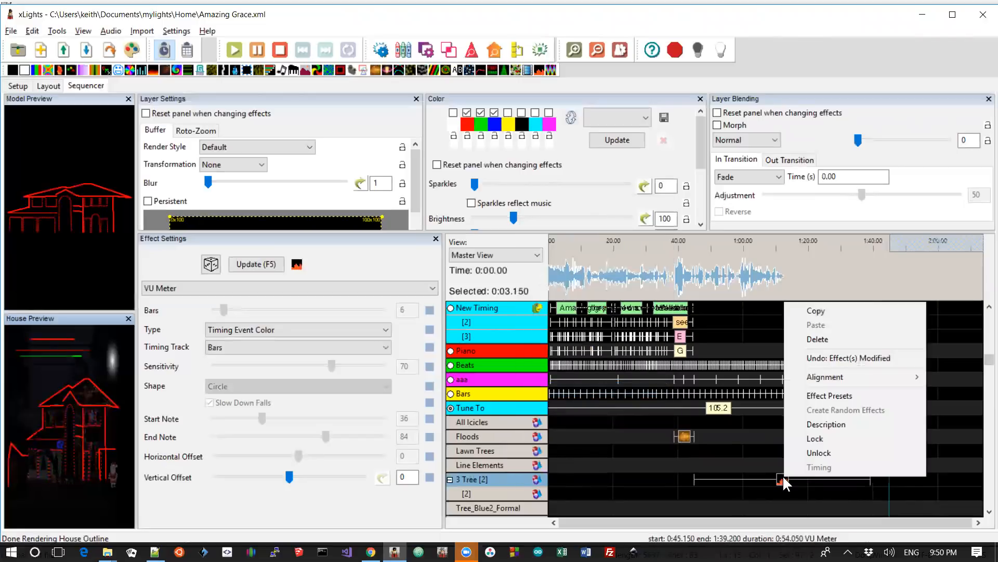
pyautogui.click(820, 438)
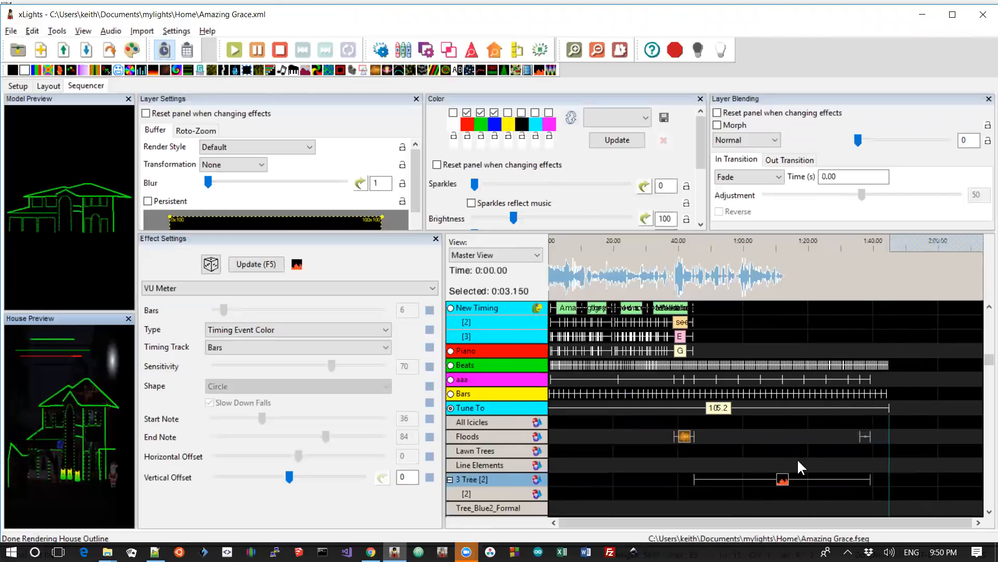
# Select the VU Meter effect on the 3 Tree row and lock it individually.
pyautogui.click(784, 481)
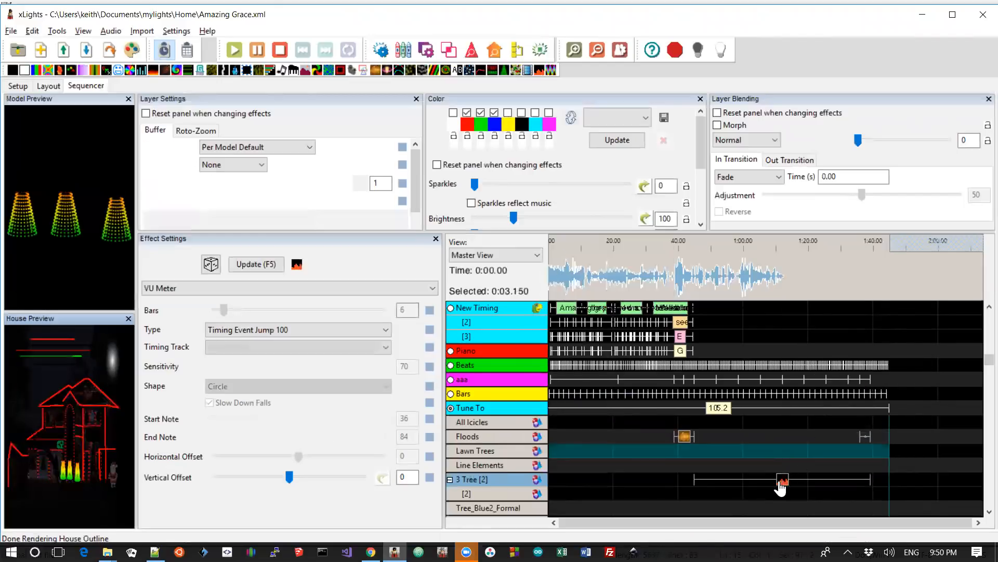
pyautogui.rightClick(784, 479)
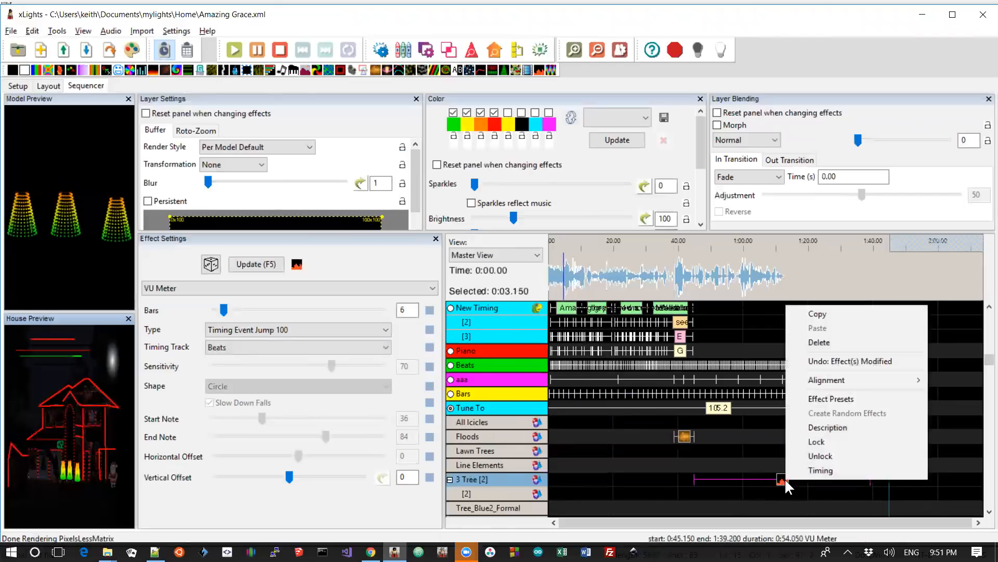
pyautogui.click(817, 443)
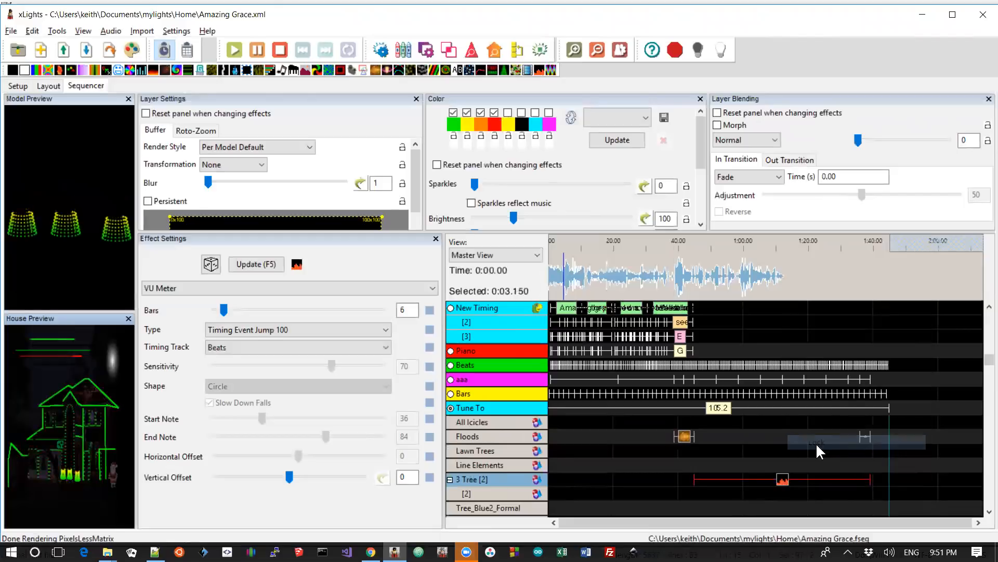
pyautogui.click(783, 481)
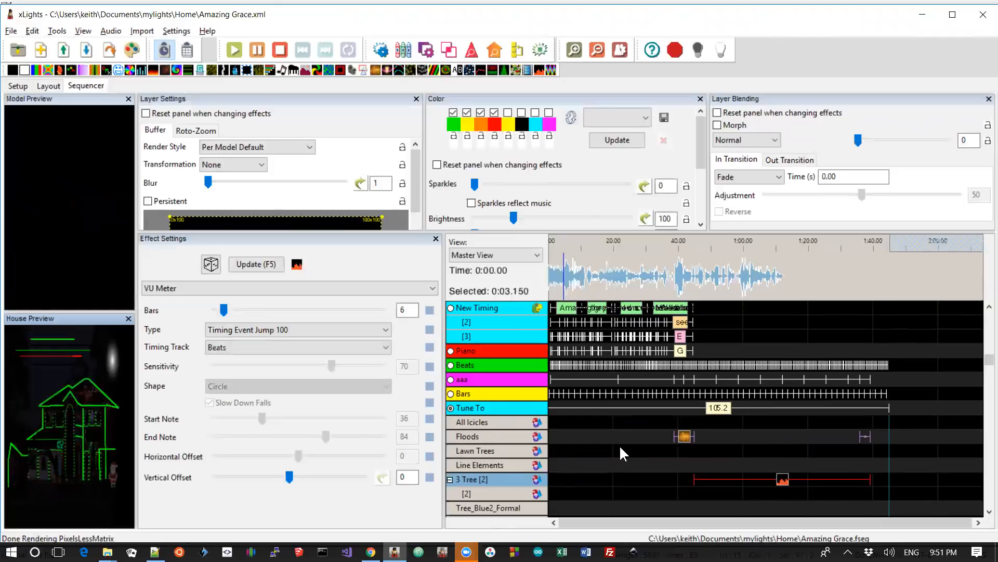
# Lock the selected effects on the Floods row and clear the selection.
pyautogui.rightClick(684, 436)
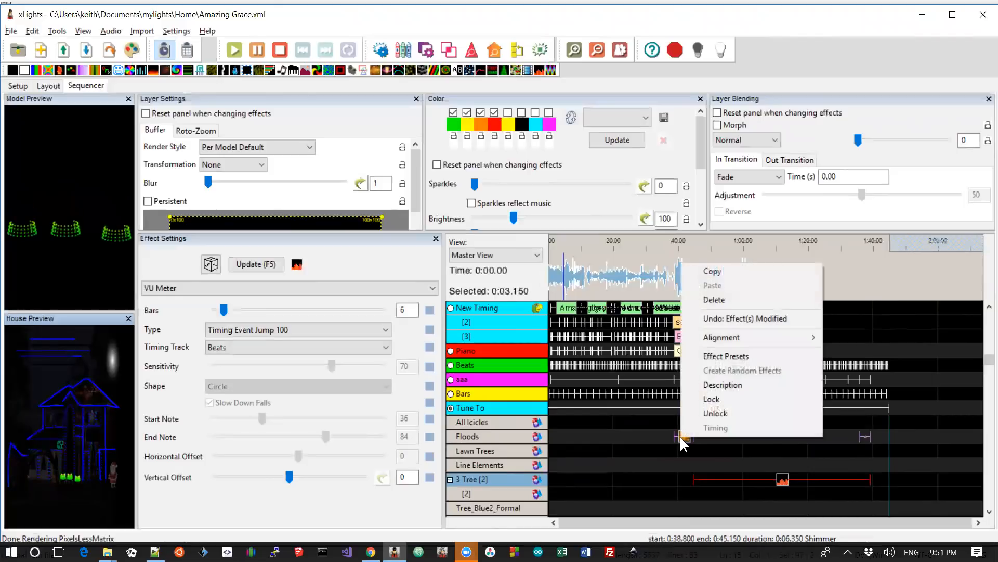
pyautogui.click(711, 405)
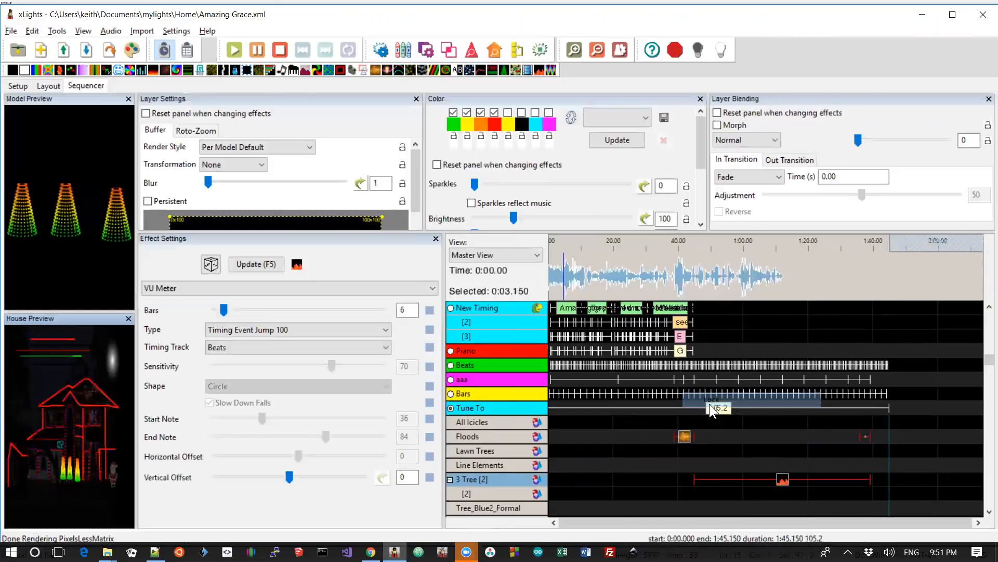
pyautogui.click(715, 452)
# Set the Cycle Count of the locked Shimmer effect on the Floods row to 428.
pyautogui.click(686, 439)
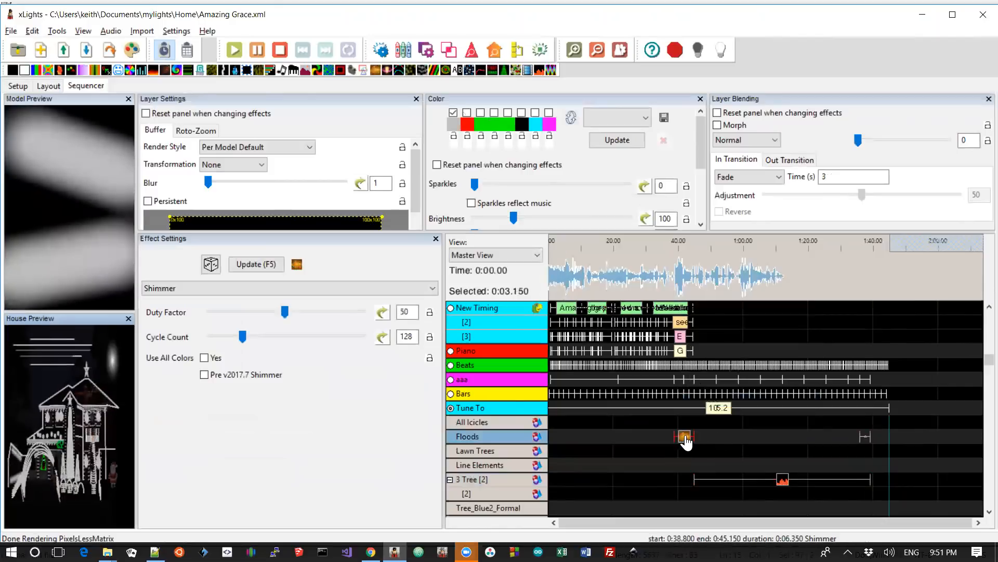
pyautogui.click(310, 335)
pyautogui.click(310, 335)
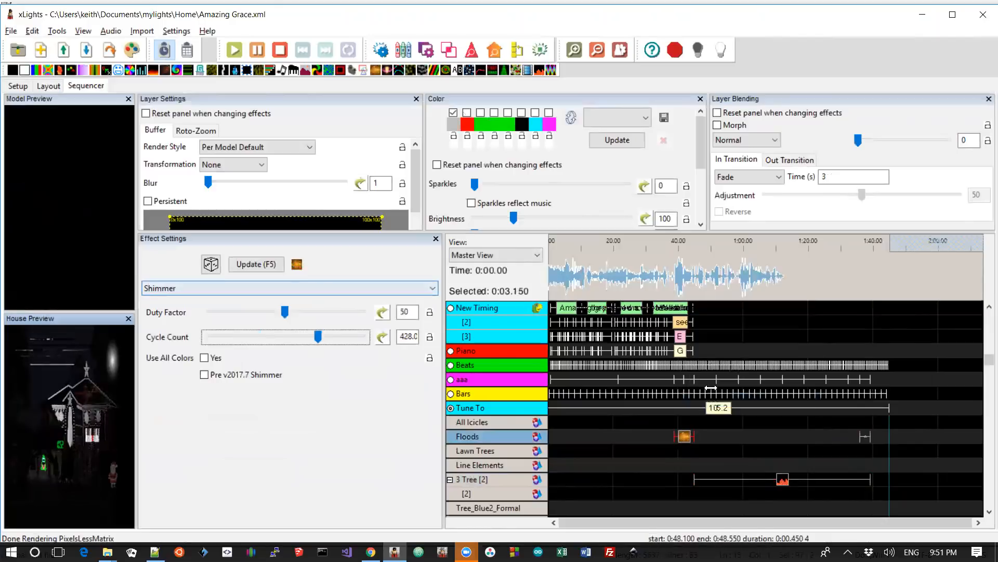
pyautogui.click(685, 441)
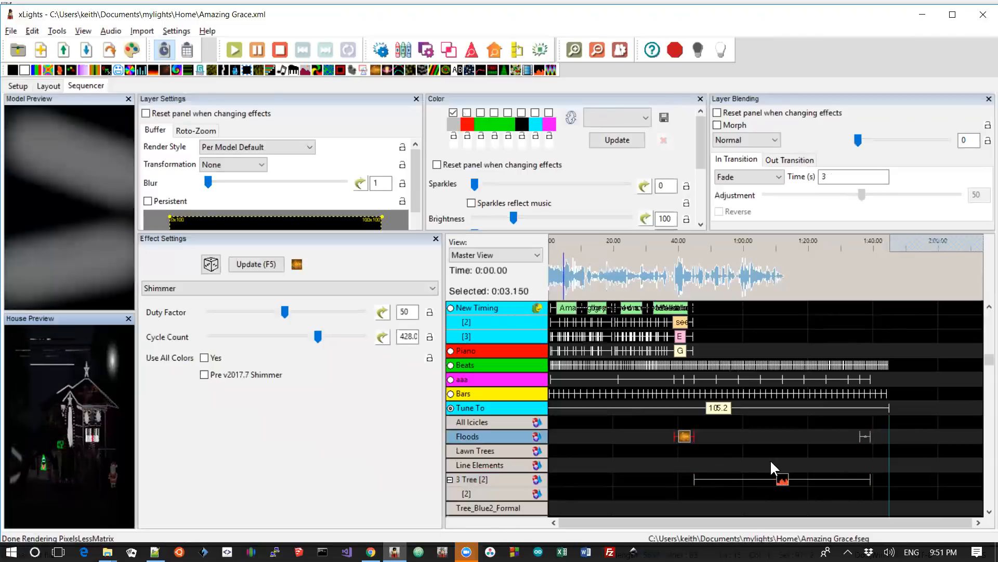
# Switch to Notepad++ and select the 2018.5 release note about the matrix face downloader.
pyautogui.hotkey('alt', 'Tab')
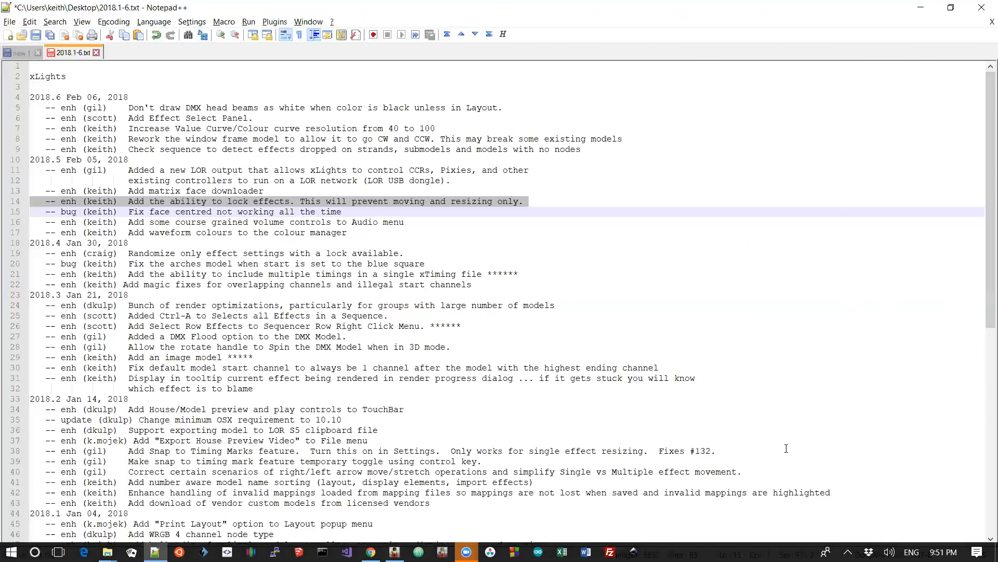
pyautogui.press('Down')
pyautogui.press('Up')
pyautogui.press('Up')
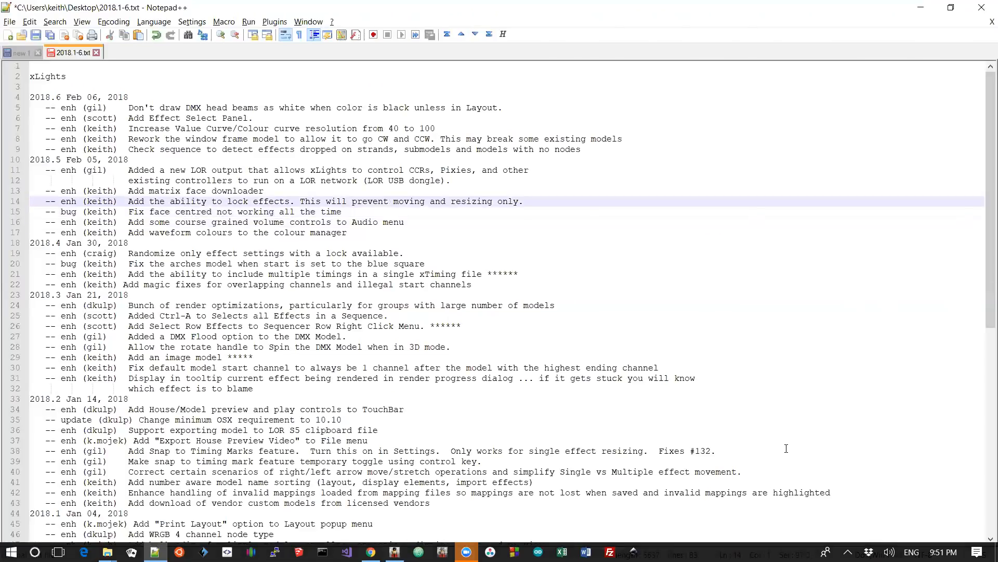
pyautogui.hotkey('shift', 'Down')
pyautogui.press('Up')
pyautogui.hotkey('shift', 'Up')
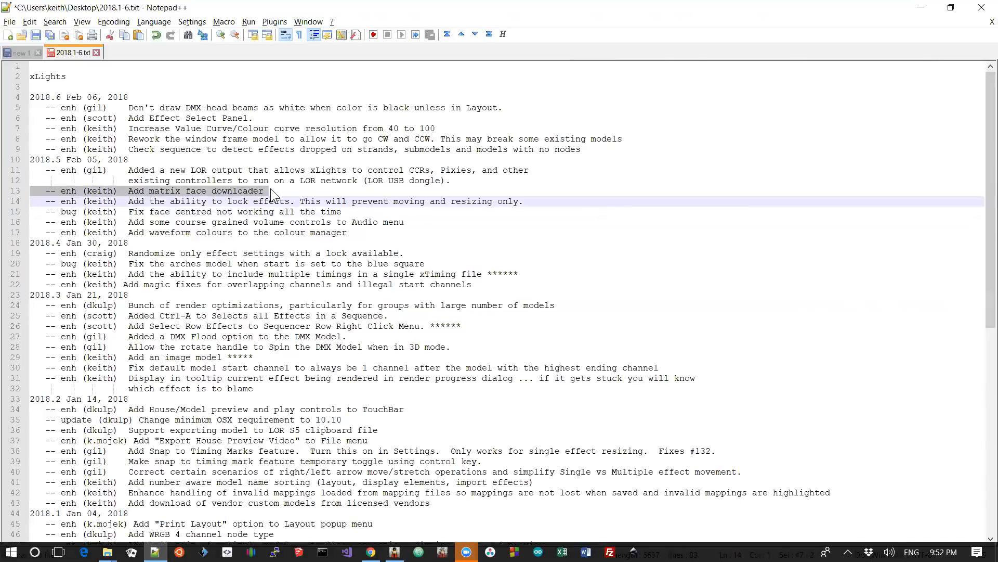
# Switch to xLights and open the face image downloader from the Matrix model's face definition in the layout.
pyautogui.hotkey('alt', 'Tab')
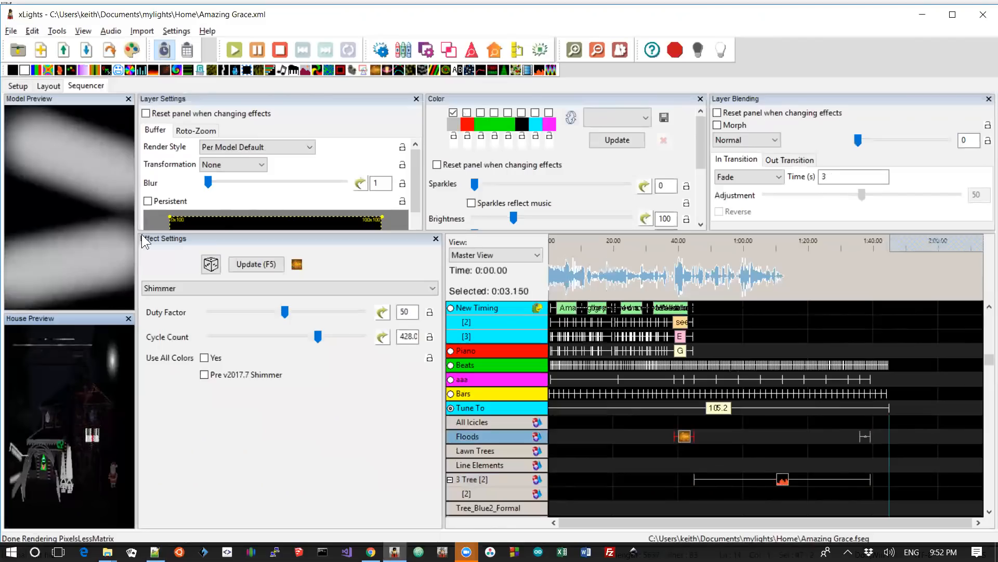
pyautogui.click(54, 88)
pyautogui.click(215, 474)
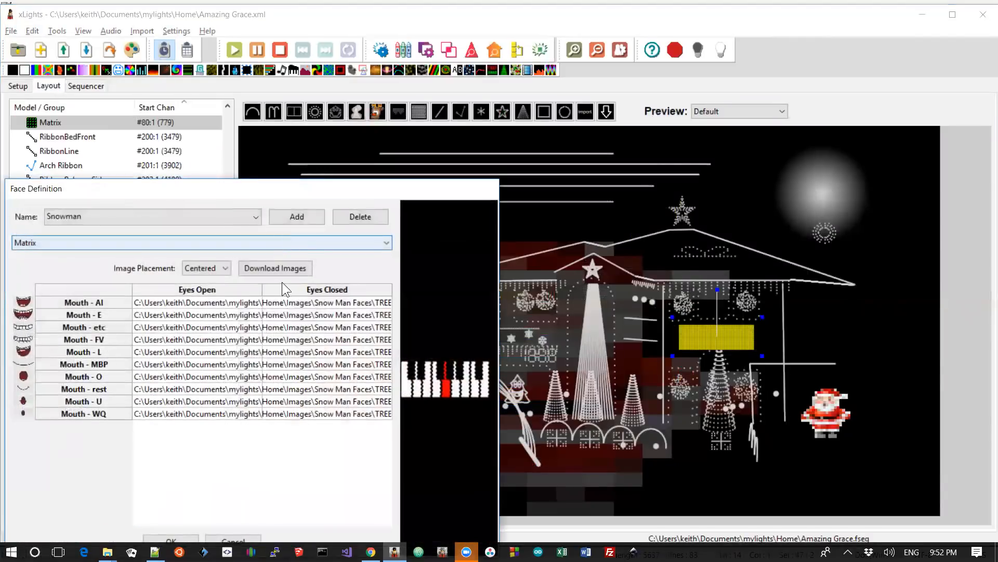
pyautogui.click(273, 267)
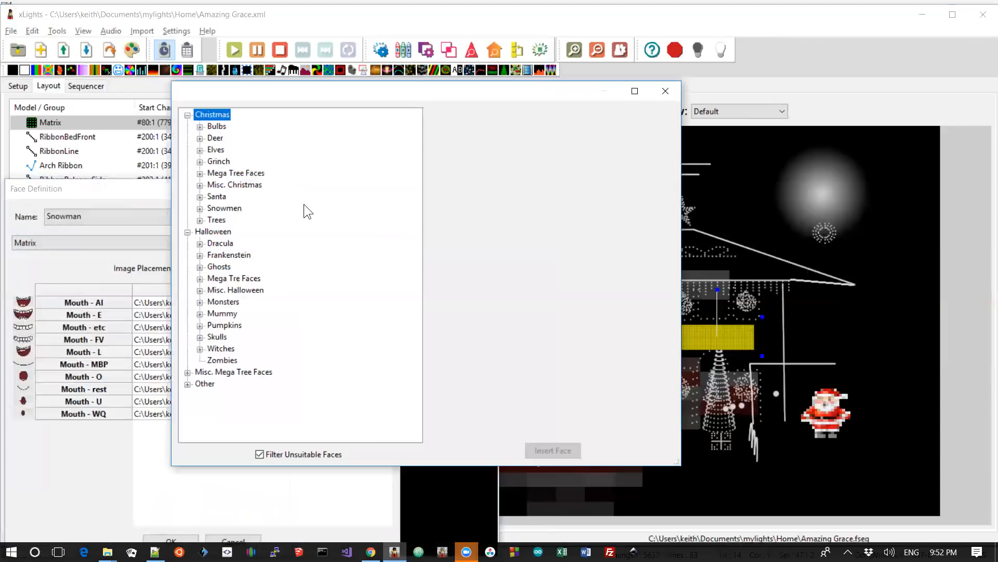
# Expand the Christmas Elves category and preview its faces from Boy Elf through Minion Elf.
pyautogui.press('Down')
pyautogui.press('Down')
pyautogui.press('Down')
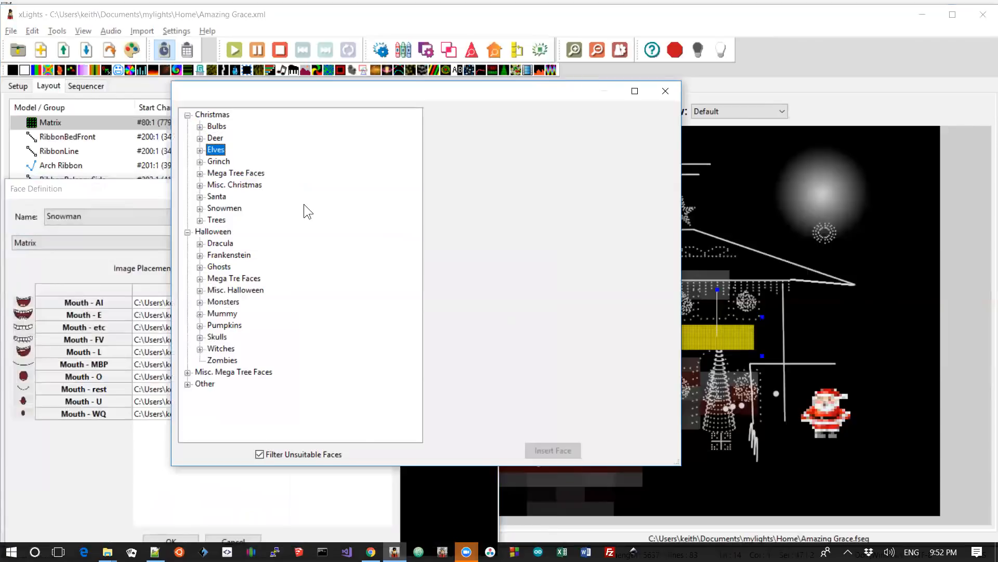
pyautogui.press('Right')
pyautogui.press('Down')
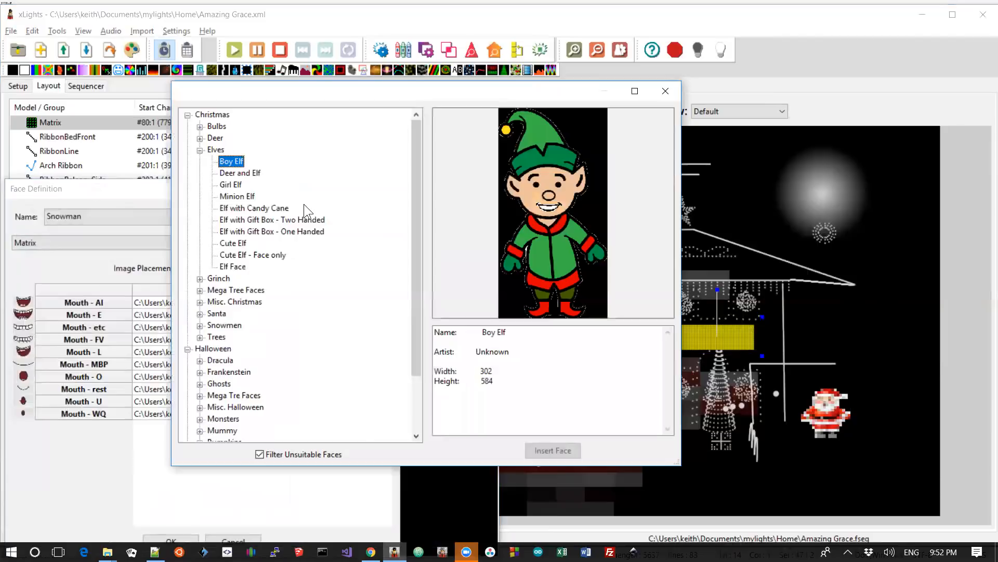
pyautogui.press('Down')
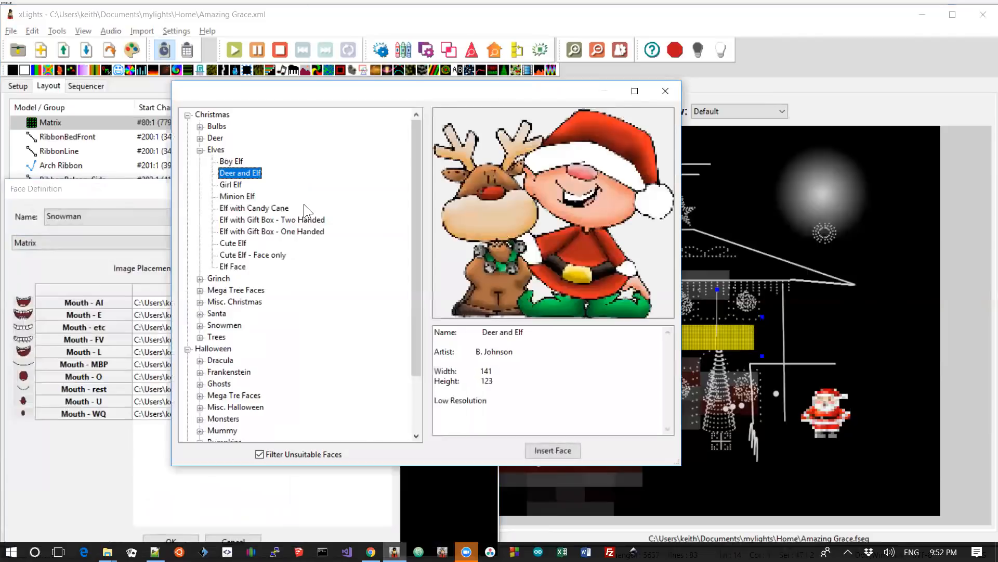
pyautogui.press('Down')
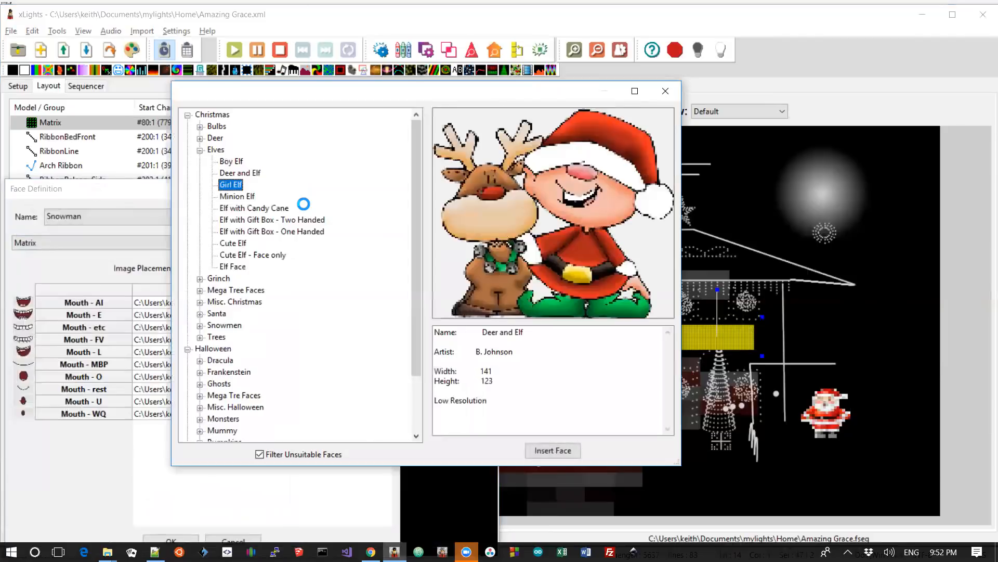
pyautogui.press('Down')
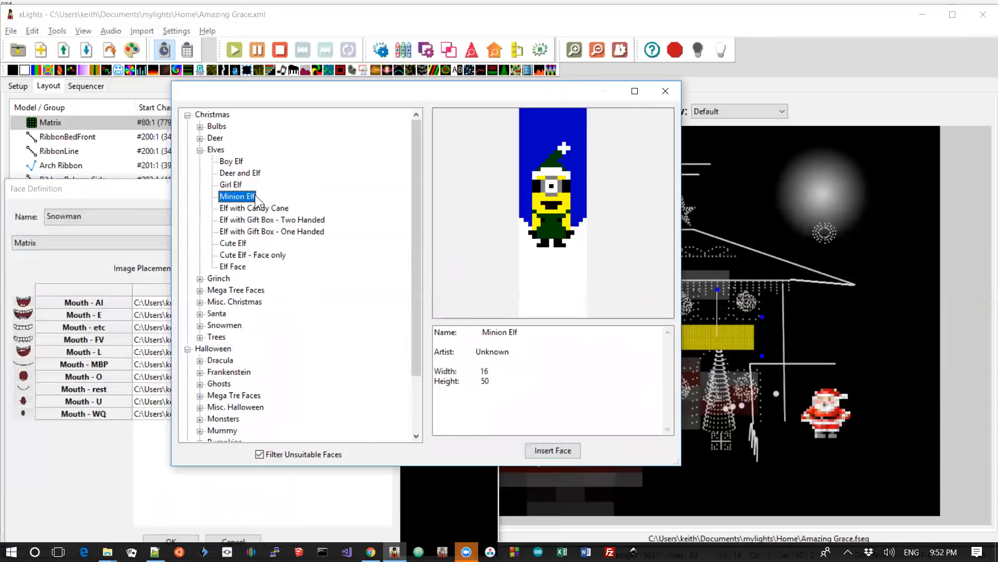
# Compare the Boy Elf and Minion Elf face details, leaving Minion Elf selected, and move the downloader window aside.
pyautogui.press('Up')
pyautogui.press('Up')
pyautogui.press('Up')
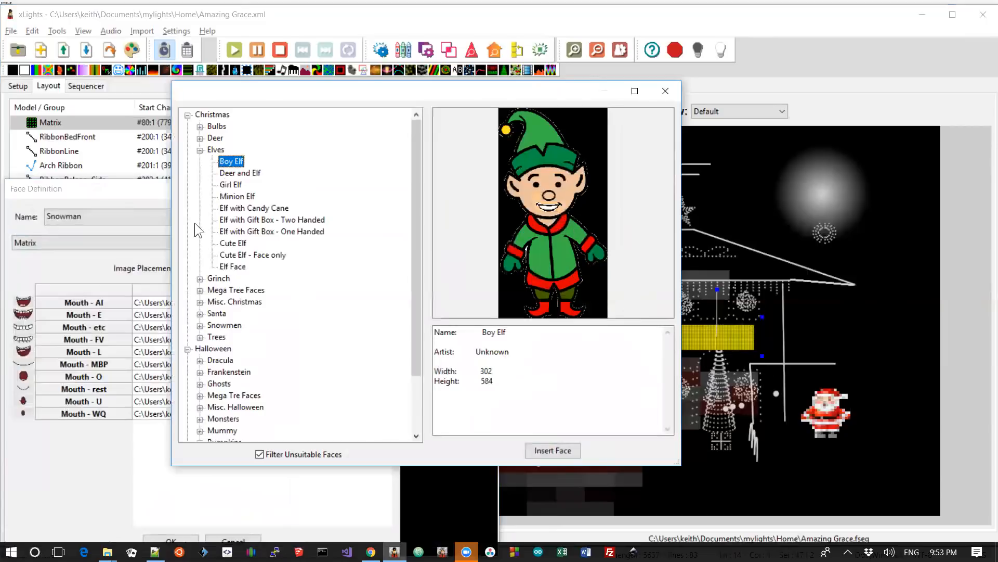
pyautogui.click(229, 196)
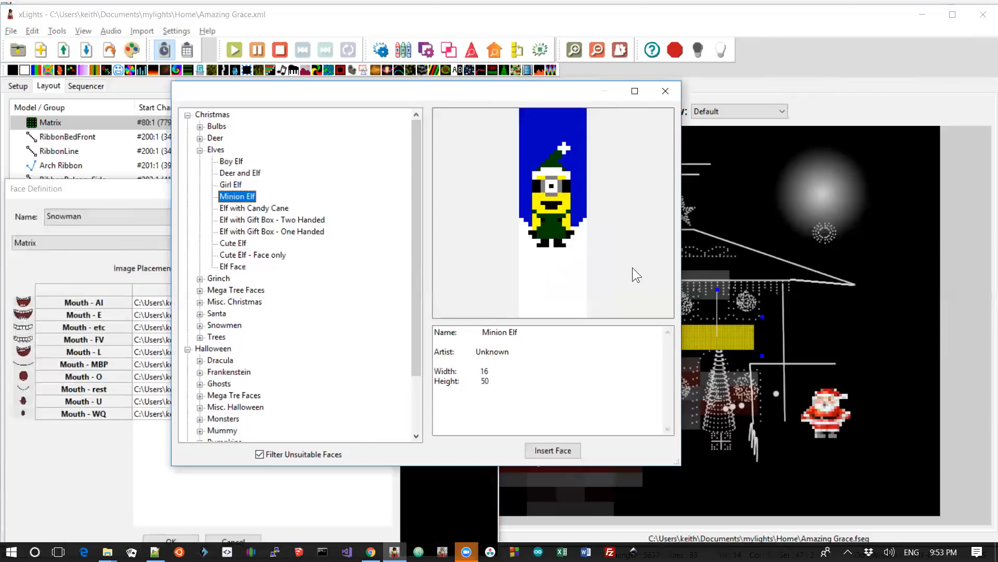
pyautogui.moveTo(509, 87); pyautogui.dragTo(412, 101)
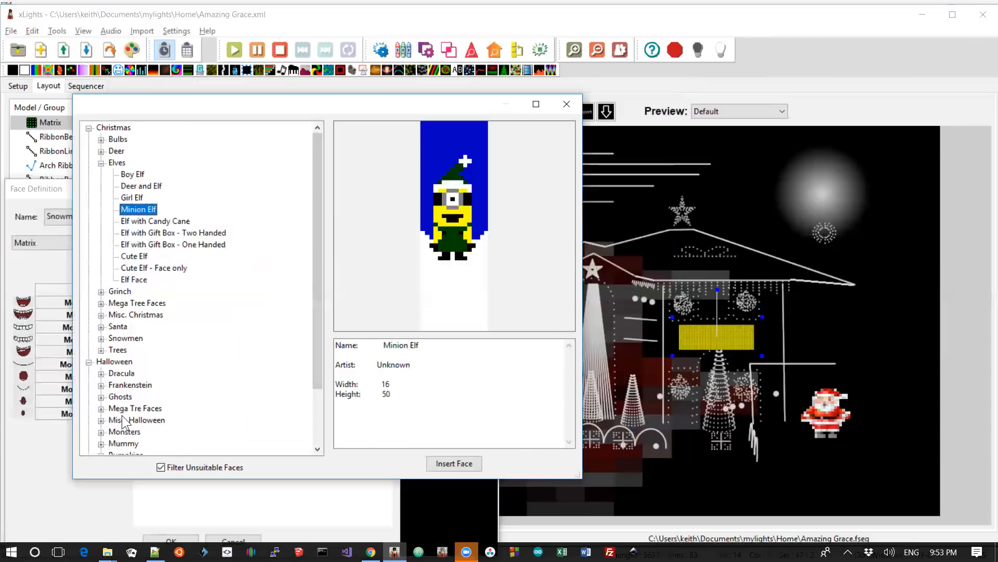
# Turn the unsuitable faces filter off and back on, preview the first Halloween Frankenstein face, and close the face windows.
pyautogui.click(164, 465)
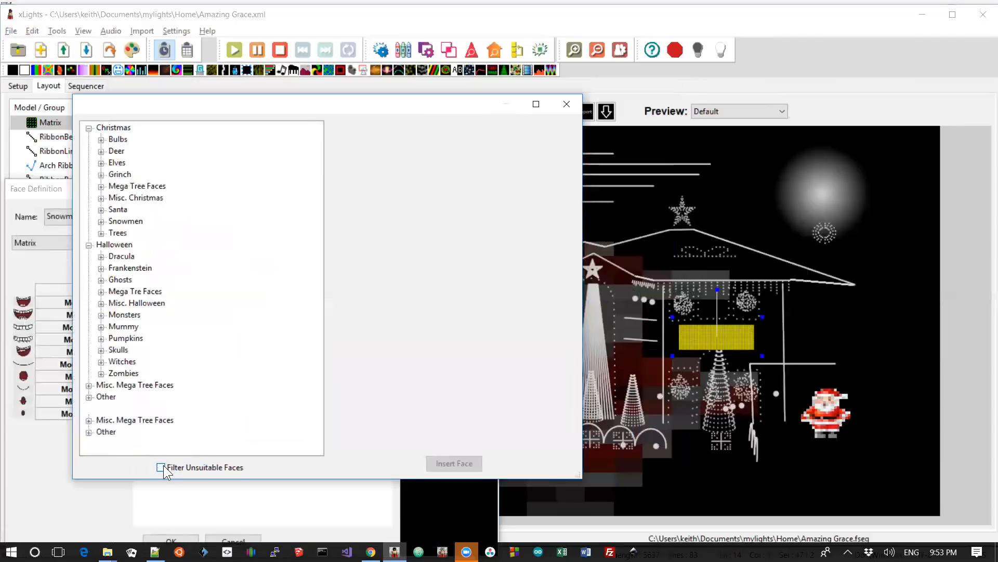
pyautogui.click(163, 466)
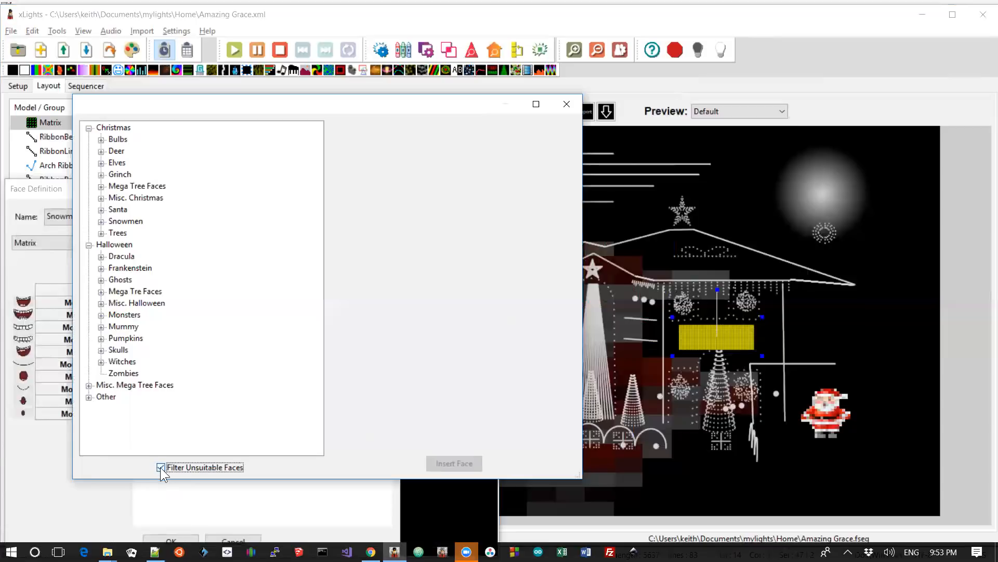
pyautogui.click(102, 269)
pyautogui.click(122, 278)
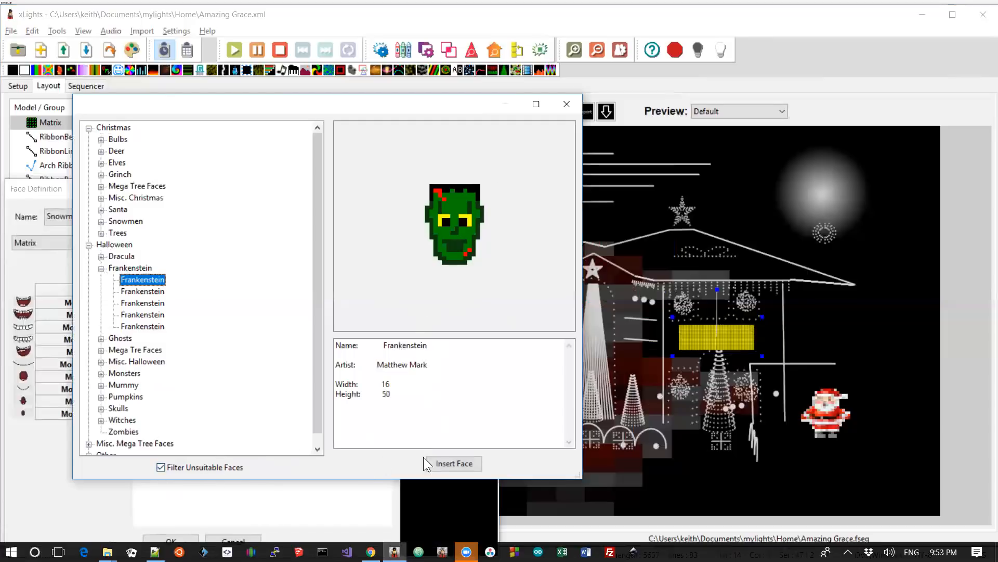
pyautogui.click(567, 104)
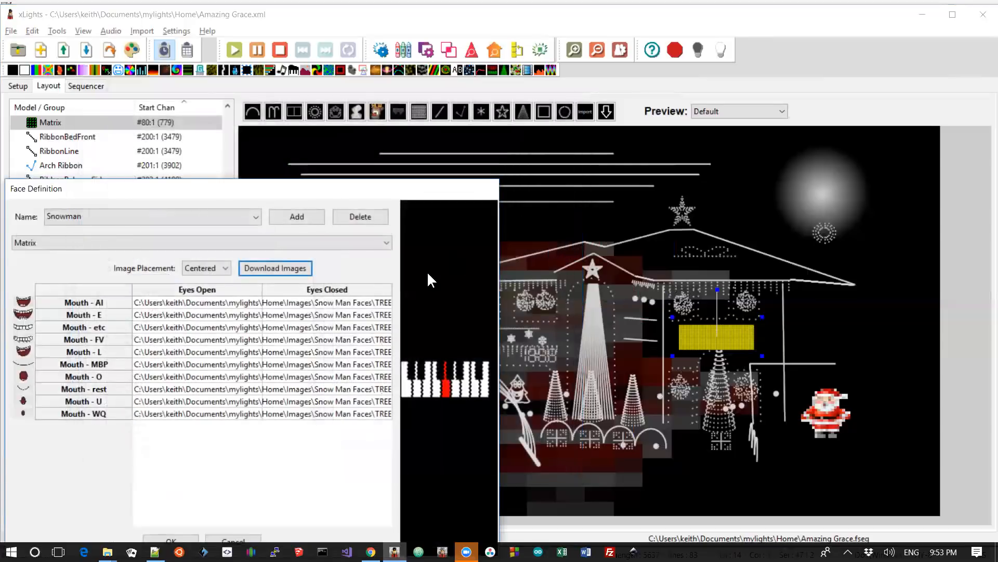
pyautogui.click(218, 536)
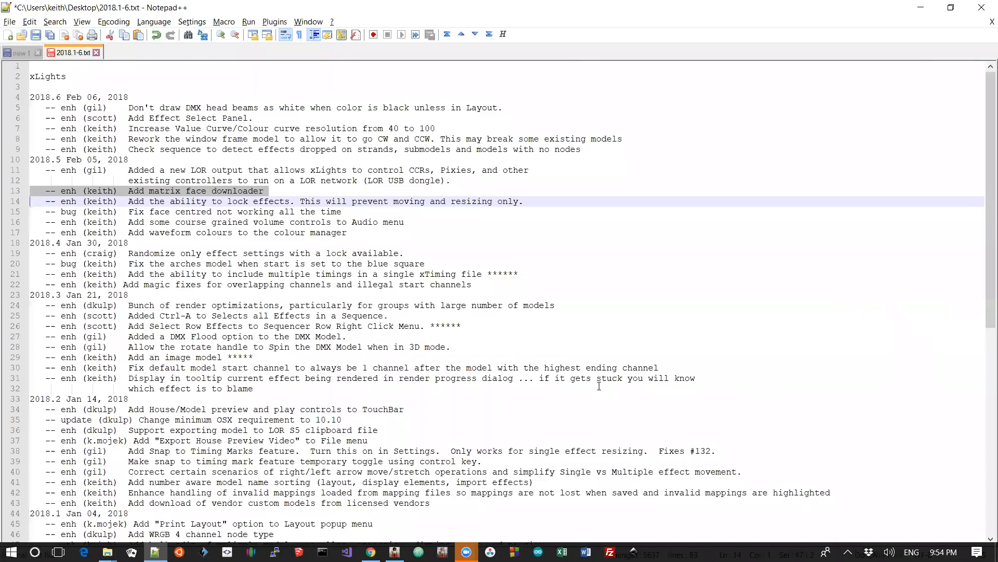
# Switch to Notepad++ and select the opening line of the 2018.5 release note about the new LOR output.
pyautogui.press('Up')
pyautogui.press('Up')
pyautogui.press('Up')
pyautogui.hotkey('shift', 'Down')
pyautogui.hotkey('shift', 'Down')
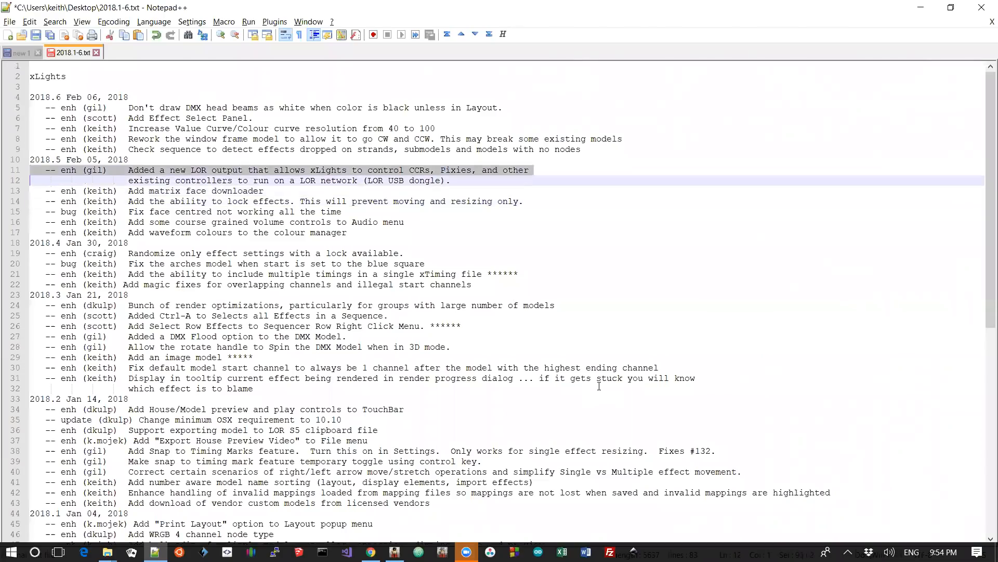
# Switch to xLights and view the LOR protocol description in a new USB output's setup, cancelling it without adding.
pyautogui.hotkey('alt', 'Tab')
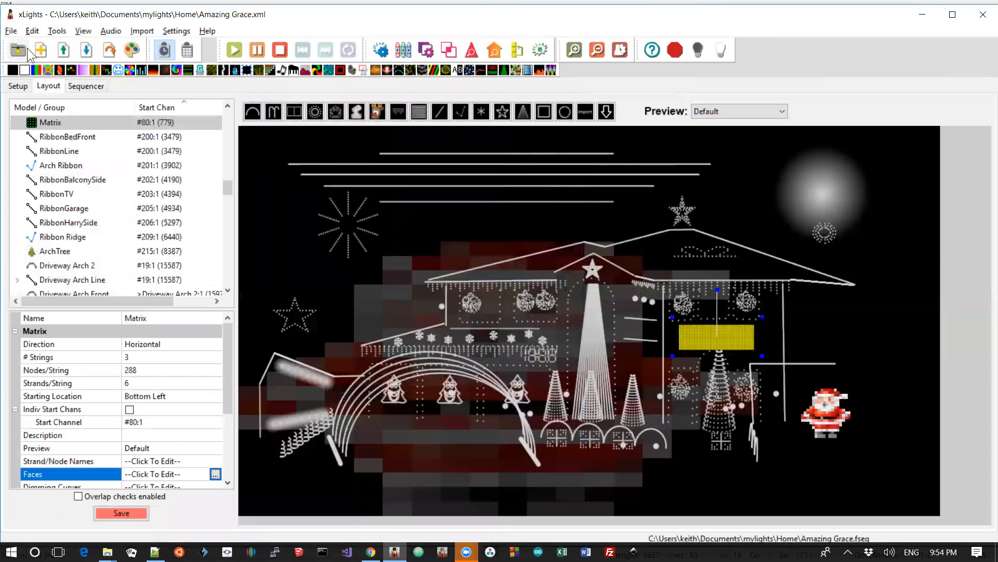
pyautogui.click(18, 85)
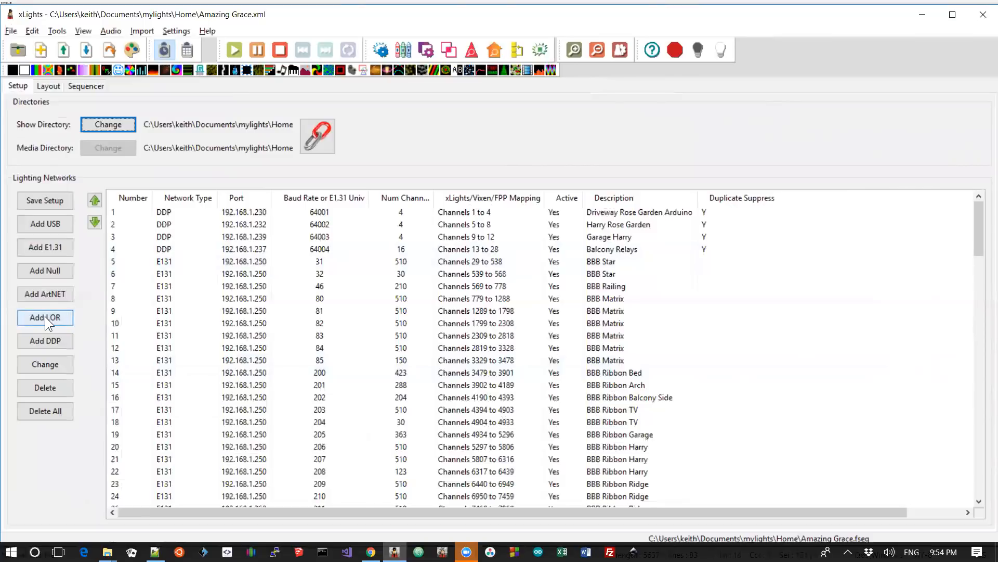
pyautogui.click(49, 224)
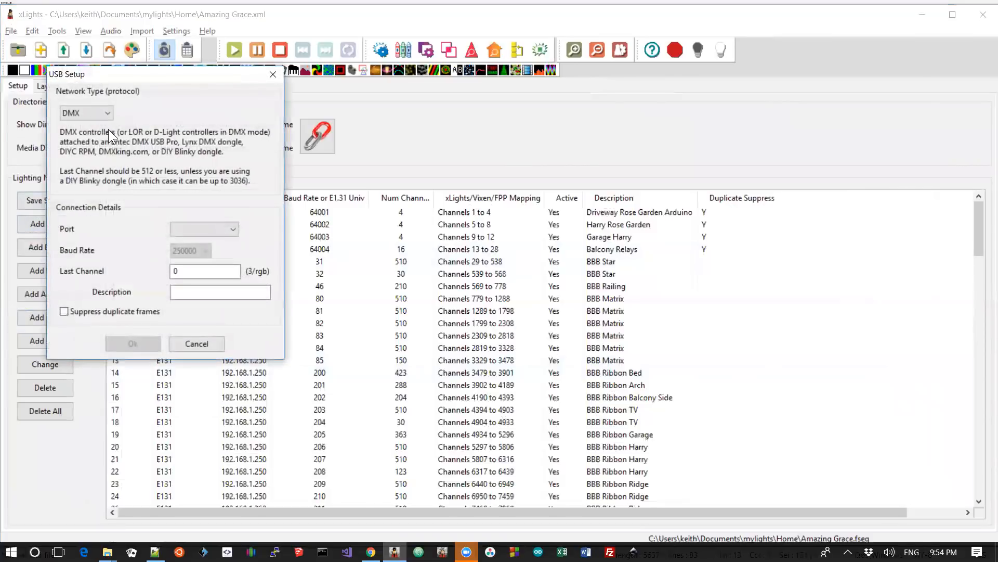
pyautogui.click(92, 112)
pyautogui.click(83, 144)
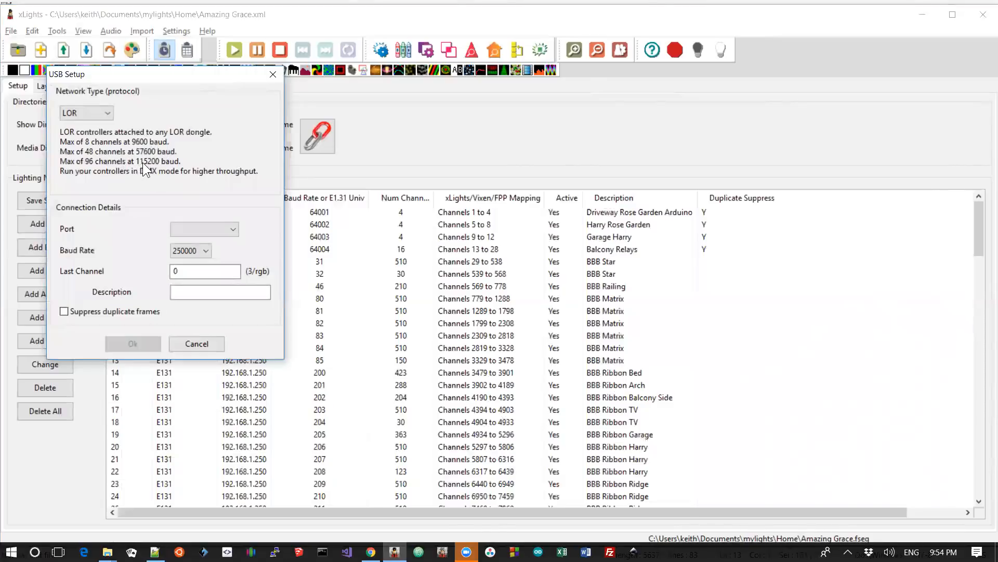
pyautogui.click(277, 73)
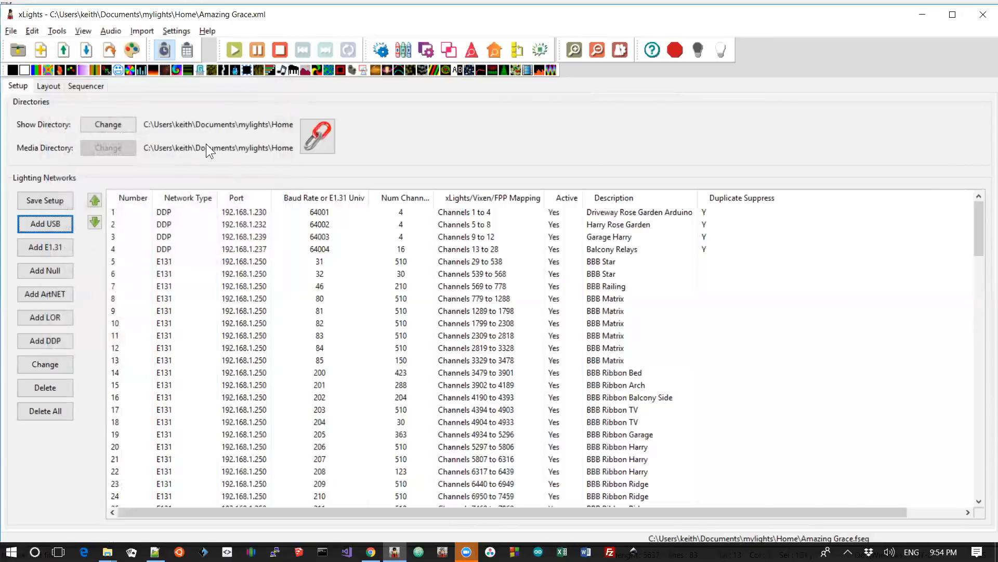
# Start a new LOR output in the lighting networks and set its port to COM4.
pyautogui.click(52, 316)
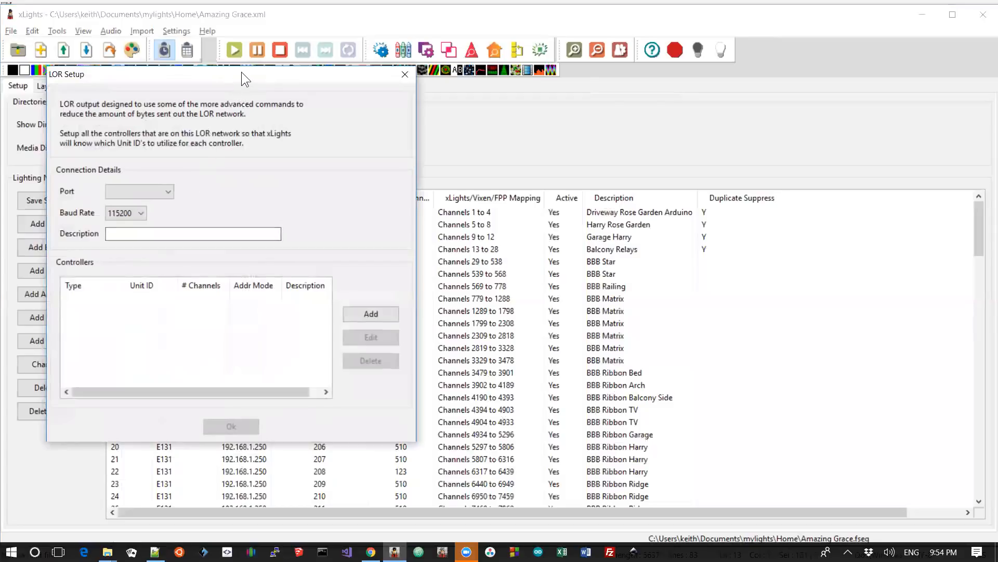
pyautogui.moveTo(248, 74); pyautogui.dragTo(390, 24)
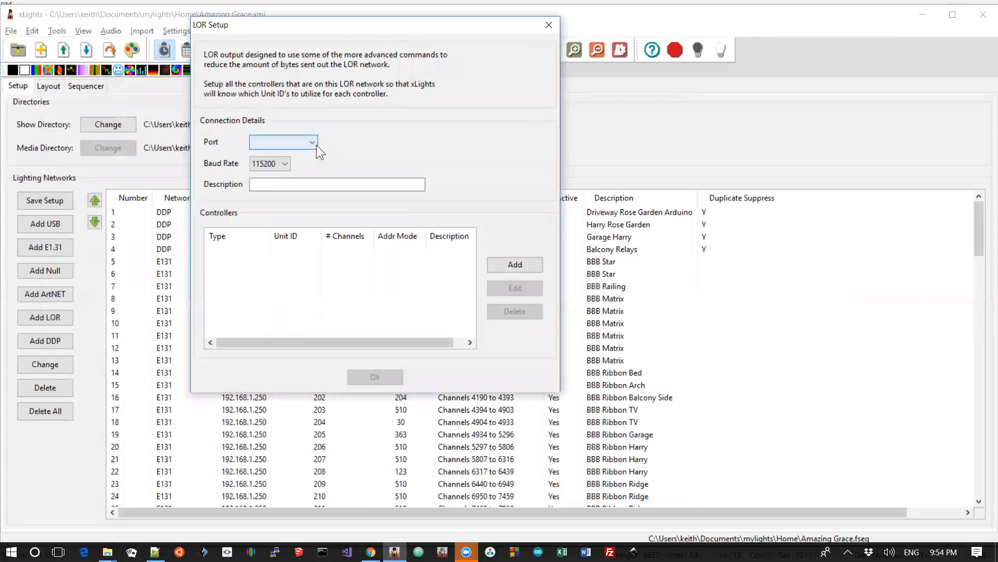
pyautogui.click(312, 144)
pyautogui.click(278, 193)
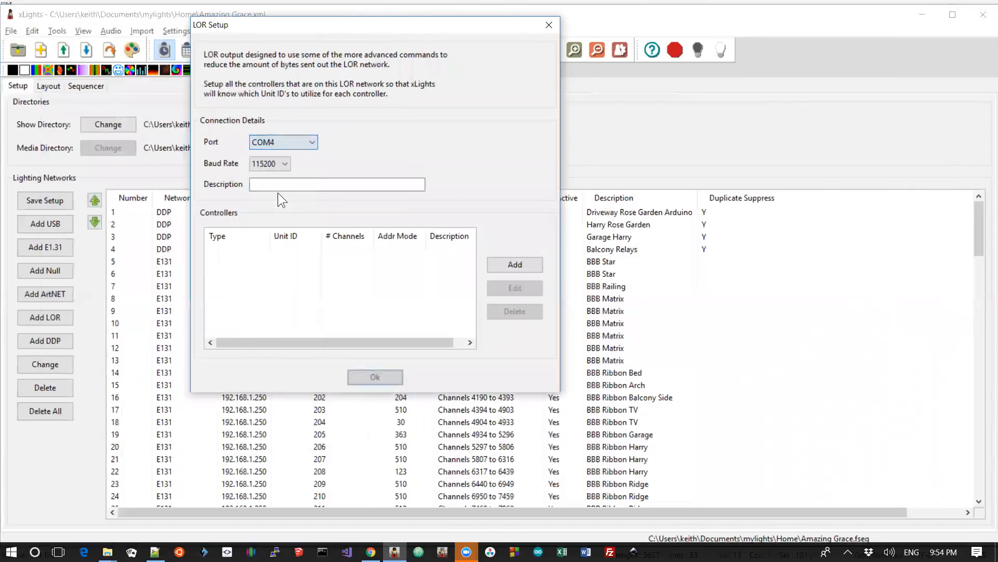
pyautogui.click(309, 186)
# Review the available controller types in a new LOR controller definition and cancel the definition.
pyautogui.click(505, 270)
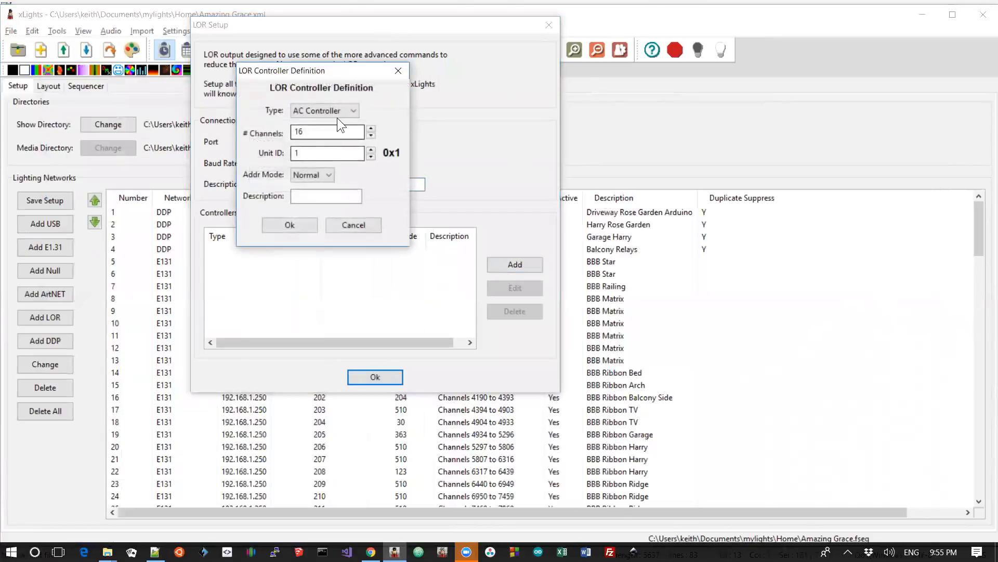
pyautogui.click(337, 115)
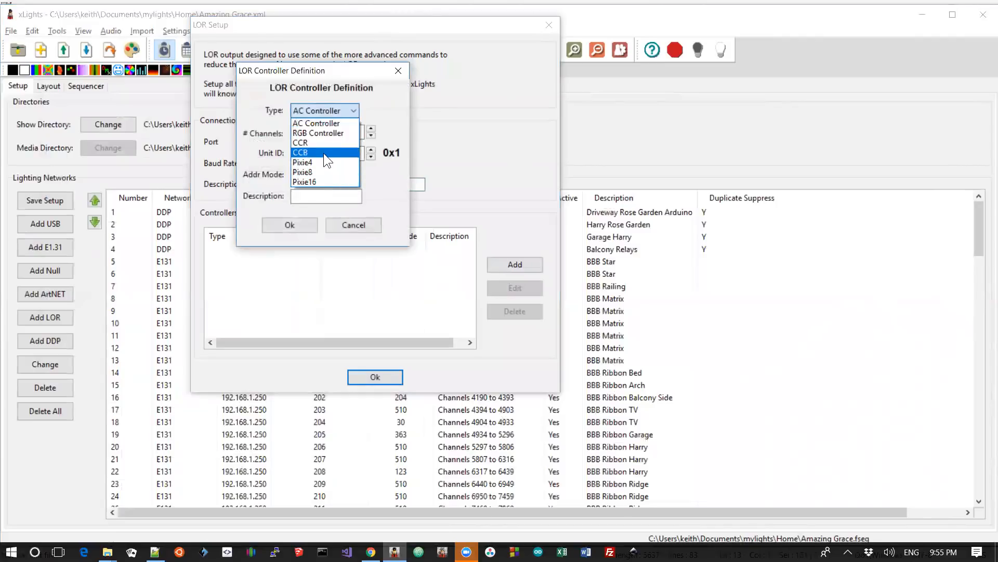
pyautogui.click(388, 111)
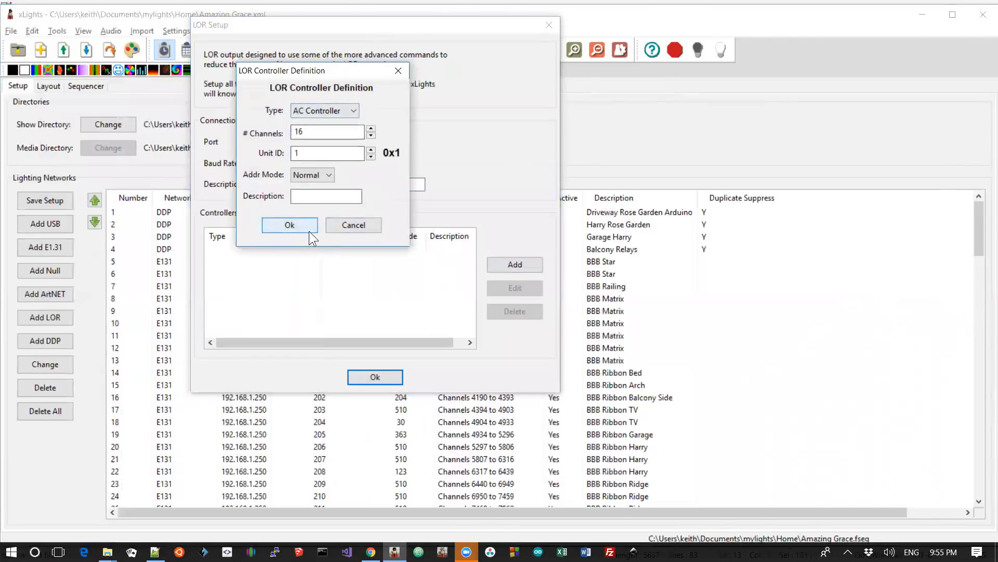
pyautogui.click(361, 224)
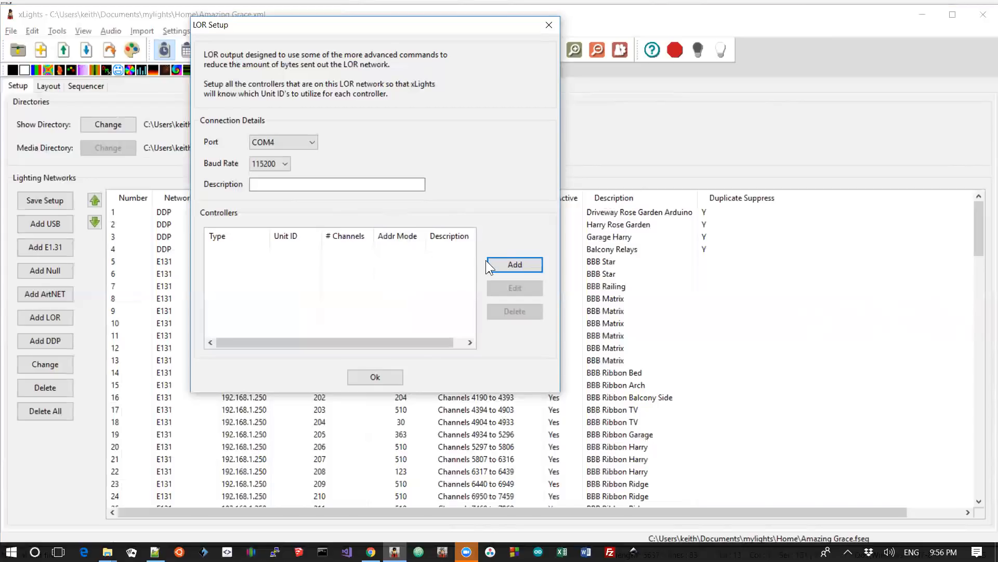
# Add an AC Controller with 16 channels, unit ID 1 and Normal address mode, and confirm the LOR output.
pyautogui.click(502, 264)
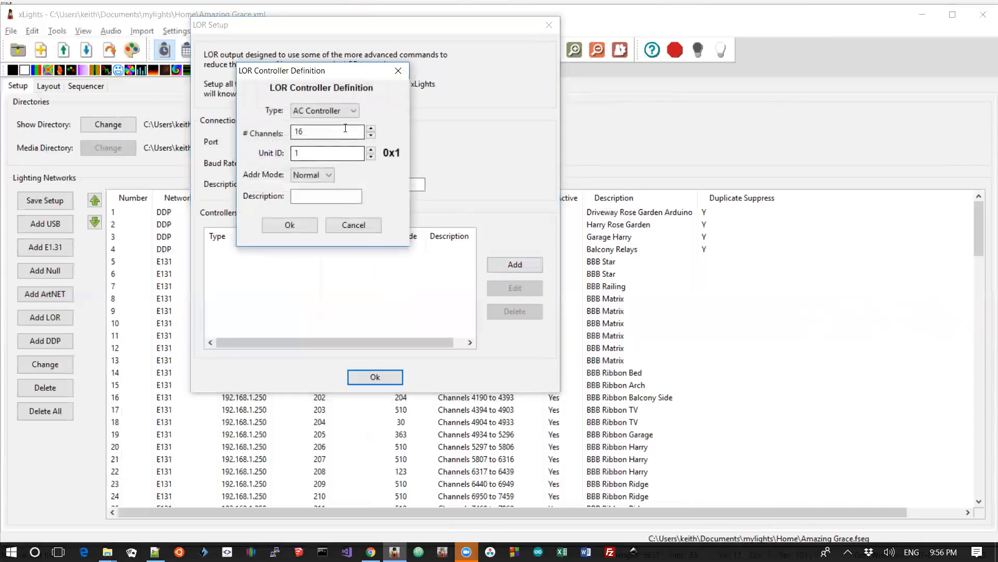
pyautogui.click(322, 180)
pyautogui.click(321, 175)
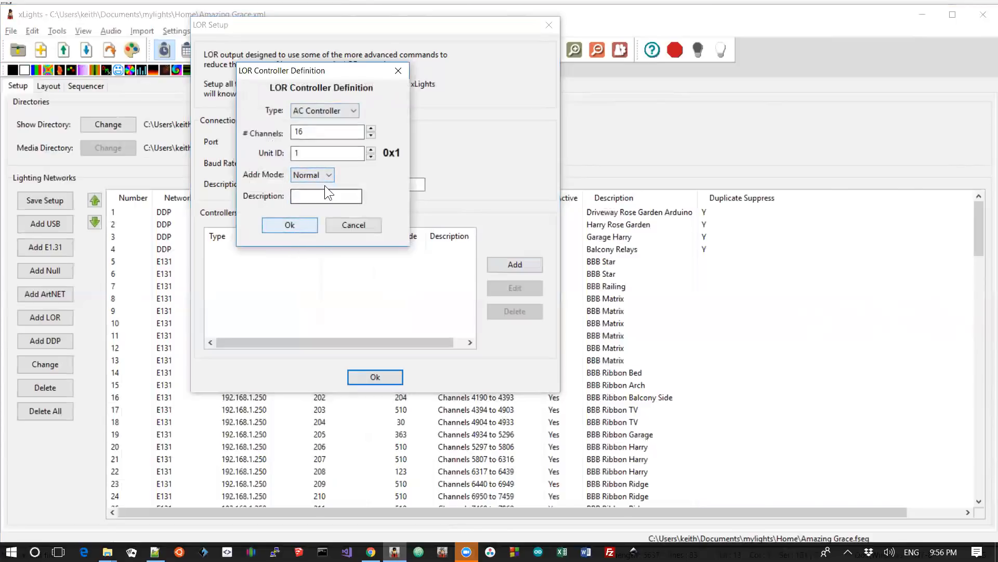
pyautogui.click(317, 197)
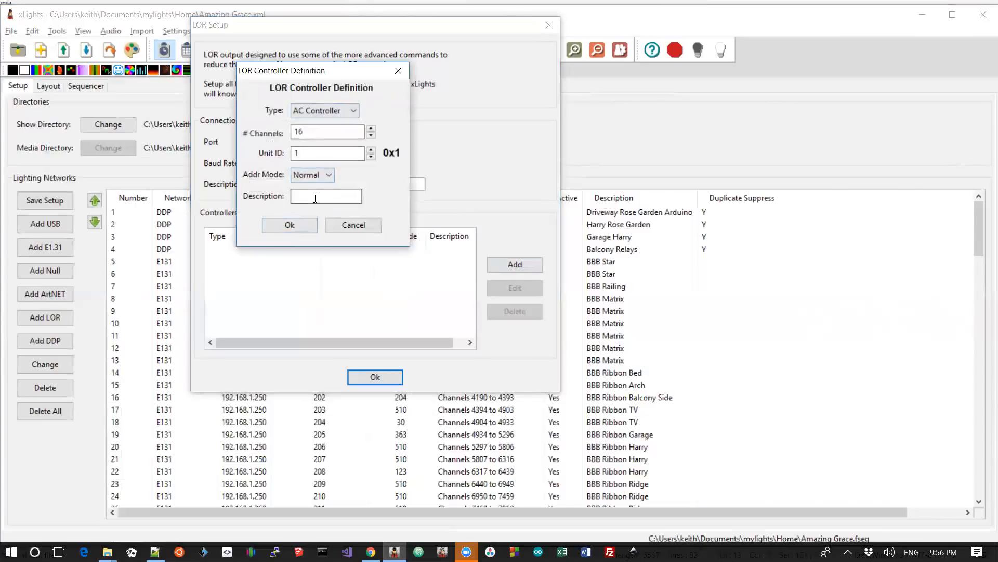
pyautogui.click(304, 226)
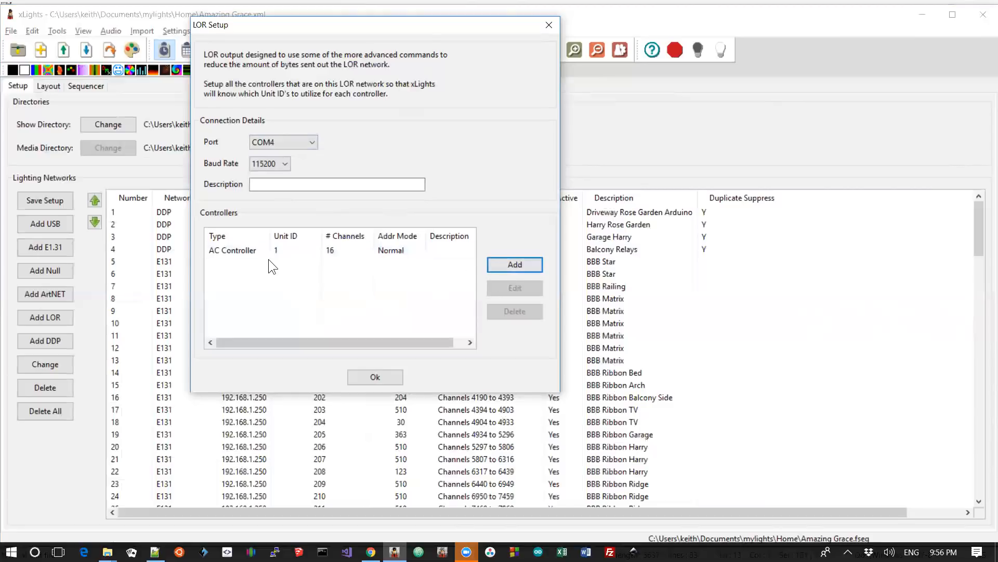
pyautogui.doubleClick(288, 250)
pyautogui.click(375, 377)
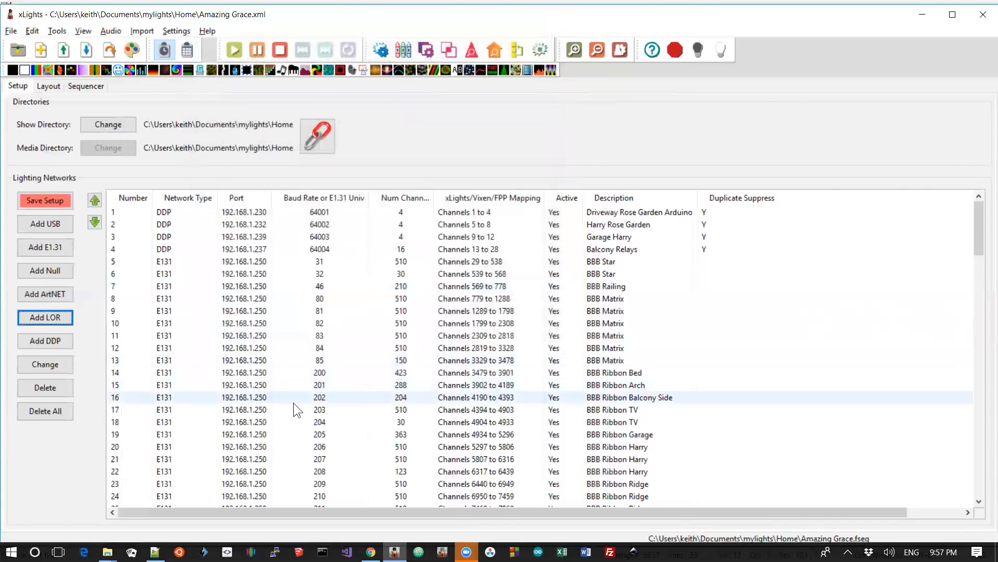
# Find the new COM4 LOR output at the end of the lighting networks list and select it.
pyautogui.scroll(-20, 294, 404)
pyautogui.scroll(-12, 294, 402)
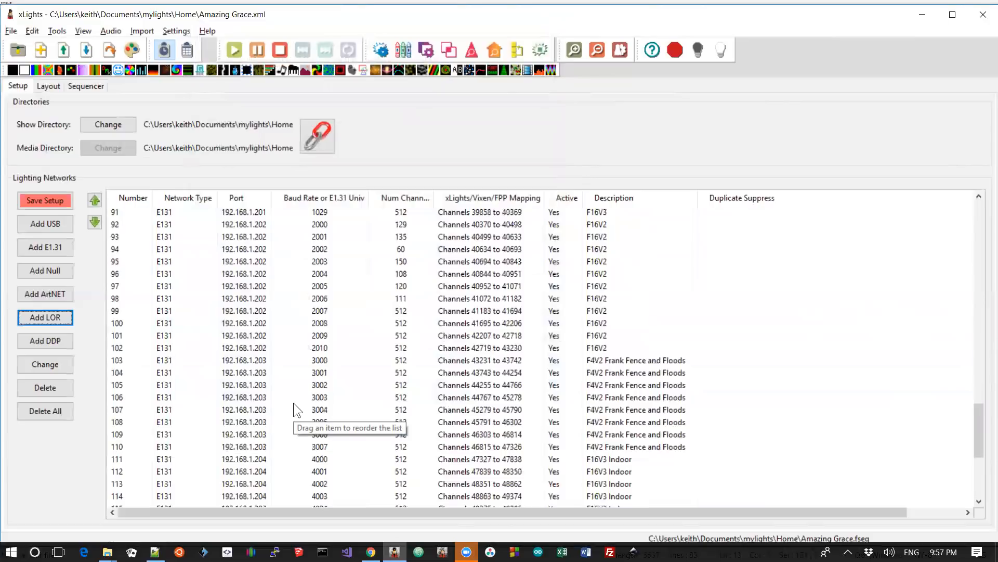
pyautogui.click(169, 495)
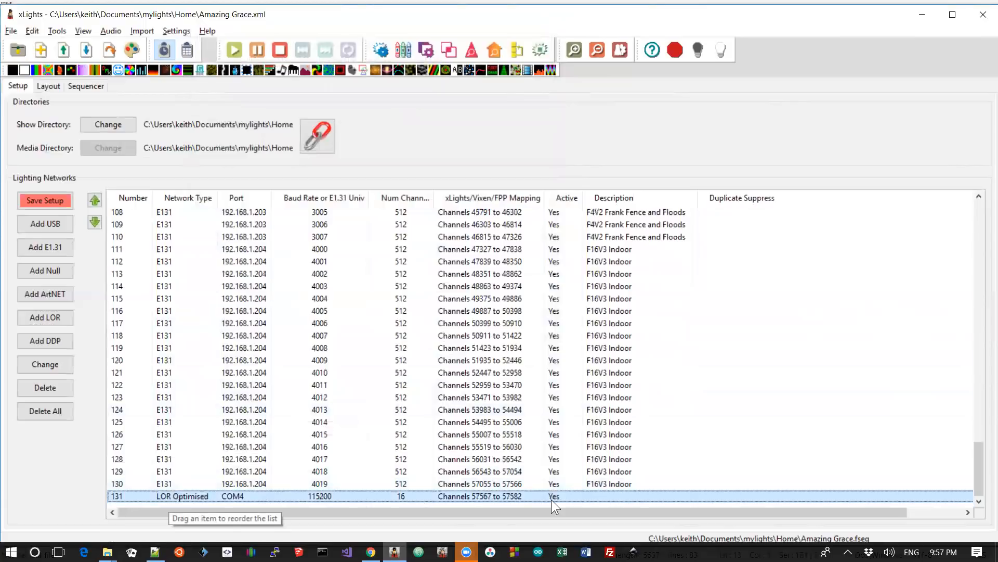
# Switch to Notepad++ and select the 2018.6 release note about detecting effects dropped on strands, submodels and models with no nodes.
pyautogui.hotkey('alt', 'Tab')
pyautogui.press('Up')
pyautogui.press('Up')
pyautogui.press('Up')
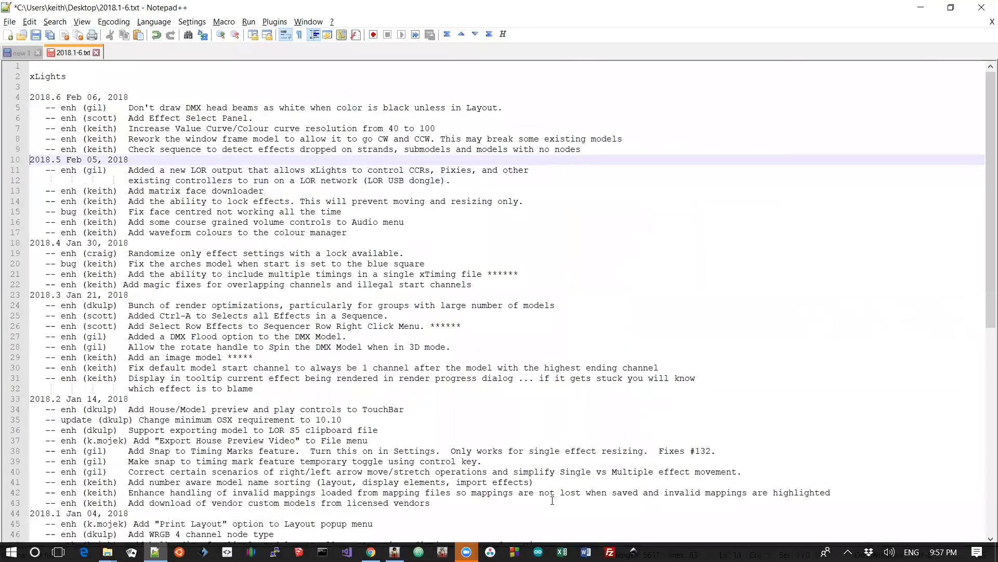
pyautogui.hotkey('shift', 'Down')
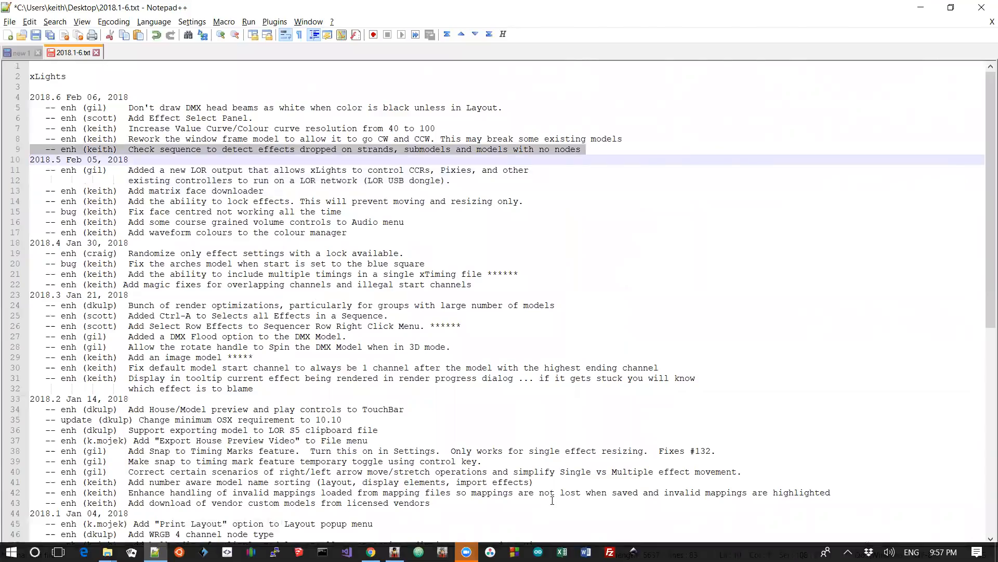
# Switch to xLights and set Segment 2 of the Ribbon Ridge poly line to 0 in the layout, leaving the model deselected.
pyautogui.hotkey('alt', 'Tab')
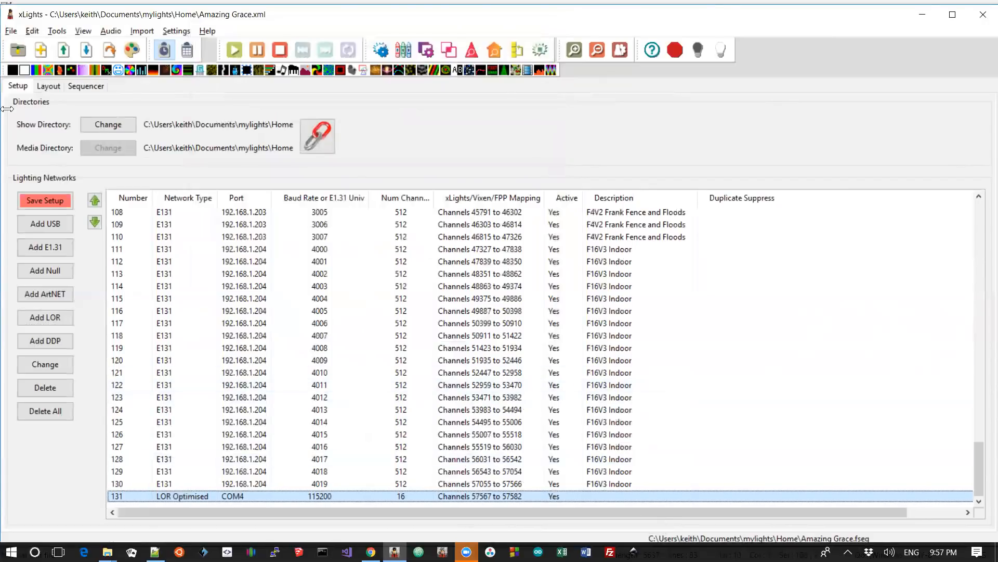
pyautogui.click(49, 86)
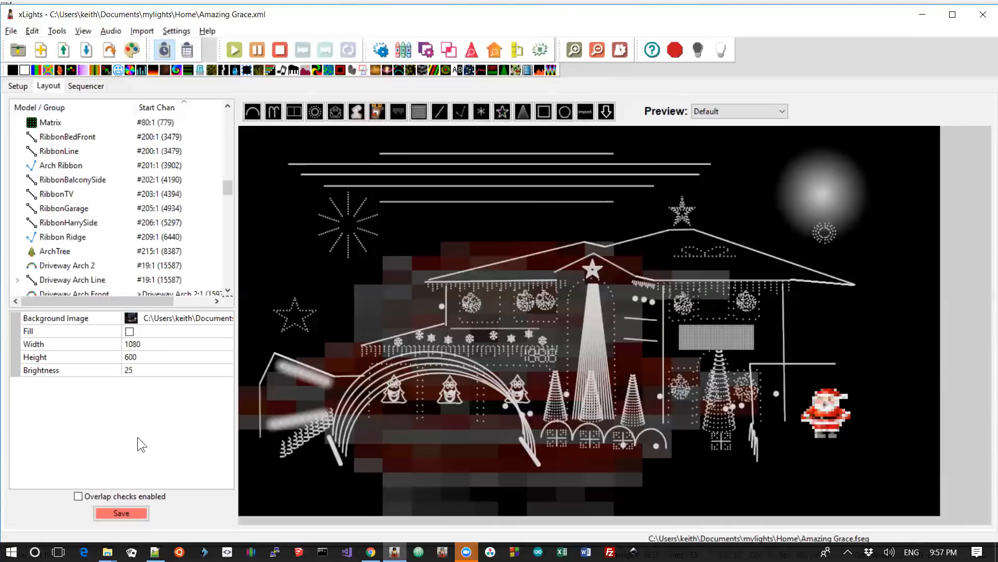
pyautogui.click(593, 253)
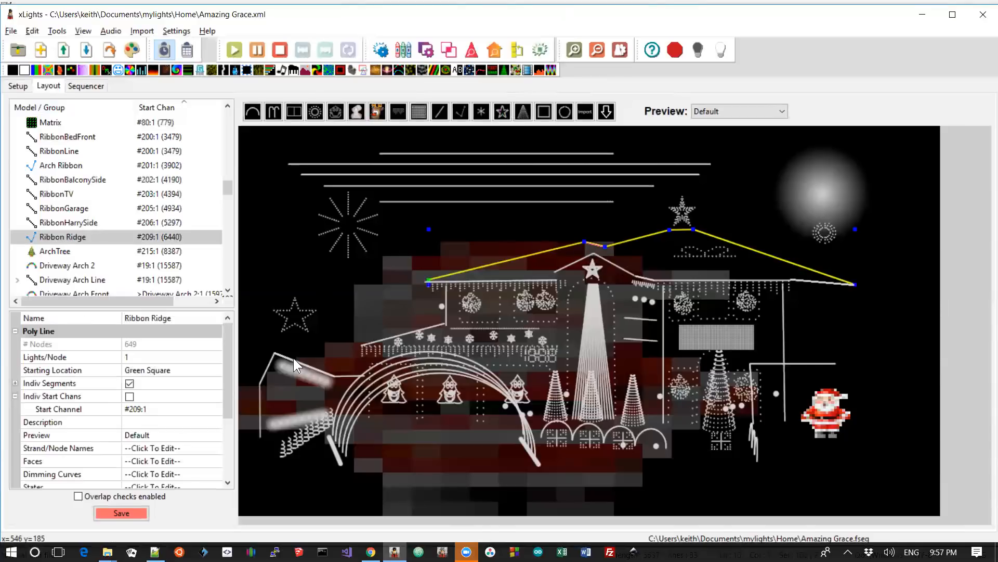
pyautogui.click(15, 383)
pyautogui.click(143, 411)
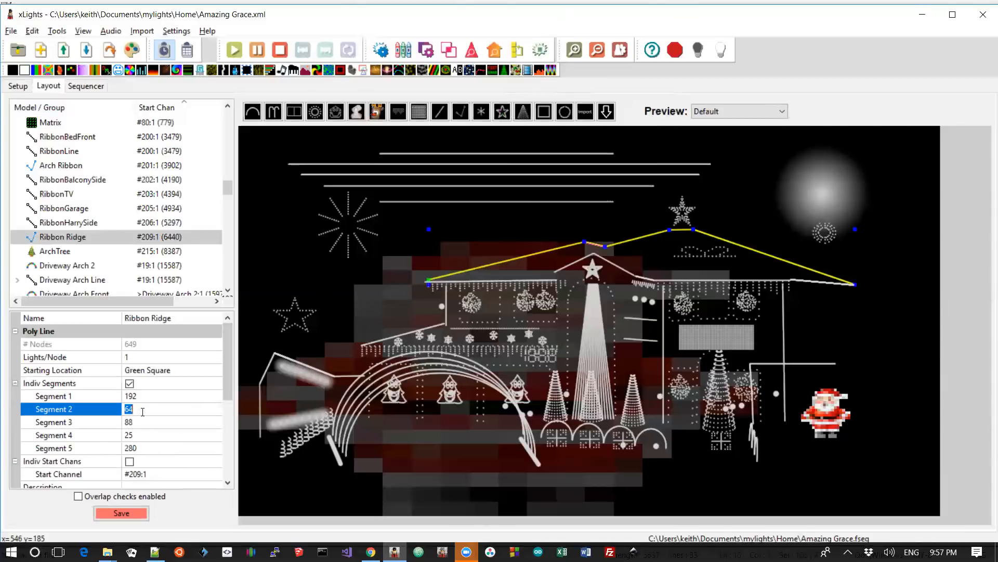
pyautogui.write('0')
pyautogui.press('Return')
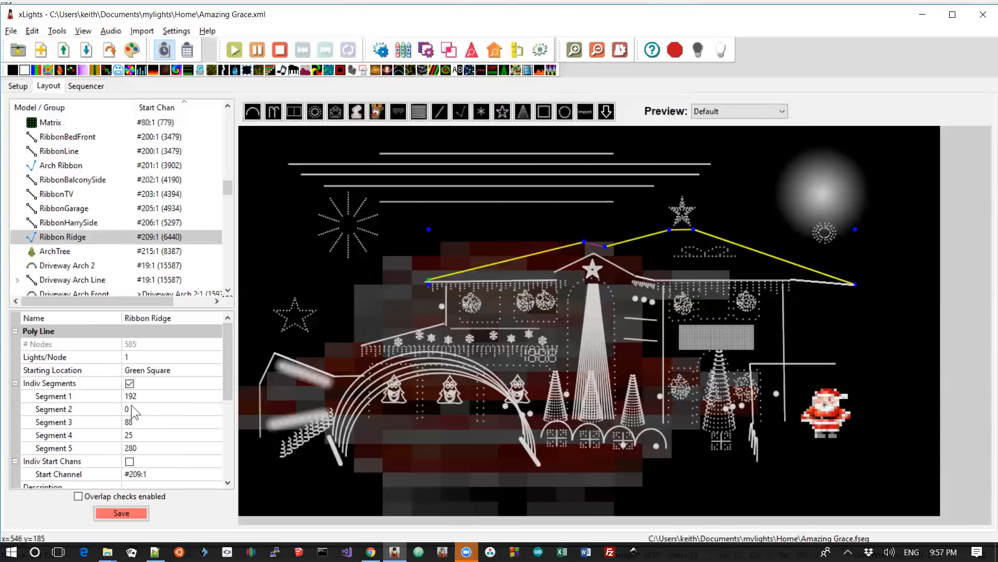
pyautogui.click(599, 224)
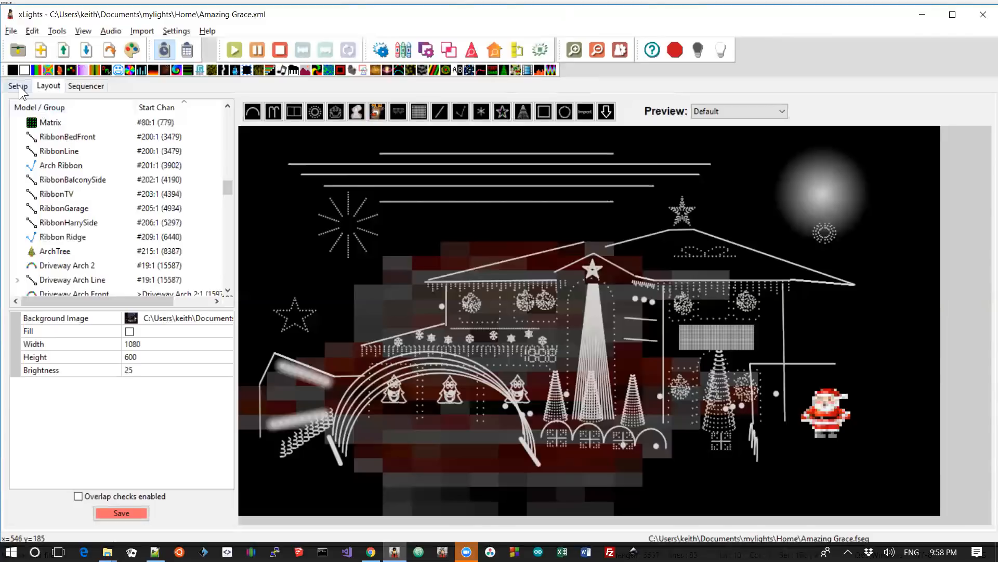
# Switch to Notepad++ and select the 2018.6 release note about reworking the window frame model for CW and CCW.
pyautogui.hotkey('alt', 'Tab')
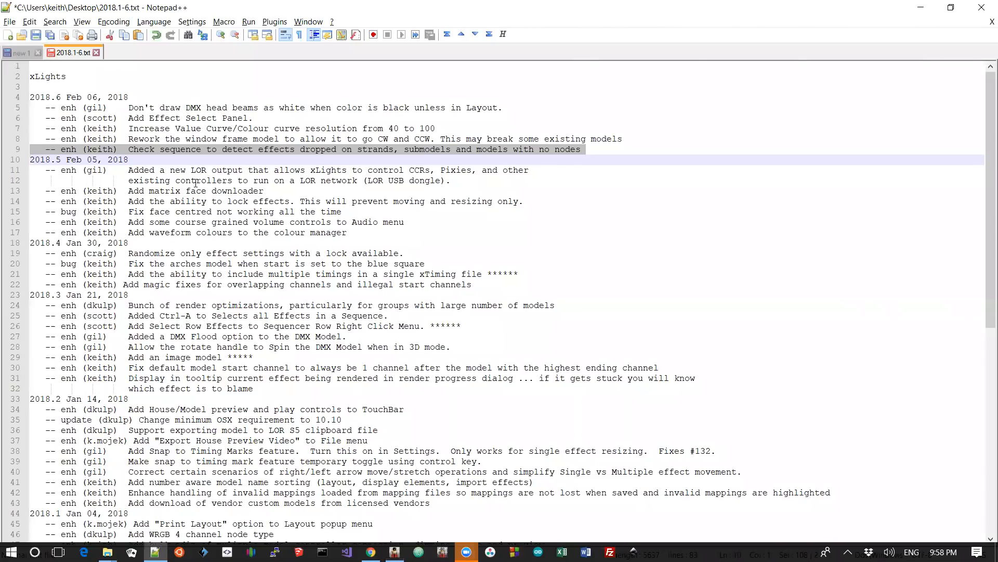
pyautogui.press('Up')
pyautogui.hotkey('shift', 'Up')
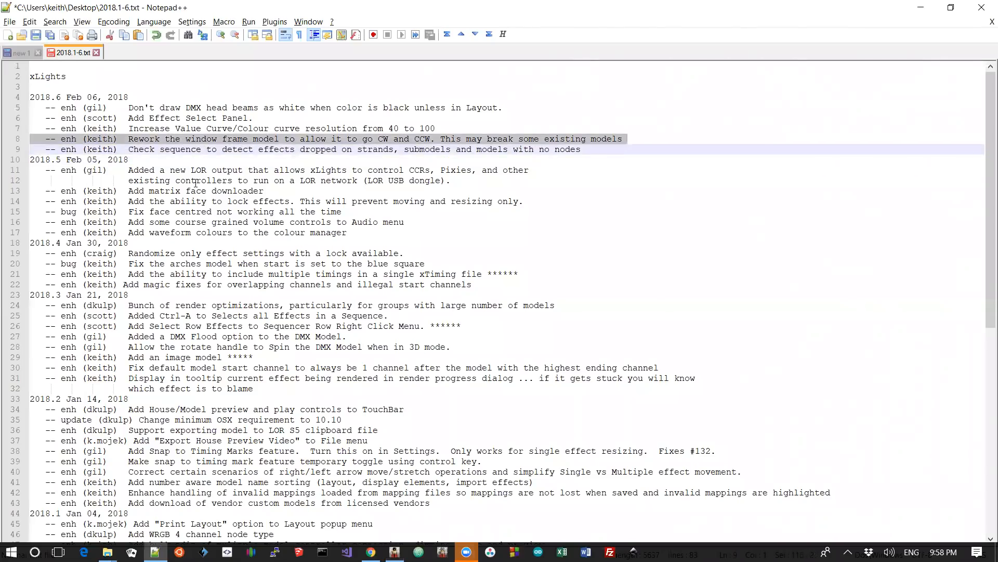
# Switch to xLights and draw a window frame model in the empty layout area above the Santa.
pyautogui.hotkey('alt', 'Tab')
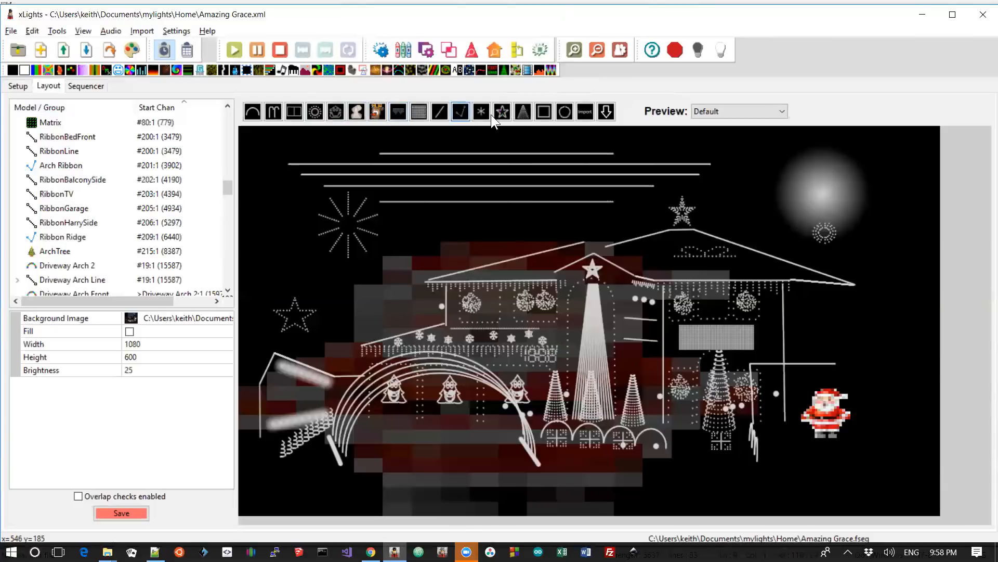
pyautogui.click(542, 113)
pyautogui.moveTo(872, 359); pyautogui.dragTo(888, 302)
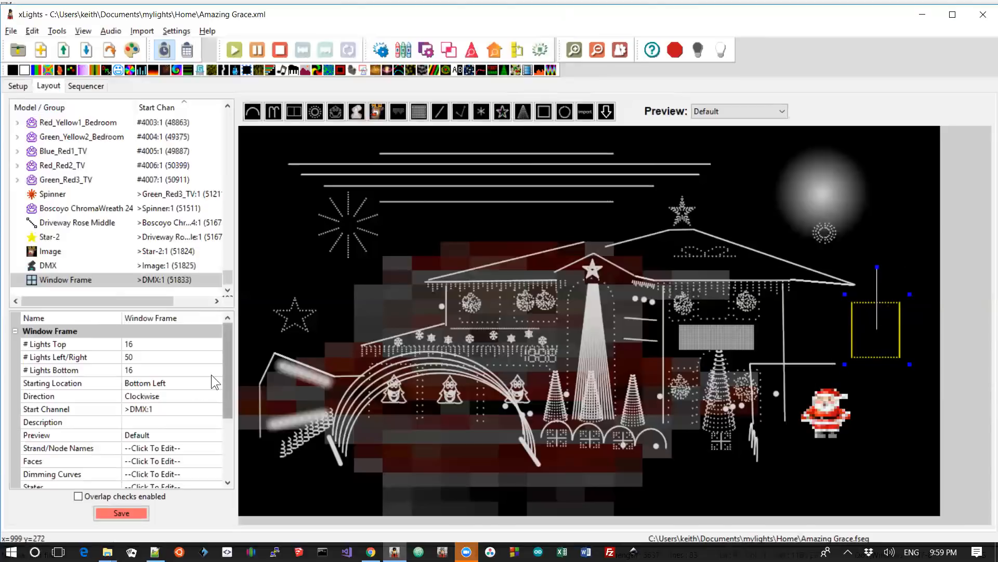
# Review the window frame's starting location options and set its direction to Counter Clockwise.
pyautogui.click(155, 386)
pyautogui.click(155, 386)
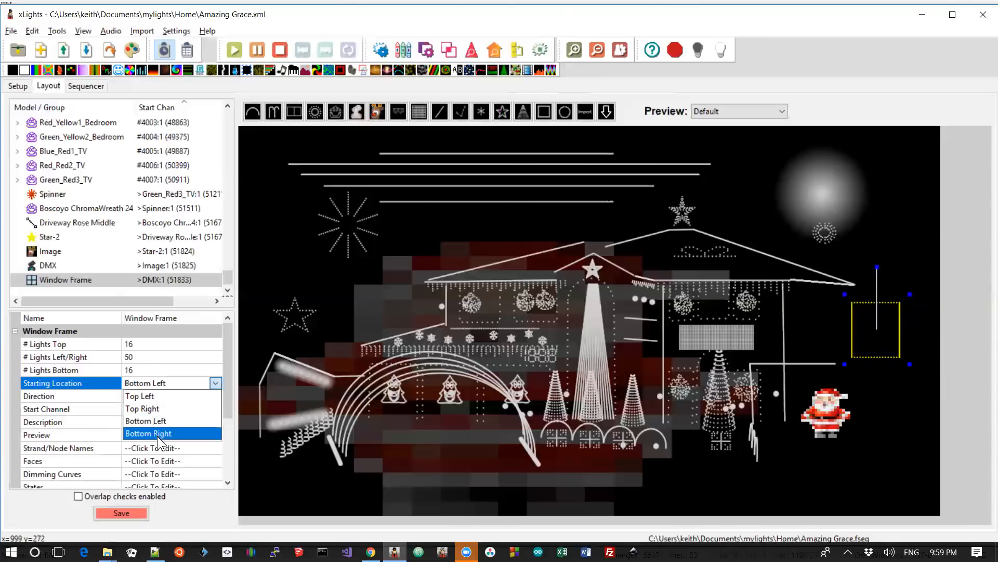
pyautogui.click(88, 402)
pyautogui.click(134, 399)
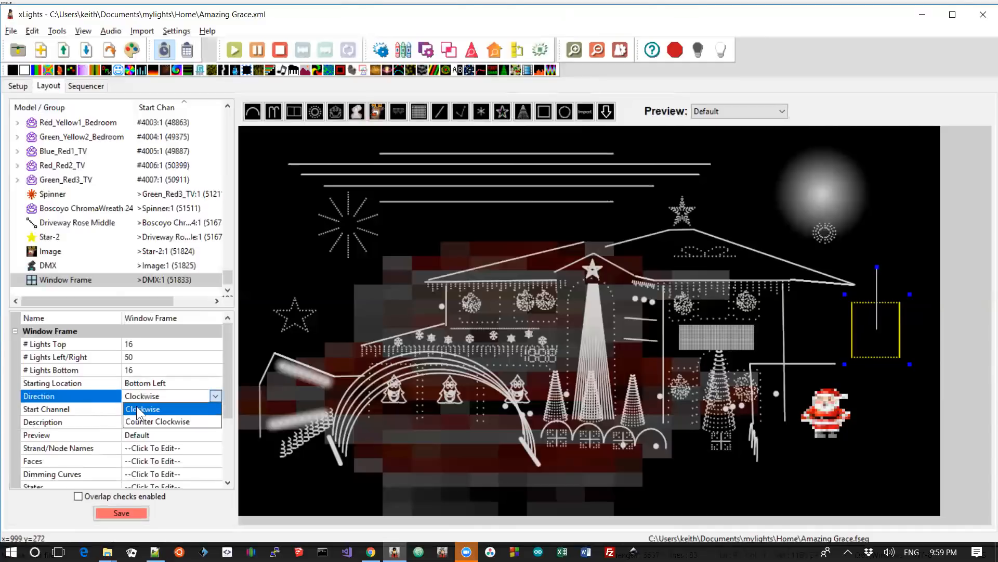
pyautogui.click(142, 420)
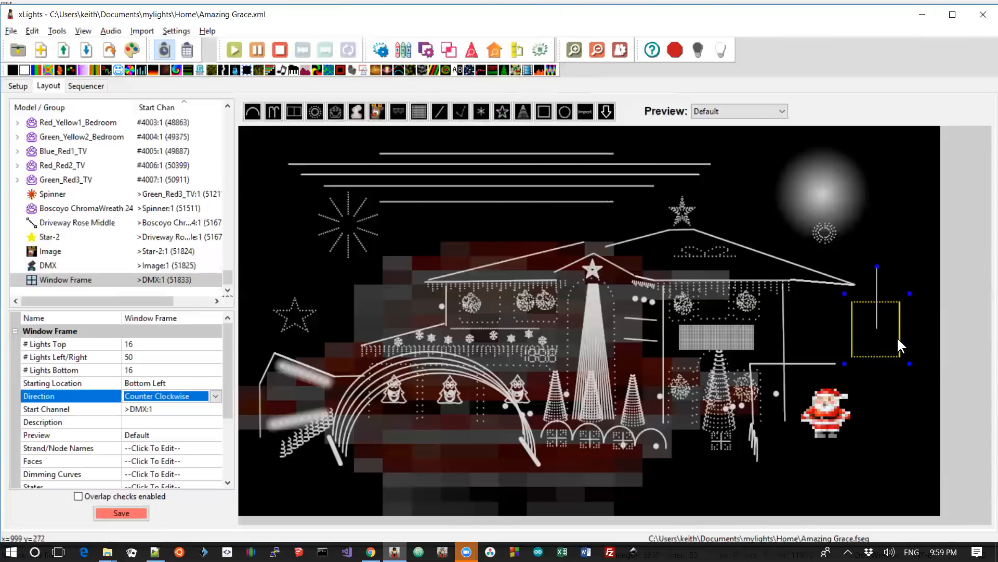
# View the window frame's node layout, examine the numbering along its bottom edge, and close the layout.
pyautogui.rightClick(867, 338)
pyautogui.click(873, 351)
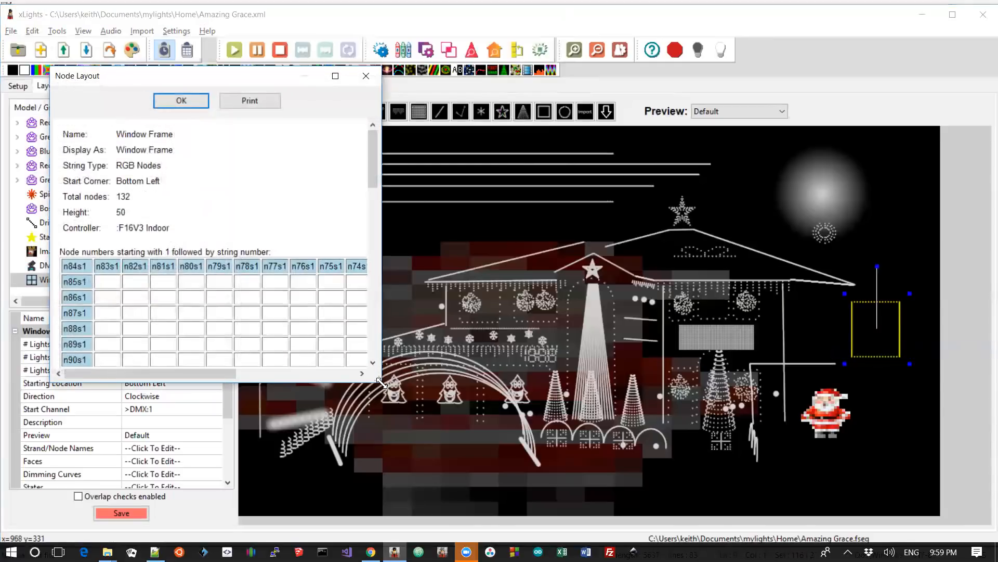
pyautogui.moveTo(382, 383); pyautogui.dragTo(432, 431)
pyautogui.moveTo(424, 198); pyautogui.dragTo(424, 406)
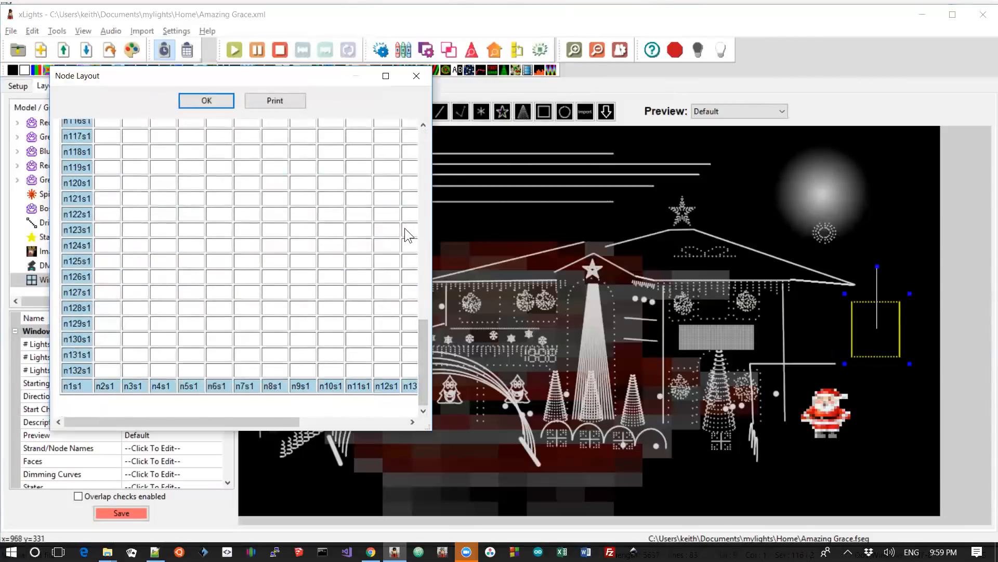
pyautogui.click(416, 76)
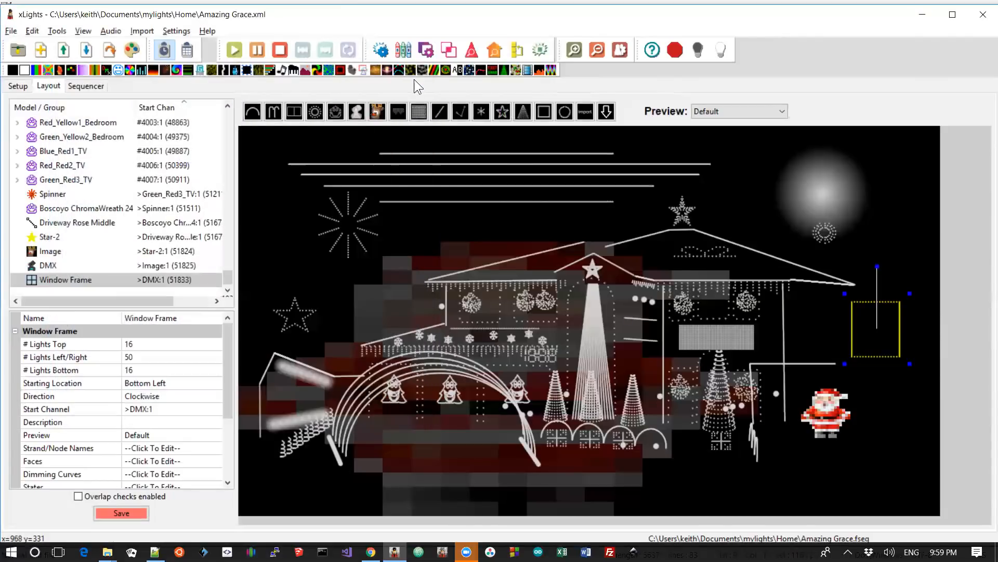
# Set the window frame's bottom light count to 0 and its direction to Counter Clockwise.
pyautogui.click(899, 354)
pyautogui.click(893, 354)
pyautogui.click(144, 370)
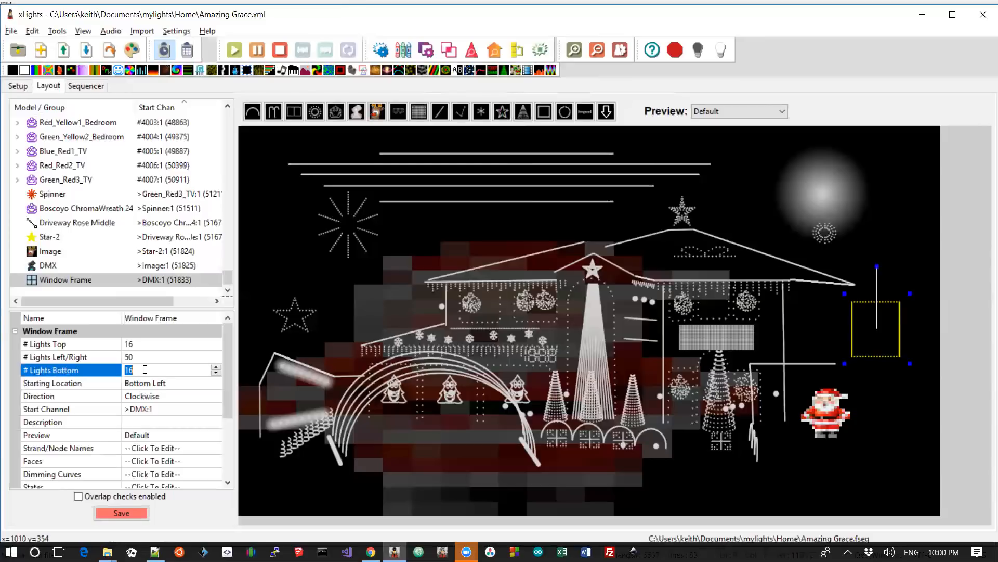
pyautogui.write('0')
pyautogui.press('Tab')
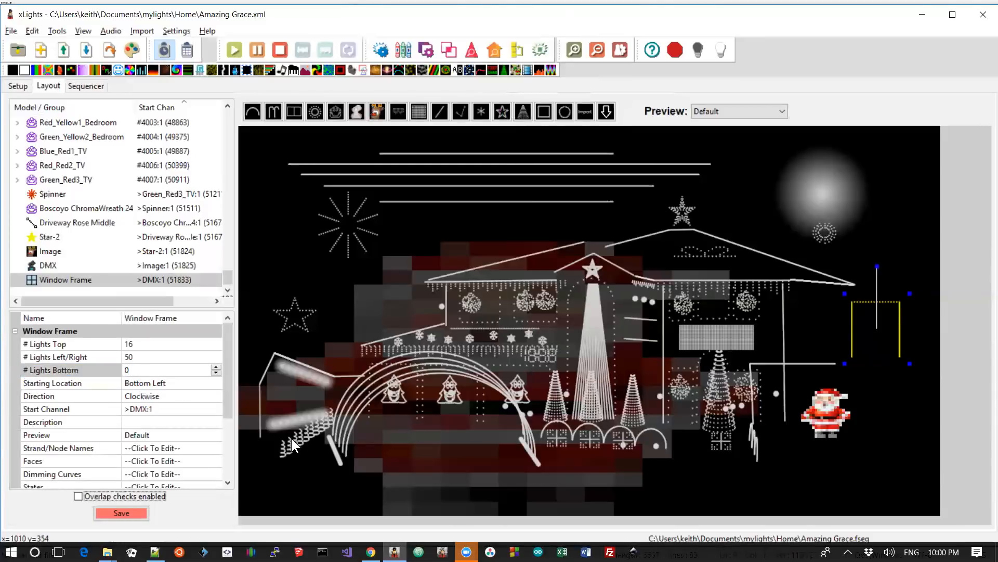
pyautogui.click(155, 395)
pyautogui.click(155, 396)
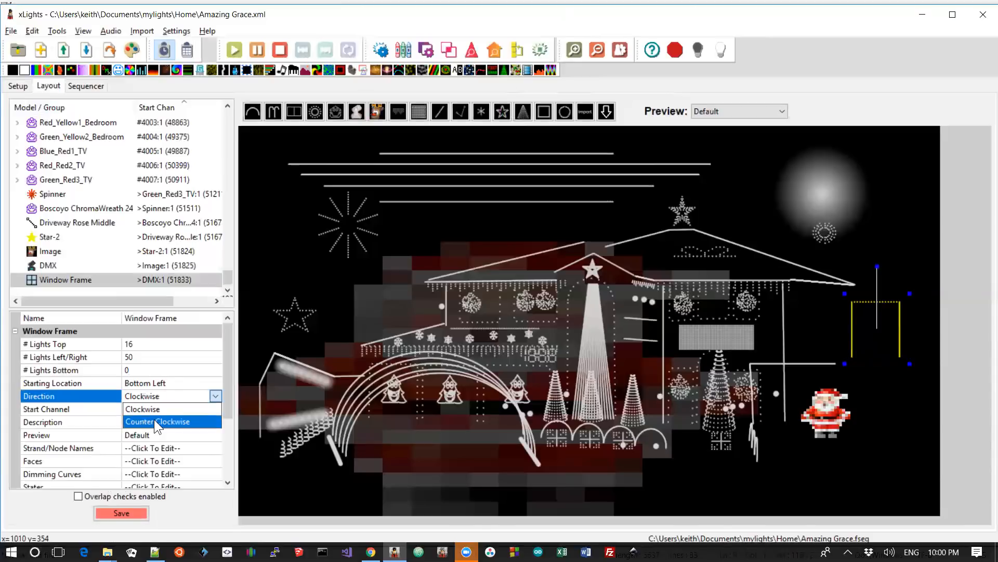
pyautogui.click(154, 421)
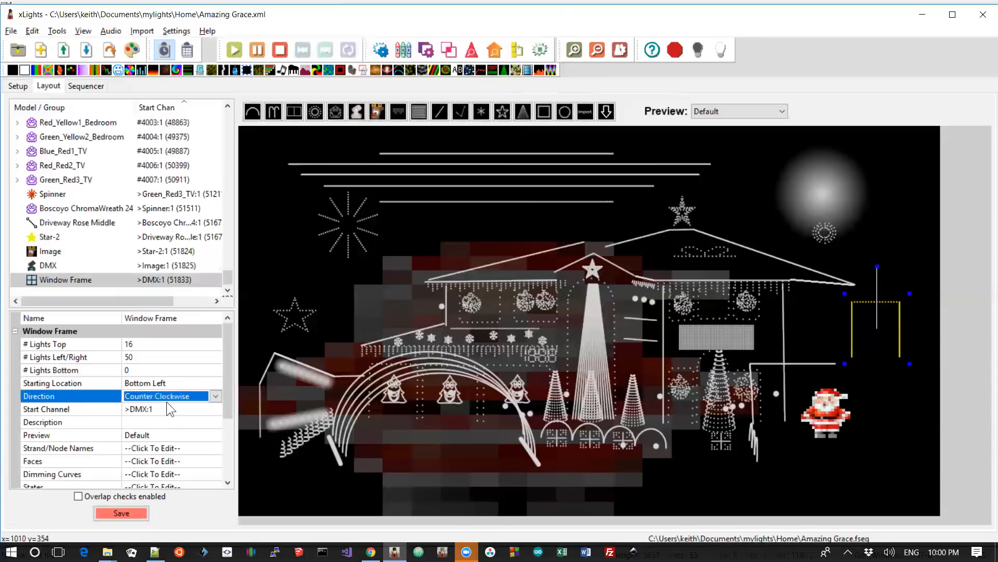
# View the bottomless window frame's node layout and check where the numbering starts and ends on both sides.
pyautogui.rightClick(900, 331)
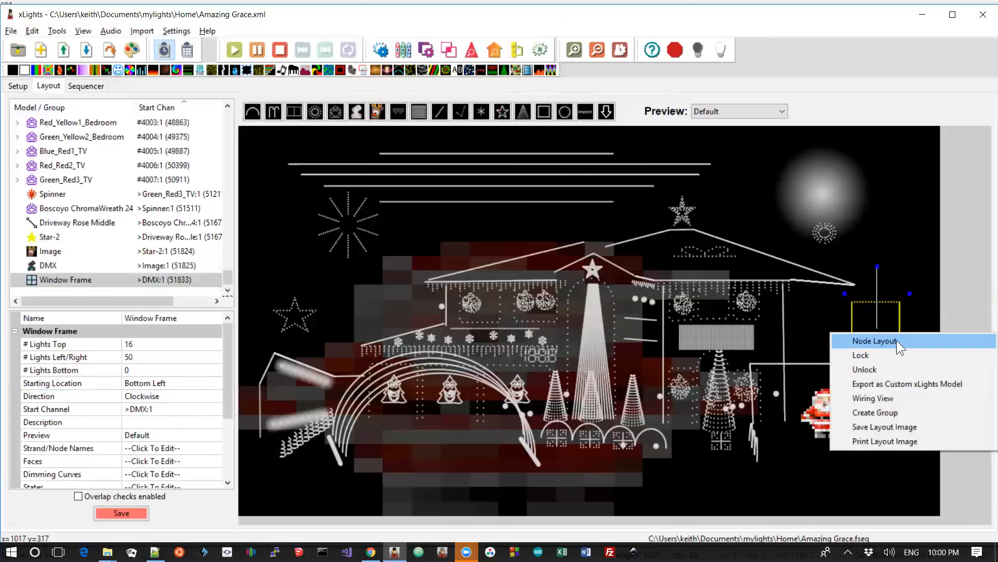
pyautogui.click(896, 340)
pyautogui.moveTo(370, 146); pyautogui.dragTo(375, 316)
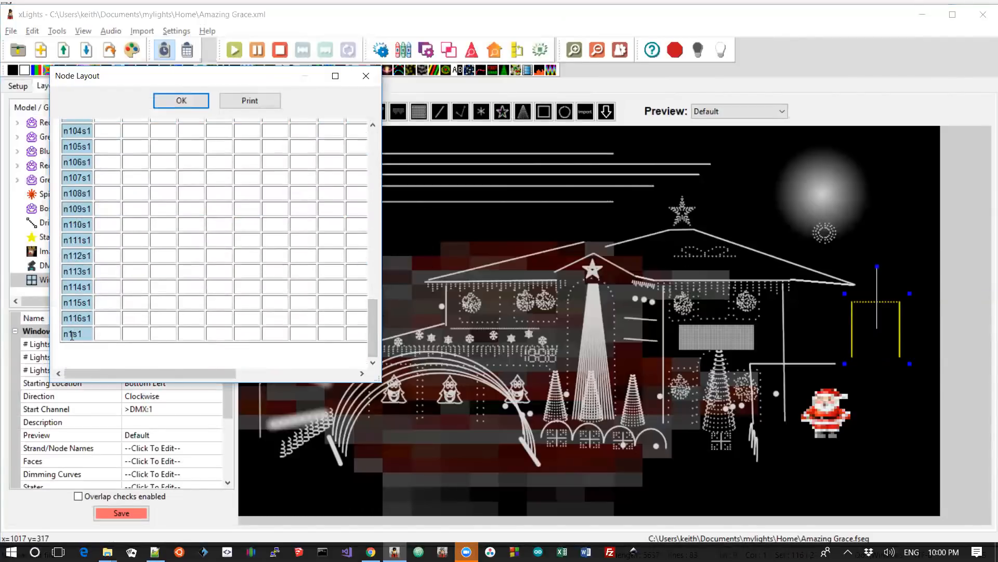
pyautogui.moveTo(111, 373); pyautogui.dragTo(293, 371)
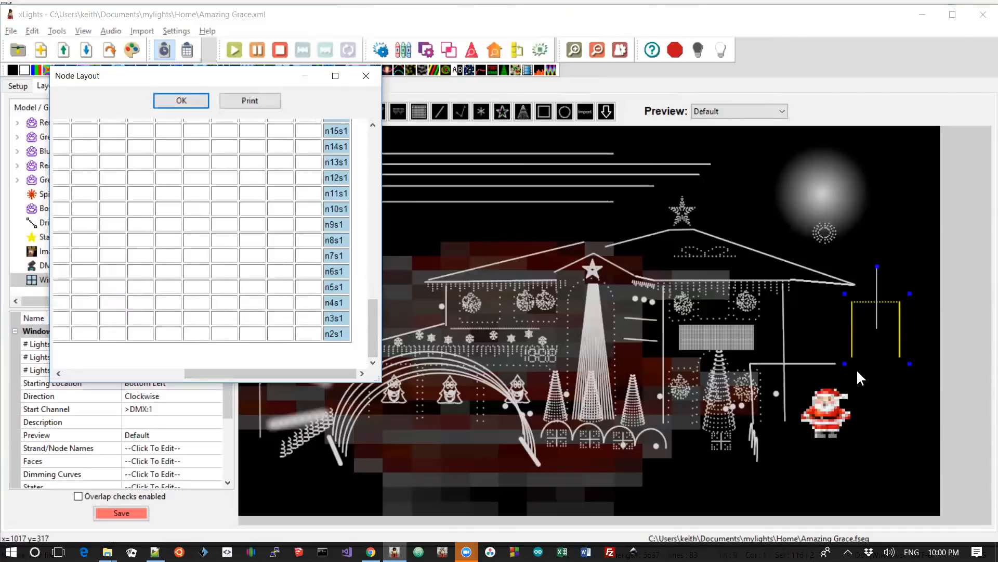
pyautogui.moveTo(229, 372)
pyautogui.mouseDown()
pyautogui.moveTo(78, 375)
pyautogui.moveTo(319, 380)
pyautogui.moveTo(245, 375)
pyautogui.mouseUp()
pyautogui.click(364, 79)
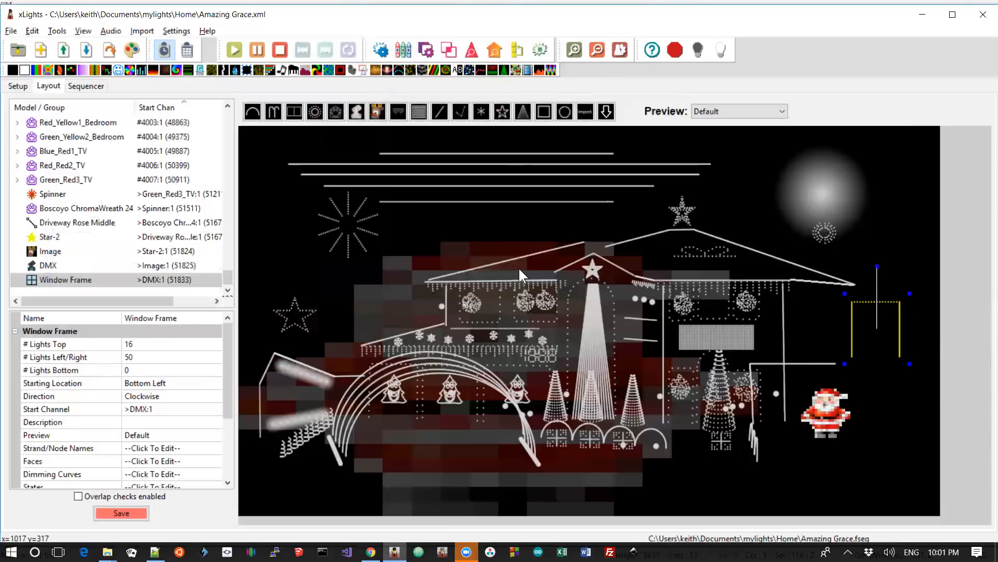
# Switch to Notepad++ and select the 2018.6 release note about increasing Value Curve/Colour curve resolution from 40 to 100.
pyautogui.scroll(-1, 229, 395)
pyautogui.scroll(1, 232, 414)
pyautogui.hotkey('alt', 'Tab')
pyautogui.press('Up')
pyautogui.press('Up')
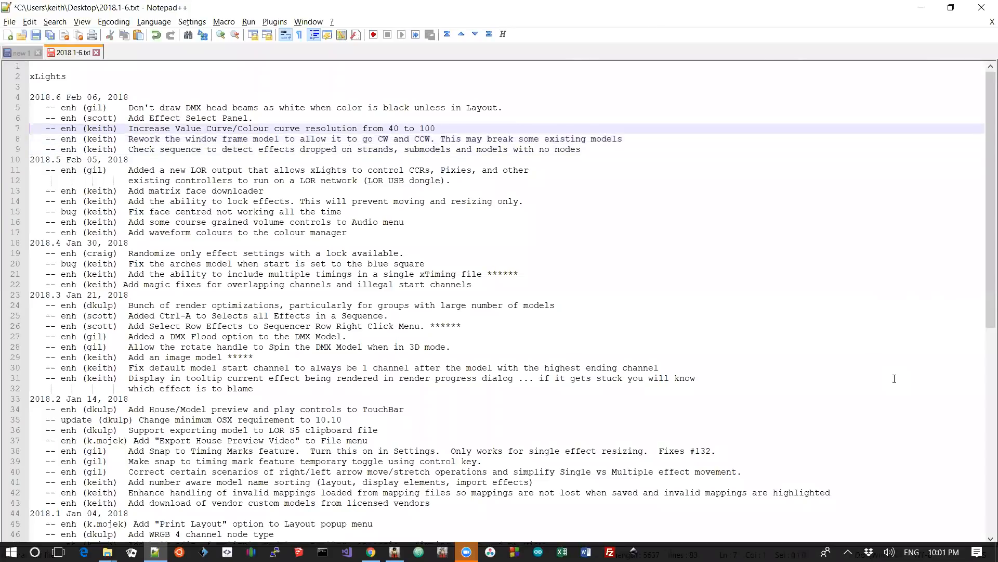
pyautogui.hotkey('shift', 'Down')
pyautogui.hotkey('shift', 'Down')
pyautogui.hotkey('shift', 'Up')
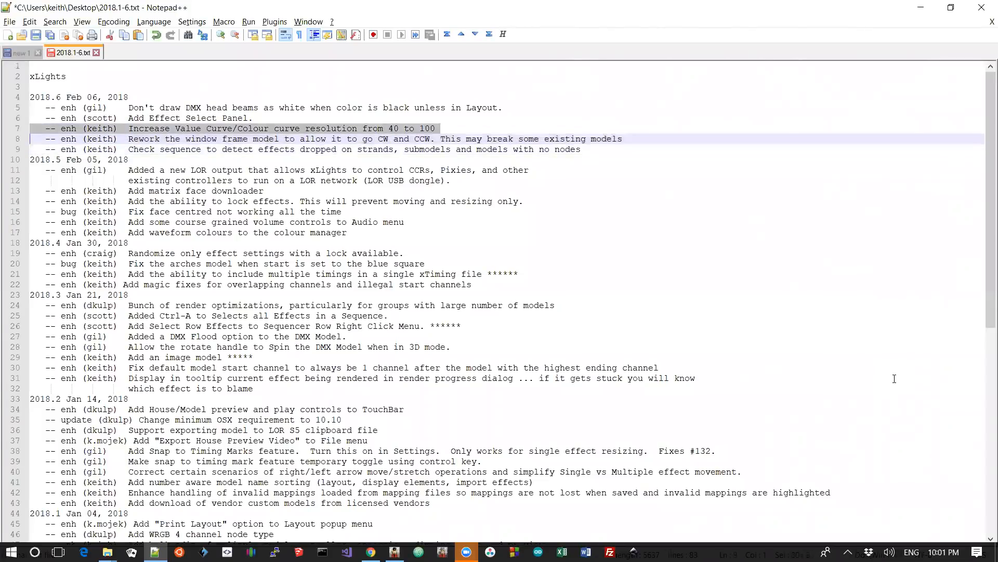
# Switch to xLights and select the VU Meter effect on 3 Tree in the sequencer.
pyautogui.hotkey('alt', 'Tab')
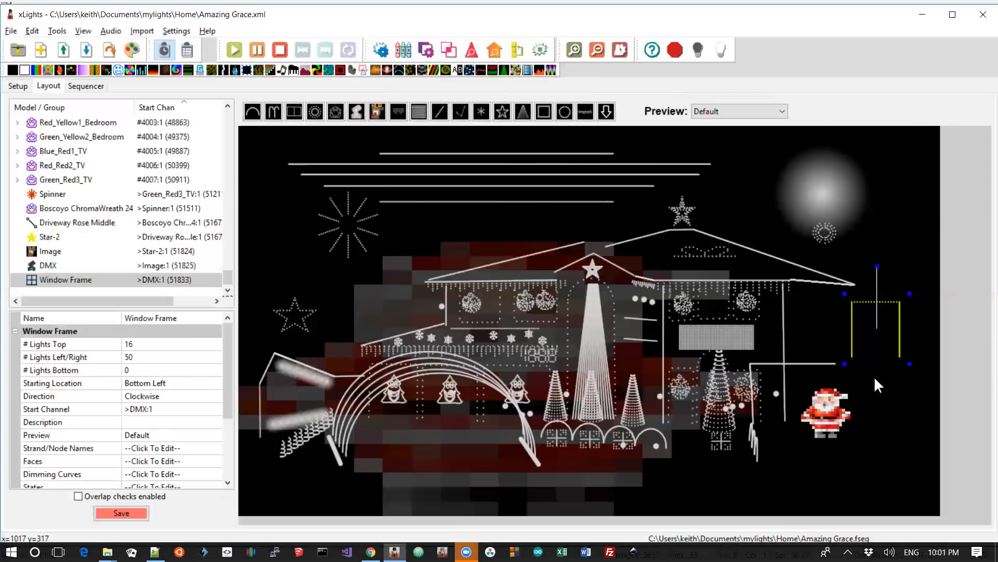
pyautogui.click(101, 83)
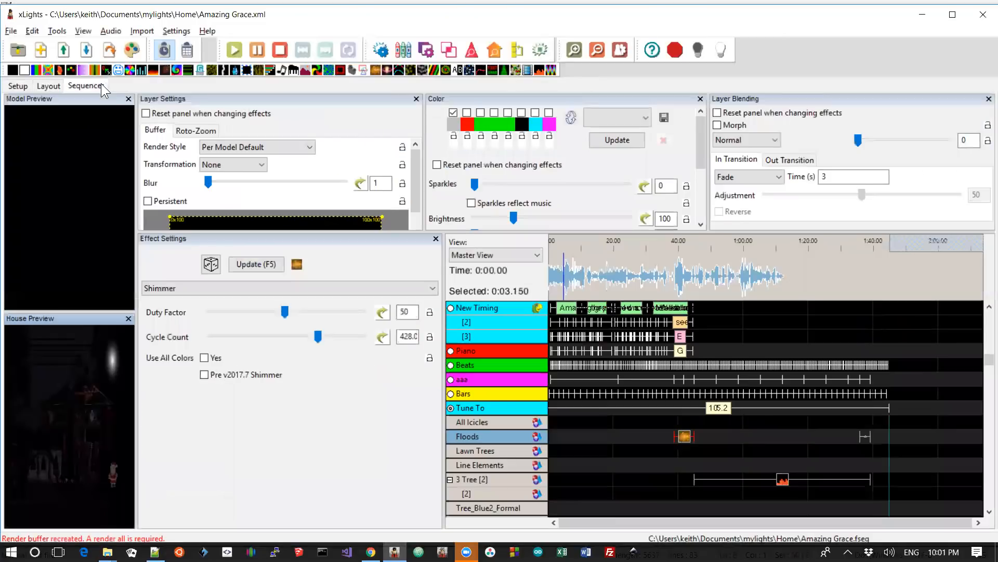
pyautogui.click(783, 479)
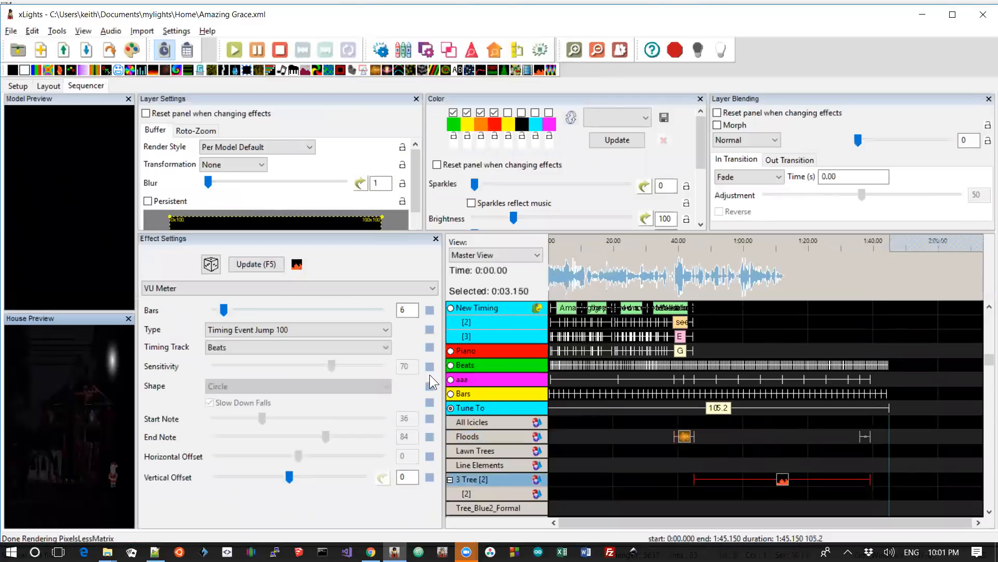
# Try adding black stops on both sides of the green in the effect's first colour curve, and cancel.
pyautogui.click(454, 125)
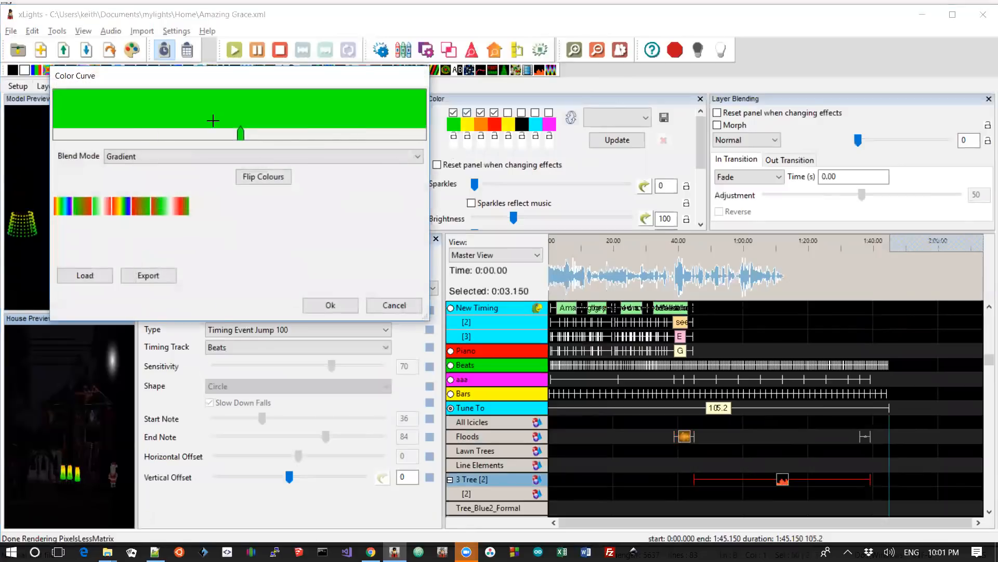
pyautogui.click(125, 106)
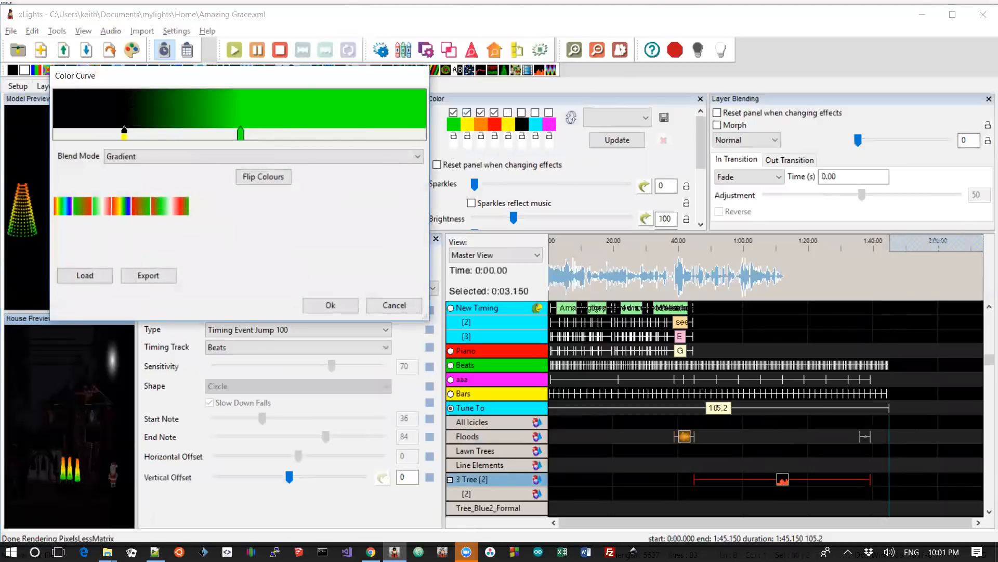
pyautogui.click(379, 107)
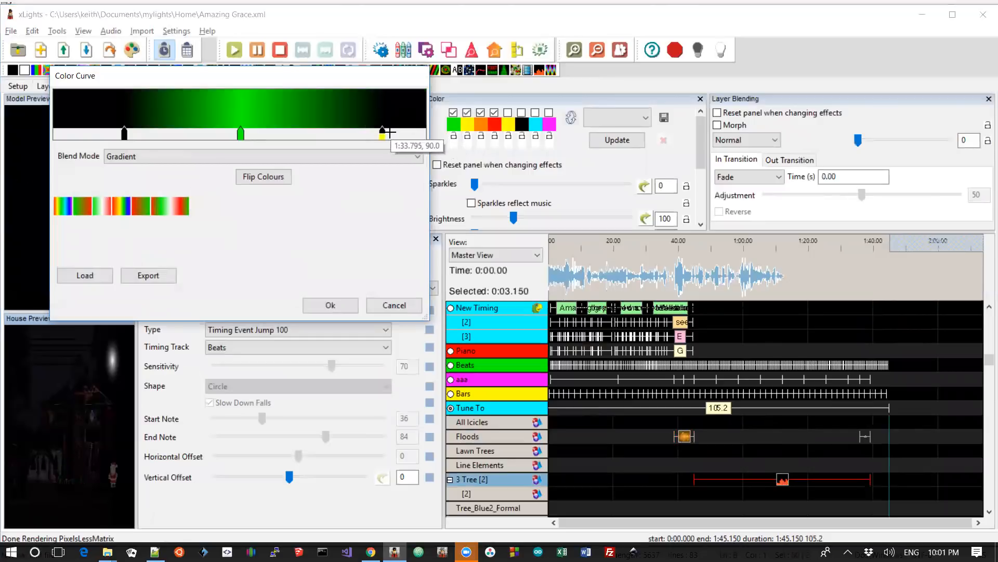
pyautogui.moveTo(382, 132); pyautogui.dragTo(312, 133)
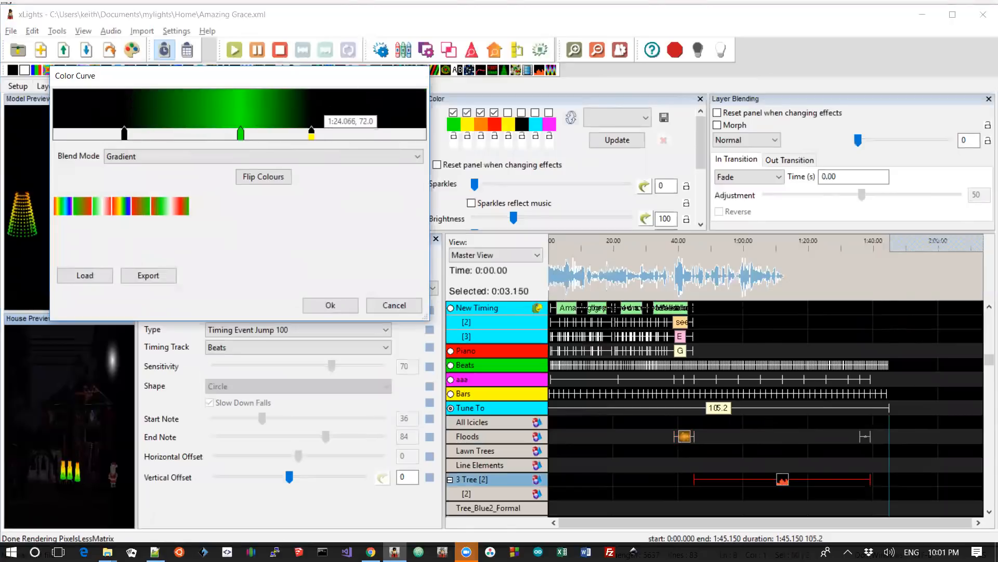
pyautogui.click(395, 305)
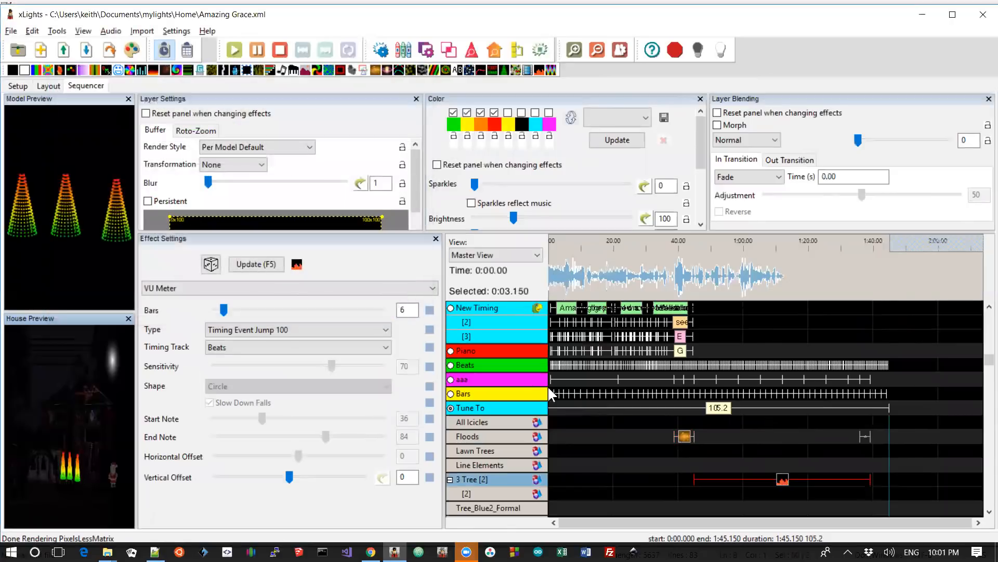
# Activate the Bars timing track and add black stops near 25 and 85 to the VU Meter effect's green colour curve.
pyautogui.click(451, 394)
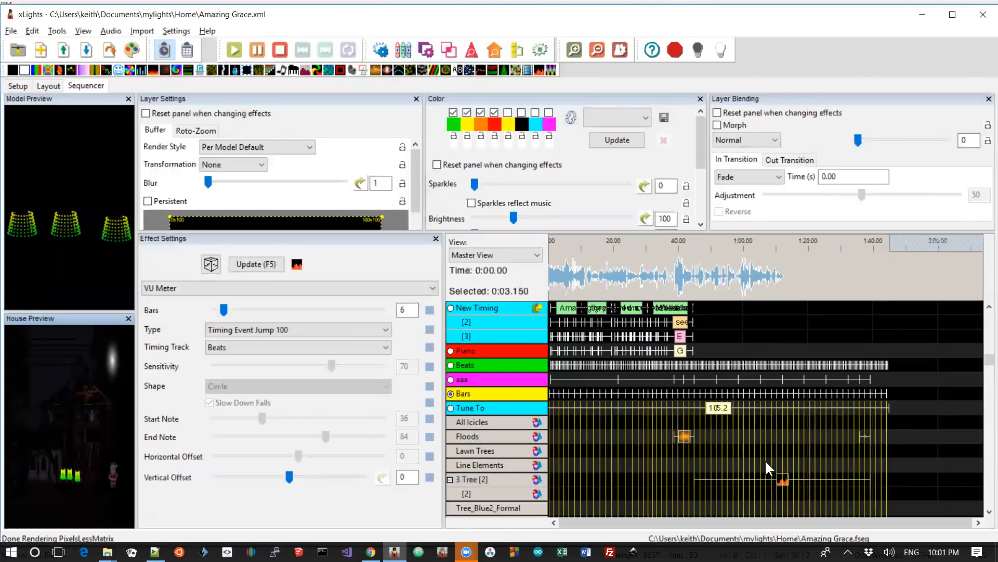
pyautogui.rightClick(783, 476)
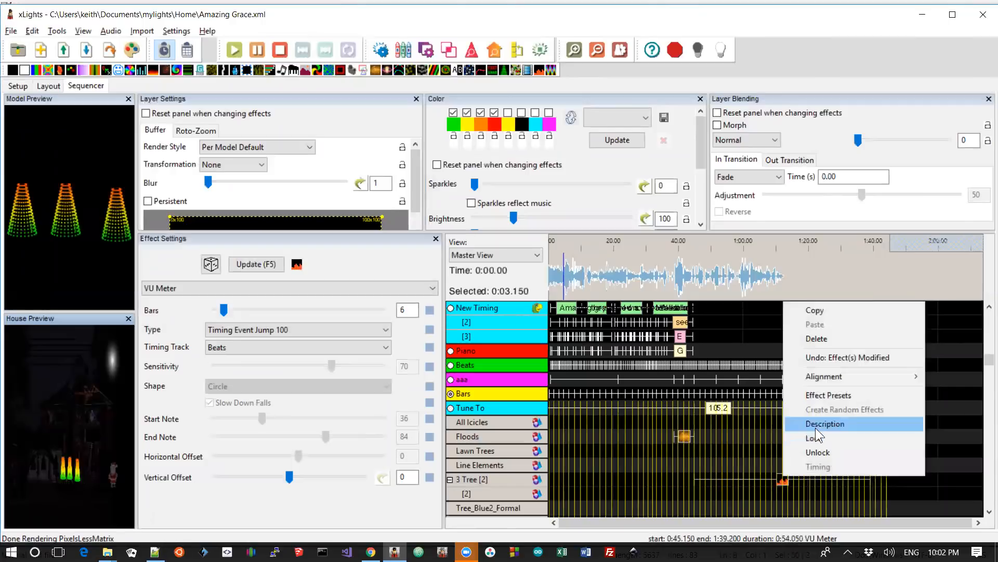
pyautogui.click(451, 123)
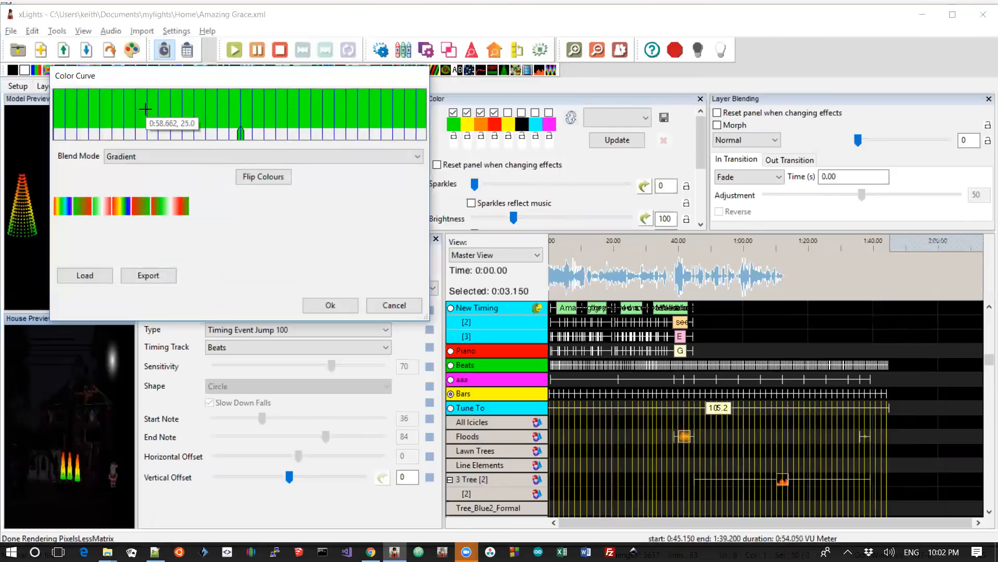
pyautogui.click(148, 130)
pyautogui.click(158, 131)
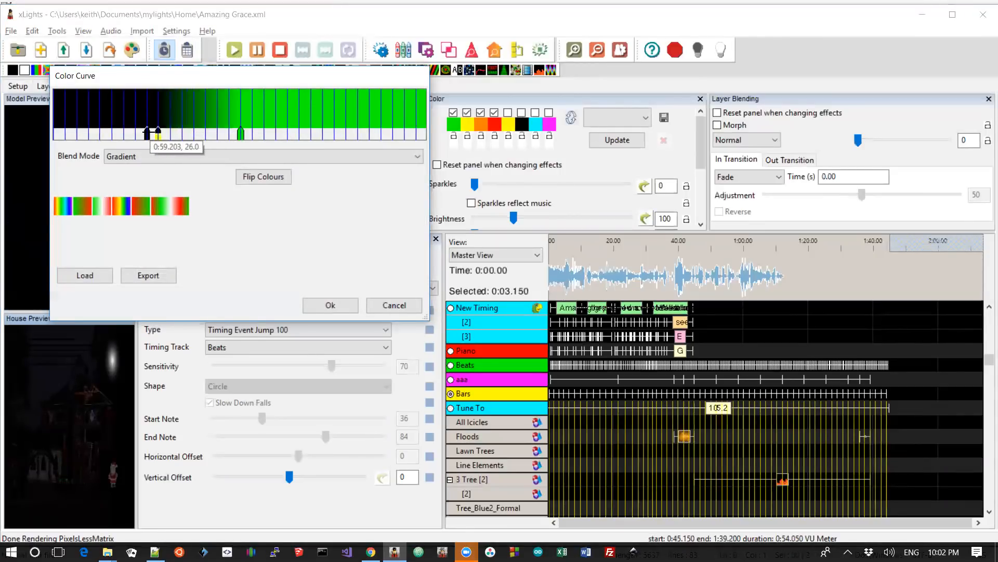
pyautogui.click(372, 108)
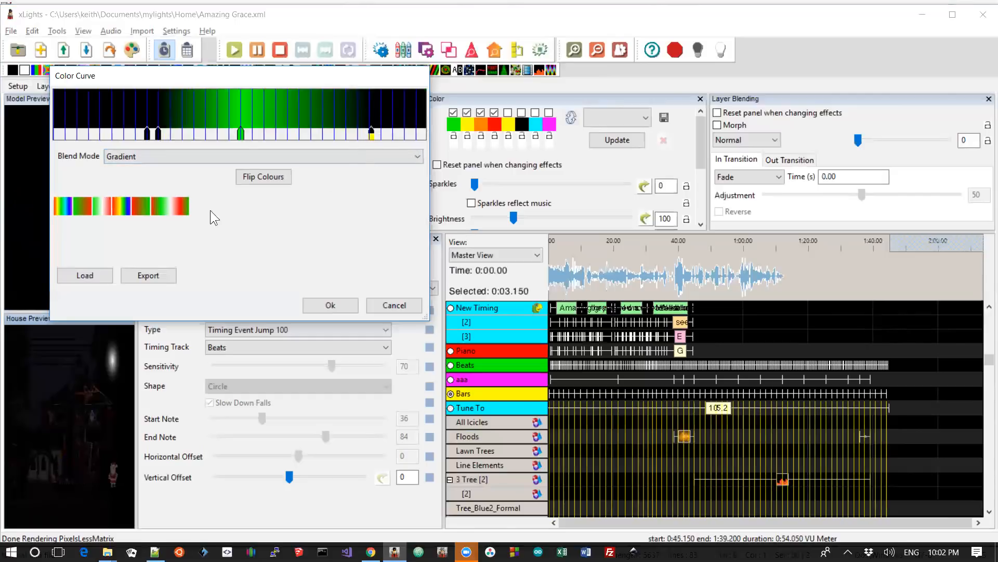
# Set the colour curve's blend mode to None, shift its last black stop slightly earlier, and accept the curve.
pyautogui.click(365, 152)
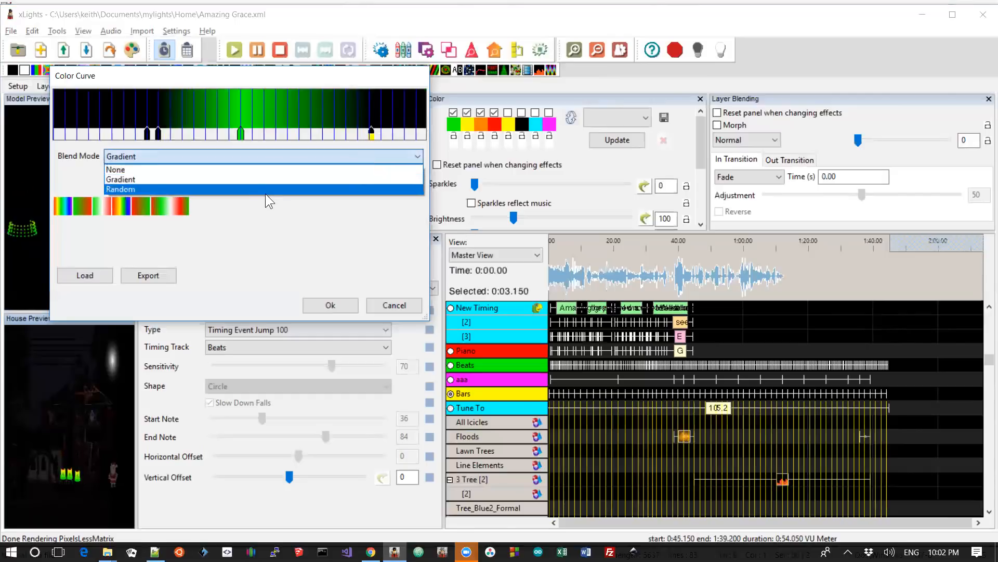
pyautogui.click(245, 171)
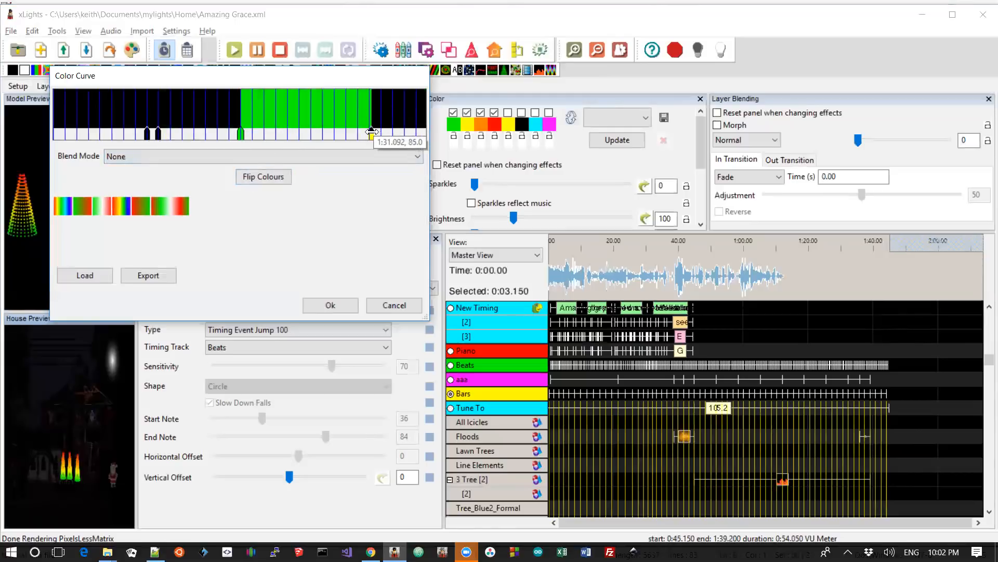
pyautogui.moveTo(371, 131); pyautogui.dragTo(368, 131)
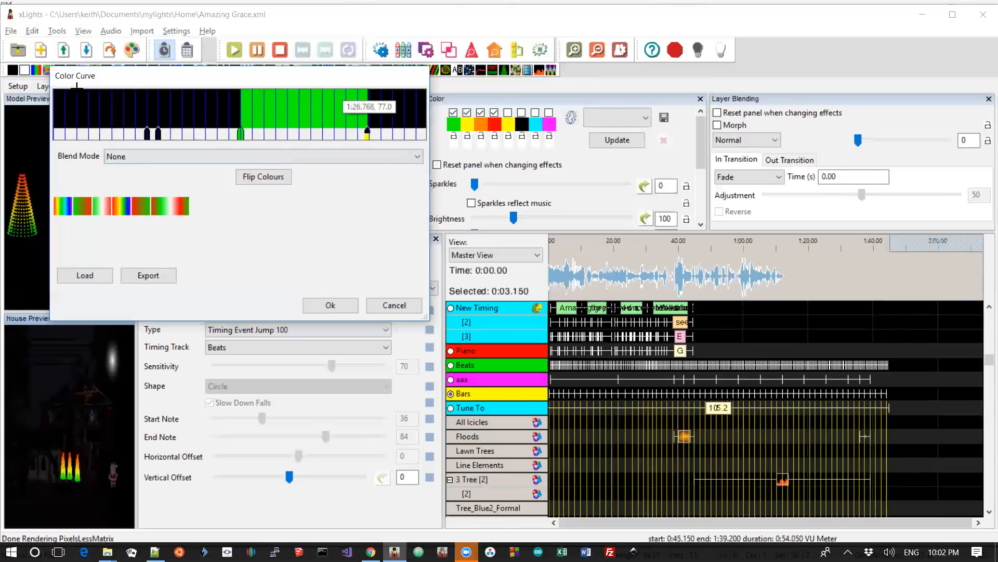
pyautogui.click(351, 306)
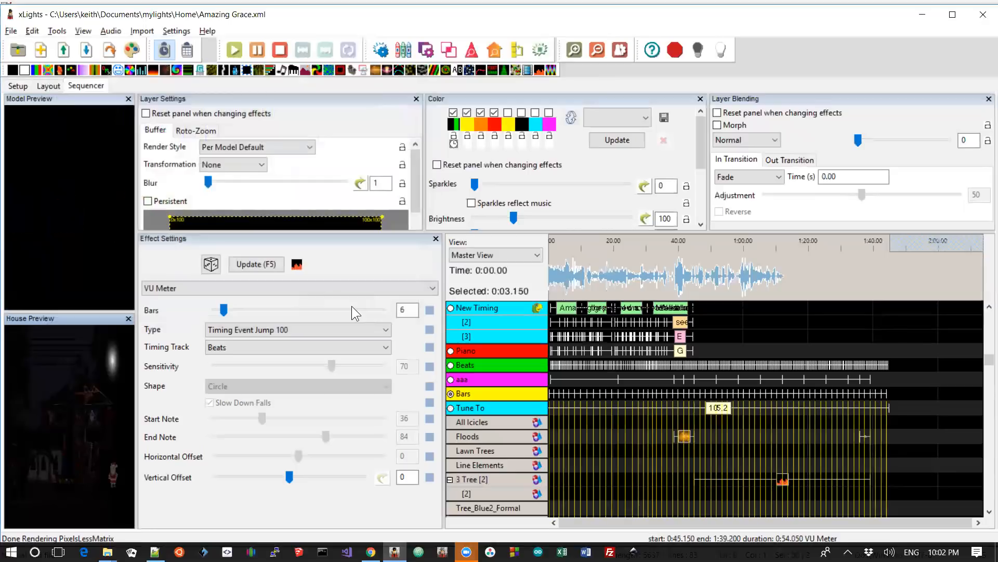
# Switch to the release notes in Notepad++ and highlight the 2018.6 "Add Effect Select Panel" line.
pyautogui.hotkey('alt', 'Tab')
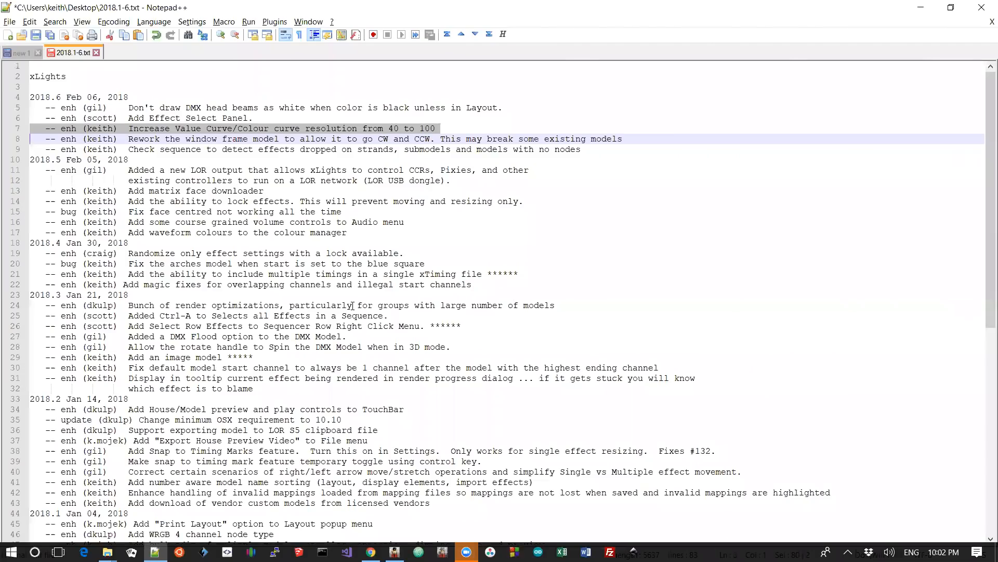
pyautogui.press('Up')
pyautogui.press('Up')
pyautogui.hotkey('shift', 'Down')
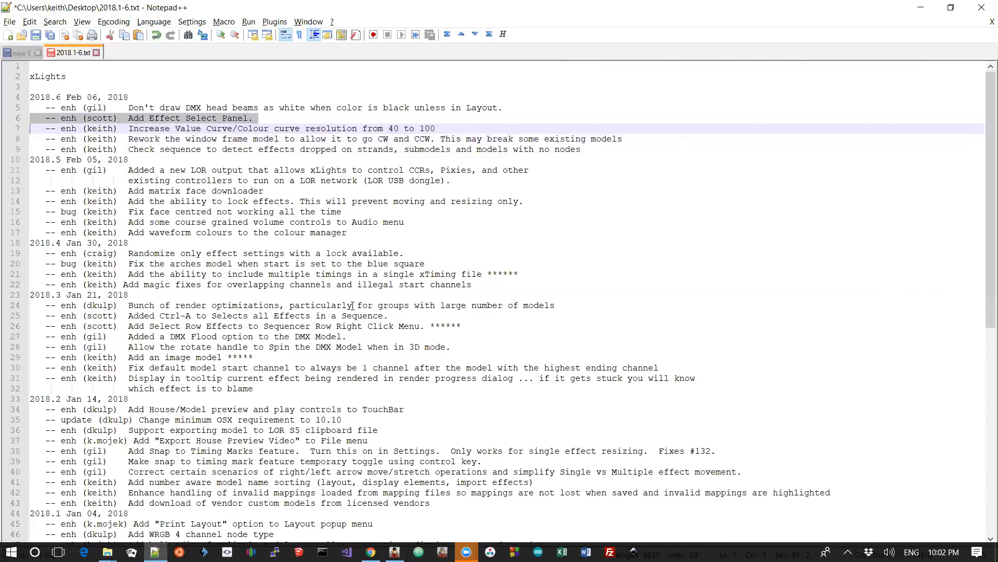
# Switch to xLights and display the Select Effect window in the sequencer.
pyautogui.hotkey('alt', 'Tab')
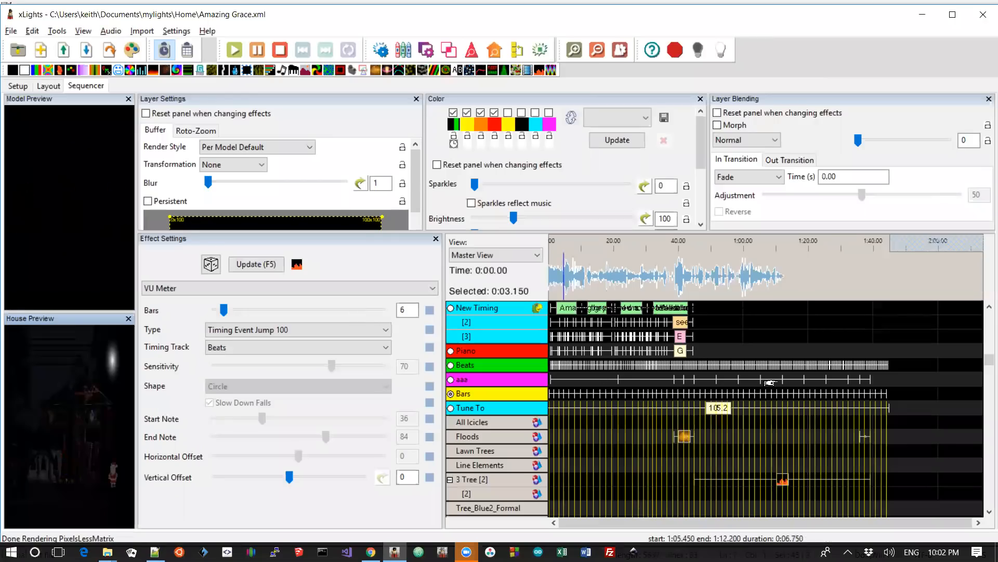
pyautogui.moveTo(989, 358); pyautogui.dragTo(985, 407)
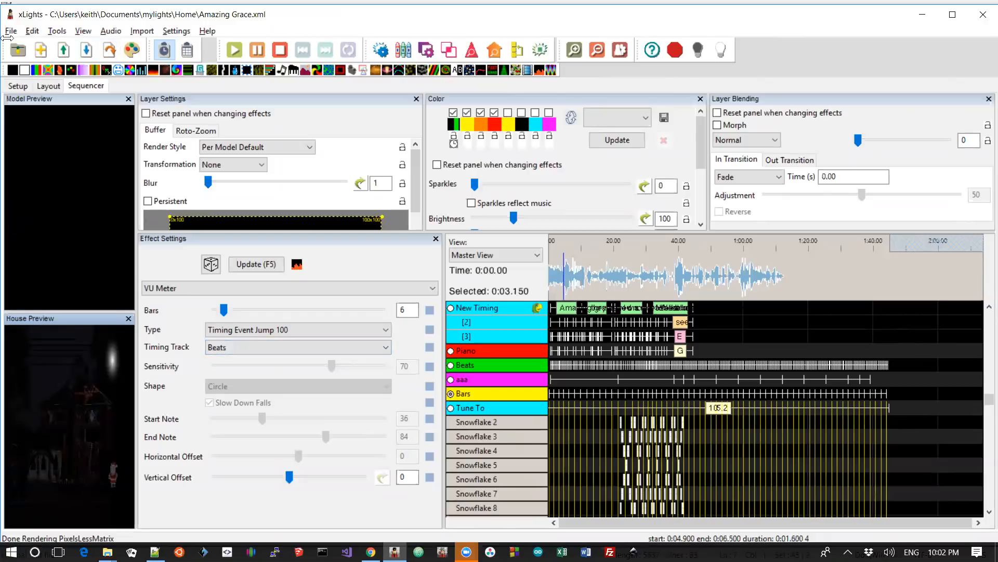
pyautogui.click(83, 31)
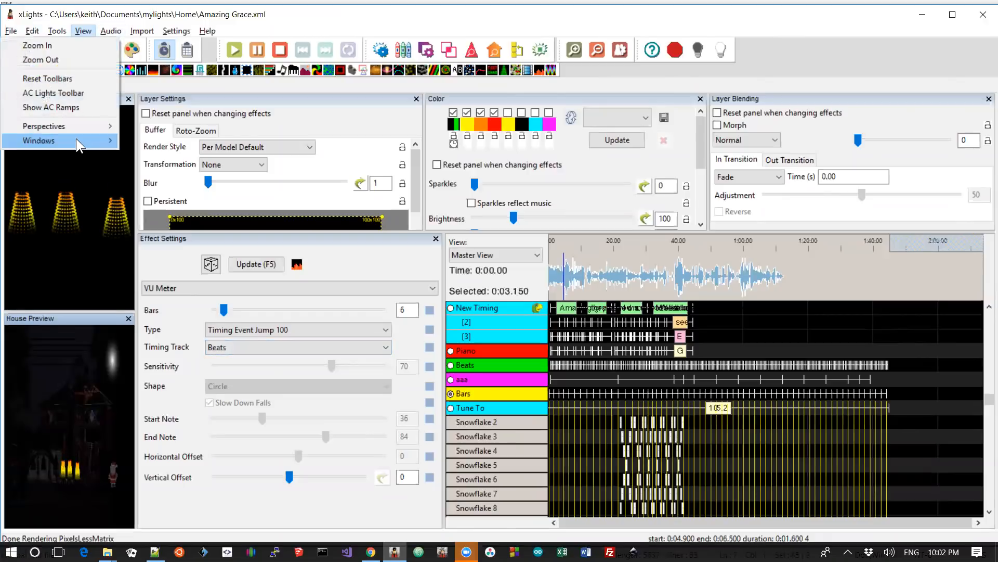
pyautogui.moveTo(76, 138)
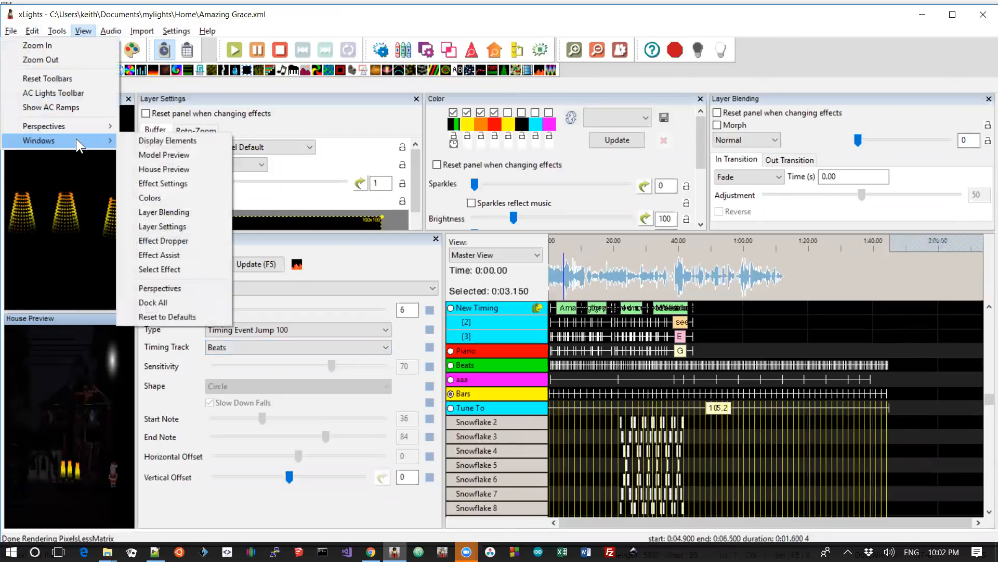
pyautogui.click(178, 269)
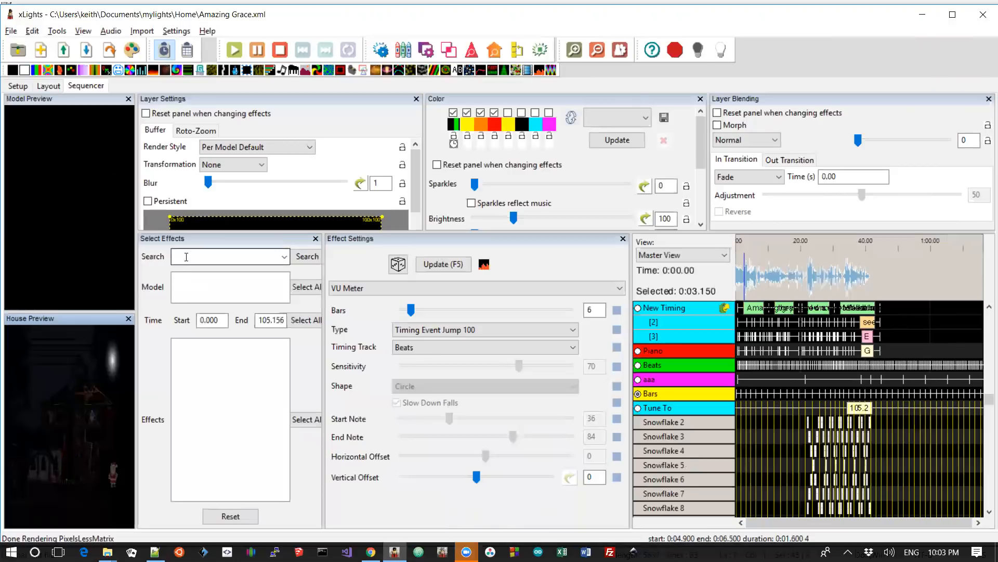
# Search for models matching ".*" in Select Effects and select every model found.
pyautogui.click(186, 257)
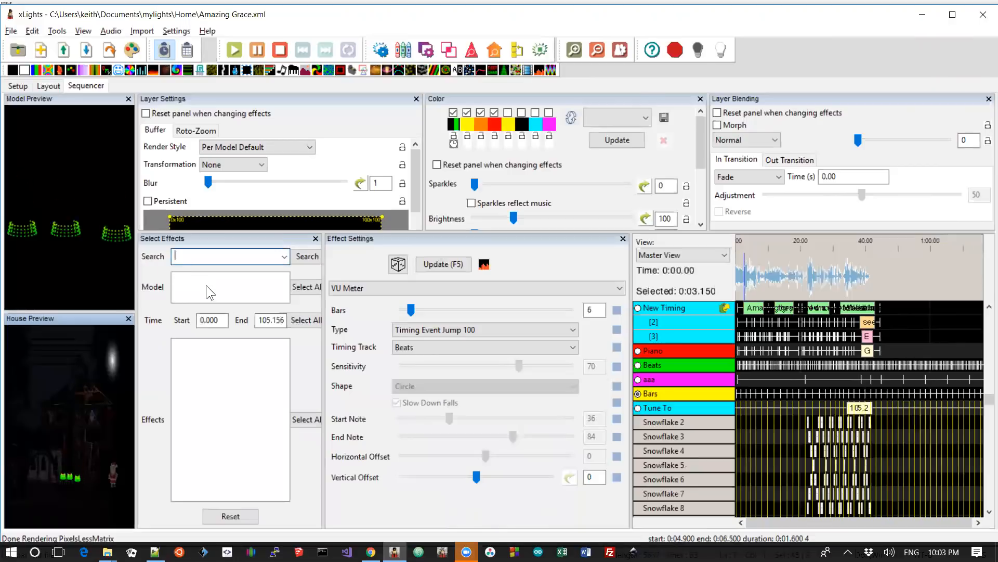
pyautogui.write('.')
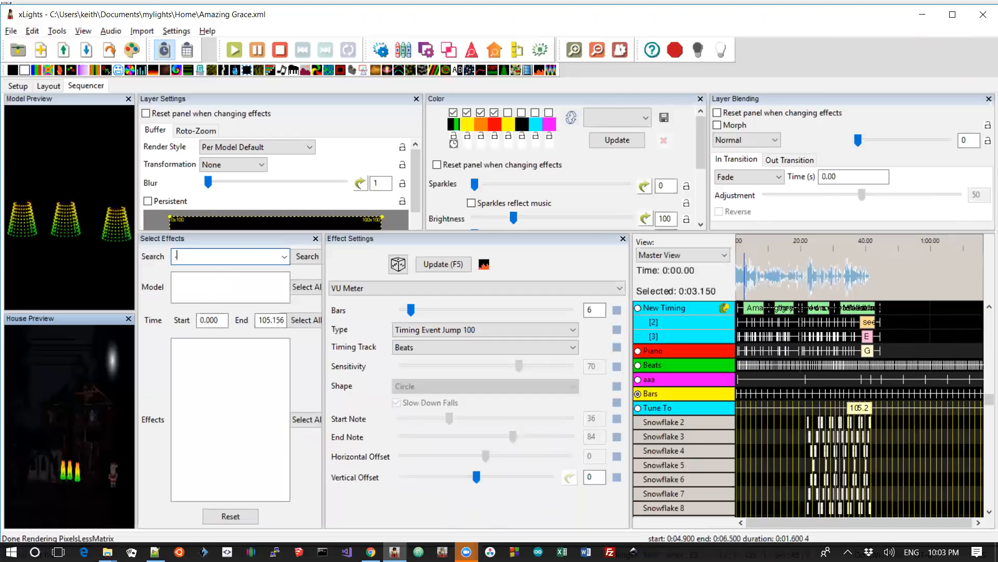
pyautogui.write('*')
pyautogui.press('Tab')
pyautogui.press('space')
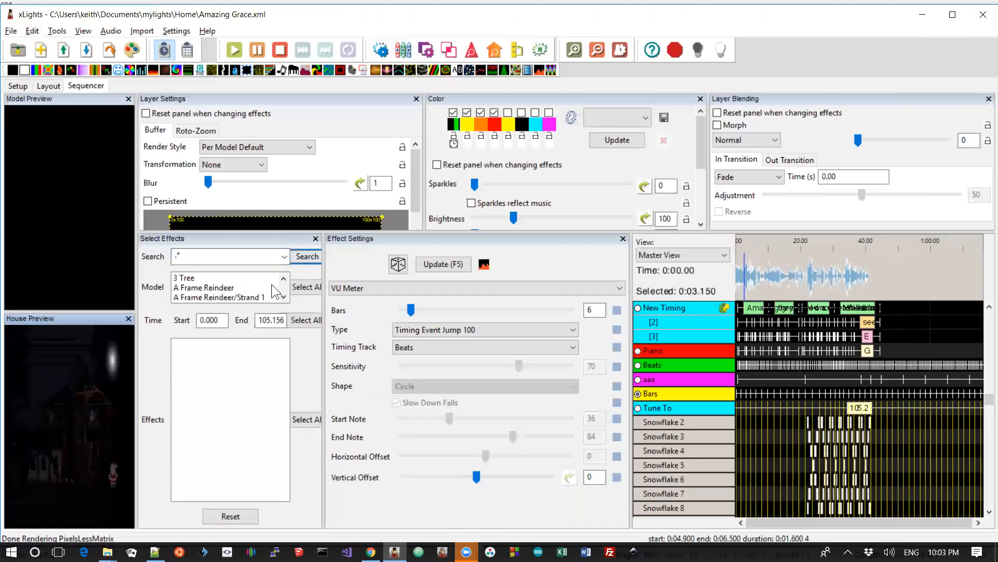
pyautogui.press('Tab')
pyautogui.press('space')
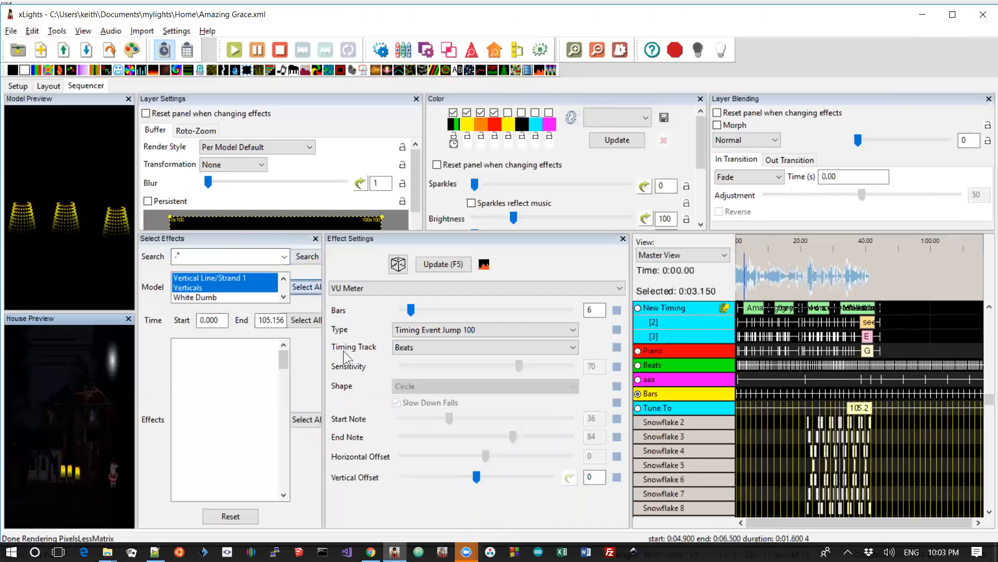
# Select the On effects, try selecting all listed effects, and accept the debug report and its message.
pyautogui.moveTo(286, 356); pyautogui.dragTo(286, 458)
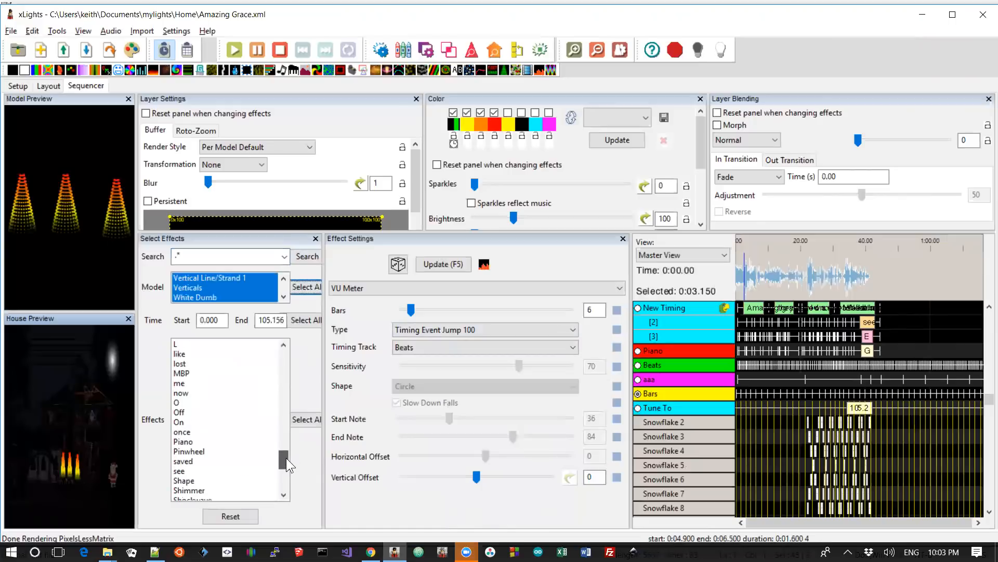
pyautogui.click(184, 422)
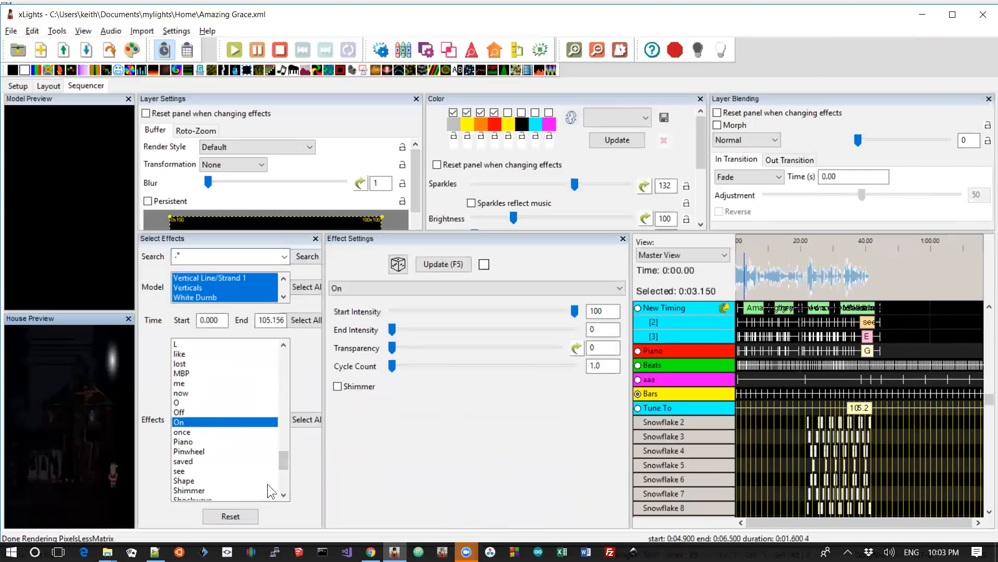
pyautogui.click(305, 421)
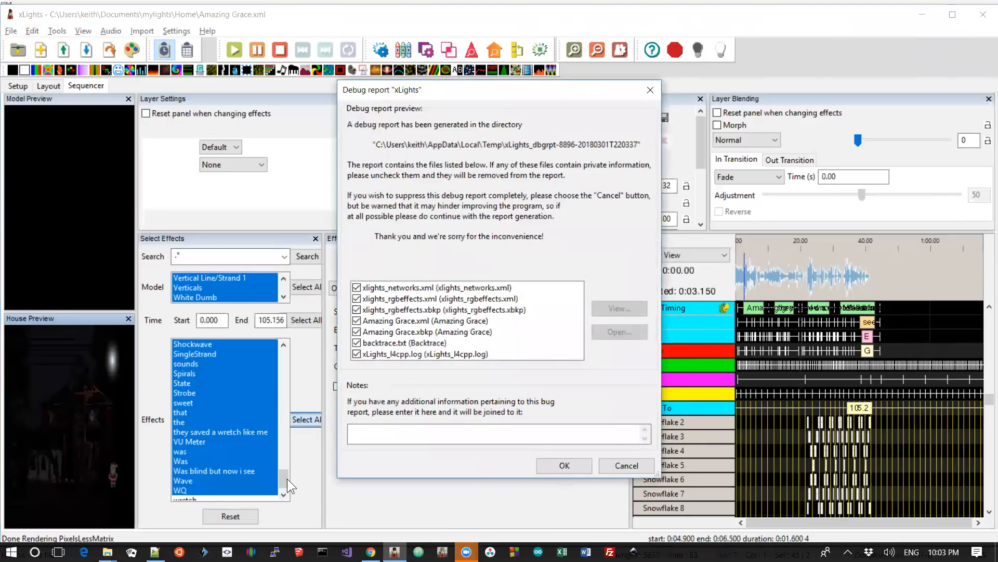
pyautogui.click(577, 466)
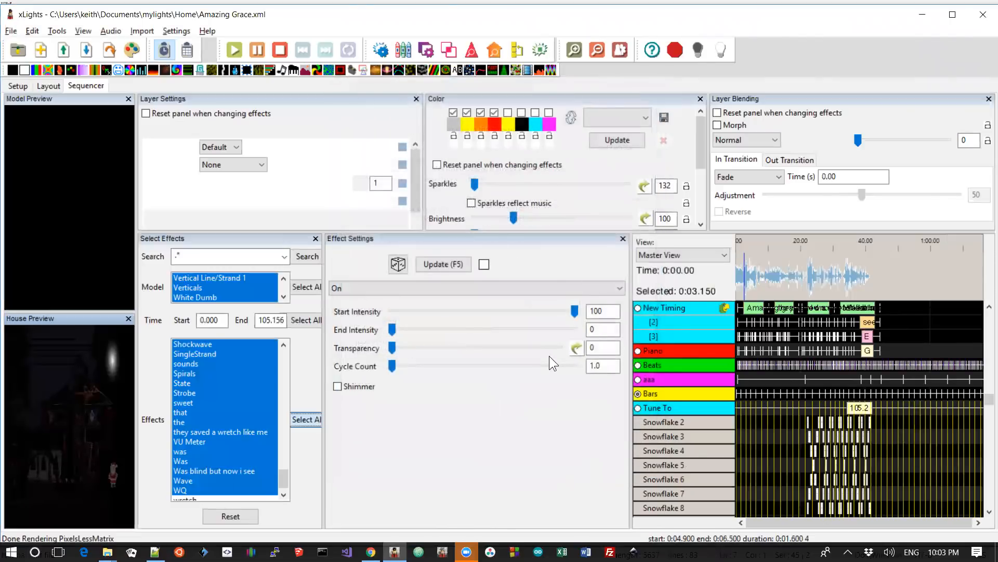
pyautogui.click(590, 311)
# Decline the newer autosaved rgbeffects file in the restarted xLights and open the Light Of Christmas.xml sequence.
pyautogui.hotkey('alt', 'Tab')
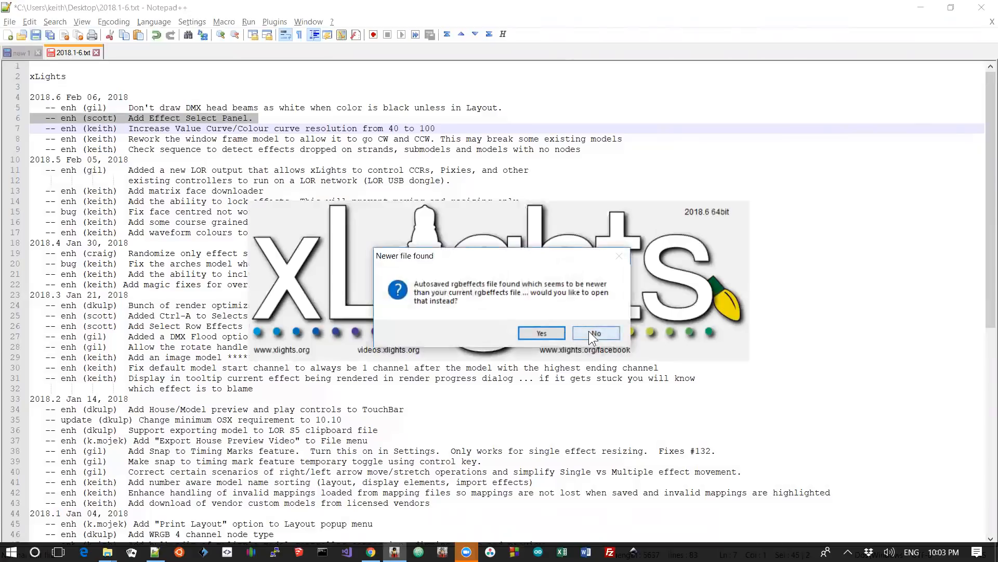
pyautogui.click(591, 333)
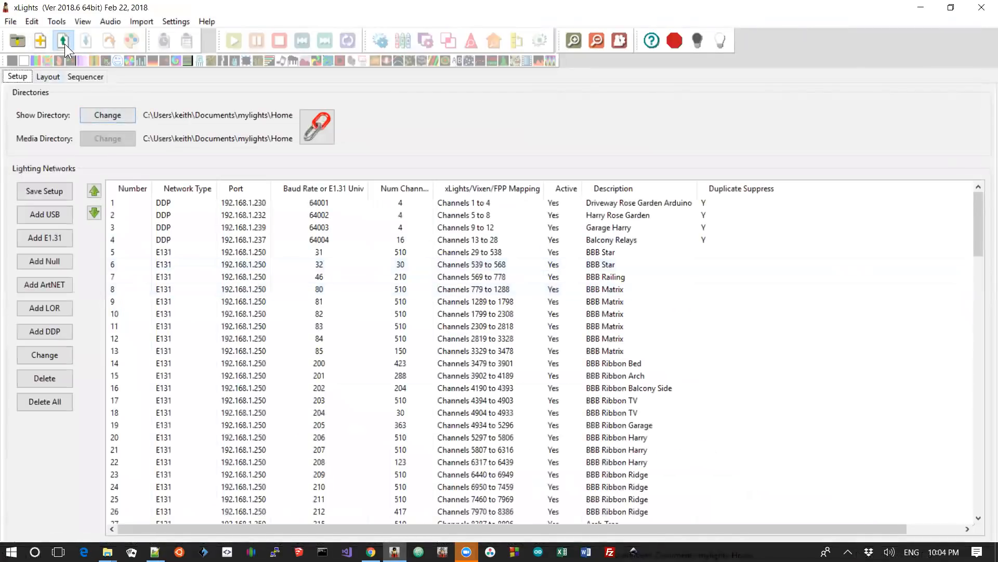
pyautogui.click(63, 43)
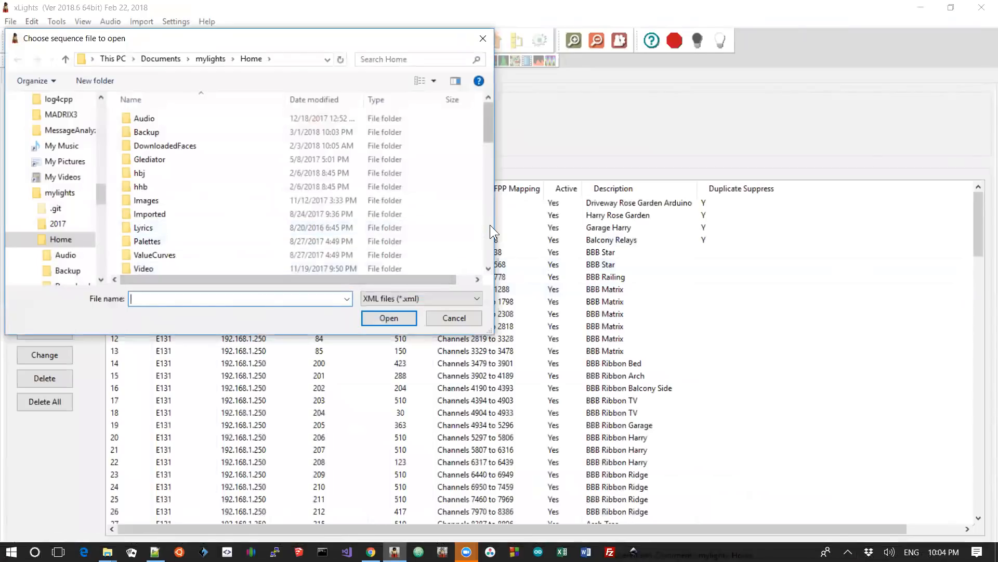
pyautogui.click(490, 225)
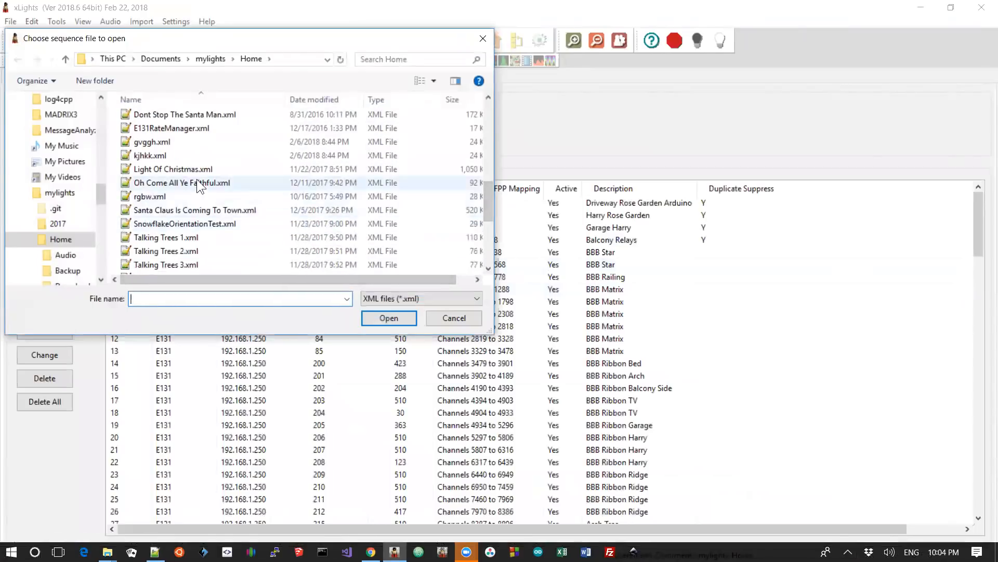
pyautogui.press('Escape')
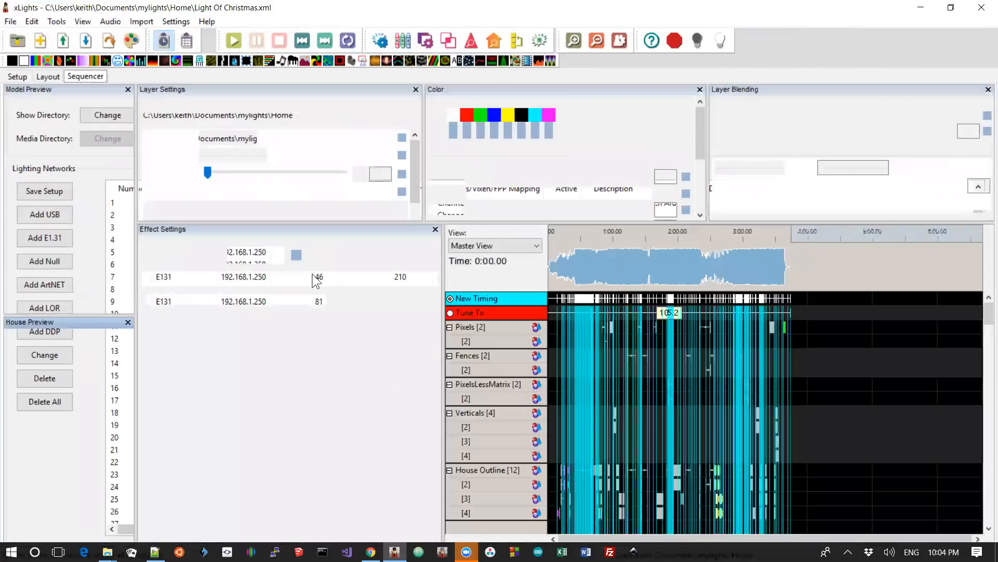
# Display the Select Effect window for this sequence and search for models matching "On".
pyautogui.click(82, 22)
pyautogui.moveTo(89, 133)
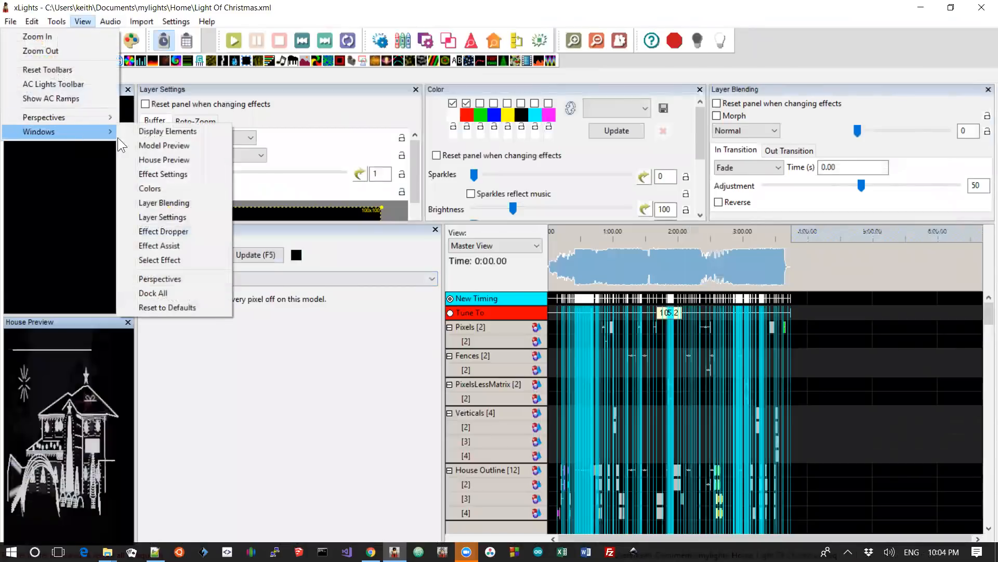
pyautogui.click(196, 262)
pyautogui.click(196, 247)
pyautogui.write('On')
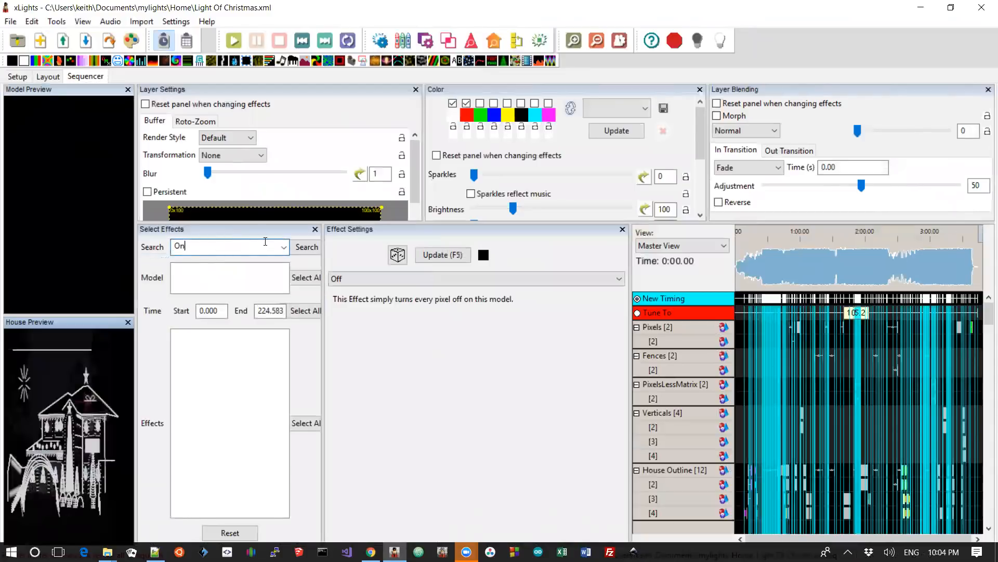
pyautogui.click(307, 248)
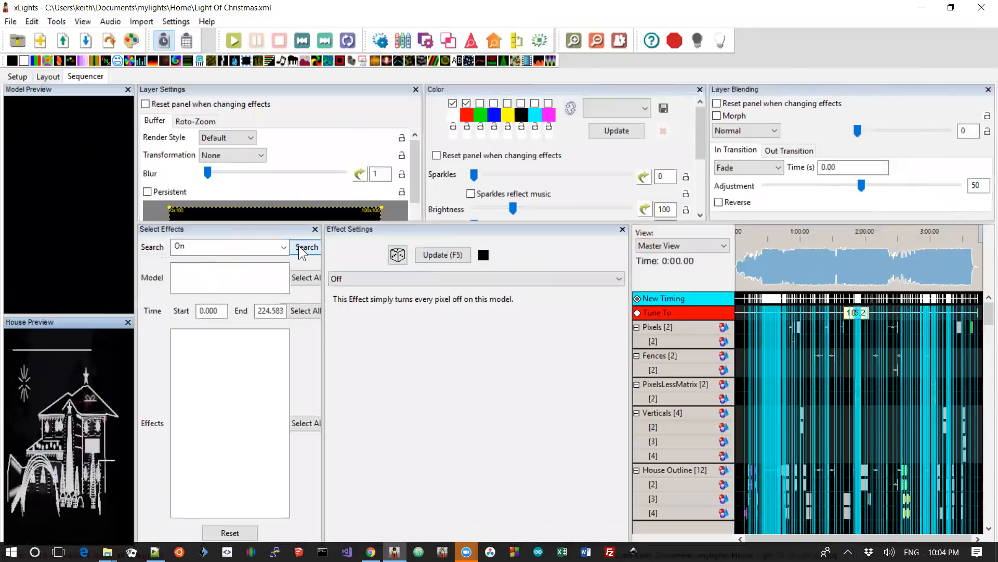
# Replace the model search with ".*", run it, and select all the models it returns.
pyautogui.moveTo(234, 248); pyautogui.dragTo(142, 251)
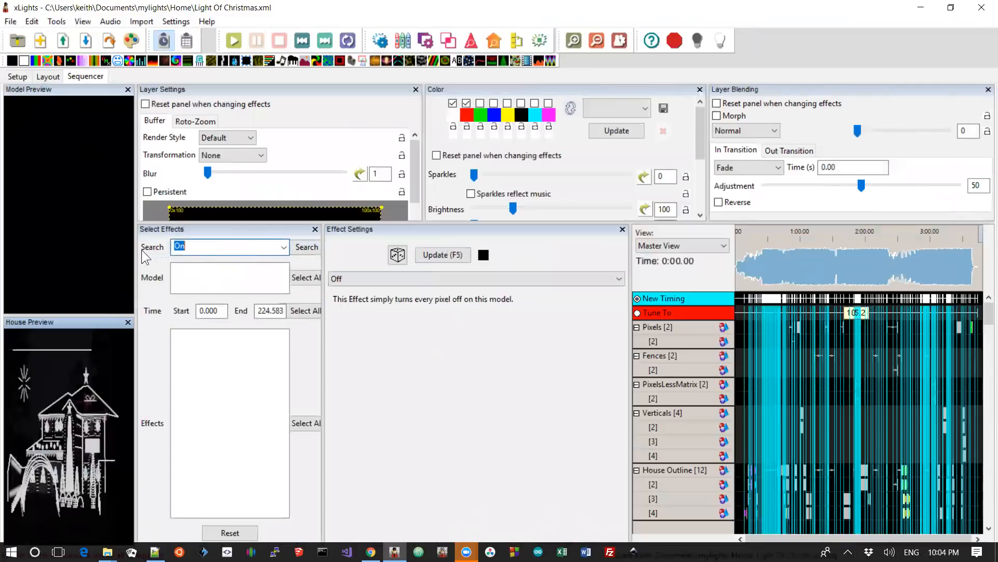
pyautogui.write('.8')
pyautogui.press('BackSpace')
pyautogui.write('*')
pyautogui.press('Tab')
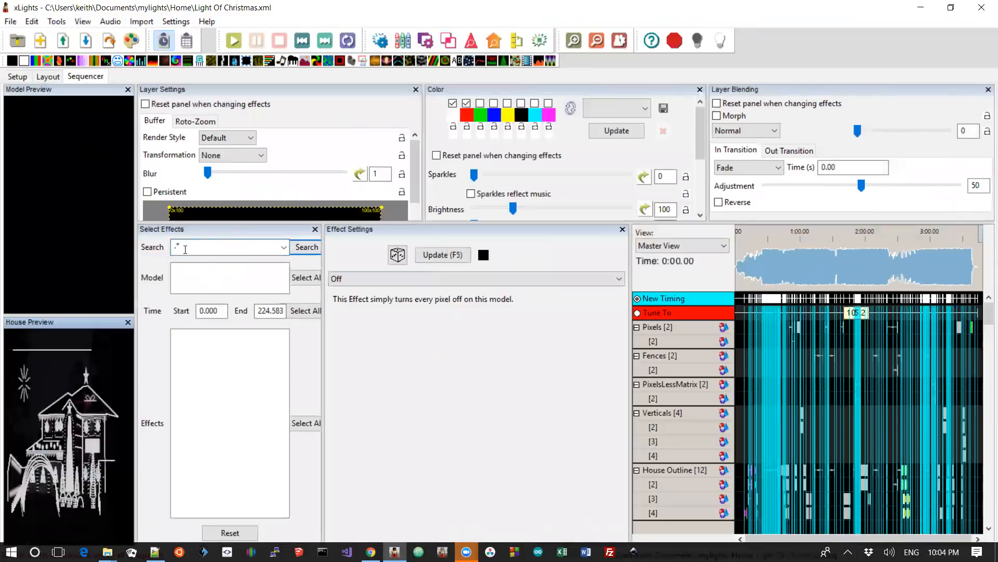
pyautogui.click(314, 246)
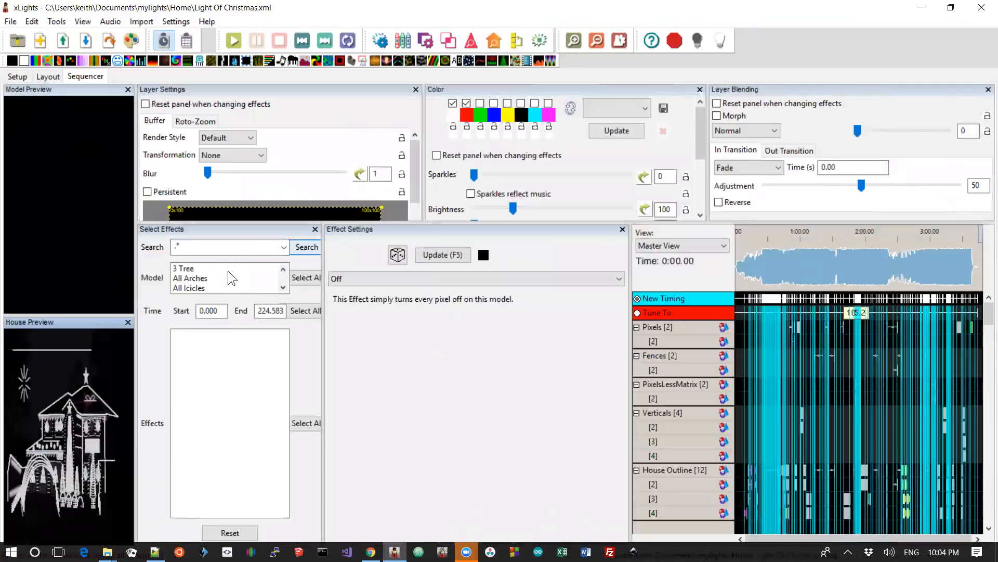
pyautogui.click(304, 278)
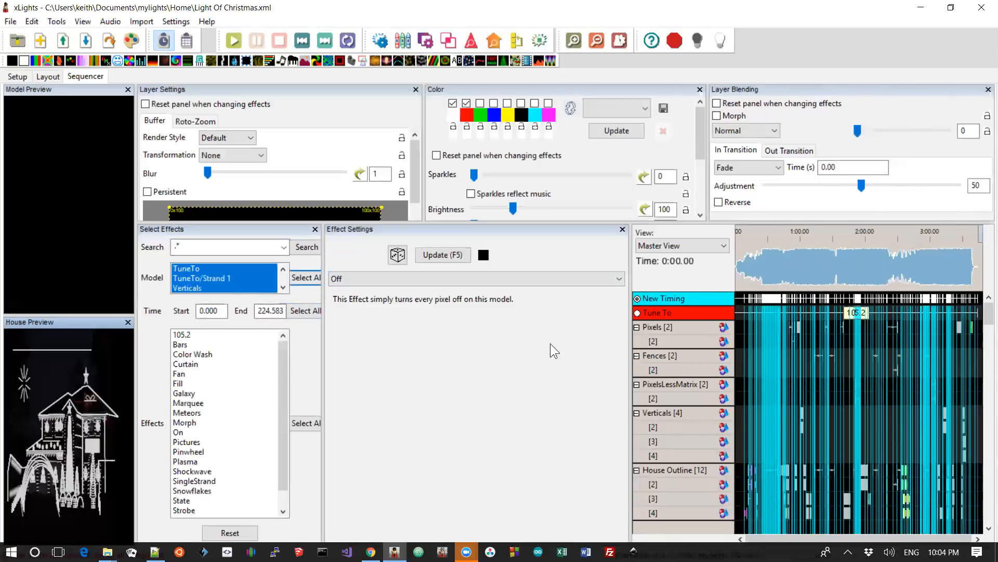
# Pick the On effects, try selecting the whole effects list, and accept the debug report and its saved-file message.
pyautogui.click(183, 433)
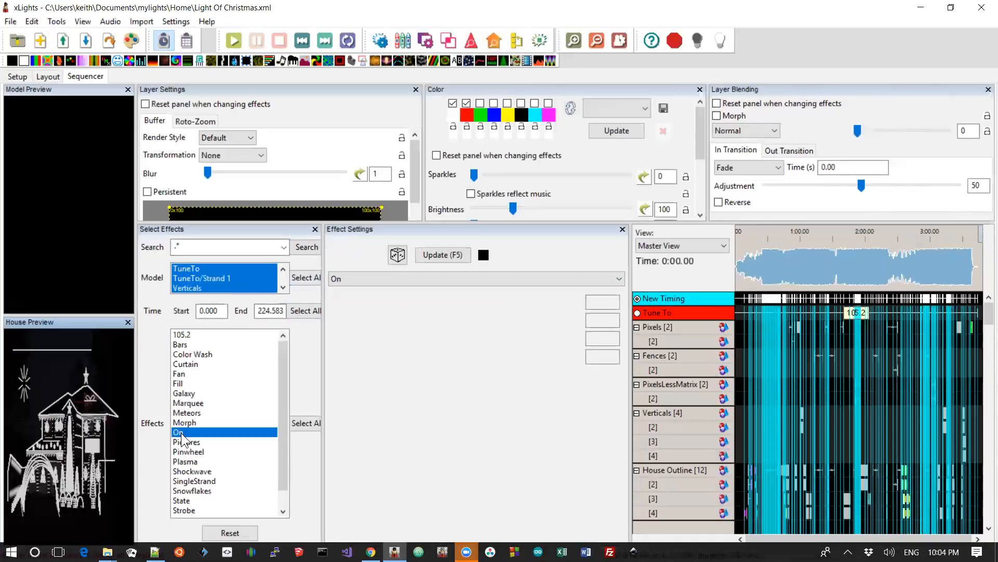
pyautogui.click(306, 422)
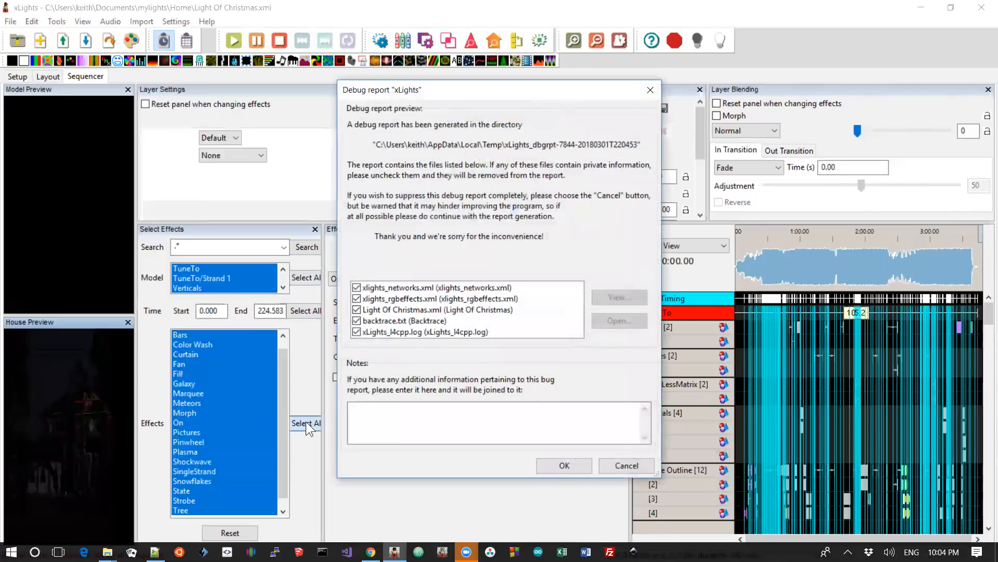
pyautogui.click(577, 463)
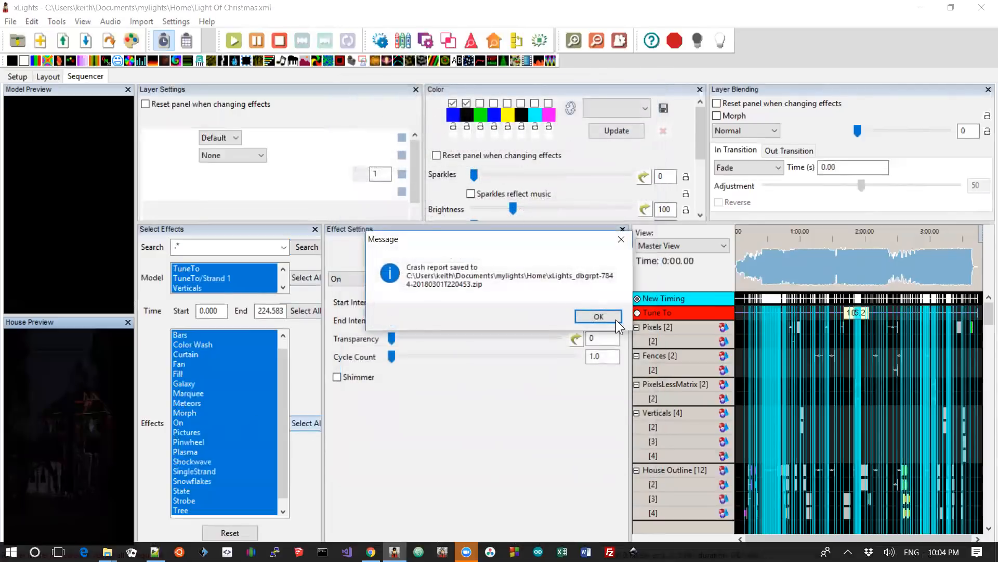
pyautogui.click(616, 319)
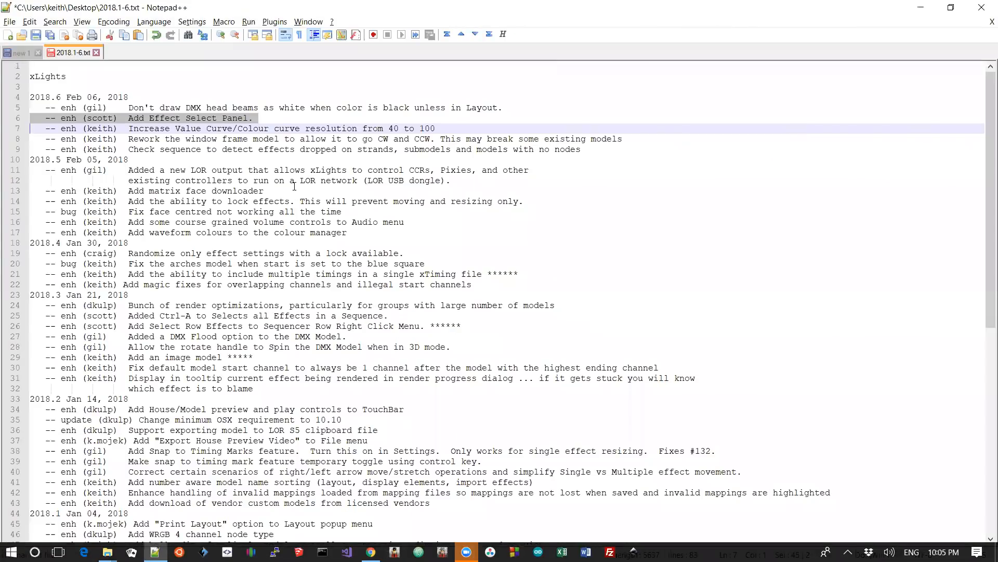
# Switch to xLights, open the 30 sec animation 4.xml sequence and decline the newer autosaved file.
pyautogui.hotkey('alt', 'Tab')
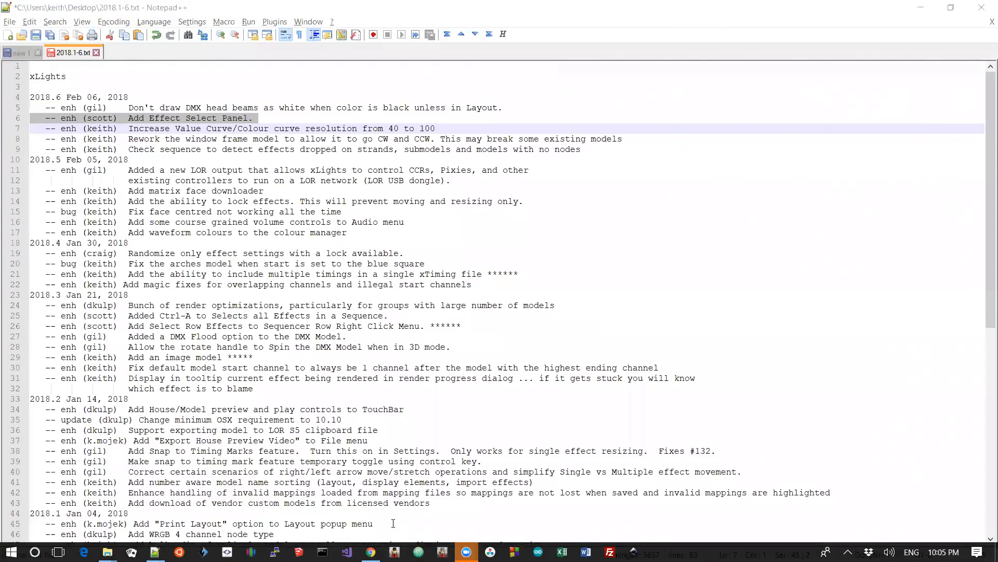
pyautogui.click(394, 552)
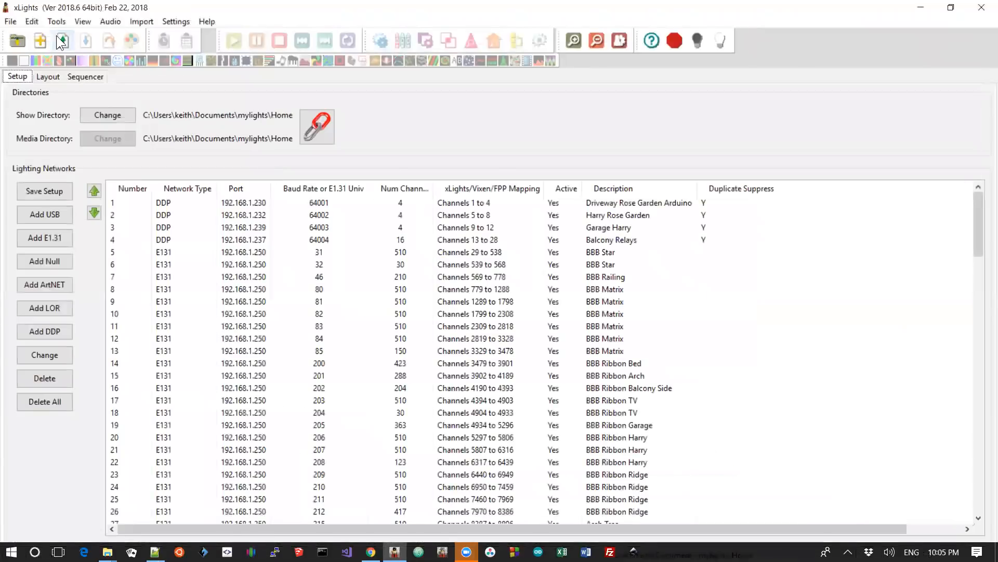
pyautogui.click(62, 40)
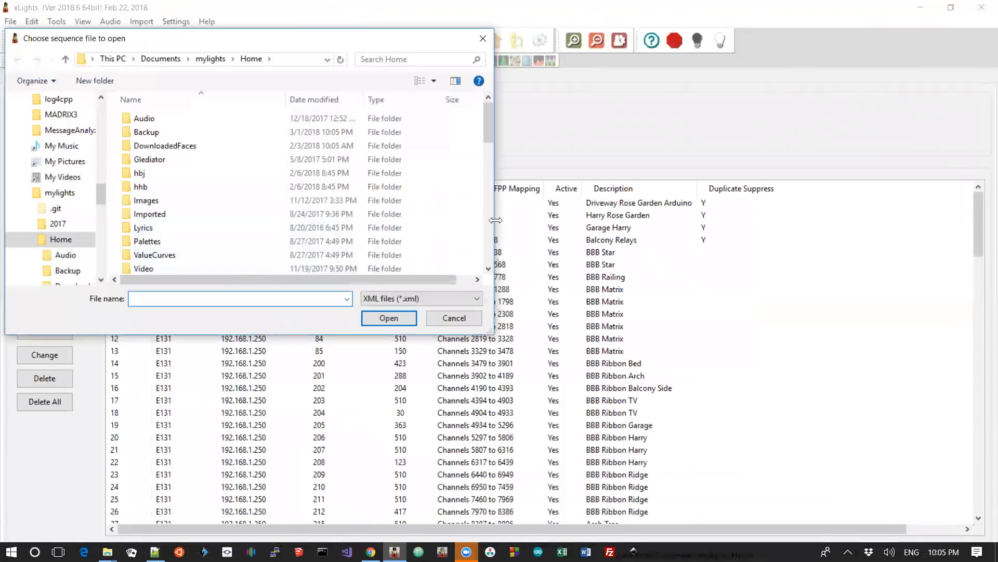
pyautogui.scroll(-4, 491, 220)
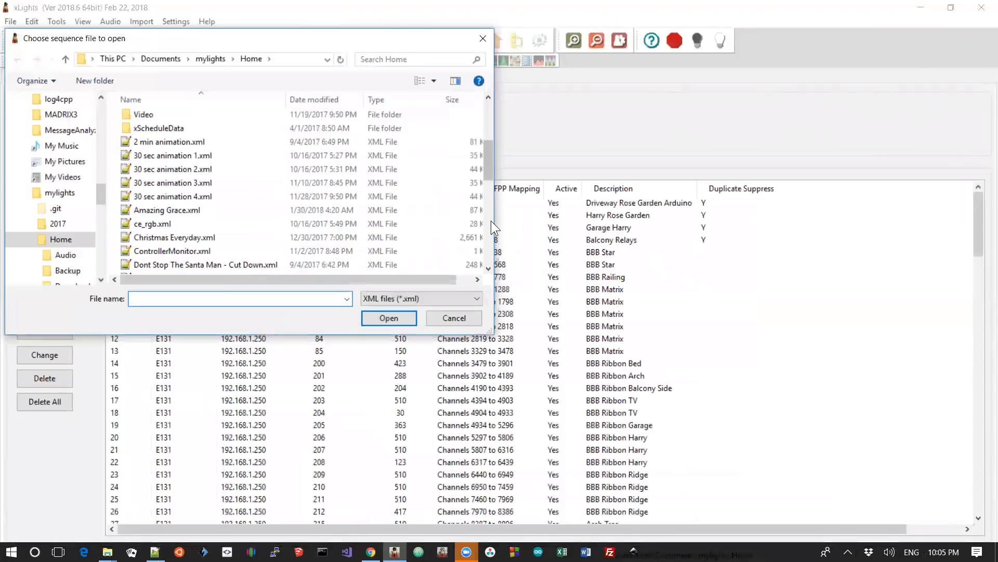
pyautogui.doubleClick(183, 196)
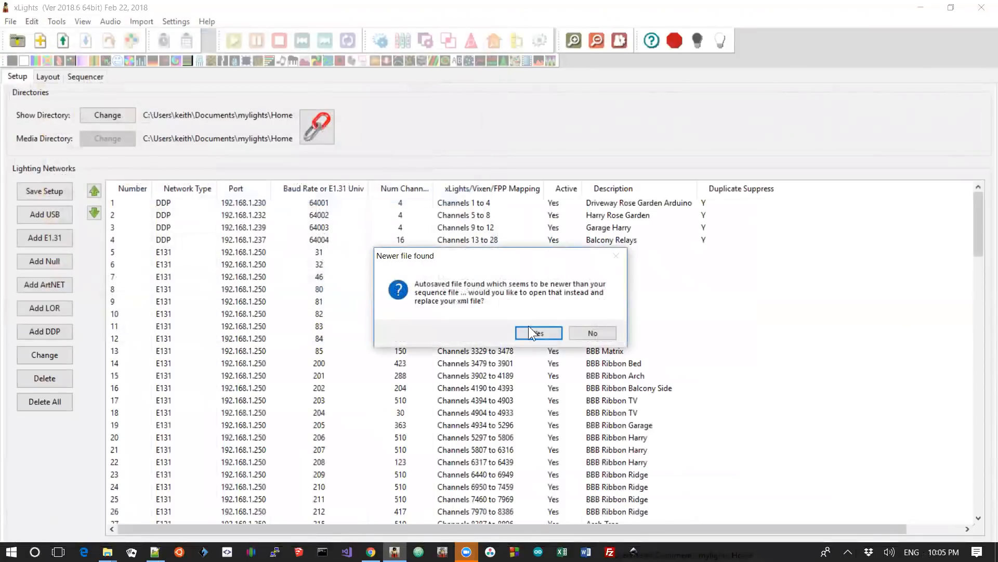
pyautogui.click(581, 331)
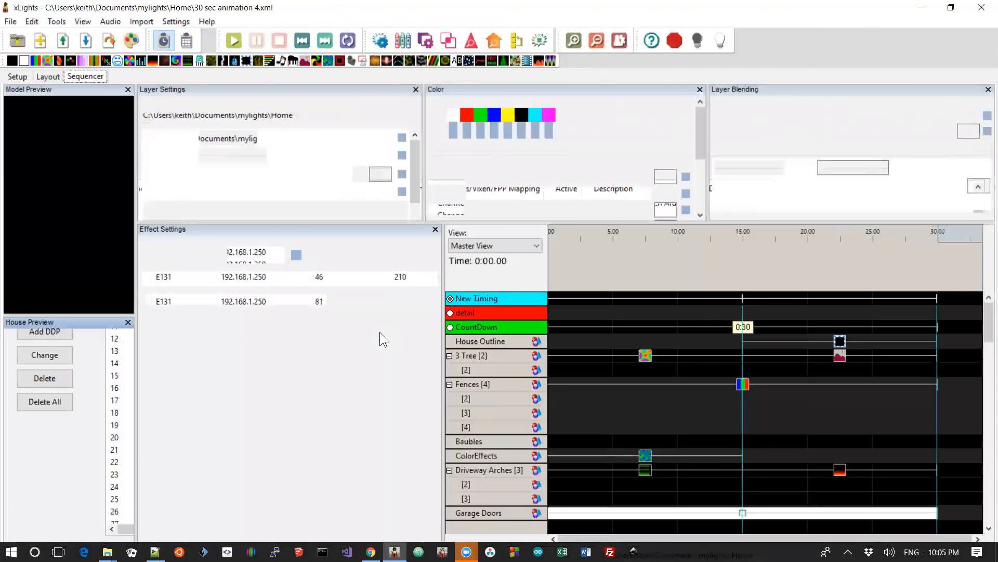
# Display the Select Effect window for this sequence and search the models with ".*".
pyautogui.click(84, 25)
pyautogui.moveTo(80, 131)
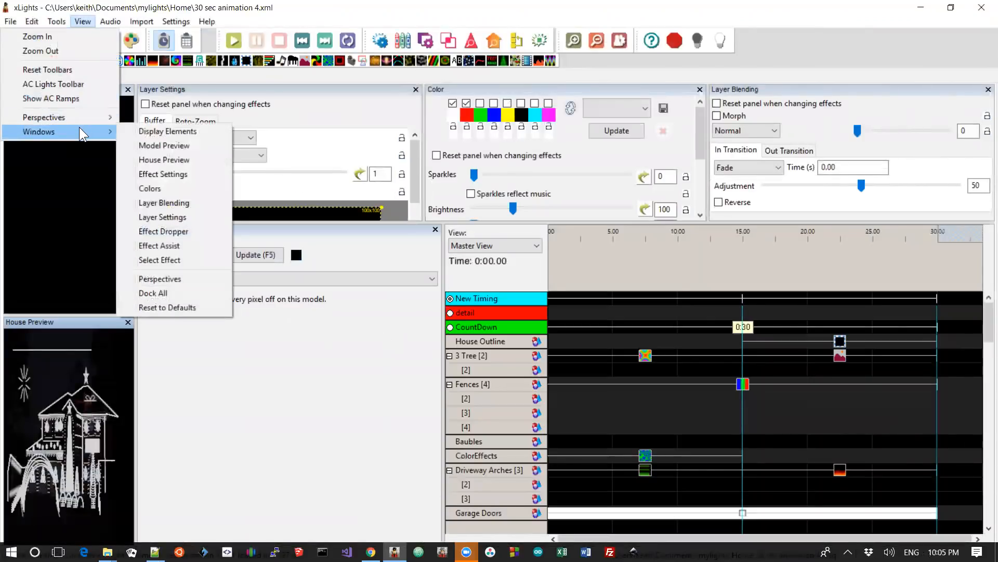
pyautogui.click(191, 262)
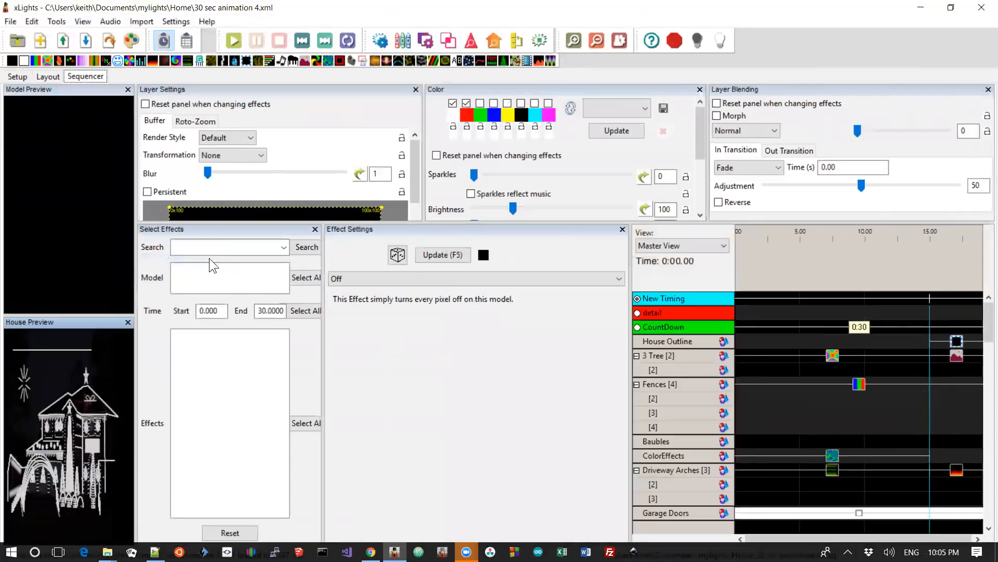
pyautogui.click(239, 244)
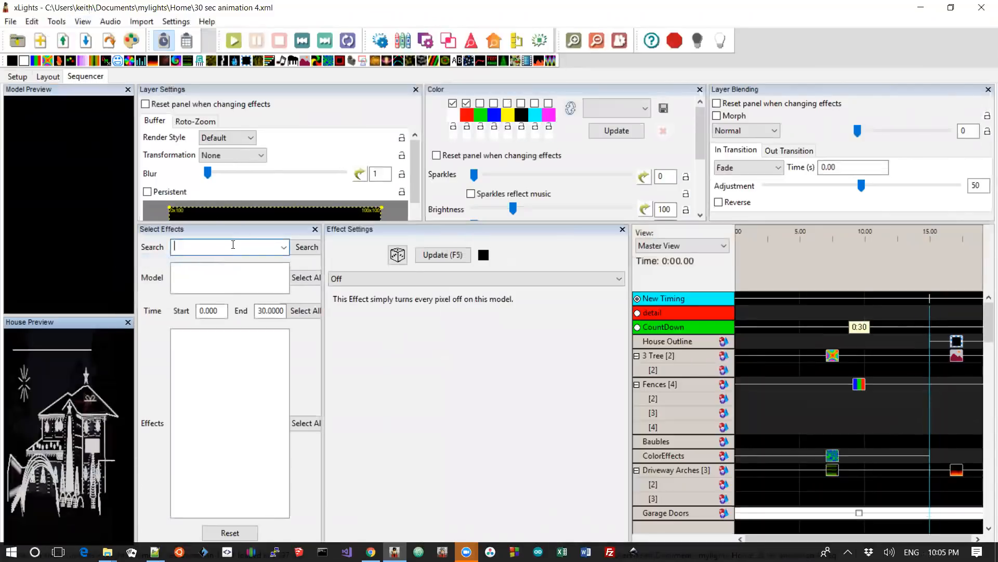
pyautogui.write('.*')
pyautogui.click(307, 247)
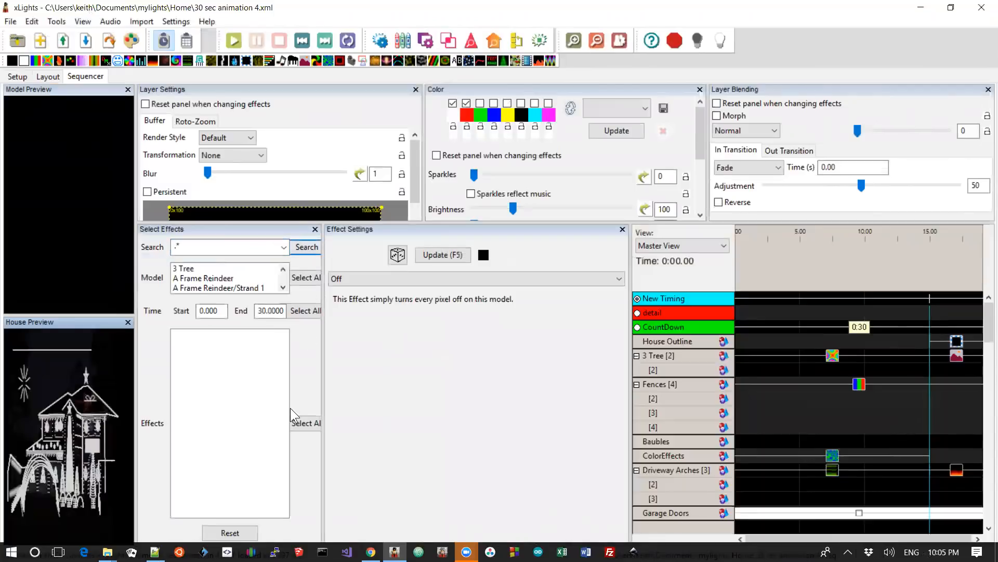
# Select all the models returned by the search and pick their Garlands effects.
pyautogui.click(311, 278)
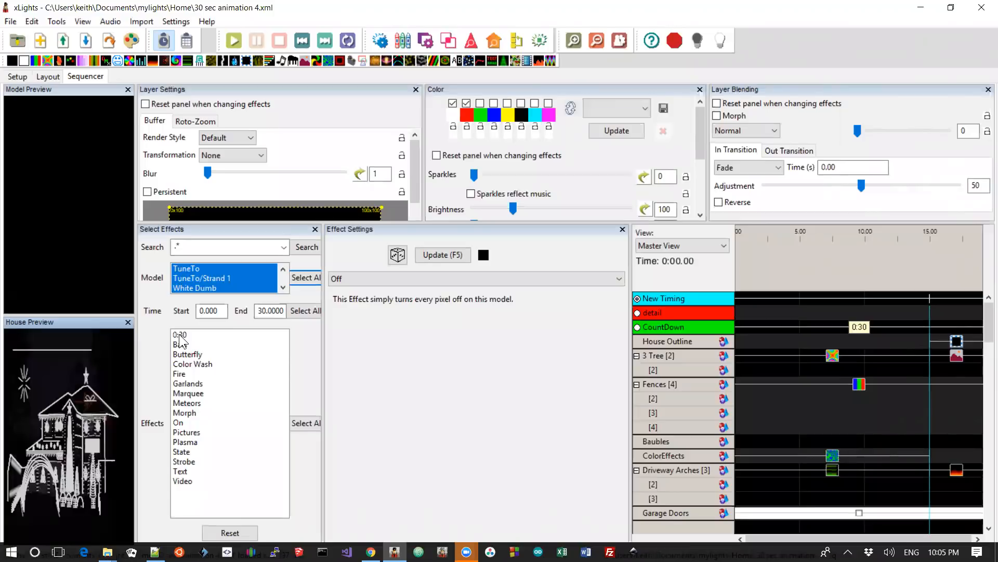
pyautogui.click(193, 385)
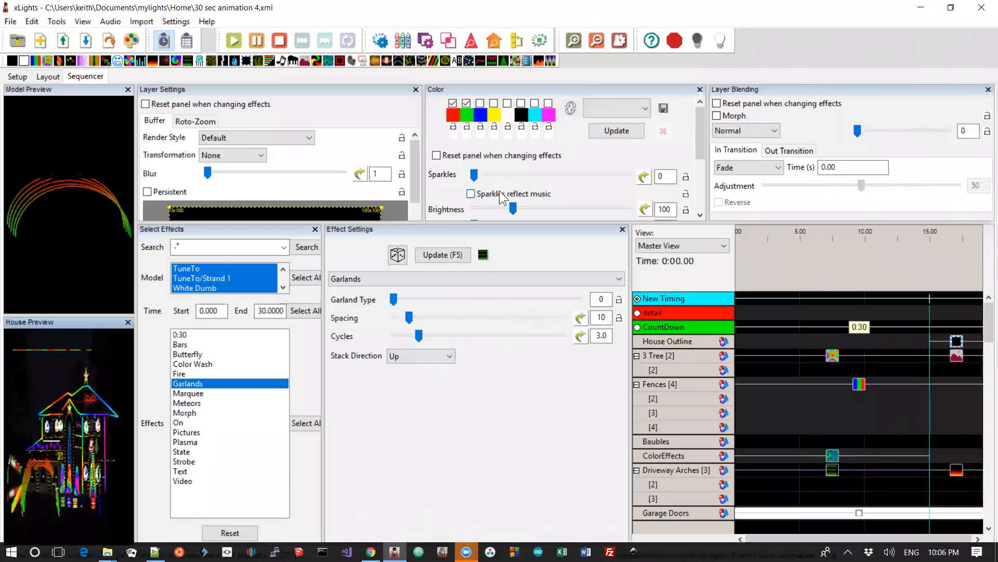
pyautogui.click(539, 193)
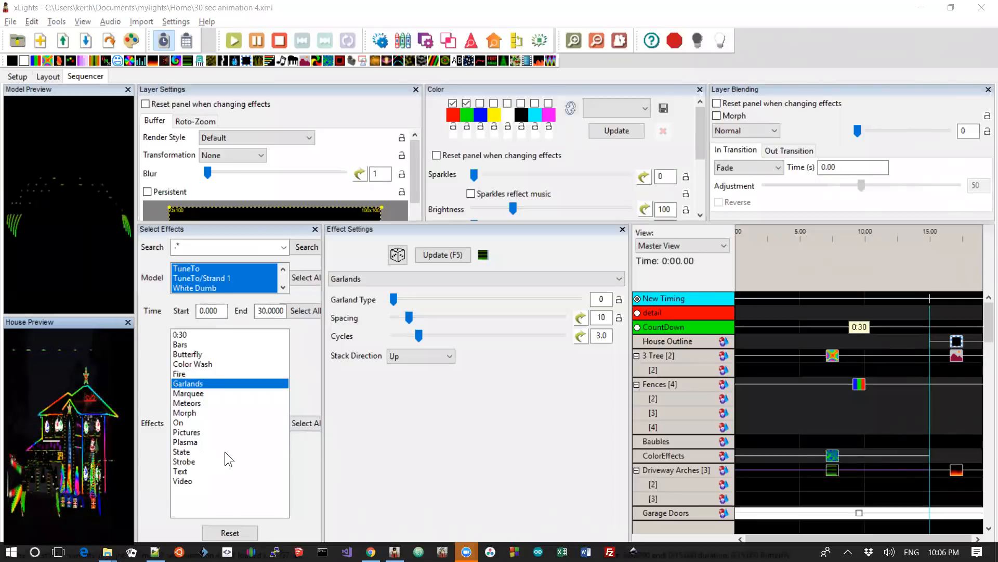
# Switch to the release notes in Notepad++ and highlight the 2018.6 line about DMX head beams.
pyautogui.hotkey('alt', 'Tab')
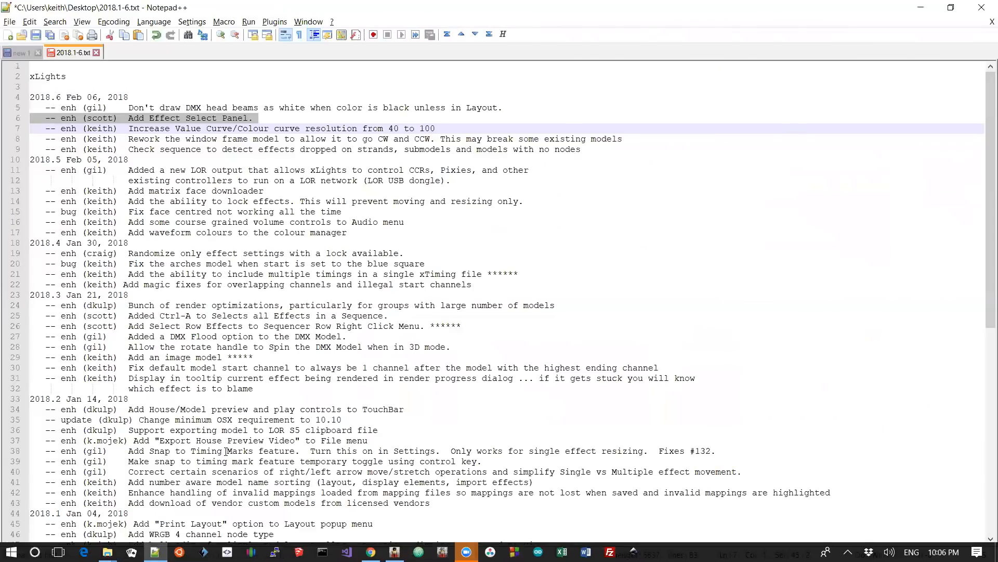
pyautogui.press('Up')
pyautogui.press('Up')
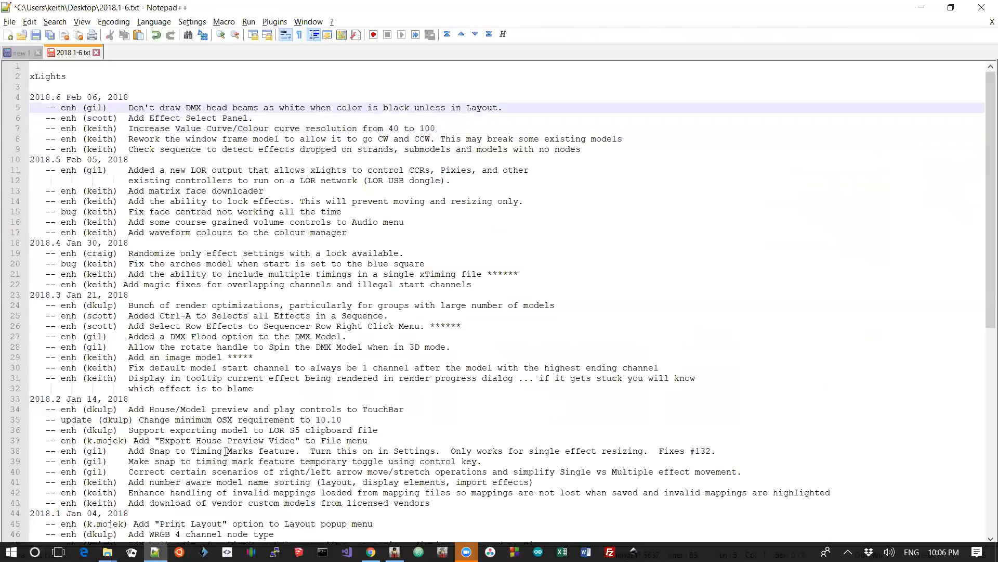
pyautogui.hotkey('shift', 'Down')
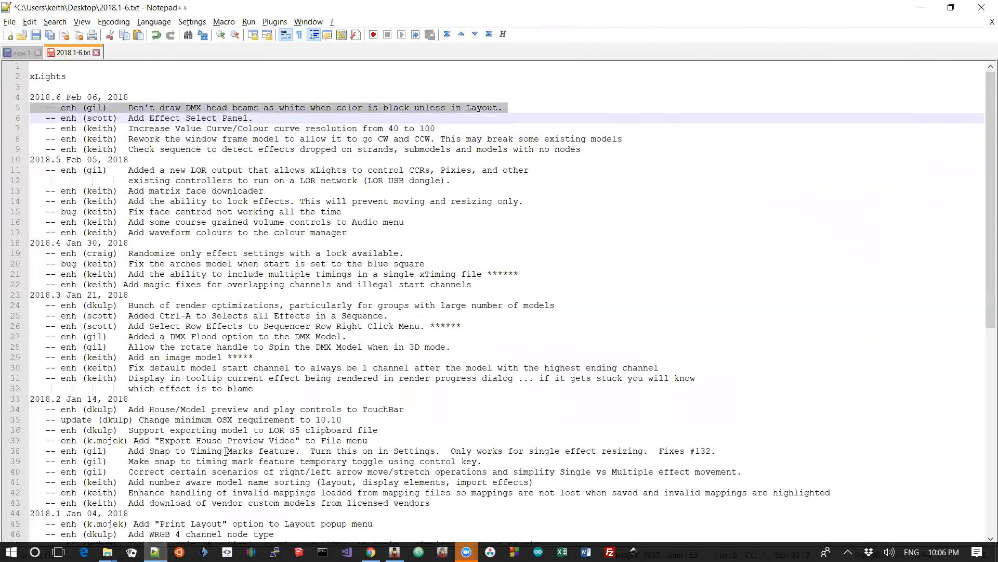
# Return to xLights and add a DMX model to the layout in the sky between the spinner and the roof.
pyautogui.hotkey('alt', 'Tab')
pyautogui.hotkey('alt', 'Tab')
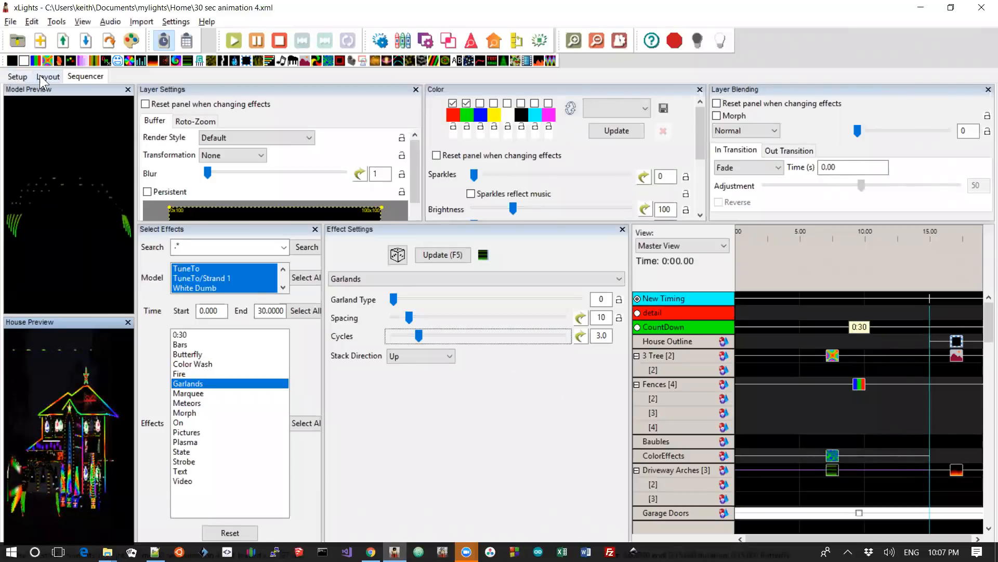
pyautogui.click(43, 76)
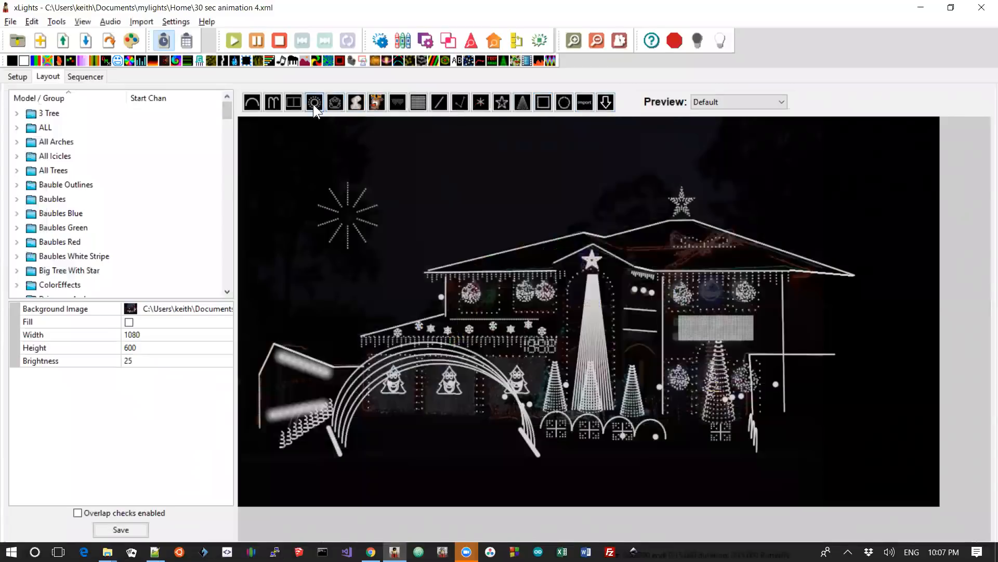
pyautogui.click(355, 101)
pyautogui.click(445, 198)
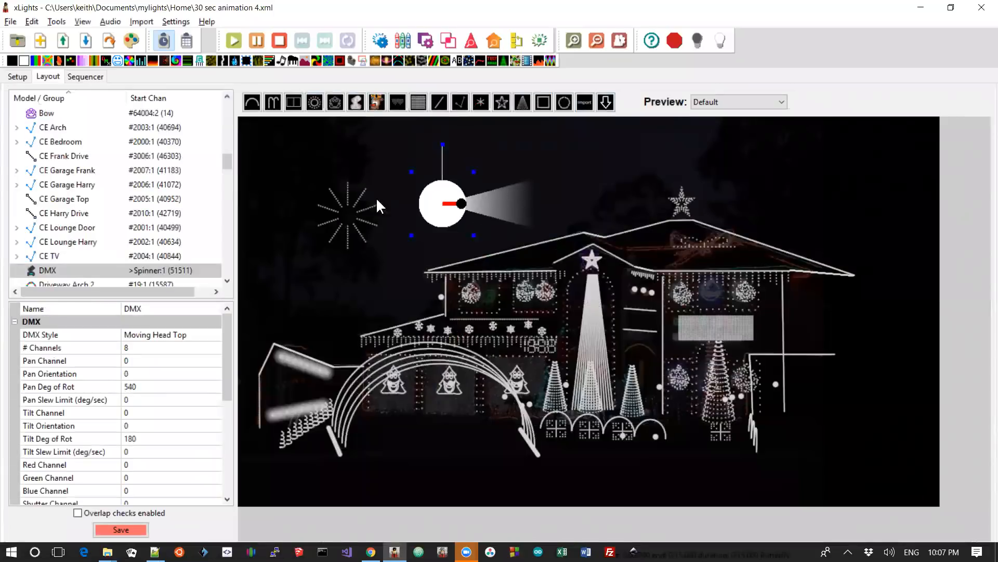
# Start a new sequence, discarding the current sequence's unsaved changes and finishing the sequence settings without choosing a type.
pyautogui.click(77, 77)
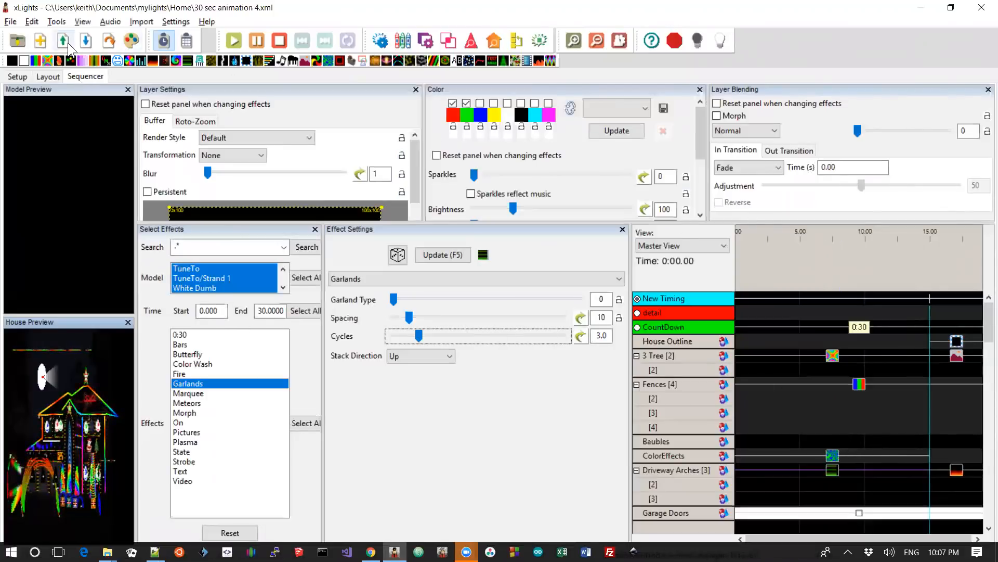
pyautogui.click(40, 41)
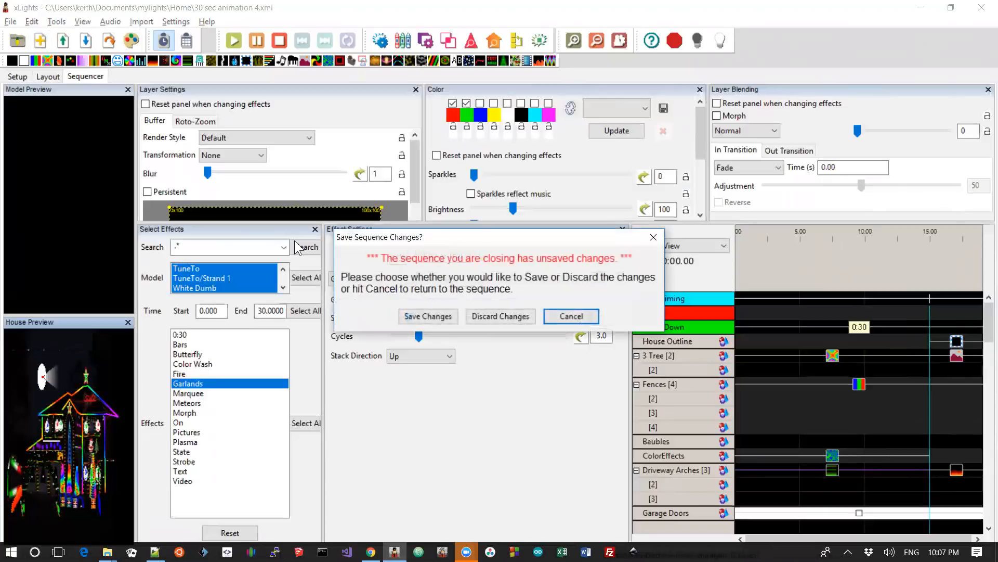
pyautogui.click(497, 318)
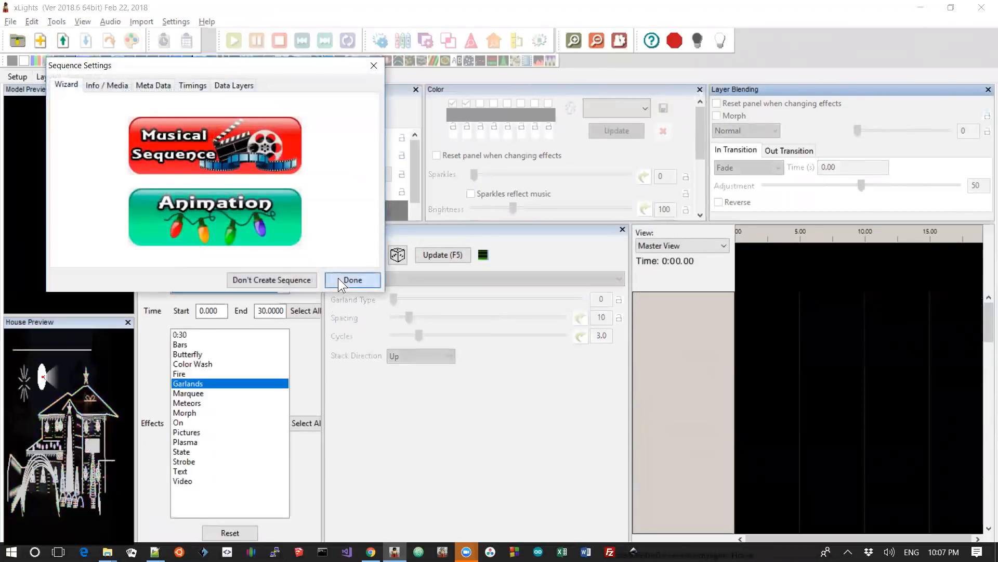
pyautogui.click(338, 278)
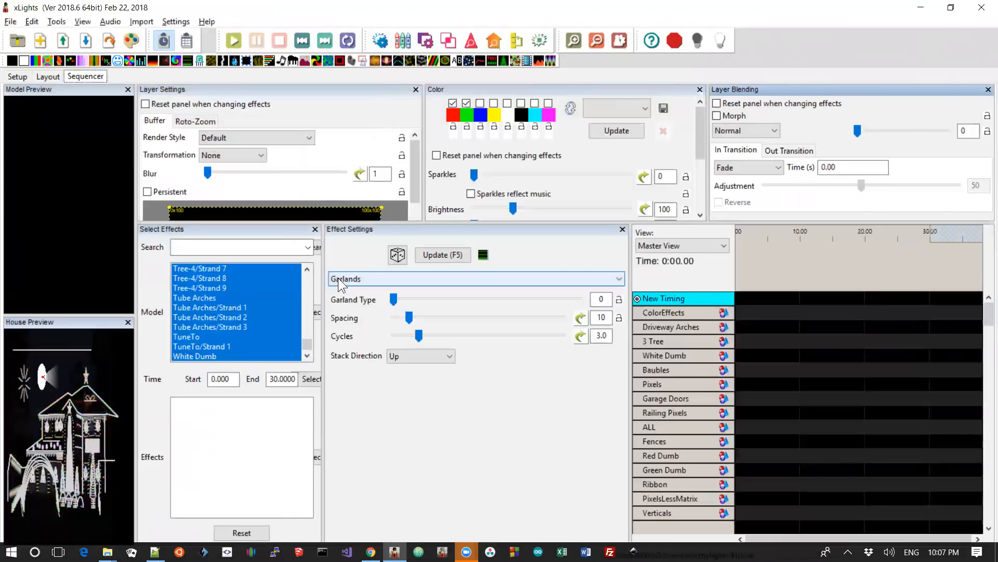
# Place an On effect on the DMX model's row, select it, and compare its beam with the model in the layout.
pyautogui.click(987, 338)
pyautogui.moveTo(986, 338); pyautogui.dragTo(987, 515)
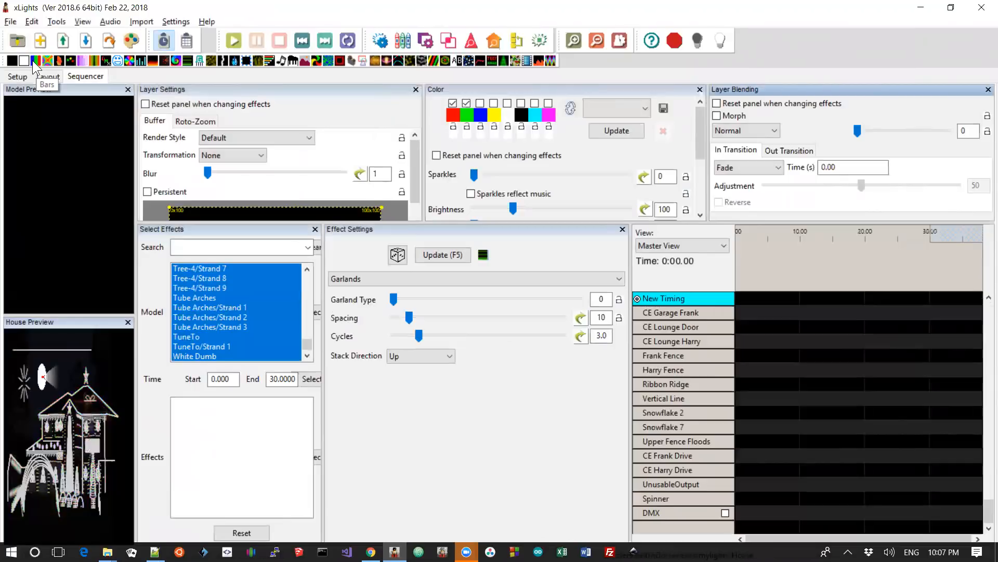
pyautogui.moveTo(24, 65)
pyautogui.mouseDown()
pyautogui.moveTo(35, 87)
pyautogui.moveTo(687, 412)
pyautogui.moveTo(795, 497)
pyautogui.moveTo(791, 512)
pyautogui.moveTo(833, 513)
pyautogui.mouseUp()
pyautogui.click(810, 514)
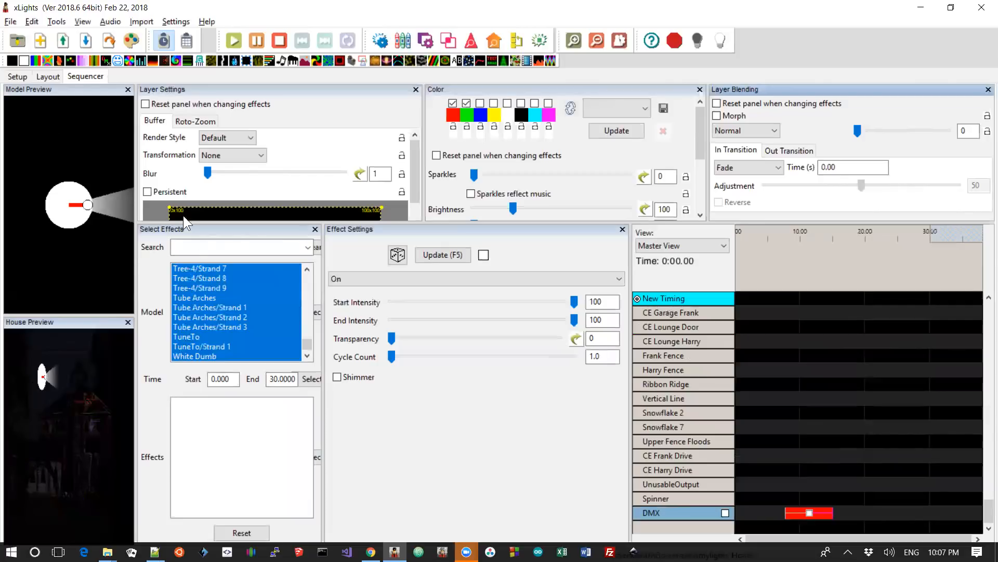
pyautogui.click(48, 76)
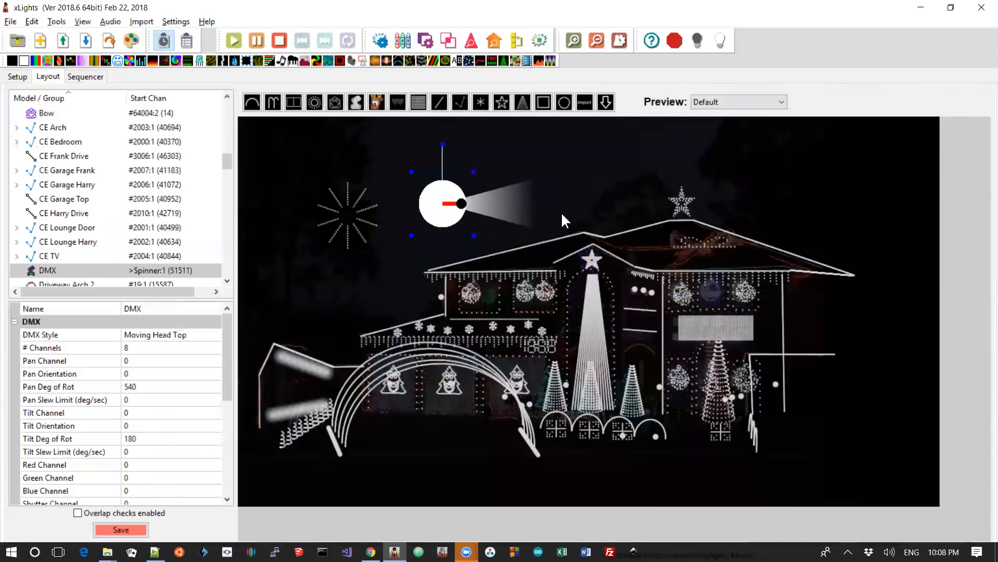
# Switch to the release notes in Notepad++ and append "******" to the 2018.6 "Add Effect Select Panel." line.
pyautogui.hotkey('alt', 'Tab')
pyautogui.hotkey('alt', 'Tab')
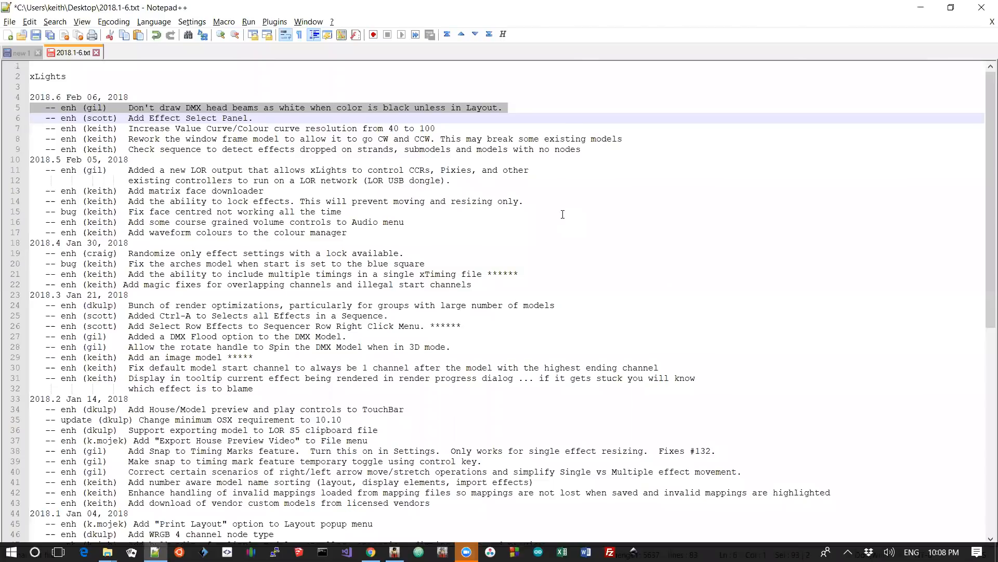
pyautogui.press('Down')
pyautogui.press('Down')
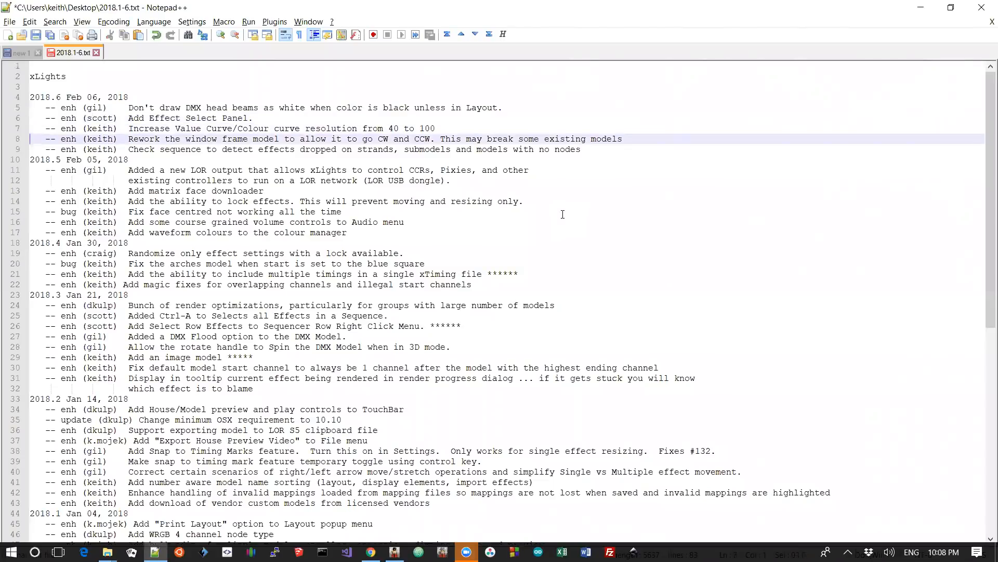
pyautogui.press('Down')
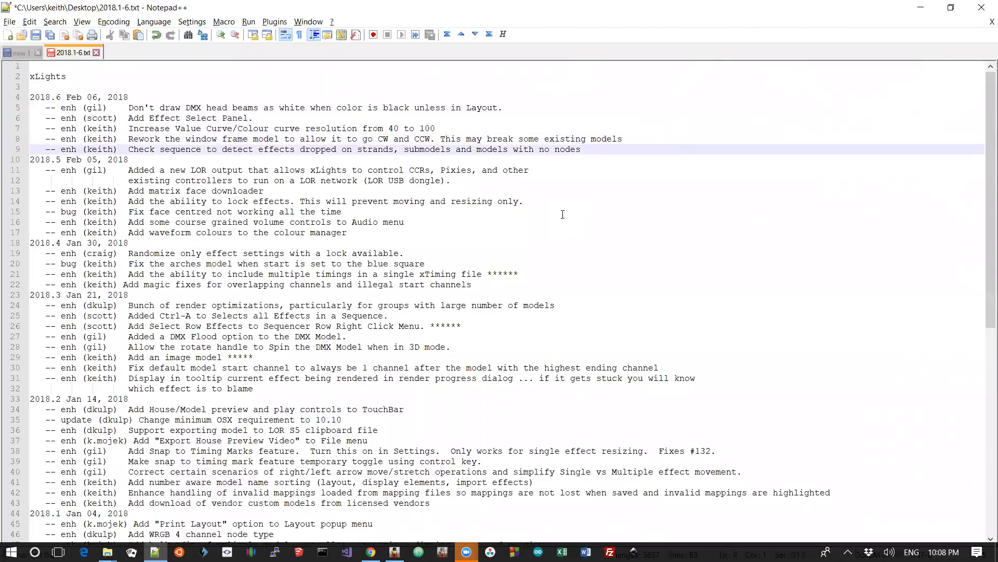
pyautogui.press('Down')
pyautogui.press('Down')
pyautogui.press('Down')
pyautogui.press('Down')
pyautogui.press('Down')
pyautogui.press('Down')
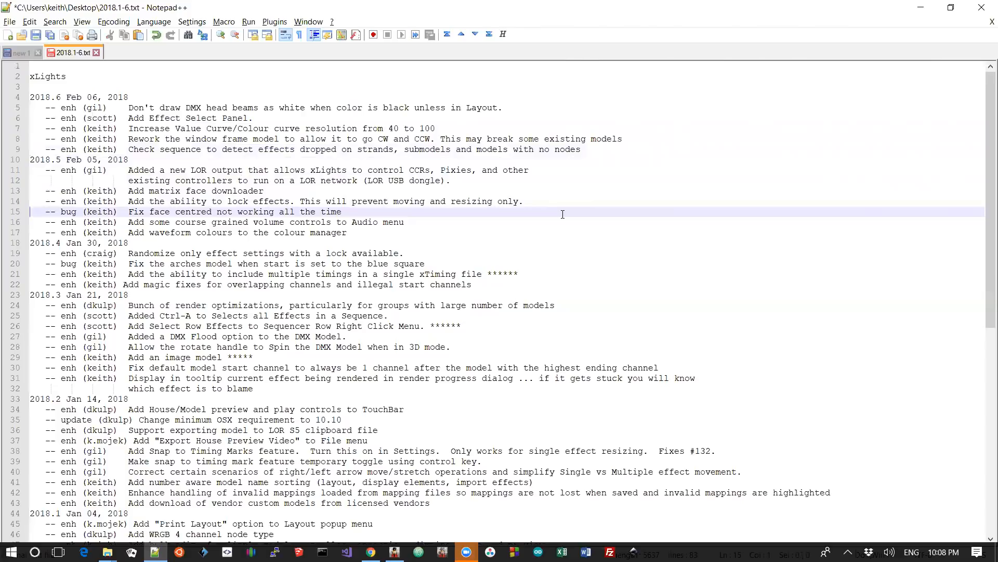
pyautogui.press('Up')
pyautogui.press('Up')
pyautogui.press('Up')
pyautogui.press('Up')
pyautogui.press('Up')
pyautogui.press('Up')
pyautogui.press('Up')
pyautogui.press('Up')
pyautogui.press('Up')
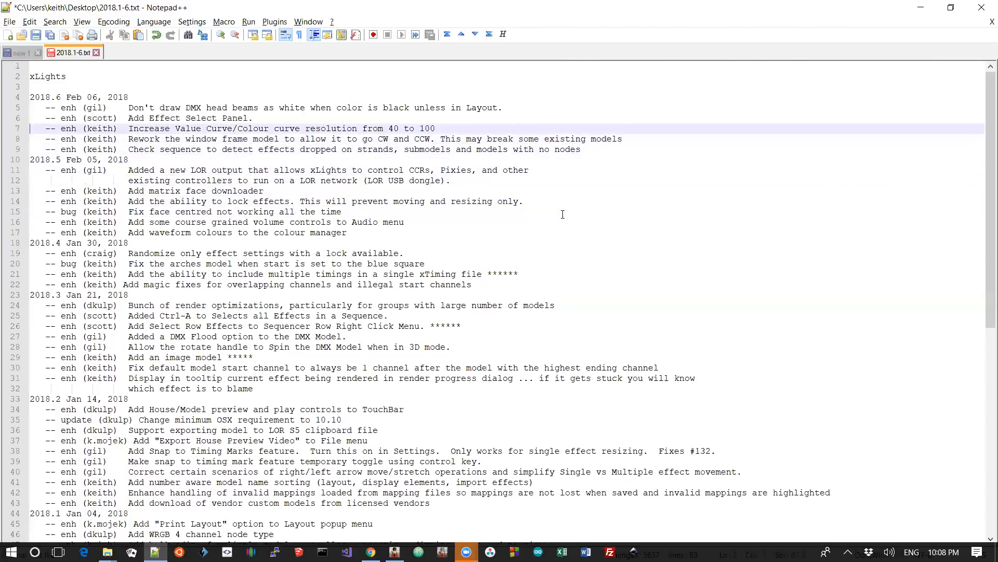
pyautogui.press('End')
pyautogui.write('******')
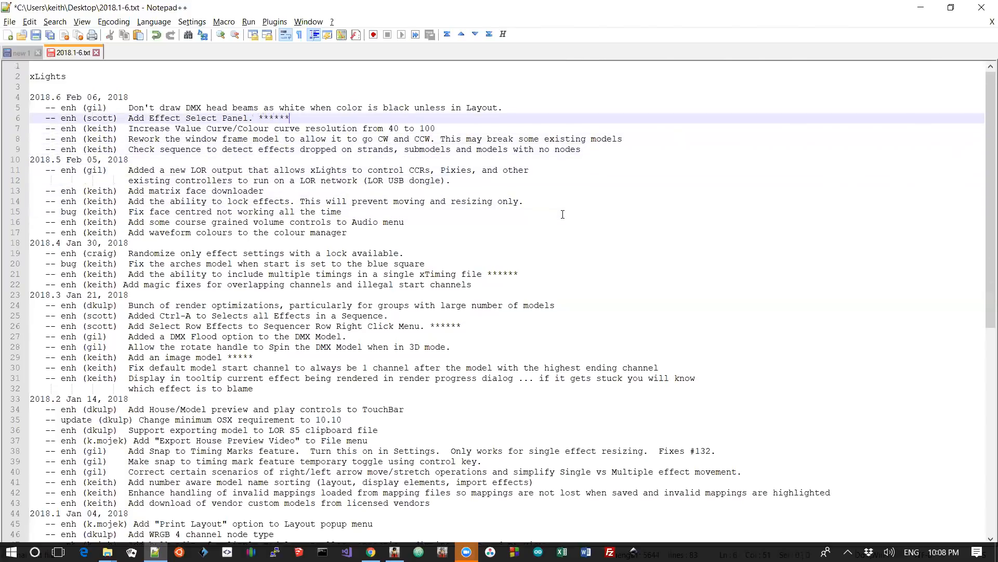
# Look through the xLights release notes for the entries marked with asterisks, down to the xSchedule section and back to the beginning.
pyautogui.press('Down')
pyautogui.press('Down')
pyautogui.press('Down')
pyautogui.press('Down')
pyautogui.press('Down')
pyautogui.press('Down')
pyautogui.press('Down')
pyautogui.press('Down')
pyautogui.press('Down')
pyautogui.press('Down')
pyautogui.press('Down')
pyautogui.press('Down')
pyautogui.press('Down')
pyautogui.press('Down')
pyautogui.press('Down')
pyautogui.press('Down')
pyautogui.press('Down')
pyautogui.press('Down')
pyautogui.press('Down')
pyautogui.press('Down')
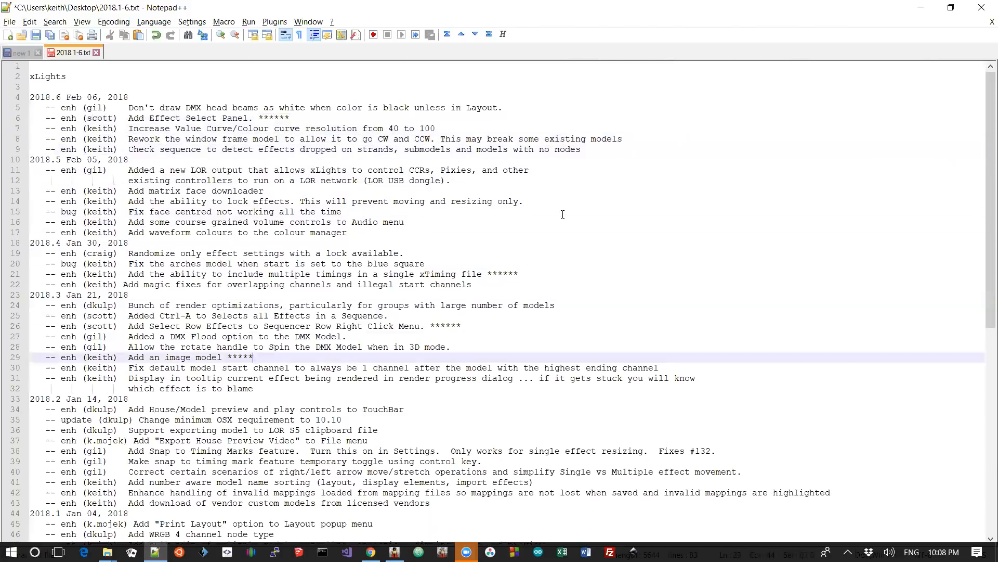
pyautogui.press('Down')
pyautogui.press('Down')
pyautogui.press('Down')
pyautogui.press('Down')
pyautogui.press('Down')
pyautogui.press('Down')
pyautogui.press('Down')
pyautogui.press('Down')
pyautogui.press('Down')
pyautogui.press('Down')
pyautogui.press('Down')
pyautogui.press('Down')
pyautogui.press('Down')
pyautogui.press('Down')
pyautogui.press('Down')
pyautogui.press('Down')
pyautogui.press('Down')
pyautogui.press('Down')
pyautogui.press('Down')
pyautogui.press('Down')
pyautogui.press('Up')
pyautogui.press('Up')
pyautogui.press('Up')
pyautogui.press('Up')
pyautogui.press('Up')
pyautogui.press('Up')
pyautogui.press('Up')
pyautogui.press('Up')
pyautogui.press('Up')
pyautogui.press('Up')
pyautogui.press('Up')
pyautogui.press('Up')
pyautogui.press('Up')
pyautogui.press('Up')
pyautogui.press('Up')
pyautogui.press('Up')
pyautogui.press('Up')
pyautogui.press('Up')
pyautogui.press('Up')
pyautogui.press('Up')
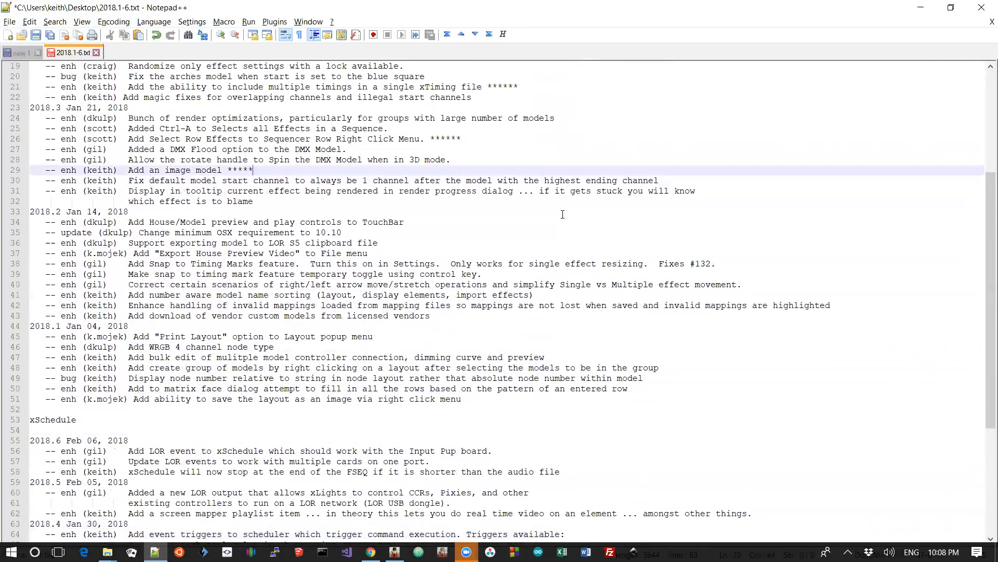
pyautogui.press('Up')
pyautogui.press('Up')
pyautogui.press('Up')
pyautogui.press('Up')
pyautogui.press('Up')
pyautogui.press('Up')
pyautogui.press('Up')
pyautogui.press('Up')
pyautogui.press('Up')
pyautogui.press('Up')
pyautogui.press('Up')
pyautogui.press('Up')
pyautogui.press('Up')
pyautogui.press('Up')
pyautogui.press('Up')
pyautogui.press('Up')
pyautogui.press('Up')
pyautogui.press('Up')
pyautogui.press('Up')
pyautogui.press('Up')
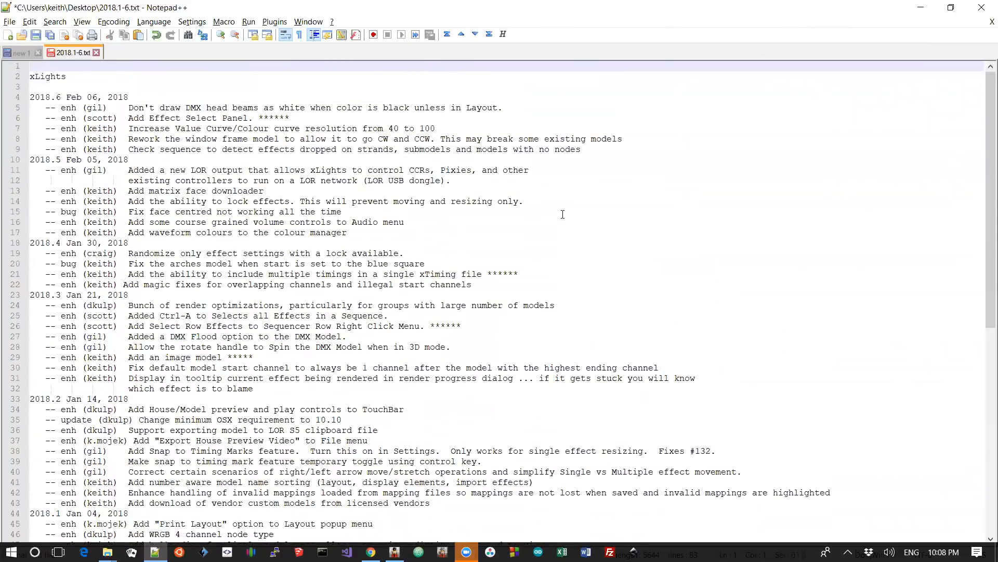
# Highlight the whole 2018.6 Feb 06, 2018 section of the xLights release notes.
pyautogui.press('Down')
pyautogui.press('Down')
pyautogui.press('Down')
pyautogui.press('Down')
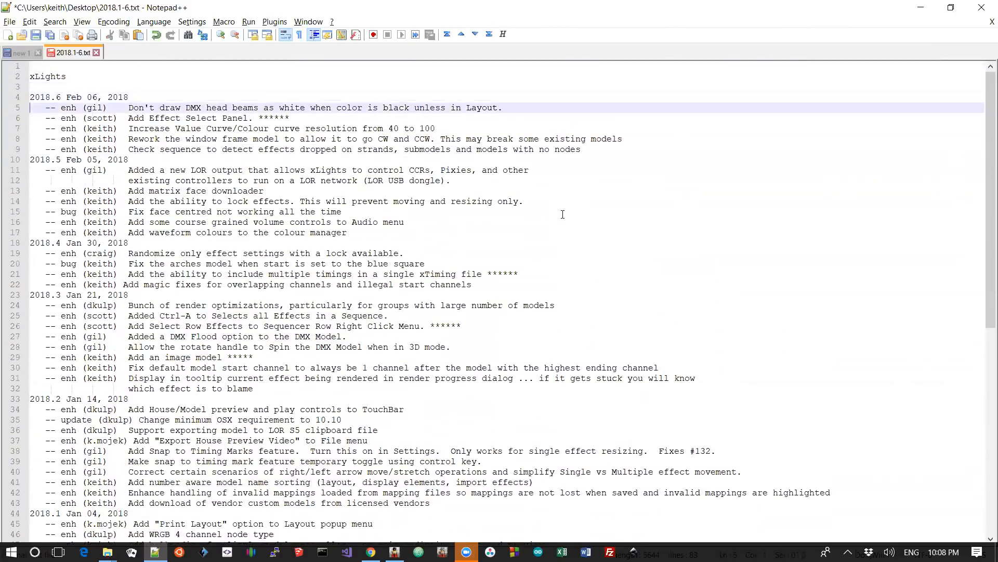
pyautogui.press('Down')
pyautogui.press('Up')
pyautogui.press('Up')
pyautogui.hotkey('shift', 'Down')
pyautogui.hotkey('shift', 'Down')
pyautogui.hotkey('shift', 'Down')
pyautogui.hotkey('shift', 'Down')
pyautogui.hotkey('shift', 'Down')
pyautogui.hotkey('shift', 'Down')
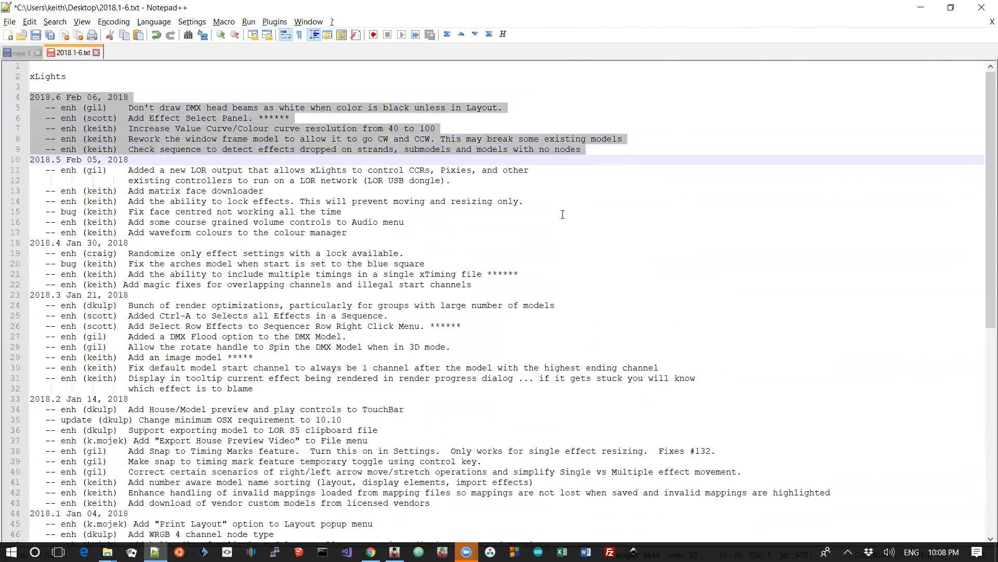
pyautogui.press('Down')
pyautogui.press('Up')
pyautogui.press('Up')
pyautogui.press('Up')
pyautogui.press('Up')
pyautogui.press('Up')
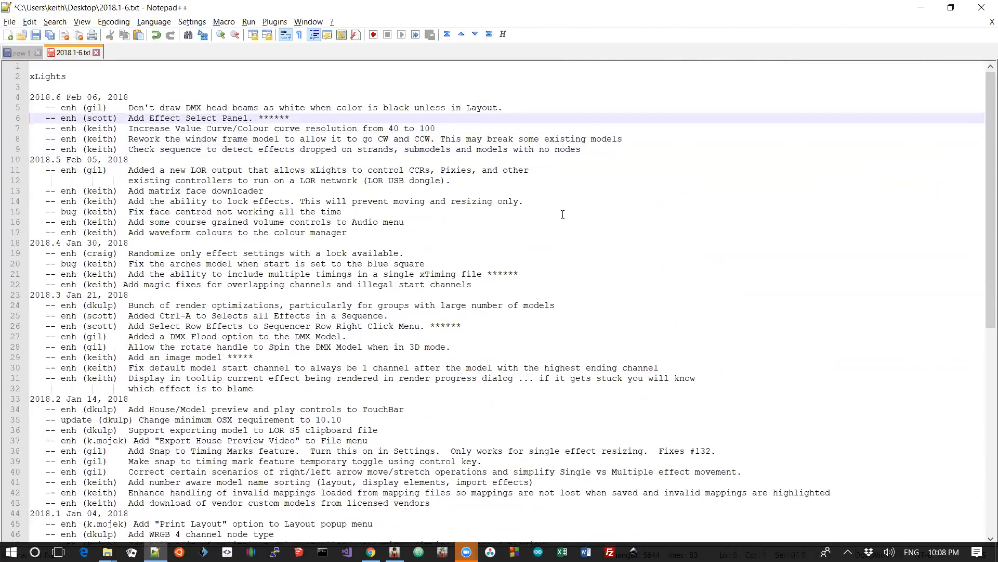
pyautogui.press('Up')
pyautogui.press('Up')
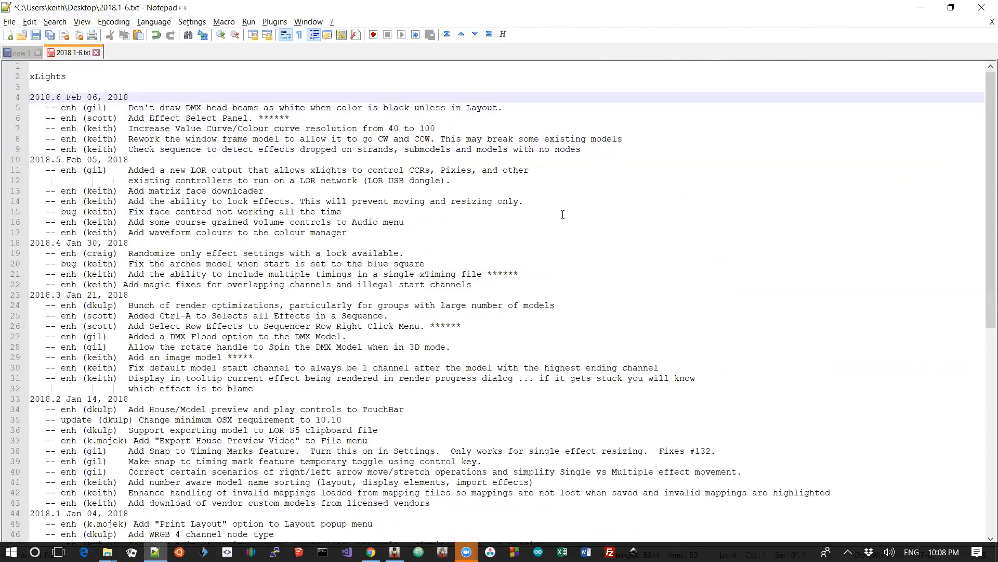
pyautogui.press('Up')
pyautogui.press('Down')
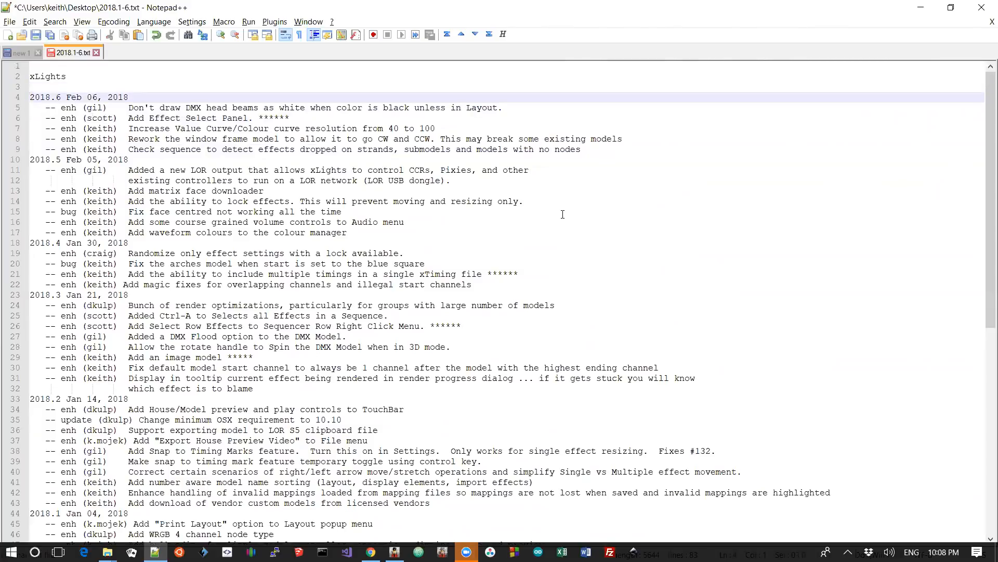